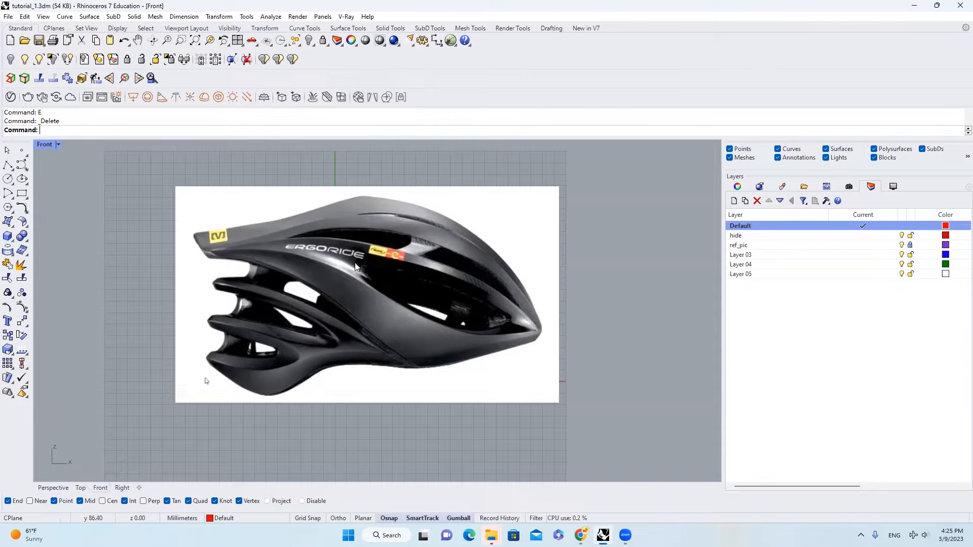
pyautogui.click(8, 164)
pyautogui.click(193, 234)
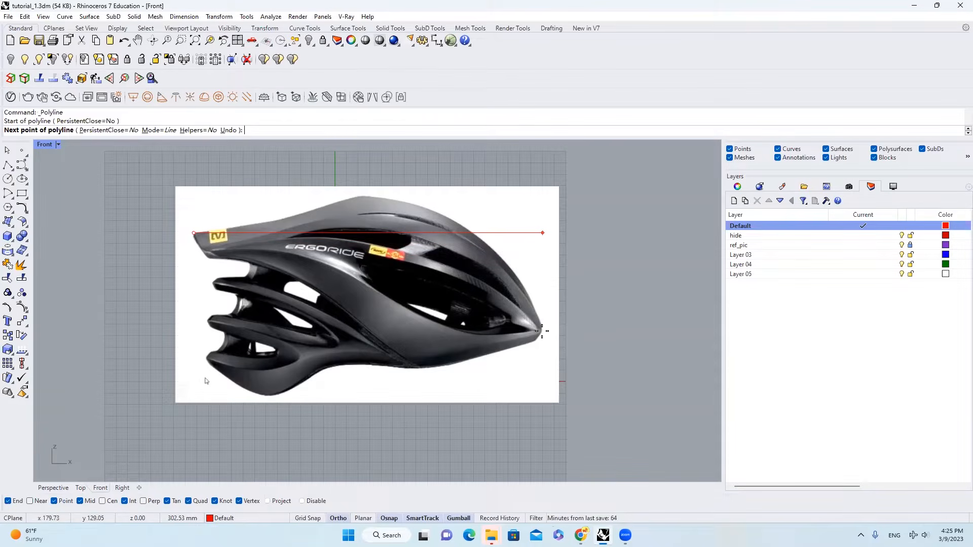
pyautogui.press('Escape')
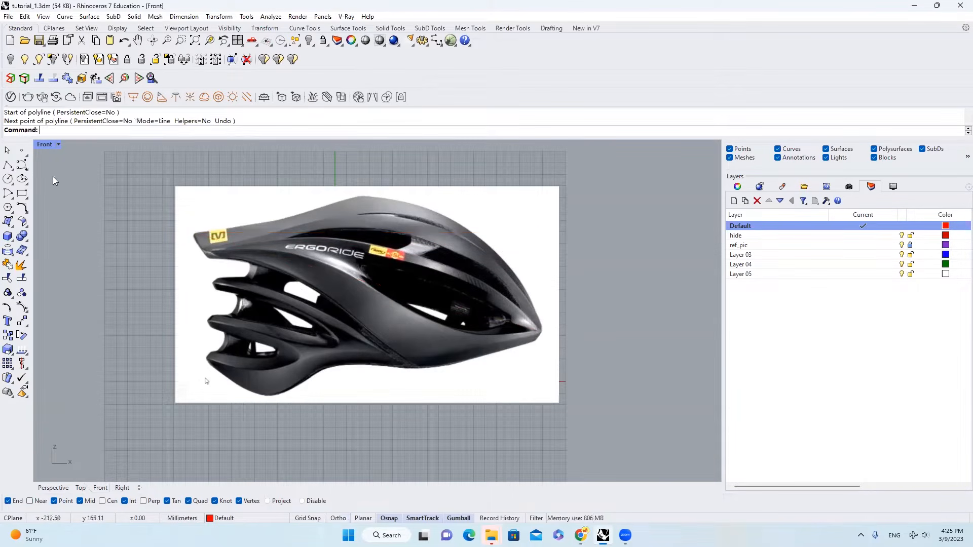
# Draw a horizontal line about 301 mm long in the Front view, from the helmet's rear tip to level with its front tip
pyautogui.click(7, 166)
pyautogui.click(195, 236)
pyautogui.press('F8')
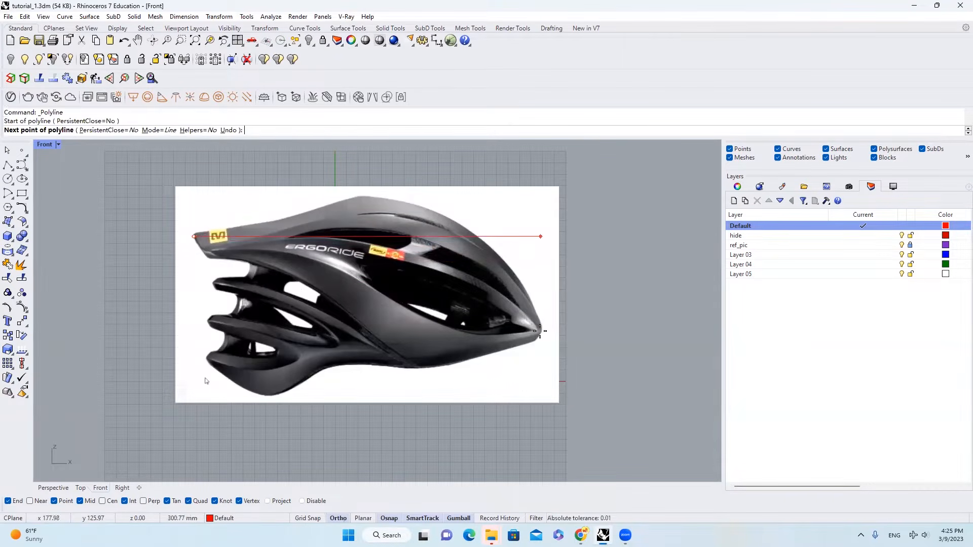
pyautogui.keyDown('shift'); pyautogui.click(539, 331); pyautogui.keyUp('shift')
pyautogui.press('Return')
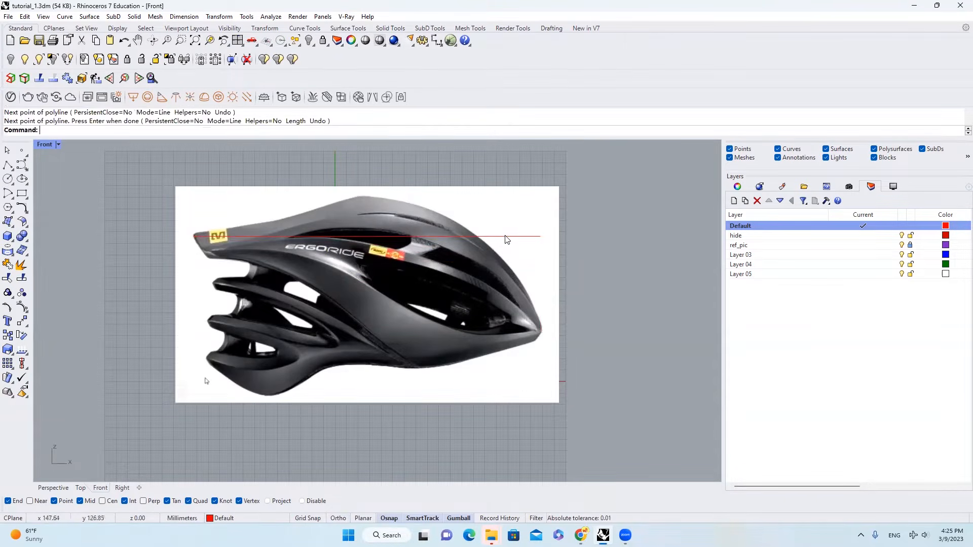
# Drop the horizontal line onto the ground plane with SetPt in the Perspective view
pyautogui.click(505, 236)
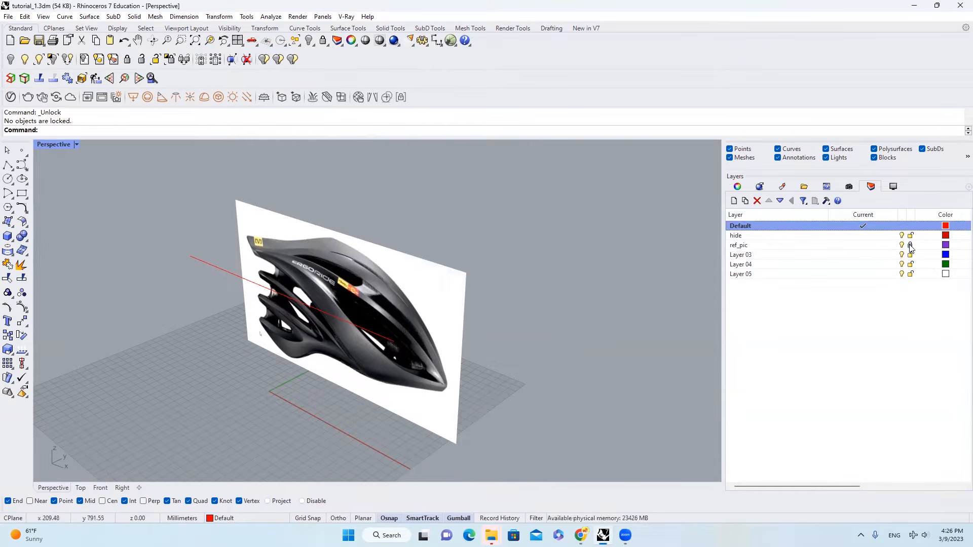
pyautogui.click(295, 282)
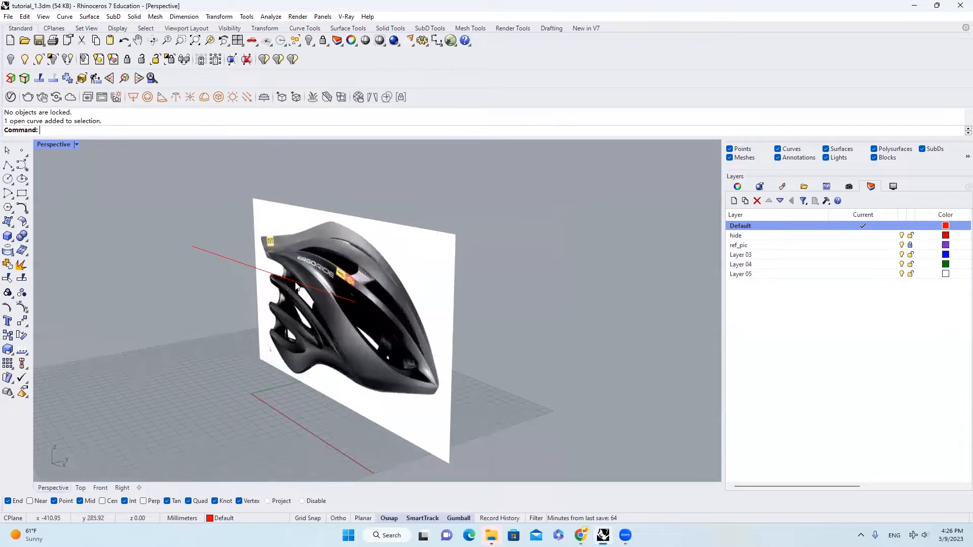
pyautogui.click(295, 284)
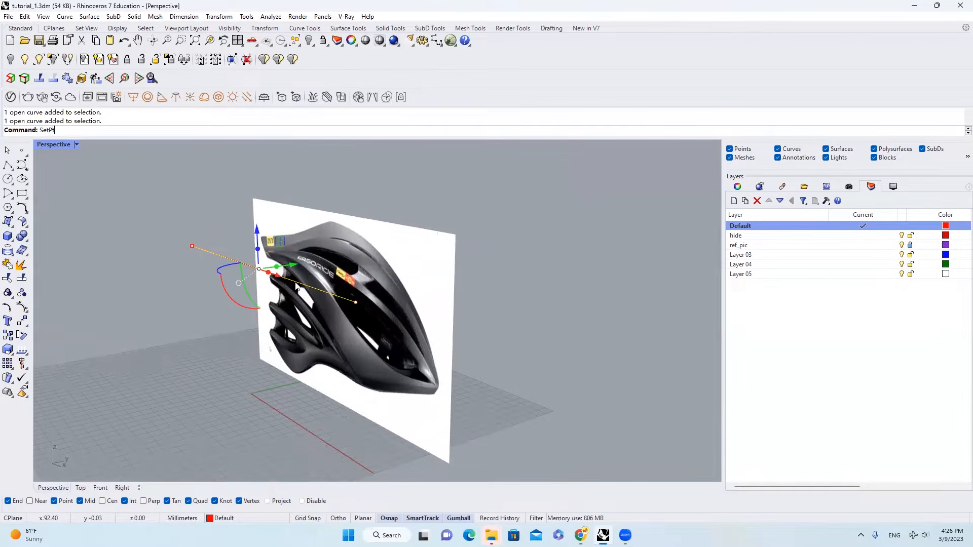
pyautogui.press('Return')
pyautogui.click(601, 290)
pyautogui.click(563, 375)
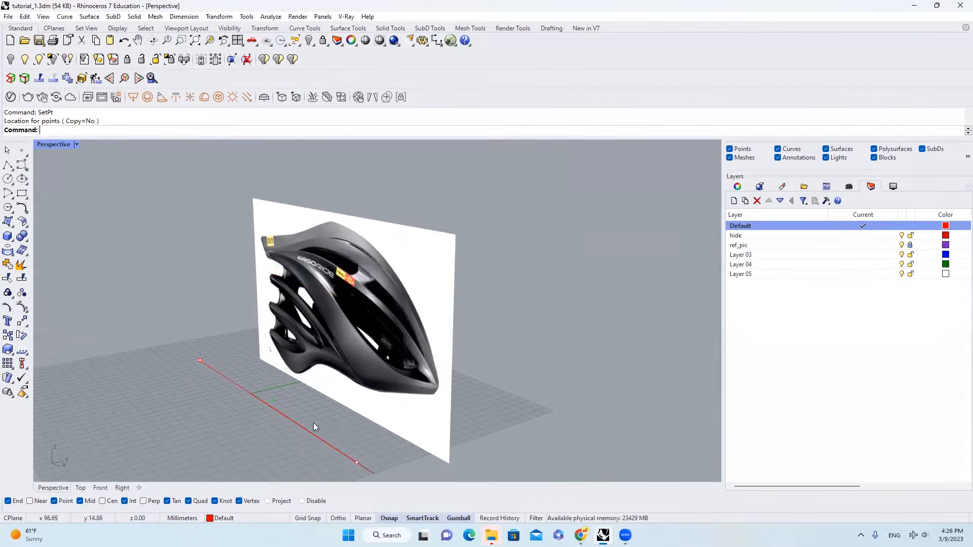
pyautogui.scroll(-3, 323, 395)
pyautogui.write('e')
pyautogui.press('Return')
# Begin a degree-5 control point curve in the Top view at the line's rear end, placing the second point square to the line
pyautogui.click(80, 488)
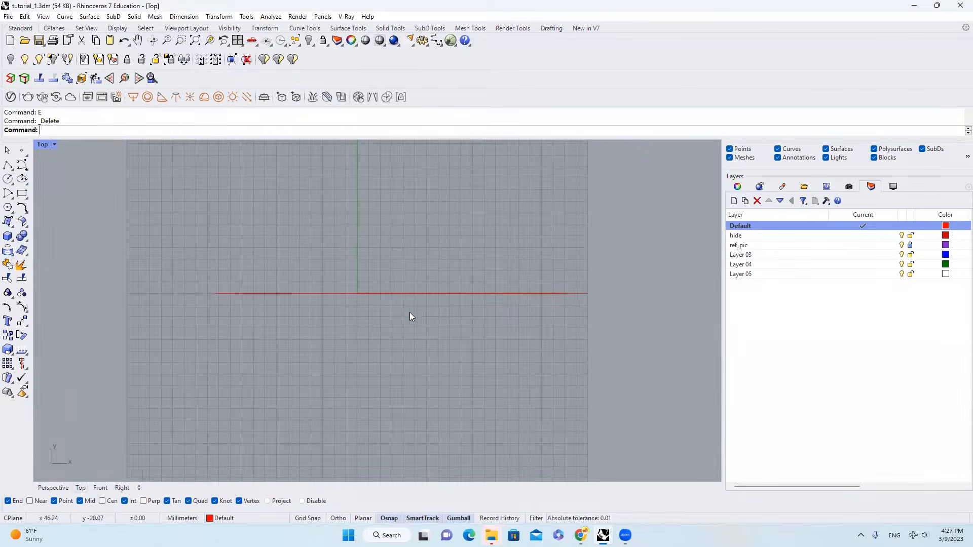
pyautogui.scroll(2, 414, 311)
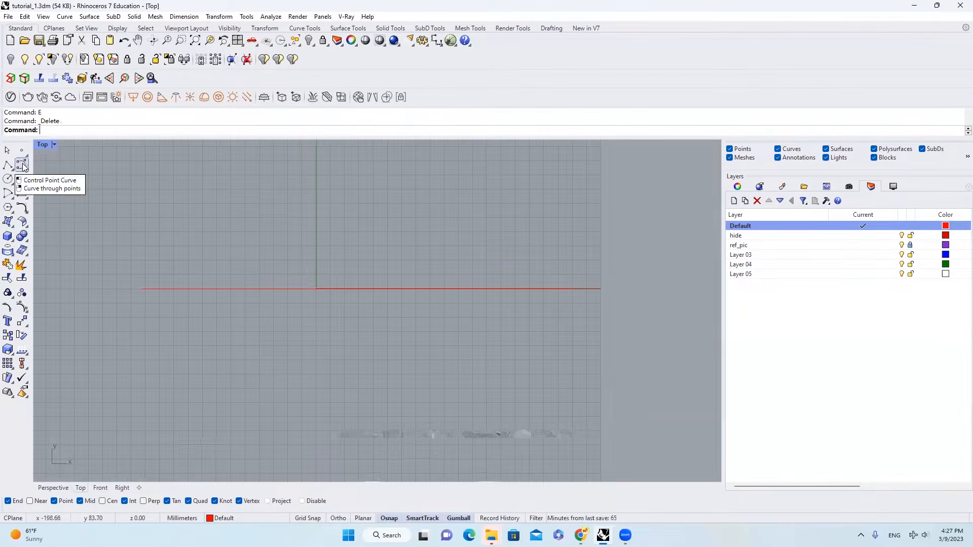
pyautogui.click(22, 166)
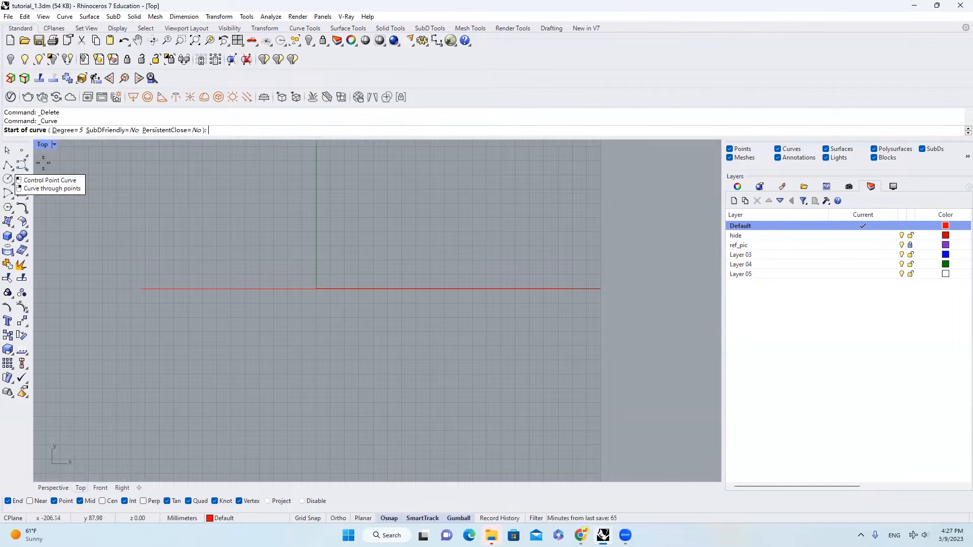
pyautogui.click(74, 130)
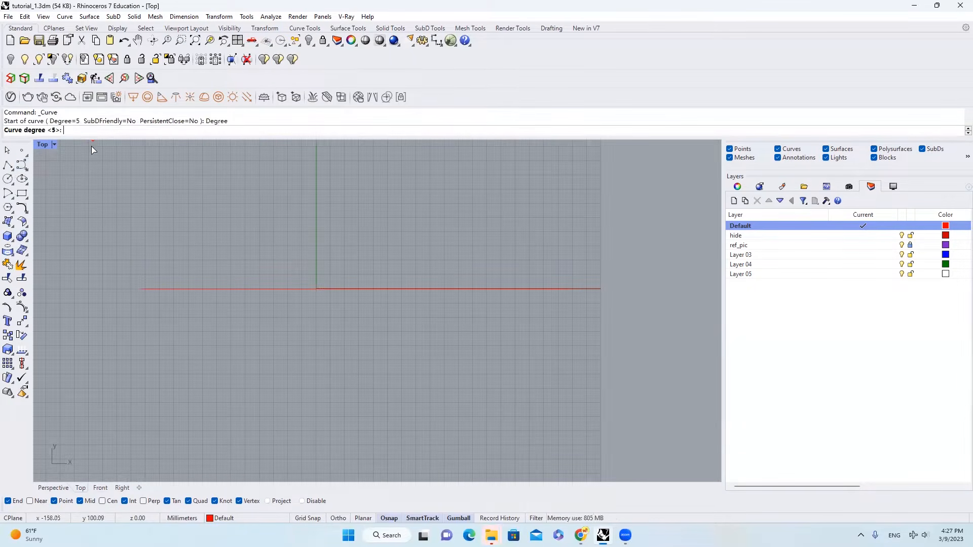
pyautogui.write('5')
pyautogui.press('Return')
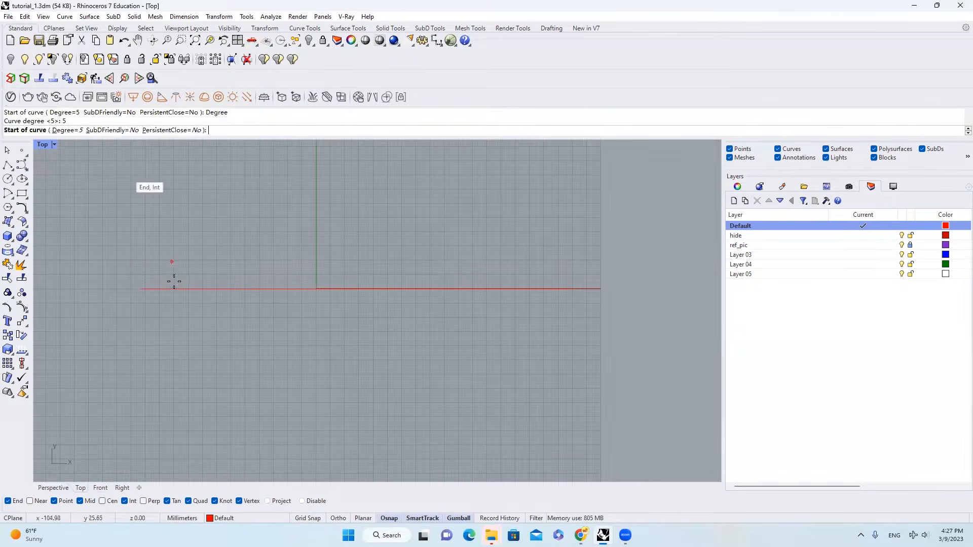
pyautogui.click(142, 289)
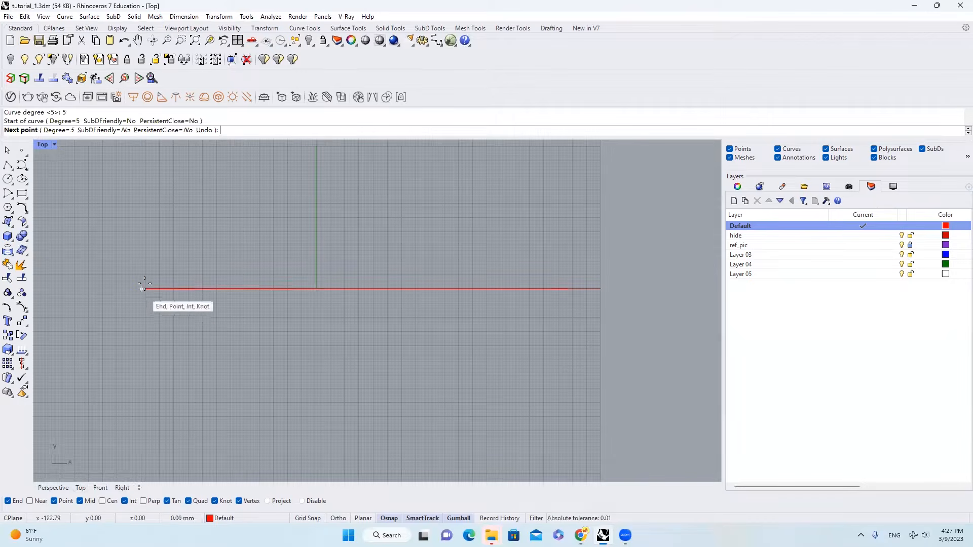
pyautogui.click(141, 312)
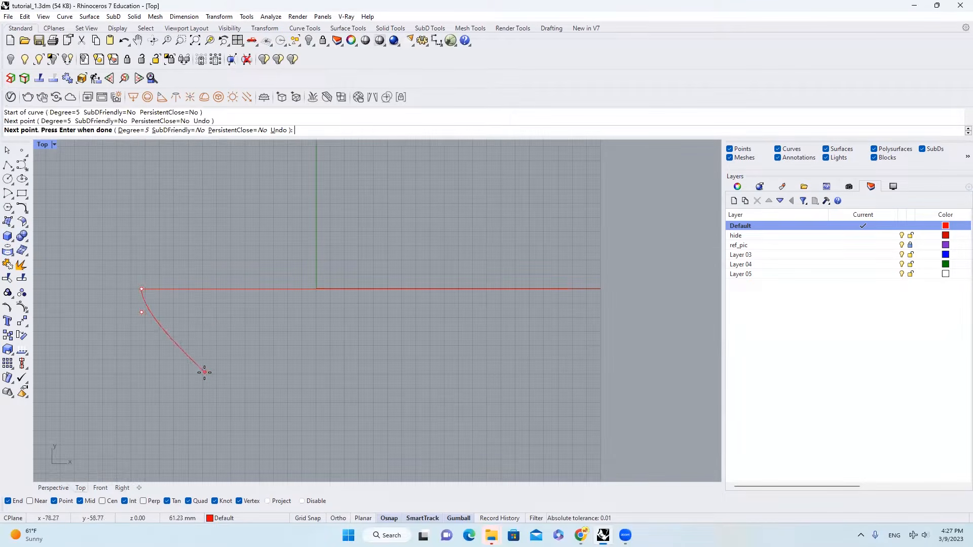
# Place control points bulging outward on one side of the line, aligning the second-last with the front end and finishing the curve on that end
pyautogui.click(206, 387)
pyautogui.click(338, 432)
pyautogui.click(459, 423)
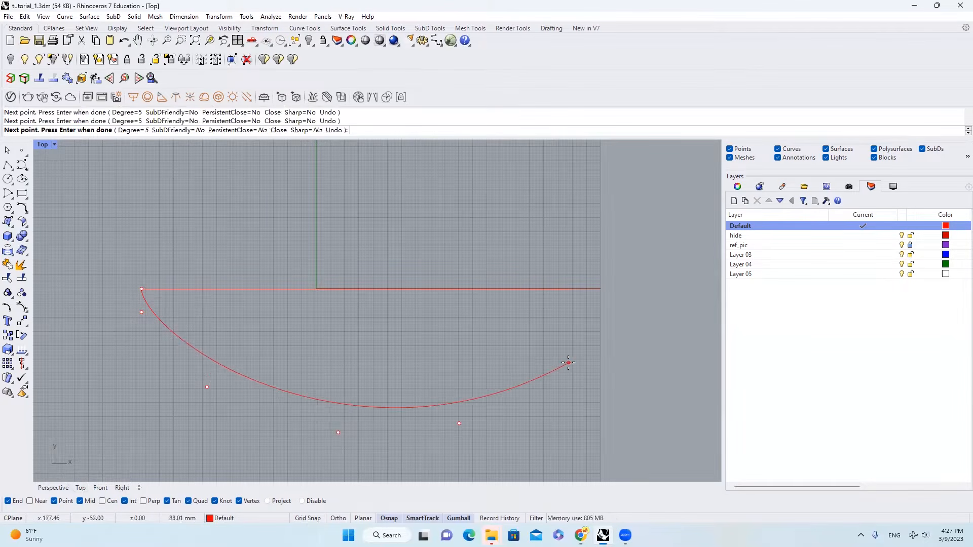
pyautogui.click(560, 348)
pyautogui.scroll(2, 565, 304)
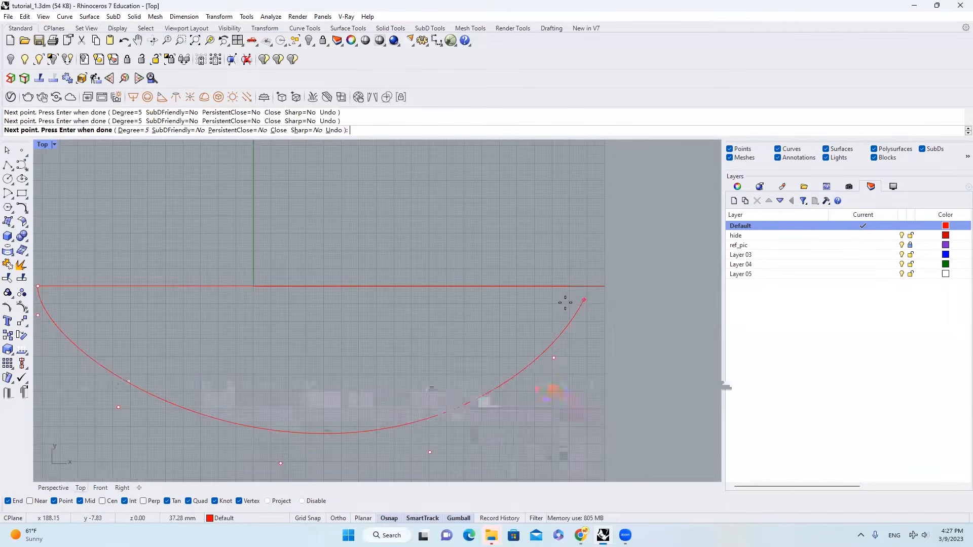
pyautogui.scroll(2, 552, 294)
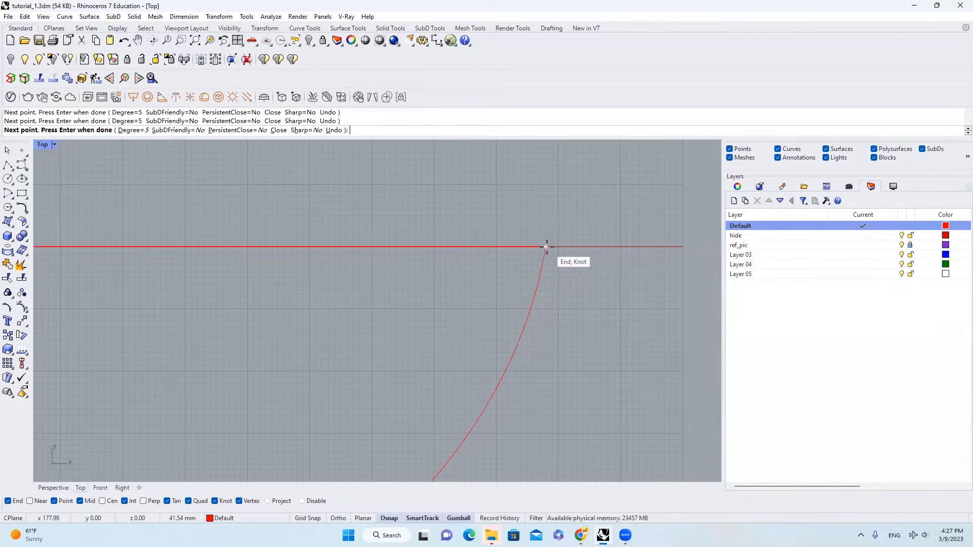
pyautogui.click(546, 300)
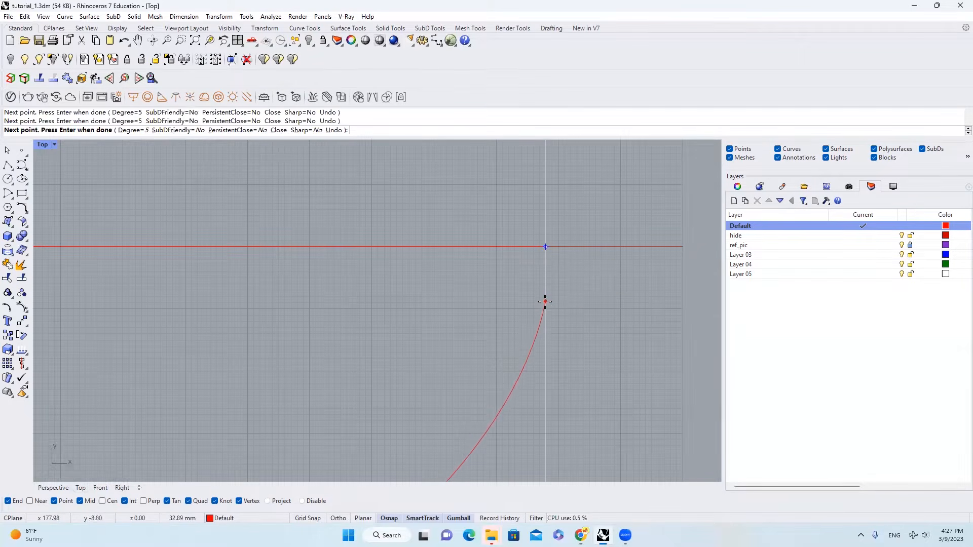
pyautogui.click(545, 247)
pyautogui.press('Return')
pyautogui.scroll(-6, 545, 293)
# Inspect the curve's end control points and its Rebuild options, then leave the curve without rebuilding it
pyautogui.click(133, 305)
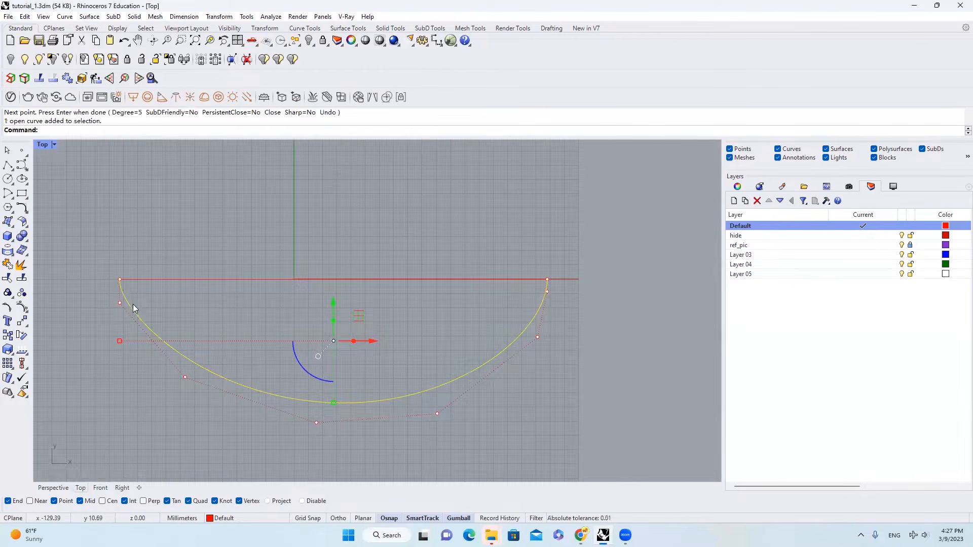
pyautogui.moveTo(506, 240); pyautogui.dragTo(559, 300)
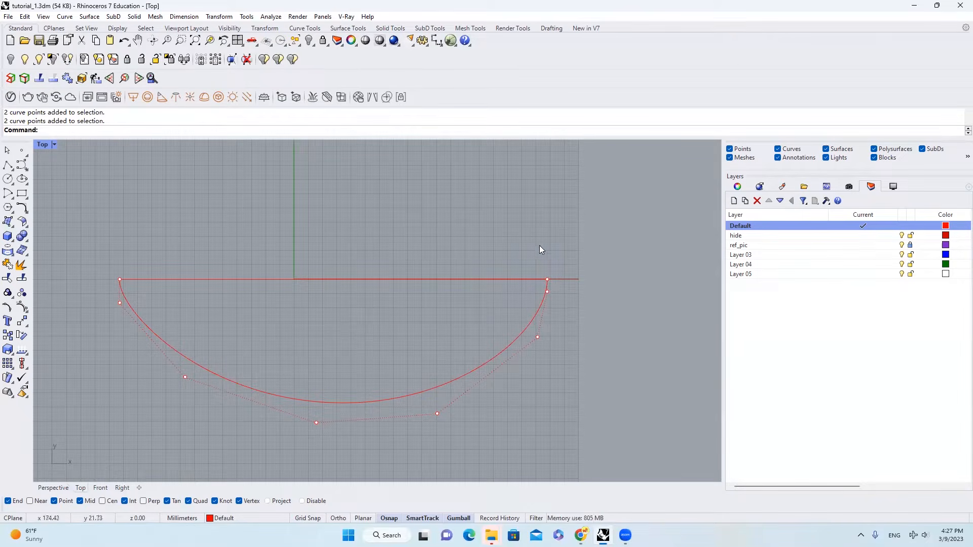
pyautogui.click(539, 309)
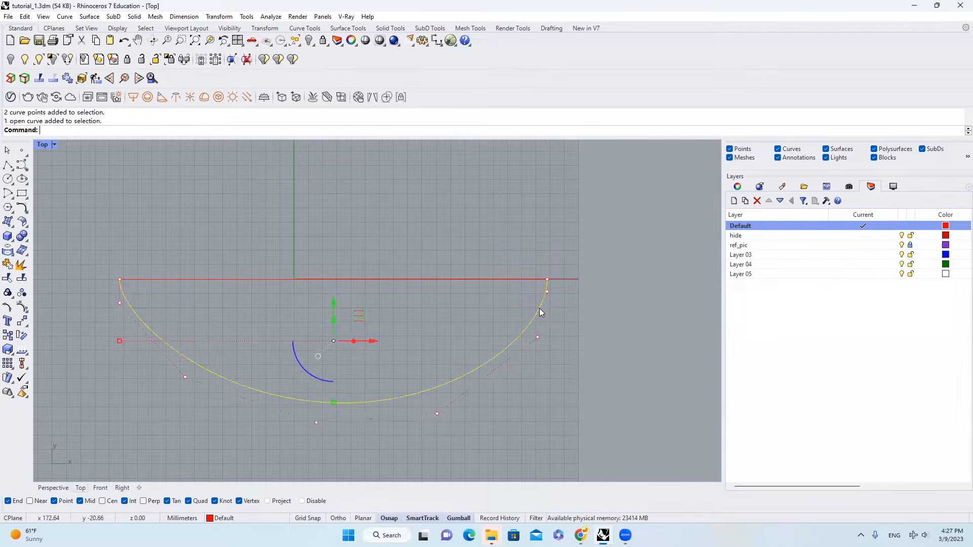
pyautogui.write('rebuild')
pyautogui.press('Return')
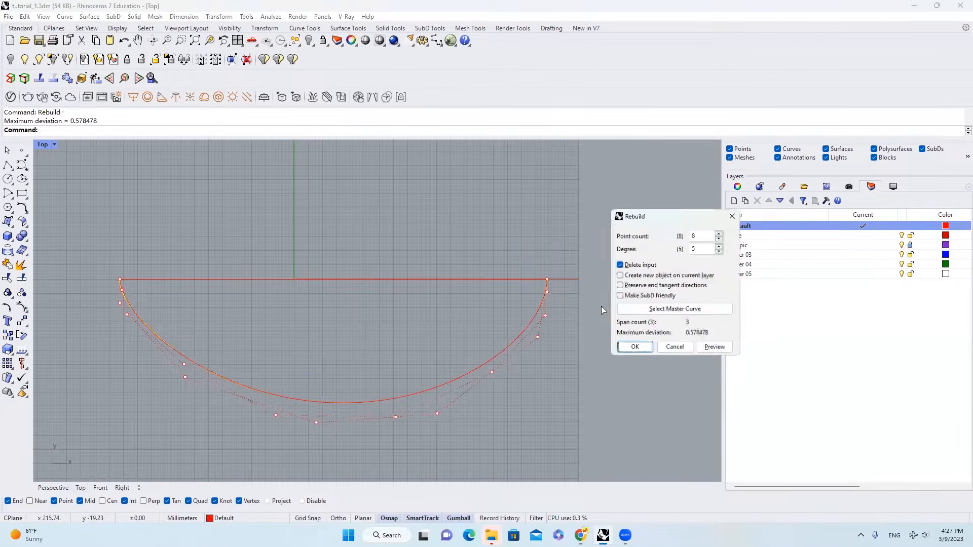
pyautogui.click(675, 349)
# Widen the front half of the curve in the Top view by pulling its two outer control points away from the line
pyautogui.click(538, 337)
pyautogui.hotkey('ctrl', 'z')
pyautogui.moveTo(540, 299); pyautogui.dragTo(543, 330)
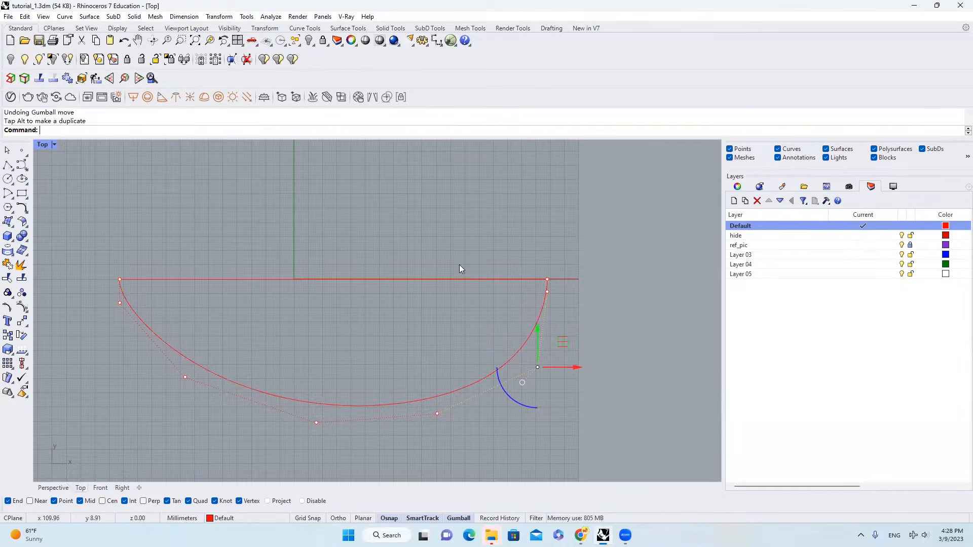
pyautogui.moveTo(539, 331); pyautogui.dragTo(540, 337)
pyautogui.click(437, 413)
pyautogui.moveTo(437, 388); pyautogui.dragTo(436, 395)
# Raise the whole curve above the base line toward the helmet's lower edge in the Front view
pyautogui.click(375, 410)
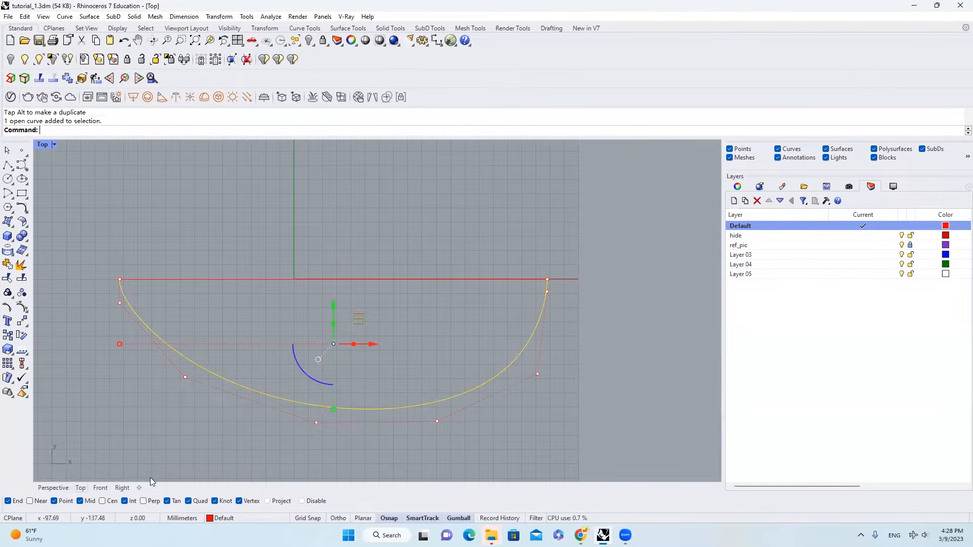
pyautogui.click(53, 488)
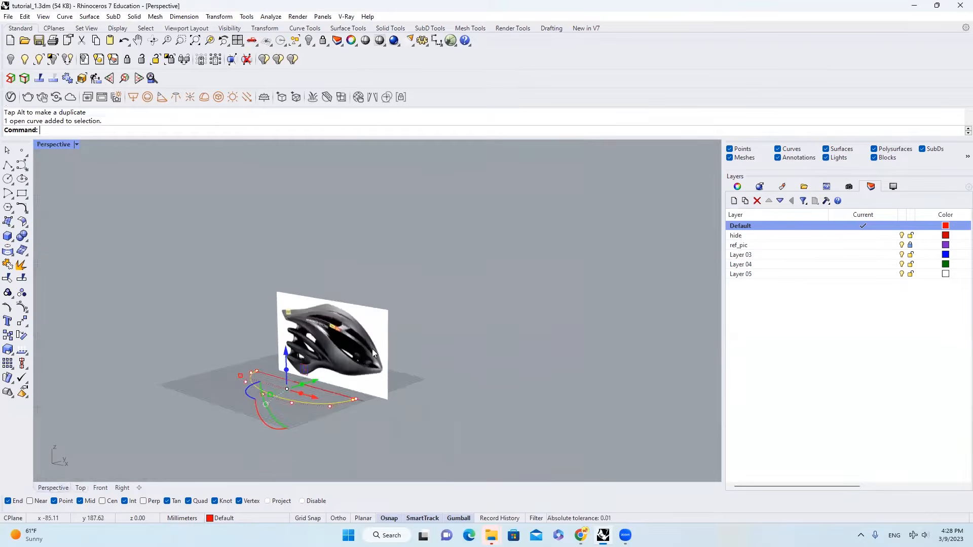
pyautogui.click(100, 488)
pyautogui.moveTo(371, 349); pyautogui.dragTo(406, 329)
pyautogui.scroll(3, 532, 359)
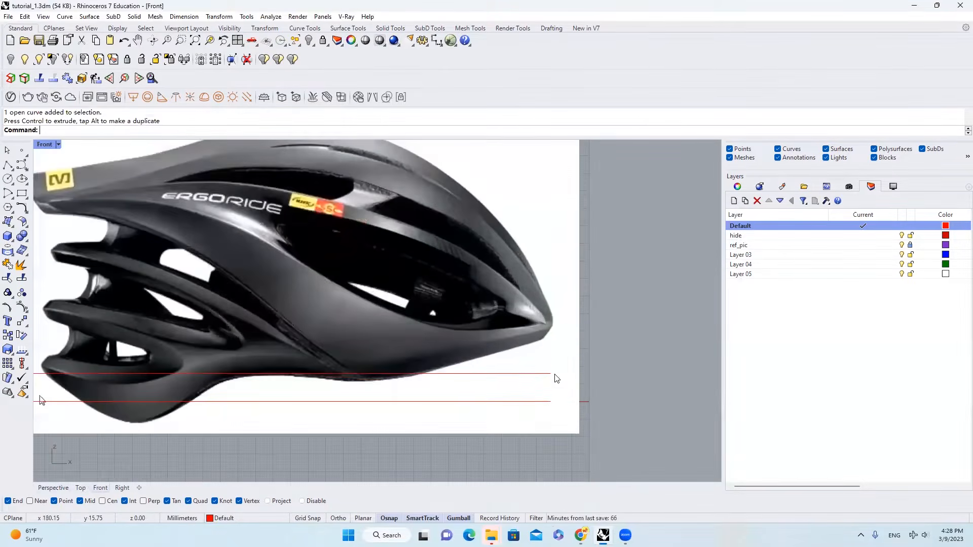
# Raise the curve's front control points in the Front view so its end meets the helmet's front tip
pyautogui.click(550, 374)
pyautogui.scroll(6, 553, 373)
pyautogui.moveTo(540, 356); pyautogui.dragTo(561, 389)
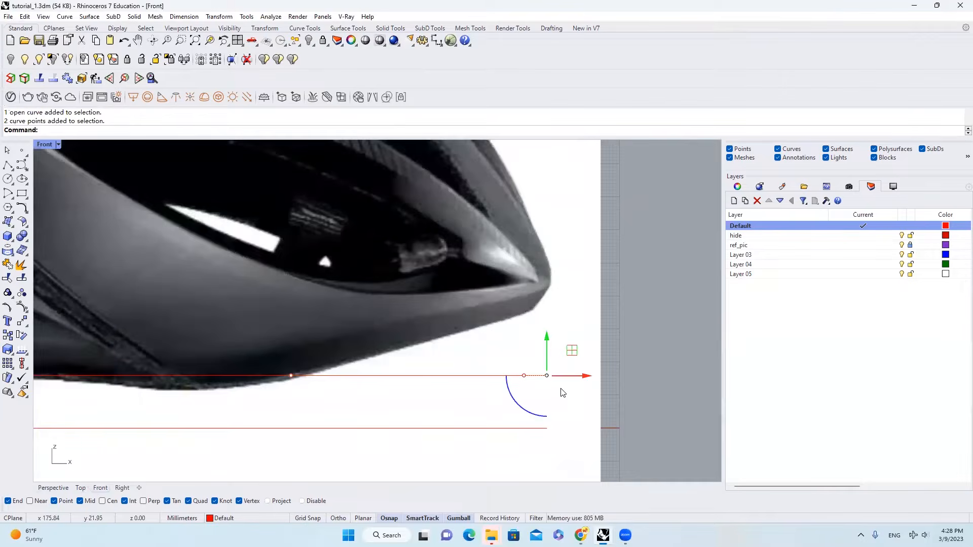
pyautogui.scroll(-4, 561, 389)
pyautogui.moveTo(556, 352); pyautogui.dragTo(557, 295)
pyautogui.moveTo(497, 352); pyautogui.dragTo(551, 405)
pyautogui.moveTo(536, 363); pyautogui.dragTo(538, 341)
pyautogui.scroll(-4, 446, 345)
pyautogui.scroll(2, 375, 343)
pyautogui.scroll(-2, 337, 343)
# Raise the curve's rear control points in the Front view, bringing its end up toward the helmet's rear tip
pyautogui.click(81, 488)
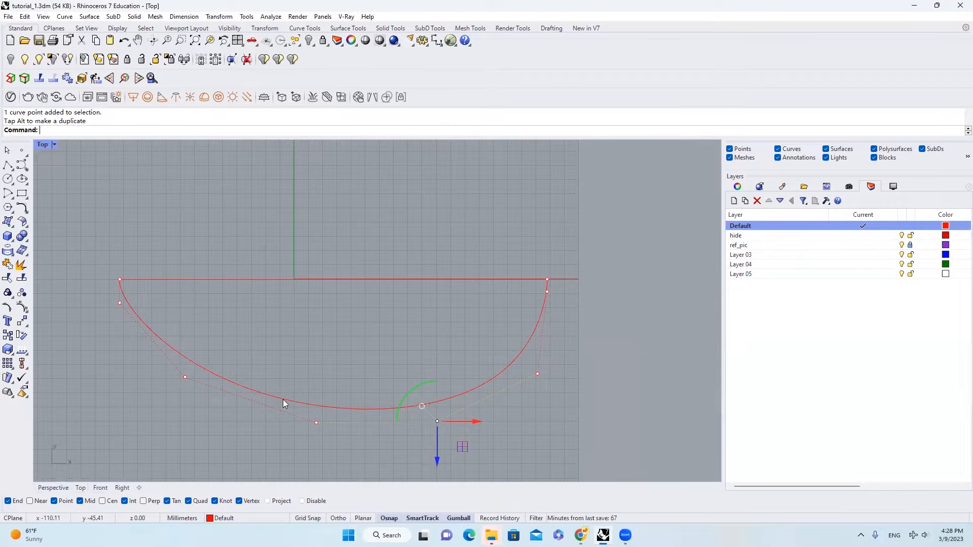
pyautogui.click(53, 488)
pyautogui.moveTo(348, 356); pyautogui.dragTo(403, 339, button='right')
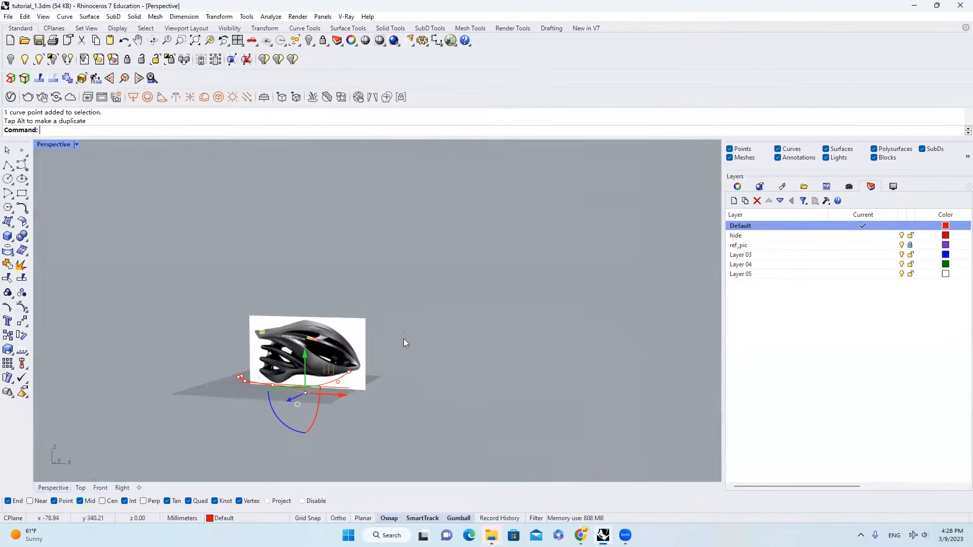
pyautogui.click(100, 489)
pyautogui.moveTo(301, 378); pyautogui.dragTo(306, 265)
pyautogui.scroll(-6, 473, 366)
pyautogui.click(273, 374)
pyautogui.moveTo(274, 336); pyautogui.dragTo(274, 165)
pyautogui.scroll(2, 201, 357)
pyautogui.scroll(-2, 329, 403)
pyautogui.moveTo(234, 360); pyautogui.dragTo(264, 399)
pyautogui.moveTo(276, 358); pyautogui.dragTo(276, 258)
# Fit the rear end of the curve to the helmet's rear lower corner and lower the neighbouring control point onto the shell edge
pyautogui.scroll(8, 267, 264)
pyautogui.moveTo(230, 338); pyautogui.dragTo(291, 319)
pyautogui.click(266, 321)
pyautogui.click(266, 319)
pyautogui.click(265, 319)
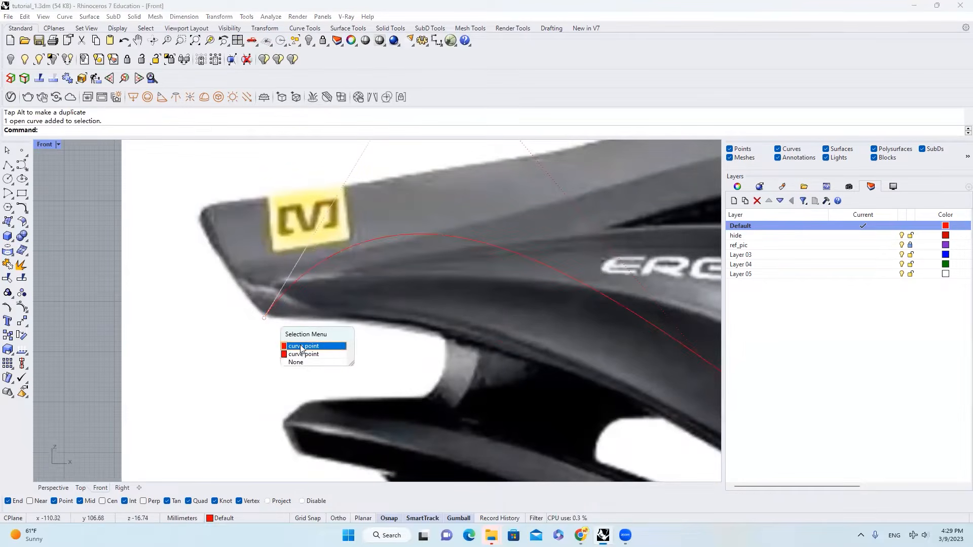
pyautogui.click(301, 347)
pyautogui.scroll(-8, 266, 321)
pyautogui.moveTo(303, 164); pyautogui.dragTo(349, 231)
pyautogui.moveTo(316, 171); pyautogui.dragTo(317, 268)
pyautogui.scroll(-2, 324, 251)
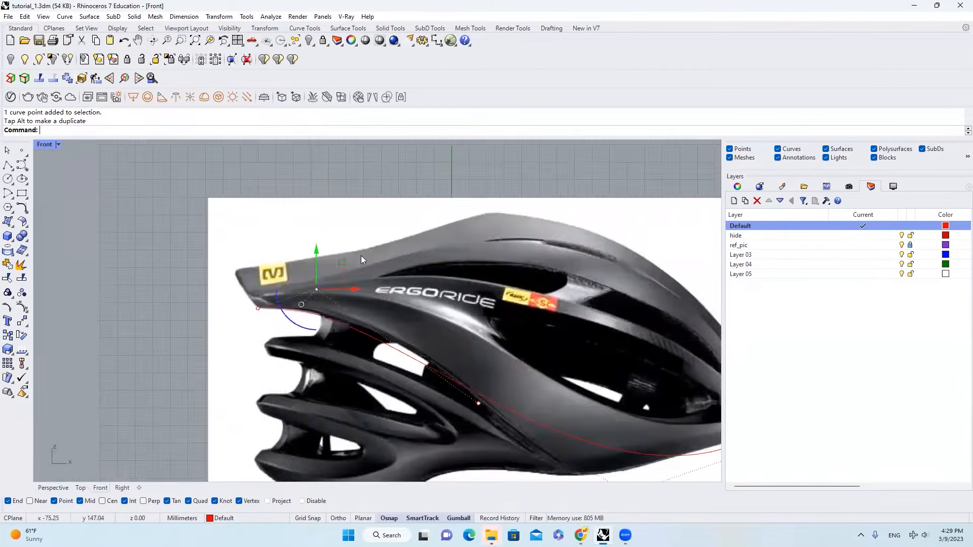
# Raise the control point in the rear half of the curve and lower the one beneath the helmet to follow the shell
pyautogui.scroll(-6, 361, 255)
pyautogui.scroll(8, 436, 329)
pyautogui.click(405, 341)
pyautogui.moveTo(404, 303); pyautogui.dragTo(405, 288)
pyautogui.scroll(-4, 408, 268)
pyautogui.click(527, 387)
pyautogui.moveTo(528, 347); pyautogui.dragTo(530, 412)
pyautogui.click(407, 298)
pyautogui.moveTo(407, 261); pyautogui.dragTo(407, 221)
pyautogui.scroll(3, 572, 417)
pyautogui.scroll(-3, 517, 456)
pyautogui.scroll(3, 616, 385)
# Try to move the curve's bottom control point farther below the helmet
pyautogui.click(610, 358)
pyautogui.scroll(-3, 487, 431)
pyautogui.click(467, 449)
pyautogui.moveTo(467, 413); pyautogui.dragTo(471, 445)
pyautogui.hotkey('ctrl', 'z')
pyautogui.hotkey('ctrl', 'z')
# Shift the curve's bottom control point toward the helmet's rear
pyautogui.scroll(-2, 583, 218)
pyautogui.click(489, 405)
pyautogui.scroll(2, 500, 408)
pyautogui.scroll(2, 508, 407)
pyautogui.moveTo(509, 404); pyautogui.dragTo(444, 394)
pyautogui.scroll(2, 612, 283)
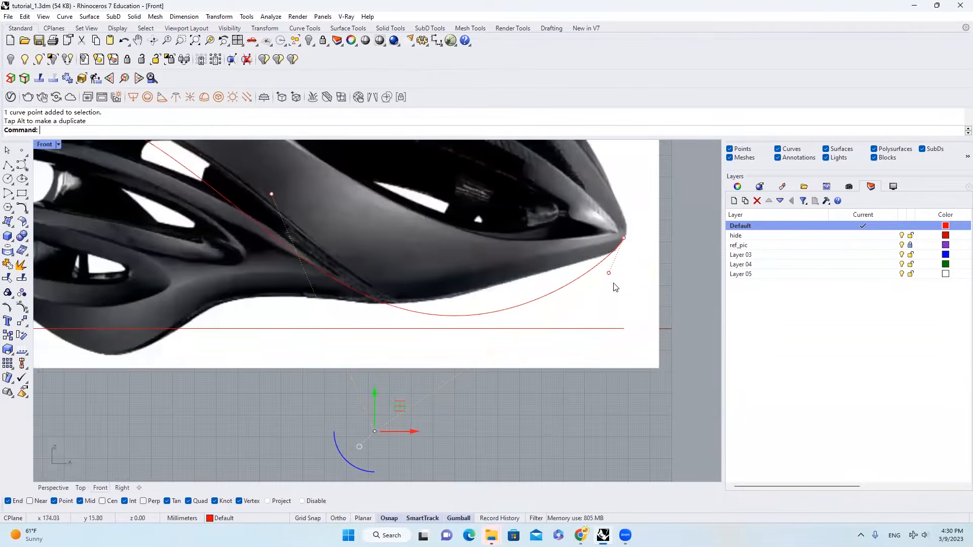
# Move the control point beside the front tip rearward and up, and raise the control point in the middle of the shell
pyautogui.scroll(1, 615, 288)
pyautogui.moveTo(608, 268); pyautogui.dragTo(501, 267)
pyautogui.moveTo(497, 222); pyautogui.dragTo(535, 213)
pyautogui.scroll(-4, 558, 299)
pyautogui.moveTo(335, 245); pyautogui.dragTo(448, 353, button='right')
pyautogui.click(431, 318)
pyautogui.moveTo(431, 290); pyautogui.dragTo(443, 244)
# Nudge the bottom control point up and toward the rear so the curve hugs the shell's lower edge
pyautogui.moveTo(492, 411); pyautogui.dragTo(443, 346, button='right')
pyautogui.click(464, 444)
pyautogui.moveTo(465, 406); pyautogui.dragTo(465, 402)
pyautogui.moveTo(503, 439); pyautogui.dragTo(469, 441)
# Move the two front end control points down and slightly rearward to fit the helmet's front lower corner
pyautogui.scroll(6, 653, 298)
pyautogui.moveTo(661, 260); pyautogui.dragTo(702, 312)
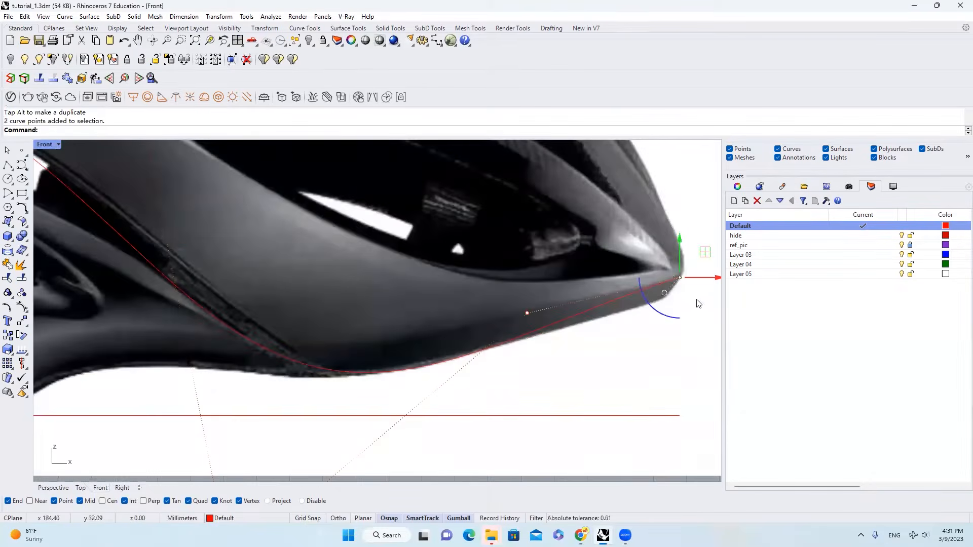
pyautogui.scroll(4, 680, 254)
pyautogui.moveTo(681, 254); pyautogui.dragTo(677, 299)
pyautogui.moveTo(708, 338); pyautogui.dragTo(679, 338)
pyautogui.moveTo(655, 307); pyautogui.dragTo(655, 310)
# Nudge the control point behind the front tip to align the curve with the helmet's lower front edge
pyautogui.moveTo(373, 325); pyautogui.dragTo(431, 400)
pyautogui.scroll(-6, 462, 355)
pyautogui.moveTo(426, 327); pyautogui.dragTo(424, 330)
pyautogui.scroll(-6, 483, 333)
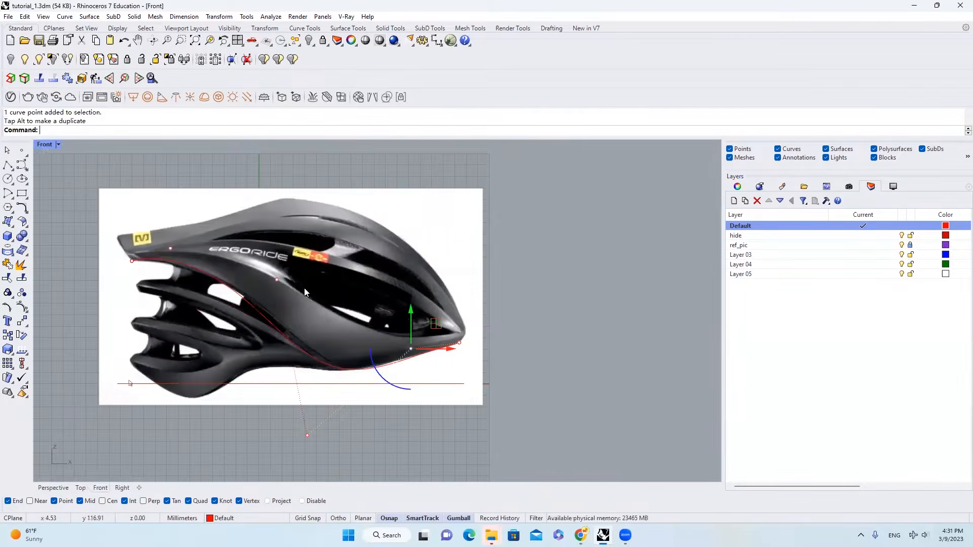
# Nudge the control point in the middle of the shell to refine the fit of the lower-edge curve
pyautogui.scroll(1, 304, 288)
pyautogui.moveTo(266, 255); pyautogui.dragTo(270, 257)
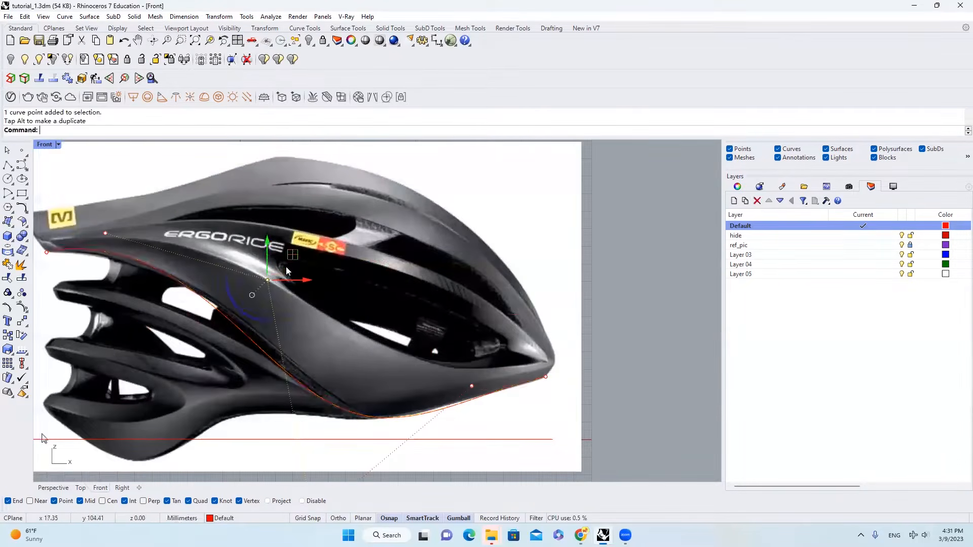
pyautogui.scroll(-4, 352, 311)
# In the Top view, move the curve's front side control point and the point beside its front end outward, undoing unwanted trial moves
pyautogui.click(79, 488)
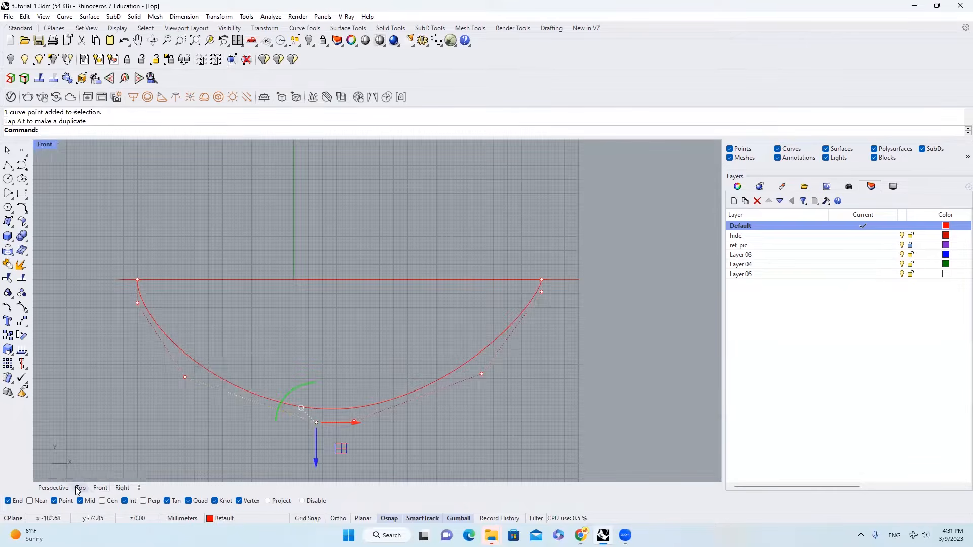
pyautogui.moveTo(450, 347); pyautogui.dragTo(496, 396)
pyautogui.moveTo(482, 361); pyautogui.dragTo(486, 363)
pyautogui.hotkey('ctrl', 'z')
pyautogui.hotkey('ctrl', 'z')
pyautogui.hotkey('ctrl', 'z')
pyautogui.hotkey('ctrl', 'z')
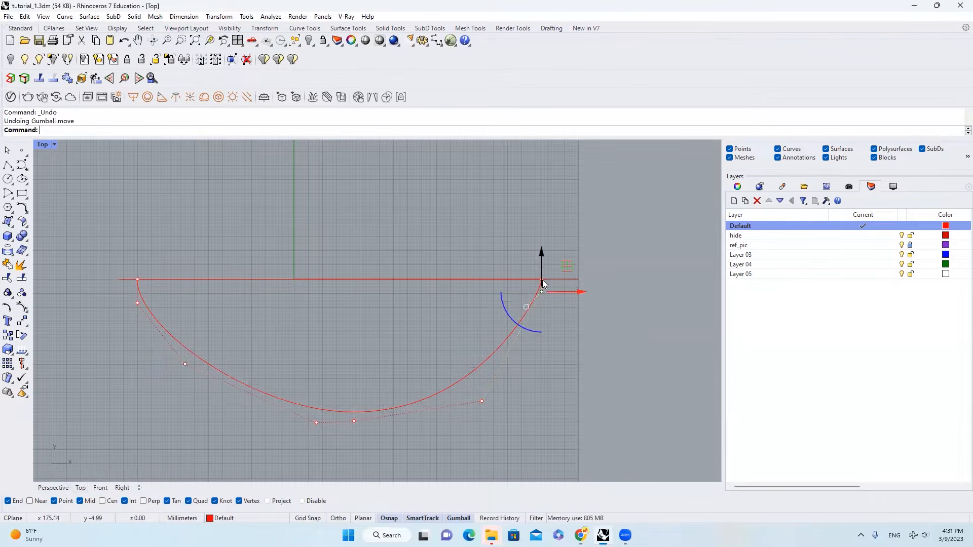
pyautogui.moveTo(541, 262); pyautogui.dragTo(542, 306)
pyautogui.press('Escape')
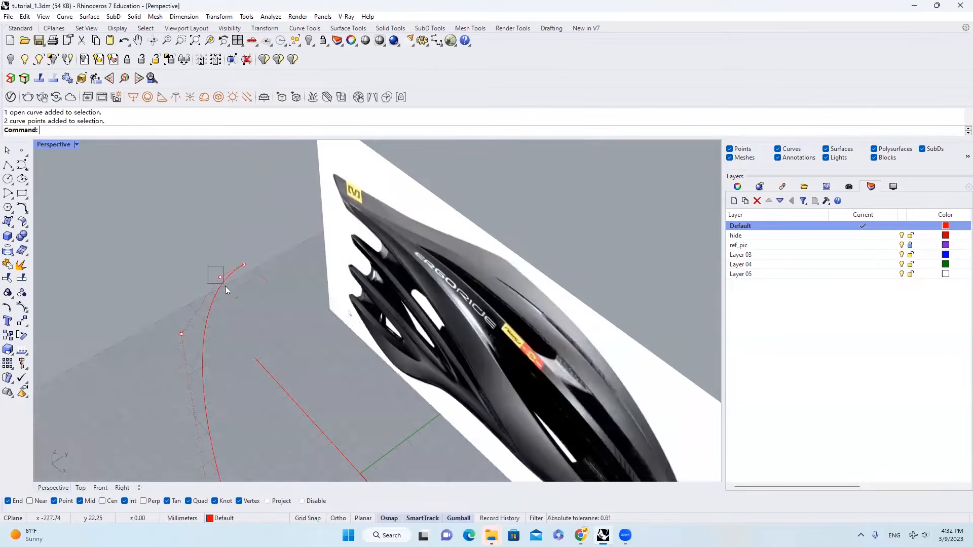
# Mirror the shell edge curve with Copy=Yes across a plane starting at 0 and running along the X axis
pyautogui.click(226, 286)
pyautogui.moveTo(225, 287); pyautogui.dragTo(265, 248, button='right')
pyautogui.scroll(-6, 286, 254)
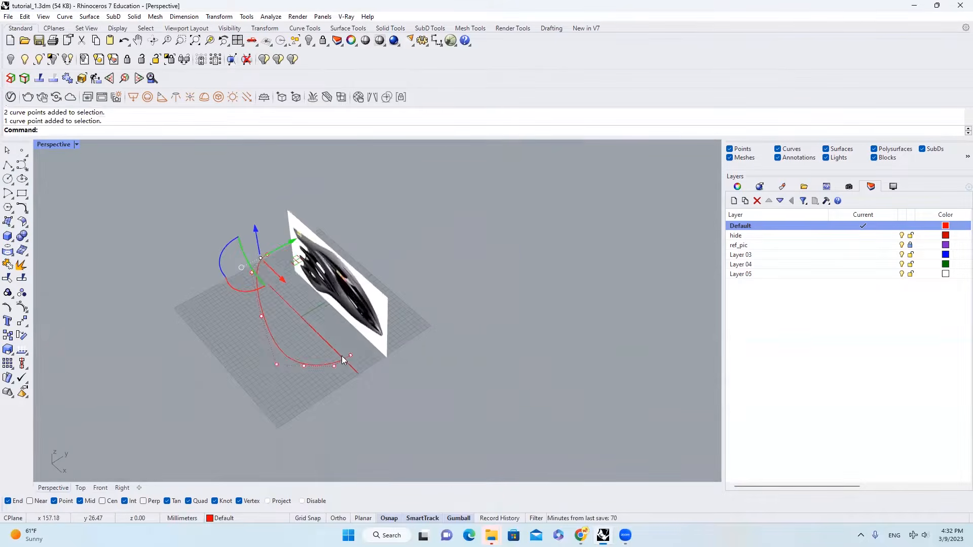
pyautogui.scroll(8, 343, 358)
pyautogui.scroll(3, 306, 380)
pyautogui.click(308, 385)
pyautogui.scroll(-5, 316, 379)
pyautogui.write('MI')
pyautogui.press('Return')
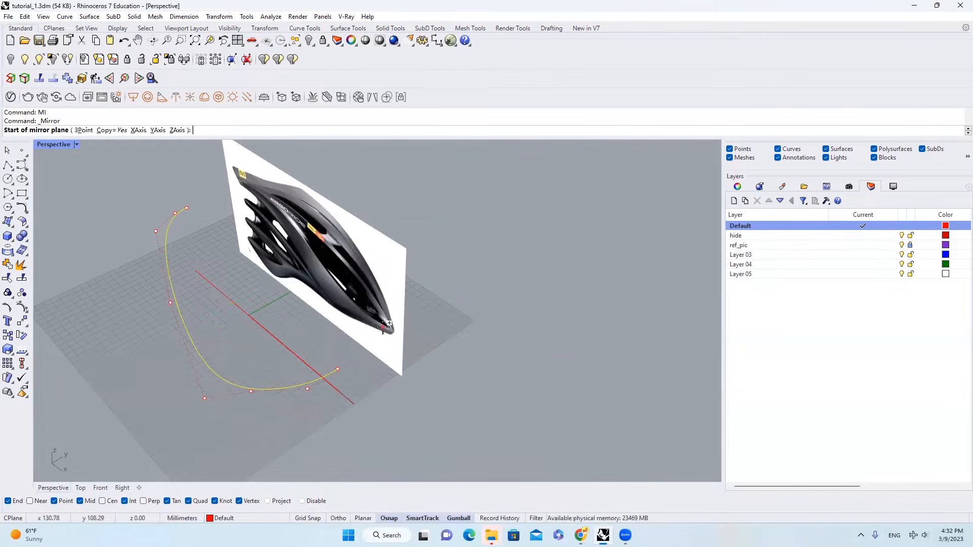
pyautogui.write('0')
pyautogui.press('Return')
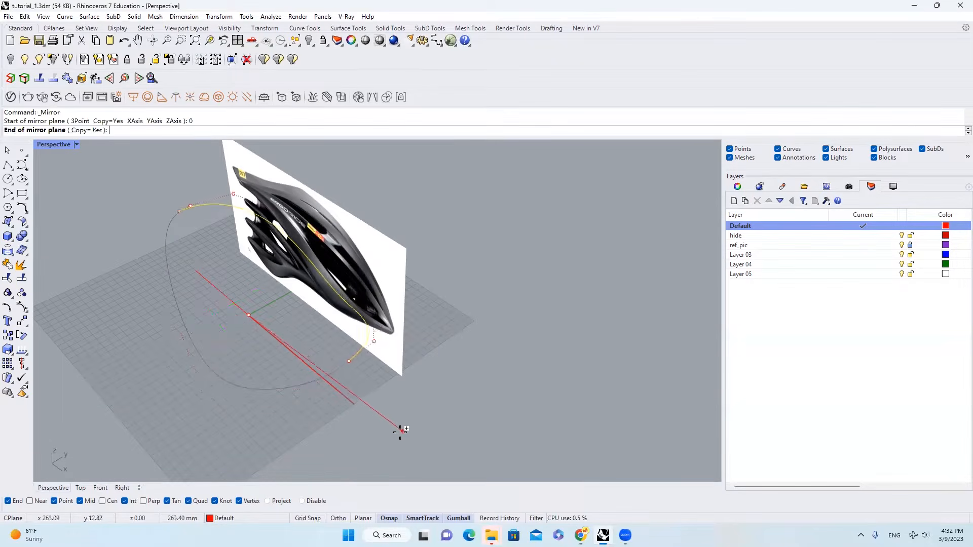
pyautogui.click(400, 401)
pyautogui.press('Escape')
pyautogui.press('Escape')
pyautogui.scroll(-4, 381, 293)
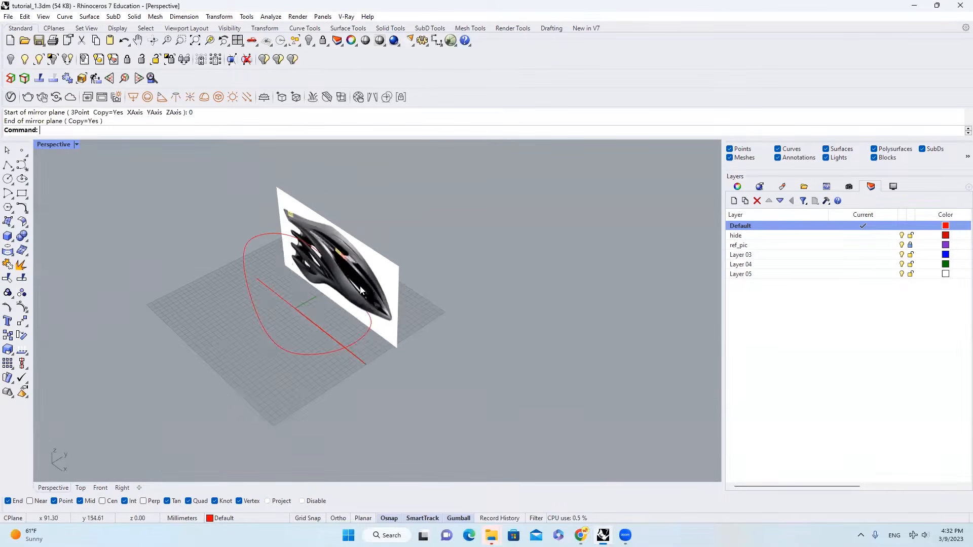
# Create one in-between curve from the two mirrored edge curves using TweenCurves with Number=1 and MatchMethod=None
pyautogui.moveTo(386, 298); pyautogui.dragTo(363, 304, button='right')
pyautogui.scroll(6, 357, 347)
pyautogui.moveTo(328, 373); pyautogui.dragTo(341, 374, button='right')
pyautogui.write('TweenCurves')
pyautogui.press('Return')
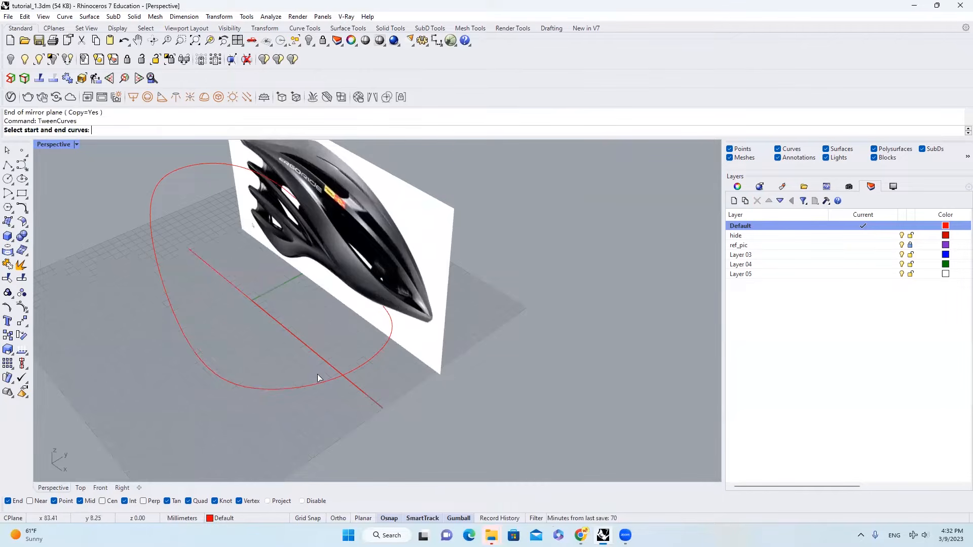
pyautogui.click(319, 385)
pyautogui.click(380, 353)
pyautogui.press('Return')
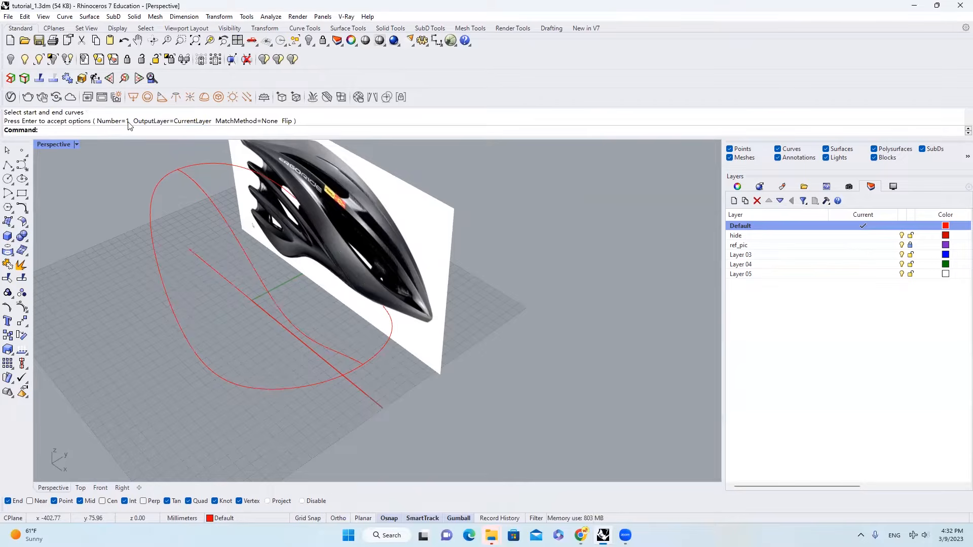
pyautogui.press('Return')
pyautogui.press('Escape')
# Isolate the middle tween curve
pyautogui.click(282, 312)
pyautogui.moveTo(301, 294); pyautogui.dragTo(309, 314, button='right')
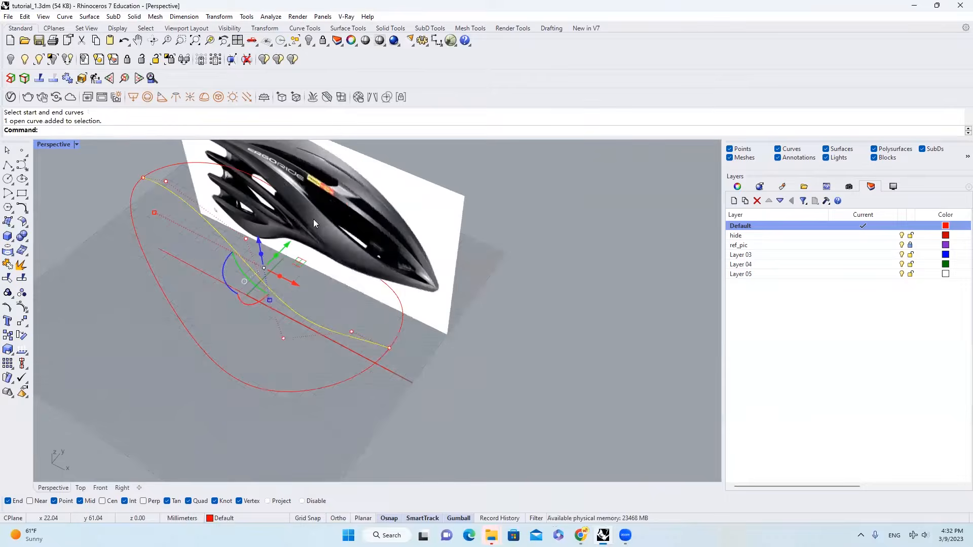
pyautogui.click(312, 44)
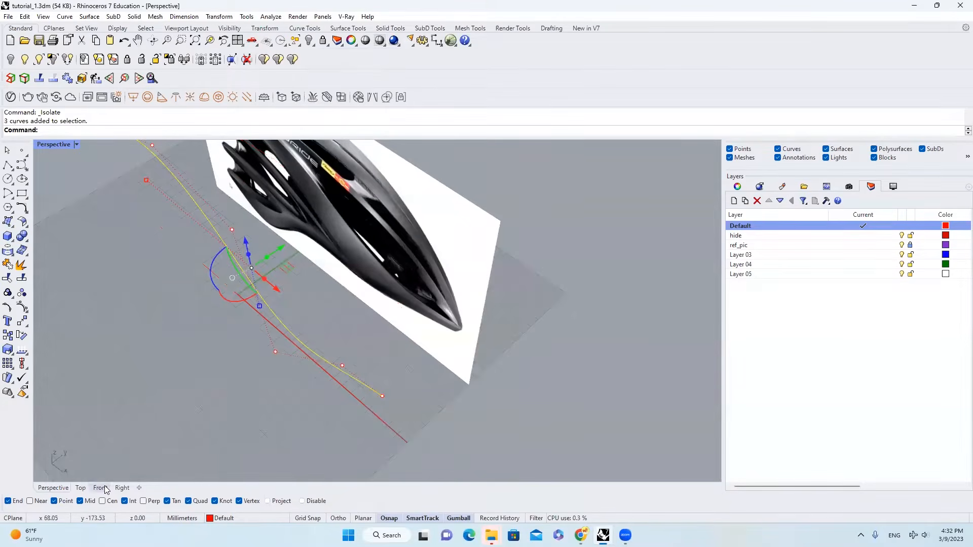
# In the Front view, raise the isolated curve's lowest control point above the helmet's crown
pyautogui.click(100, 489)
pyautogui.click(345, 465)
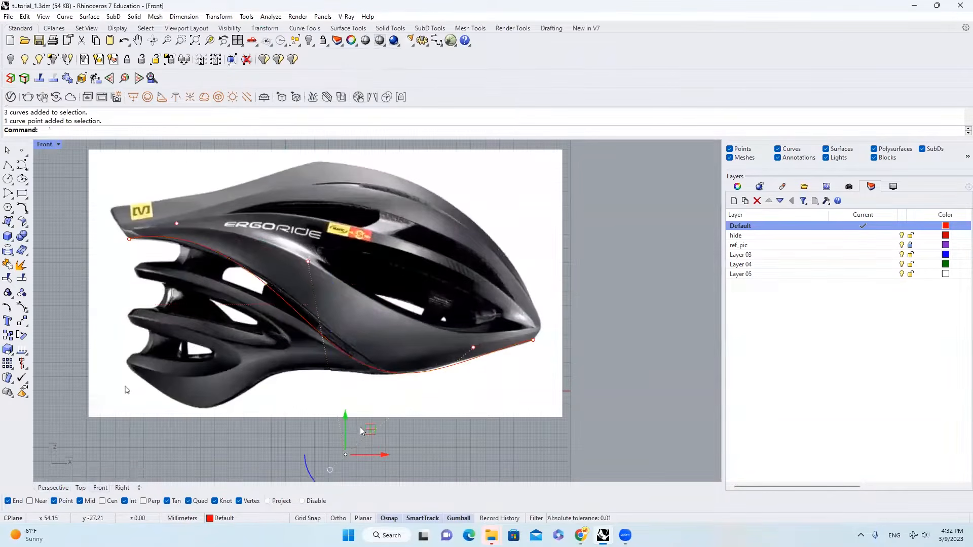
pyautogui.moveTo(345, 421); pyautogui.dragTo(373, 157)
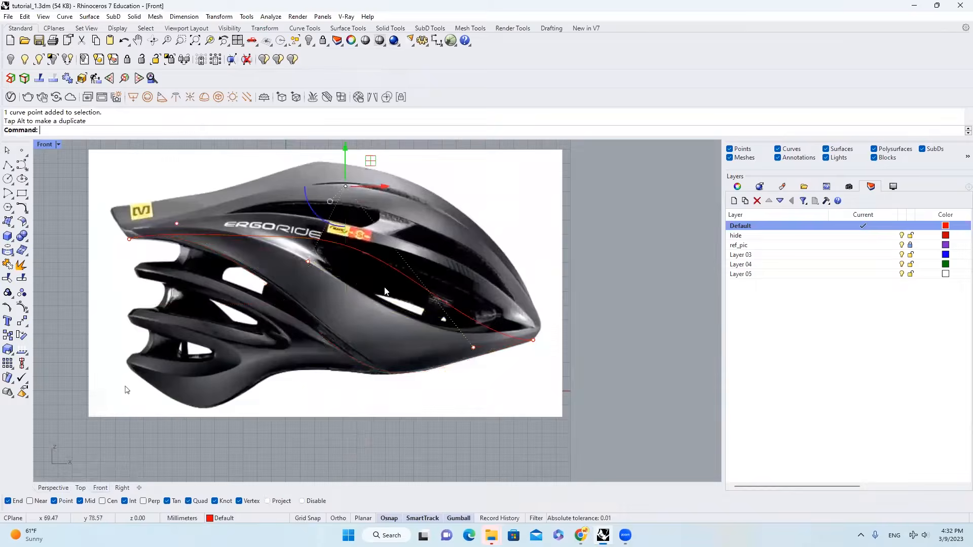
pyautogui.scroll(-1, 363, 243)
pyautogui.scroll(1, 363, 242)
pyautogui.moveTo(366, 256); pyautogui.dragTo(367, 166)
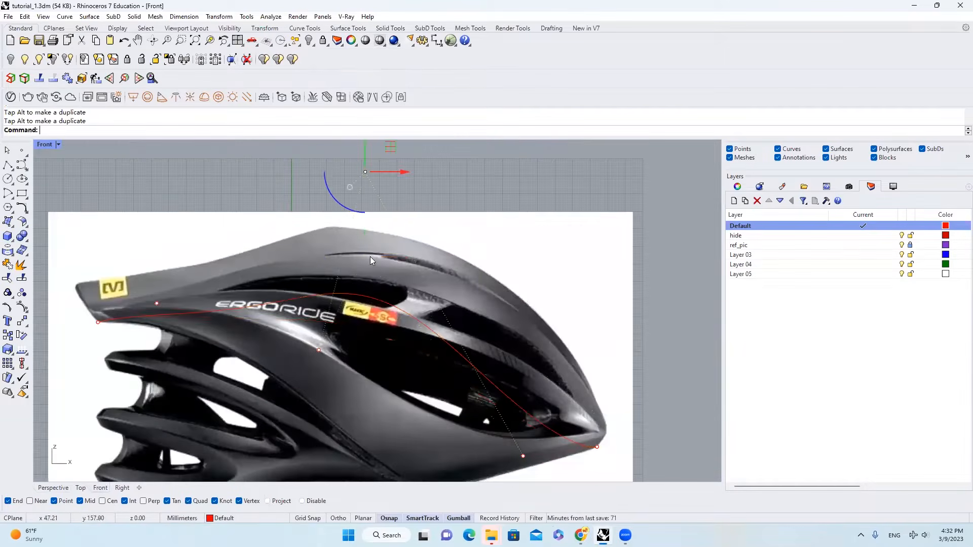
# Raise the mid-shell control point and the rear control point toward the helmet's top outline
pyautogui.scroll(-4, 325, 373)
pyautogui.click(326, 362)
pyautogui.moveTo(326, 327); pyautogui.dragTo(327, 231)
pyautogui.scroll(9, 222, 324)
pyautogui.click(213, 352)
pyautogui.moveTo(214, 317); pyautogui.dragTo(217, 264)
pyautogui.scroll(-7, 218, 268)
# Raise the front control point from the lower edge up to the helmet's front upper outline
pyautogui.scroll(5, 448, 320)
pyautogui.click(480, 367)
pyautogui.scroll(-7, 480, 367)
pyautogui.moveTo(478, 333); pyautogui.dragTo(538, 241)
pyautogui.scroll(8, 517, 289)
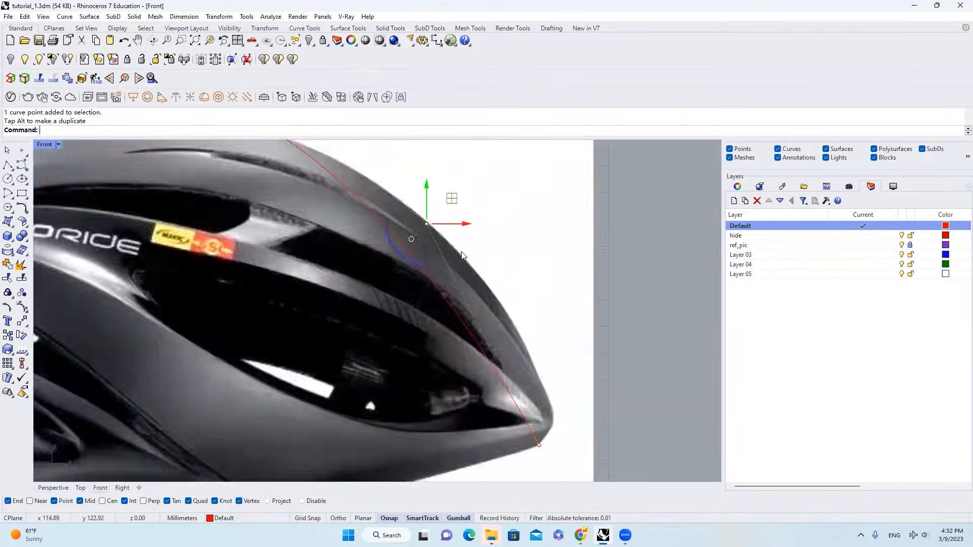
# Raise the rear control point slightly, and lift one of the two overlapping points at the curve's rear end above the tail's lower corner
pyautogui.scroll(-10, 471, 248)
pyautogui.scroll(7, 365, 201)
pyautogui.scroll(3, 400, 230)
pyautogui.scroll(3, 335, 315)
pyautogui.click(194, 387)
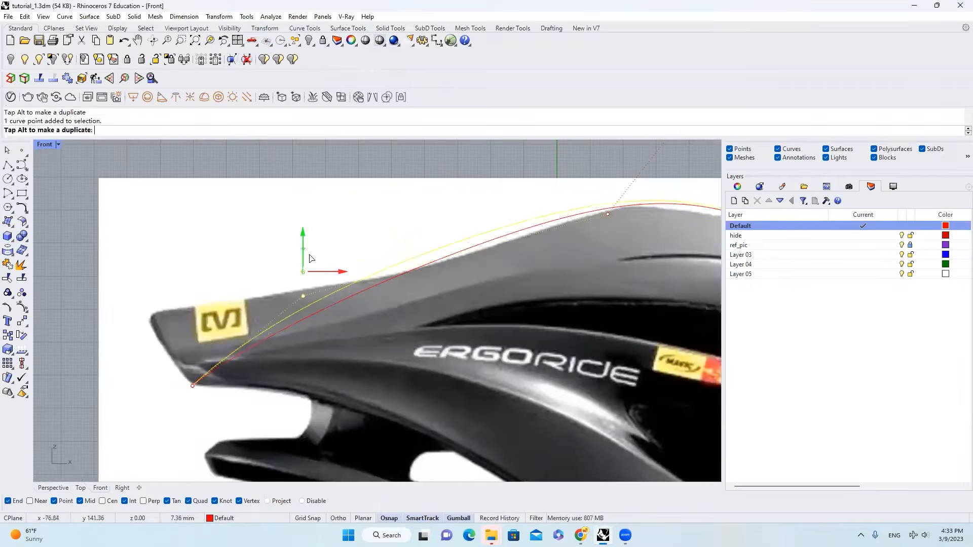
pyautogui.scroll(4, 194, 387)
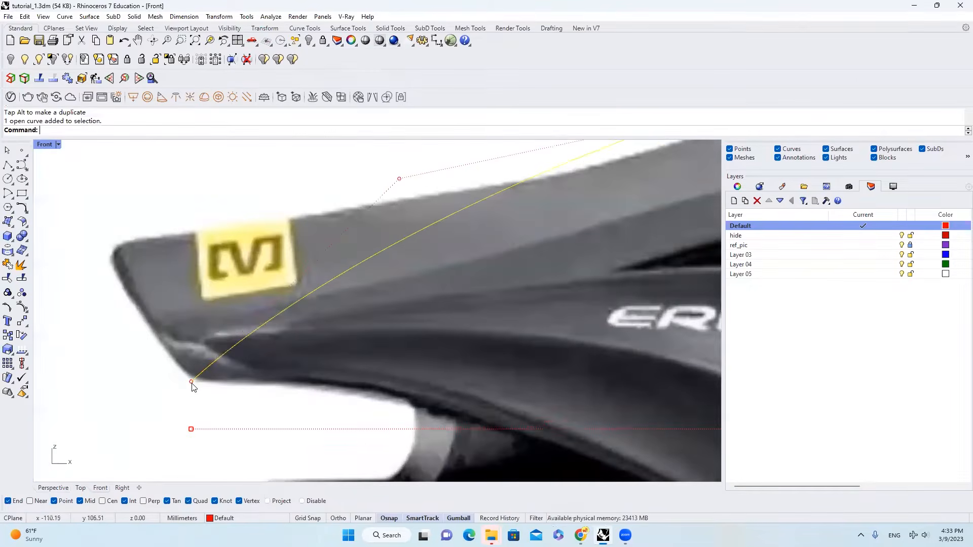
pyautogui.click(191, 384)
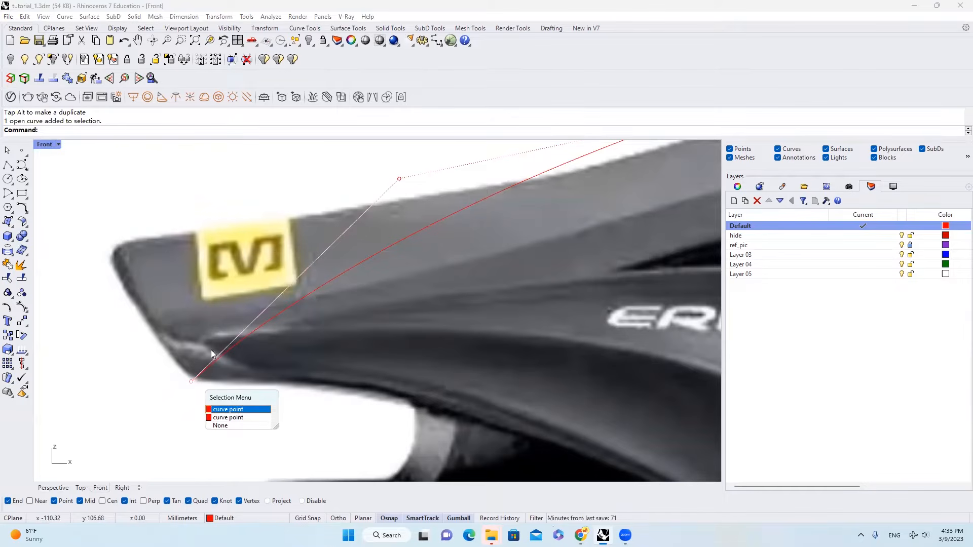
pyautogui.click(229, 409)
pyautogui.moveTo(193, 350); pyautogui.dragTo(191, 217)
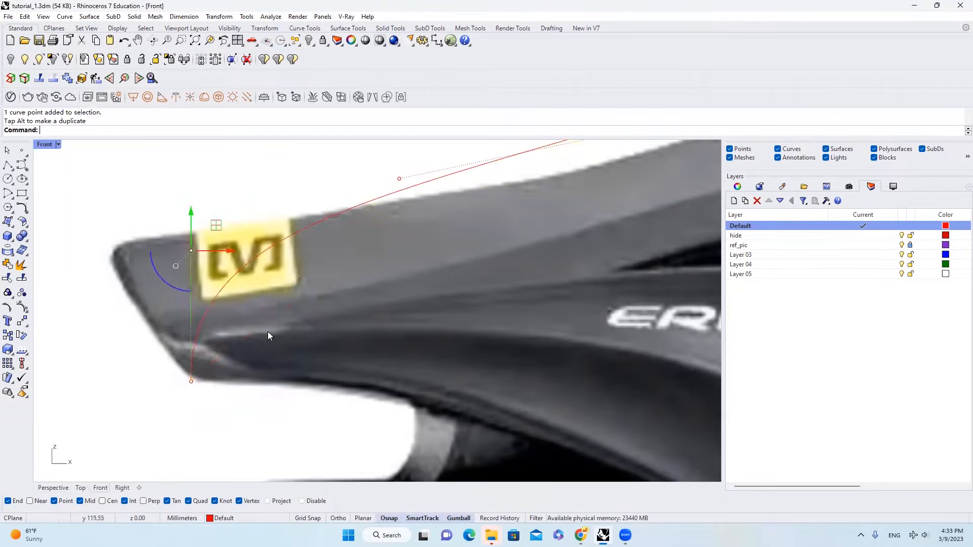
# Move the lifted rear-end control point rearward and up beyond the tail so the curve wraps around the tail tip
pyautogui.scroll(-6, 269, 357)
pyautogui.scroll(8, 228, 380)
pyautogui.scroll(-3, 345, 472)
pyautogui.moveTo(296, 303); pyautogui.dragTo(156, 243)
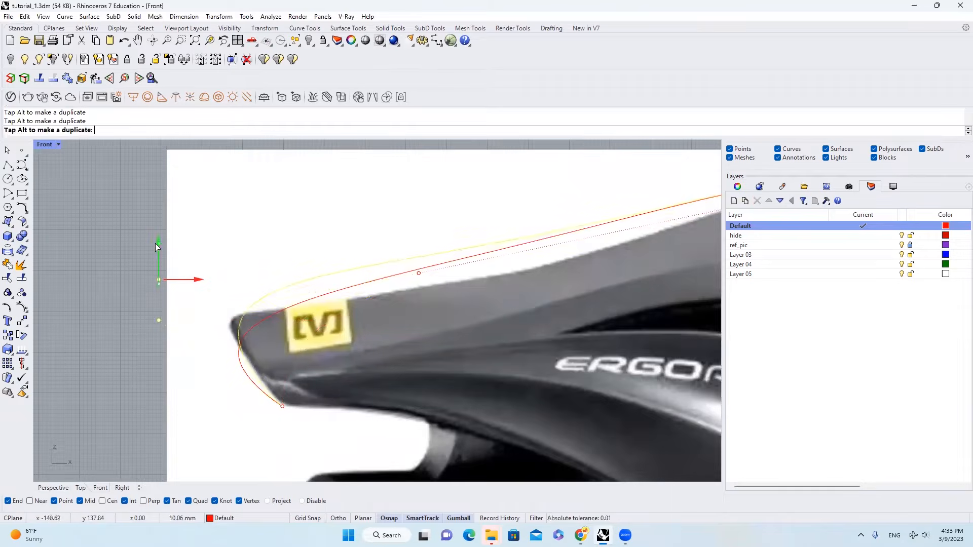
pyautogui.scroll(4, 193, 278)
pyautogui.scroll(-4, 172, 284)
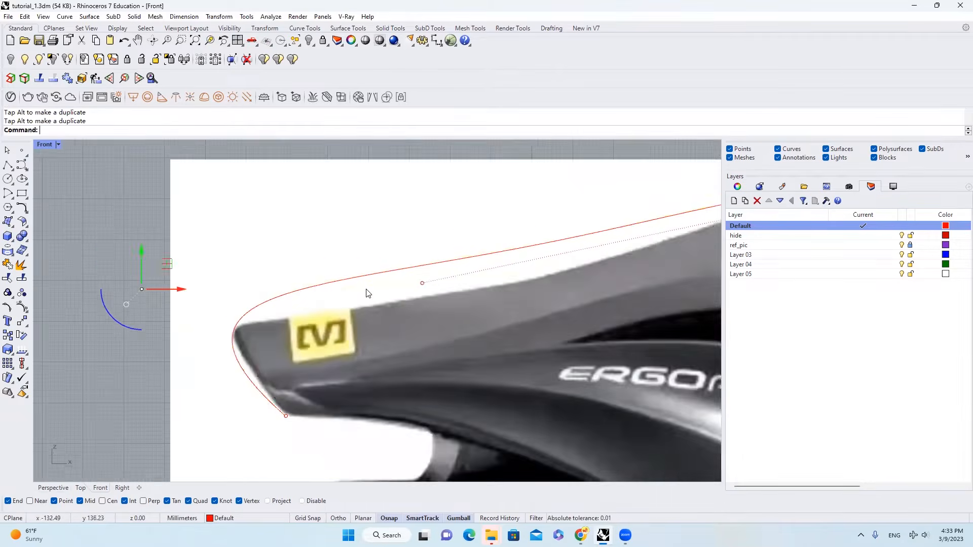
# Lower the control point above the tail to follow its upper edge, and nudge the highest crown control point
pyautogui.click(383, 288)
pyautogui.moveTo(386, 259); pyautogui.dragTo(394, 309)
pyautogui.scroll(-4, 357, 275)
pyautogui.scroll(6, 407, 231)
pyautogui.click(389, 181)
pyautogui.moveTo(390, 167); pyautogui.dragTo(396, 176)
pyautogui.scroll(-5, 593, 300)
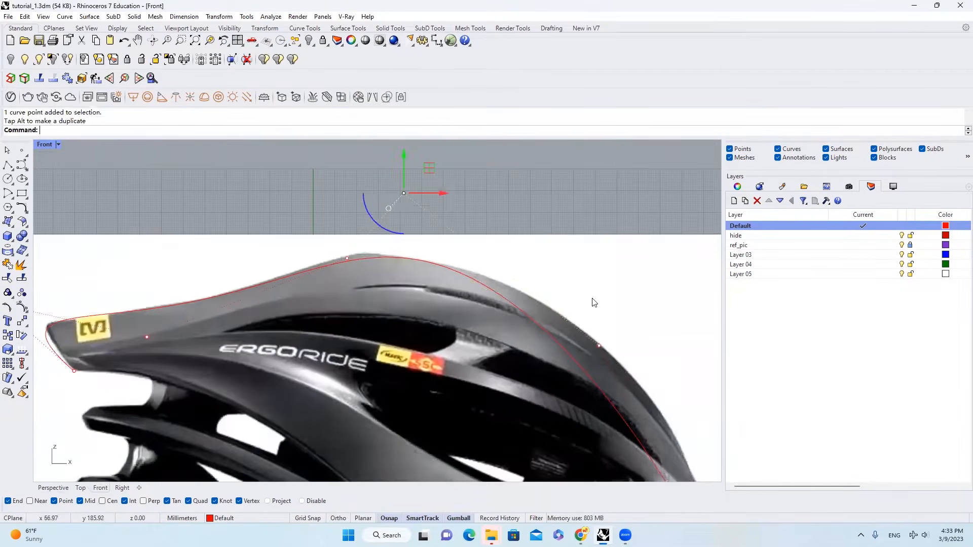
# Move one of the overlapping front-end control points up and forward beyond the tip, fine-tuning it so the curve rounds the helmet's nose
pyautogui.scroll(8, 537, 355)
pyautogui.click(516, 384)
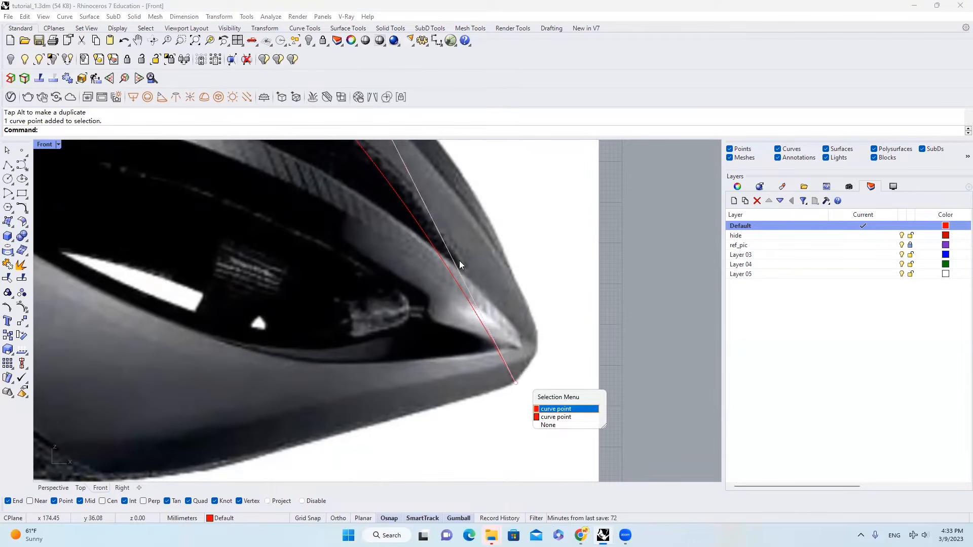
pyautogui.click(556, 409)
pyautogui.moveTo(530, 309); pyautogui.dragTo(531, 227)
pyautogui.moveTo(544, 270); pyautogui.dragTo(632, 275)
pyautogui.moveTo(606, 235); pyautogui.dragTo(598, 313)
pyautogui.scroll(-3, 598, 314)
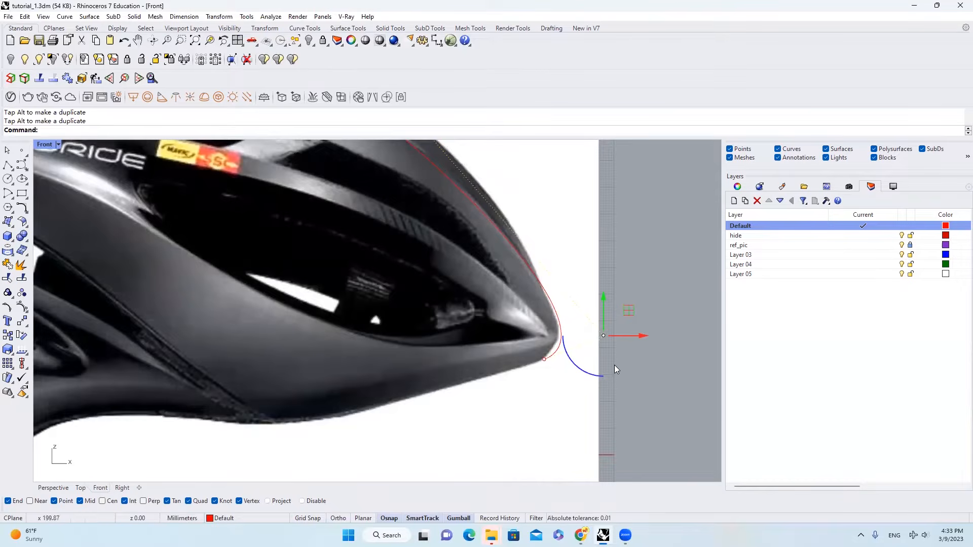
pyautogui.moveTo(632, 338); pyautogui.dragTo(626, 338)
pyautogui.moveTo(600, 300); pyautogui.dragTo(601, 295)
pyautogui.scroll(-4, 600, 295)
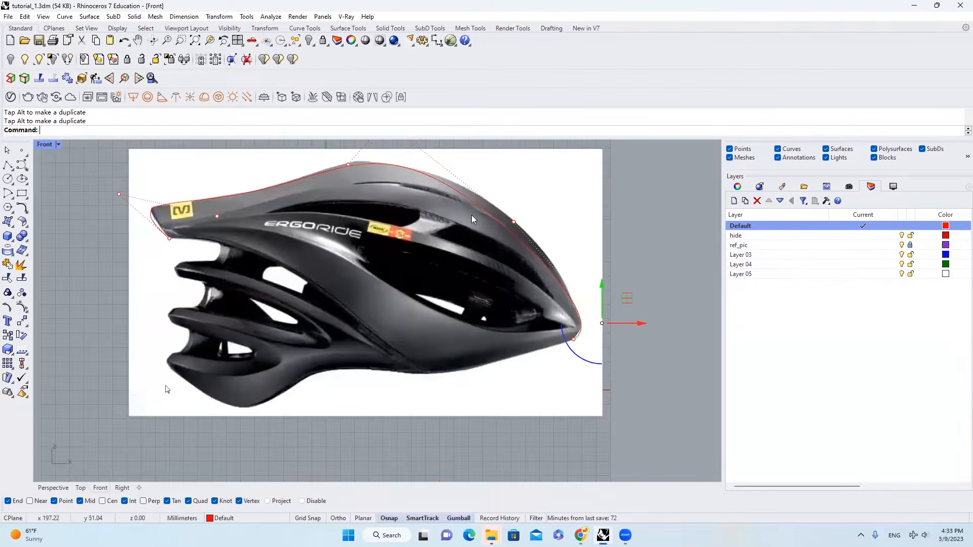
# Raise the control point on the front slope outside the helmet outline and lower the highest crown control point
pyautogui.scroll(4, 551, 302)
pyautogui.scroll(-4, 551, 303)
pyautogui.click(535, 252)
pyautogui.scroll(2, 535, 236)
pyautogui.moveTo(536, 241); pyautogui.dragTo(540, 211)
pyautogui.scroll(2, 439, 188)
pyautogui.click(427, 181)
pyautogui.moveTo(429, 166); pyautogui.dragTo(430, 183)
pyautogui.scroll(-3, 383, 223)
# Raise the control point at the rear of the crown slightly above the helmet's peak
pyautogui.scroll(3, 391, 217)
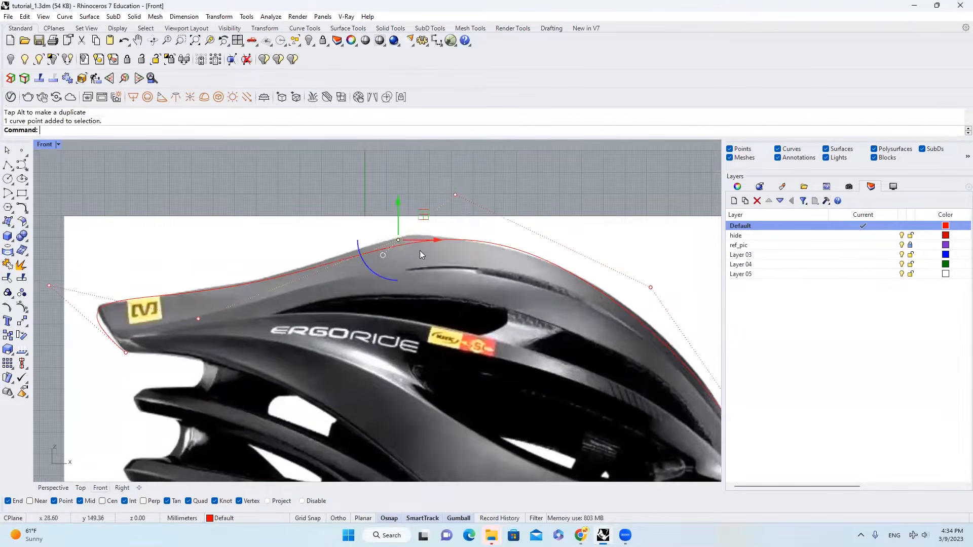
pyautogui.moveTo(400, 218); pyautogui.dragTo(398, 201)
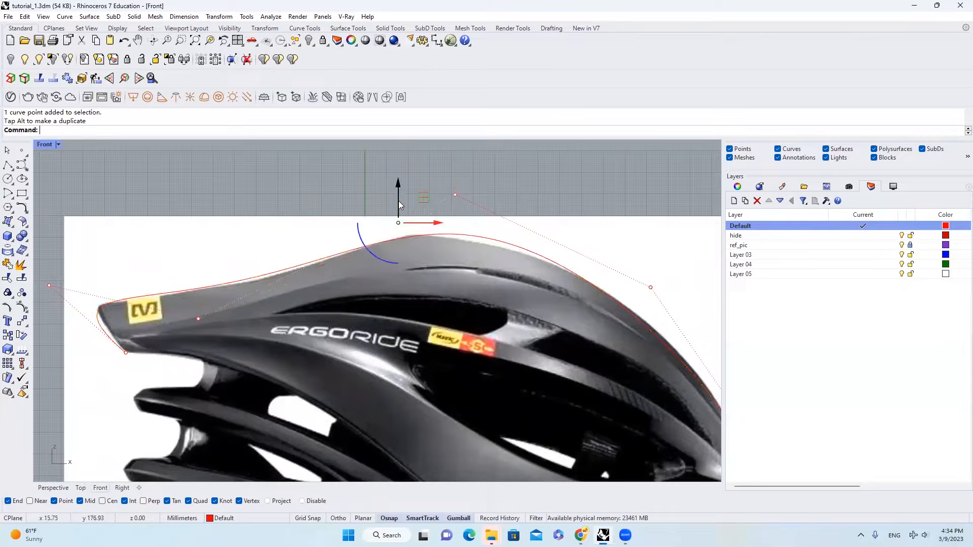
pyautogui.scroll(-3, 398, 201)
pyautogui.scroll(1, 423, 248)
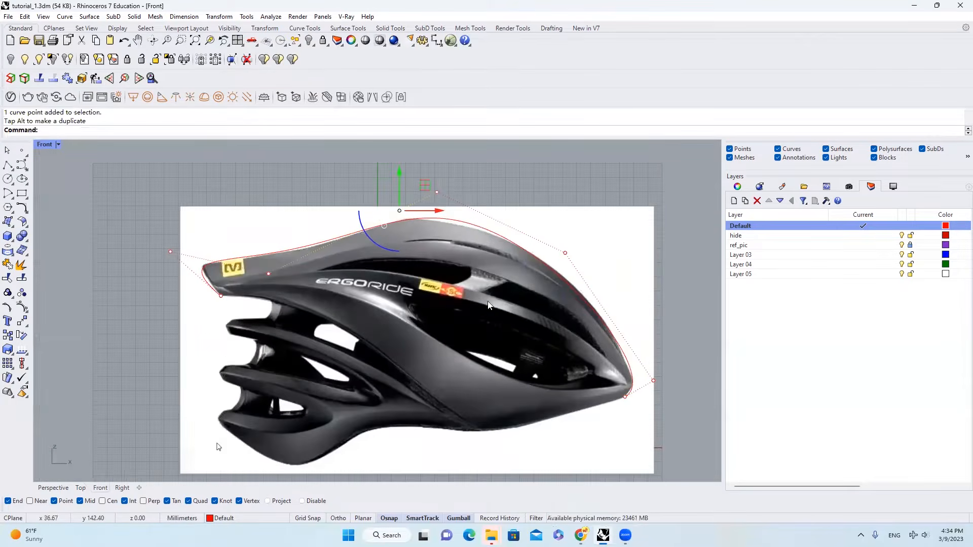
# Return to the Perspective view and bring back the curves hidden by the isolation
pyautogui.click(54, 487)
pyautogui.scroll(-3, 355, 313)
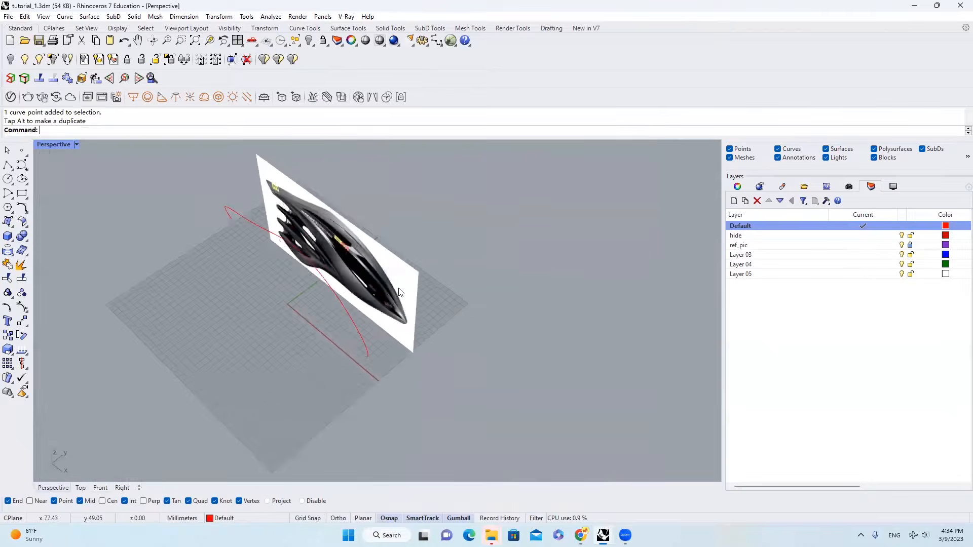
pyautogui.scroll(2, 387, 310)
pyautogui.moveTo(362, 271); pyautogui.dragTo(327, 285, button='right')
pyautogui.scroll(-5, 327, 285)
pyautogui.rightClick(309, 40)
pyautogui.scroll(5, 385, 272)
# Loft the two side edge curves and the top profile curve with Normal style and the Do not simplify option
pyautogui.moveTo(385, 275); pyautogui.dragTo(433, 387, button='right')
pyautogui.scroll(3, 354, 404)
pyautogui.click(355, 396)
pyautogui.keyDown('shift'); pyautogui.click(380, 387); pyautogui.keyUp('shift')
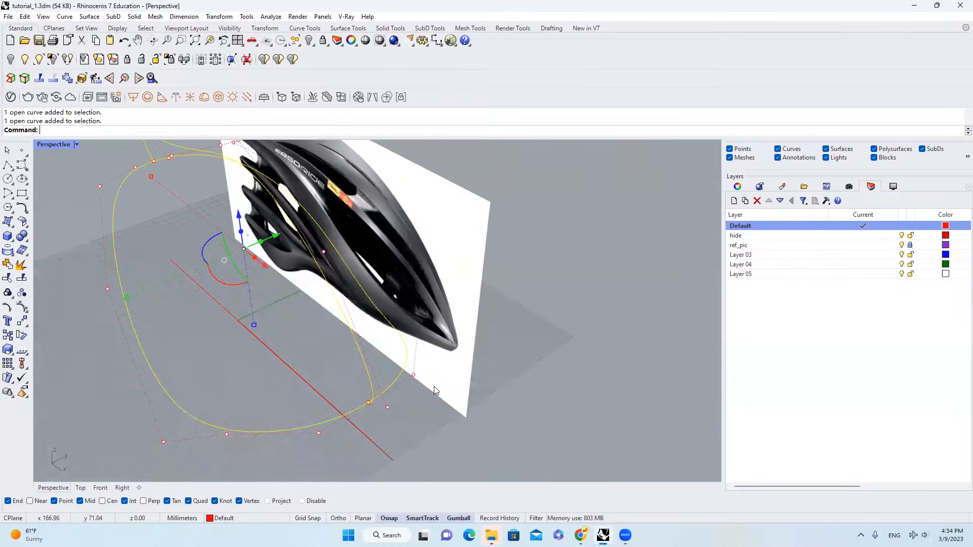
pyautogui.scroll(-2, 425, 382)
pyautogui.press('Return')
pyautogui.press('Return')
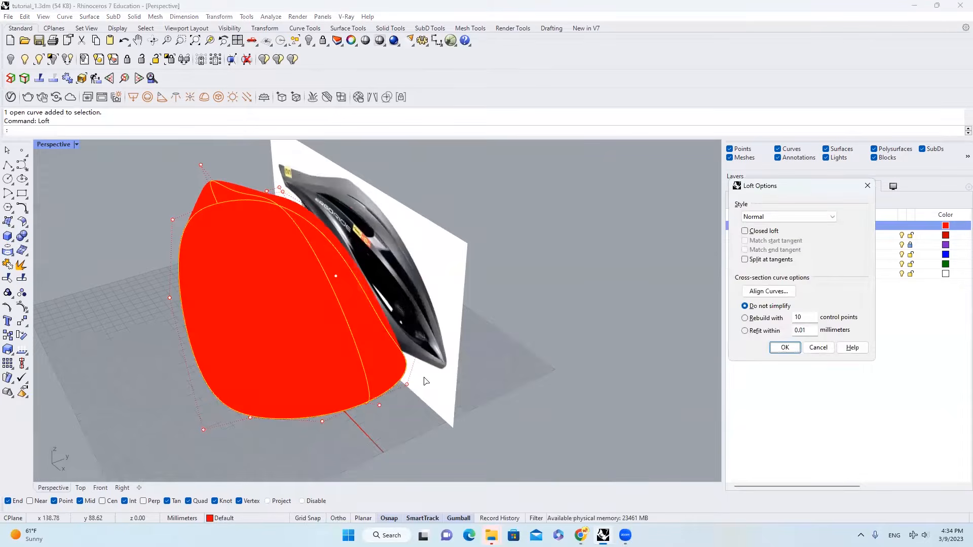
pyautogui.click(786, 347)
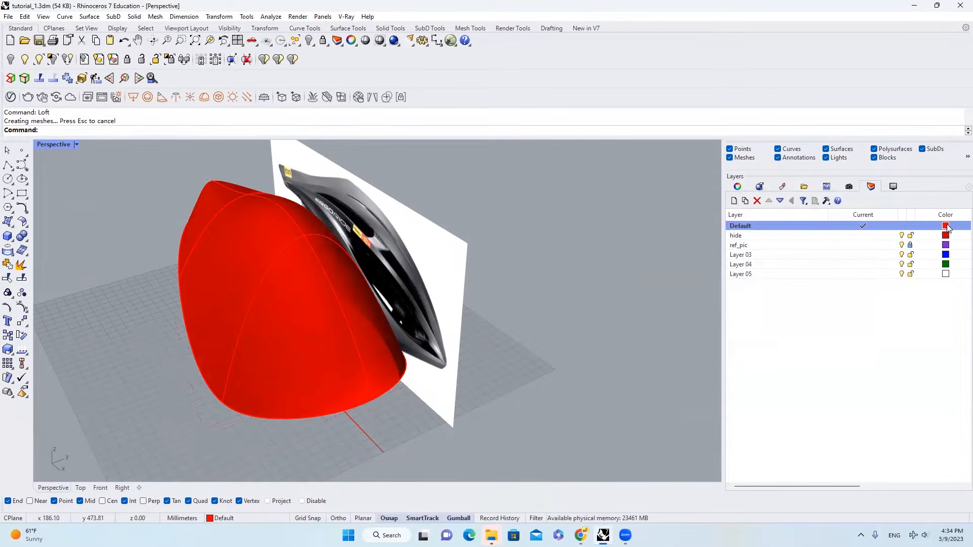
# Change the Default layer's color to black and inspect the lofted helmet surface
pyautogui.click(946, 226)
pyautogui.moveTo(885, 309); pyautogui.dragTo(881, 333)
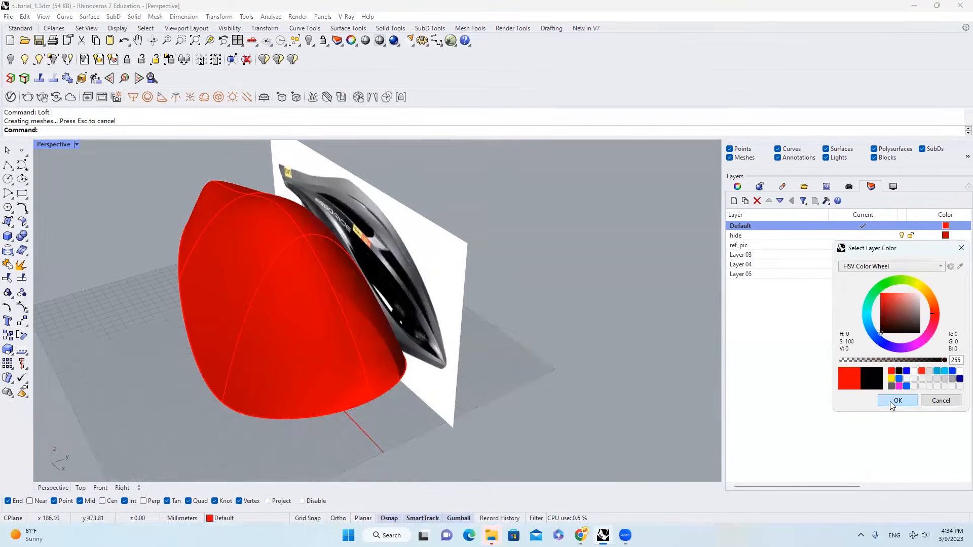
pyautogui.click(898, 400)
pyautogui.click(291, 338)
pyautogui.moveTo(291, 338)
pyautogui.mouseDown(button='right')
pyautogui.moveTo(309, 315)
pyautogui.moveTo(332, 336)
pyautogui.moveTo(329, 350)
pyautogui.moveTo(291, 298)
pyautogui.mouseUp(button='right')
pyautogui.press('Escape')
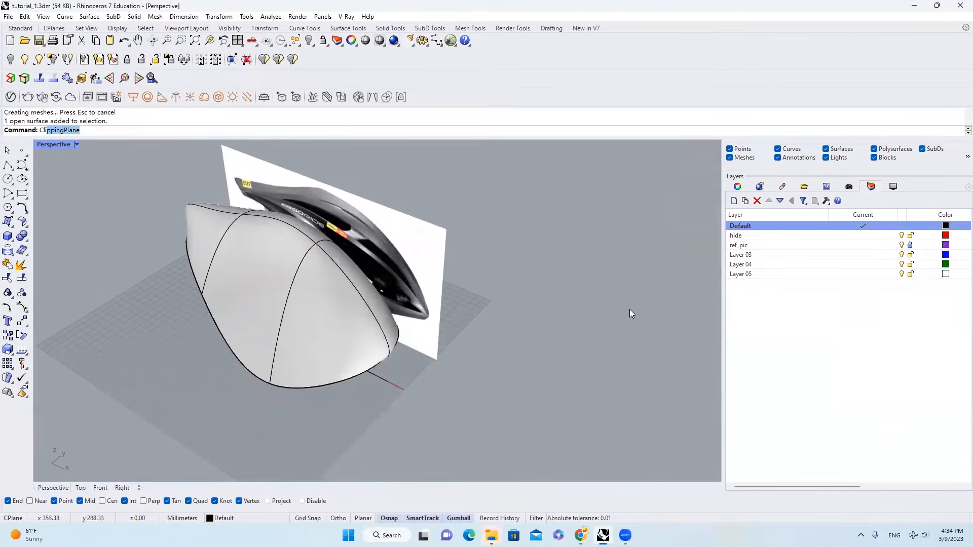
# Add a clipping plane in front of the helmet shell and rotate it 90 degrees so it stands upright
pyautogui.press('Return')
pyautogui.click(380, 412)
pyautogui.click(563, 386)
pyautogui.moveTo(556, 420)
pyautogui.mouseDown()
pyautogui.moveTo(537, 408)
pyautogui.moveTo(547, 407)
pyautogui.mouseUp()
pyautogui.moveTo(546, 408); pyautogui.dragTo(424, 397, button='right')
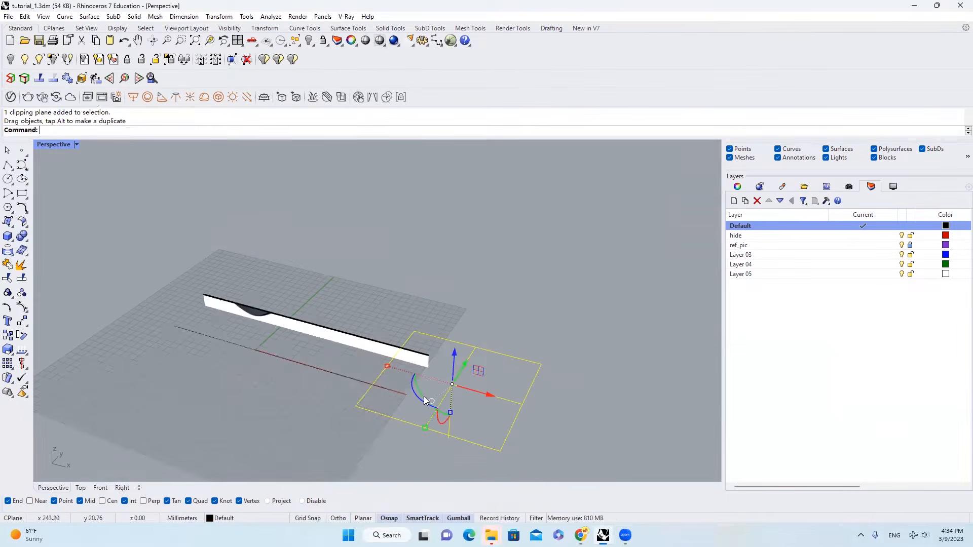
pyautogui.moveTo(484, 435); pyautogui.dragTo(437, 402, button='right')
pyautogui.moveTo(437, 402); pyautogui.dragTo(439, 349)
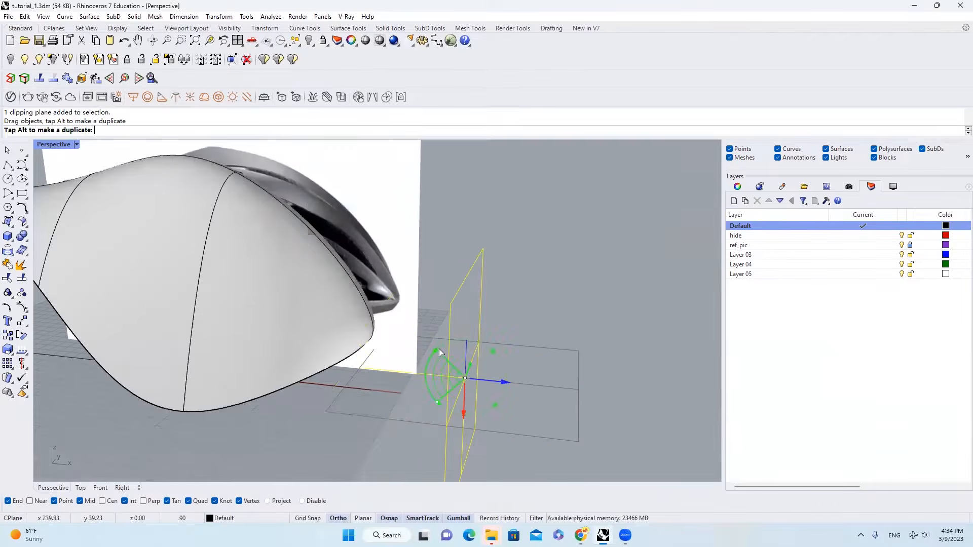
# Slide the clipping plane into the shell, inspect the cross-section, and move the plane back out in front of the helmet
pyautogui.moveTo(502, 384); pyautogui.dragTo(507, 394, button='right')
pyautogui.moveTo(526, 386); pyautogui.dragTo(397, 342)
pyautogui.moveTo(397, 343); pyautogui.dragTo(264, 382, button='right')
pyautogui.scroll(-4, 358, 369)
pyautogui.moveTo(358, 369); pyautogui.dragTo(441, 422, button='right')
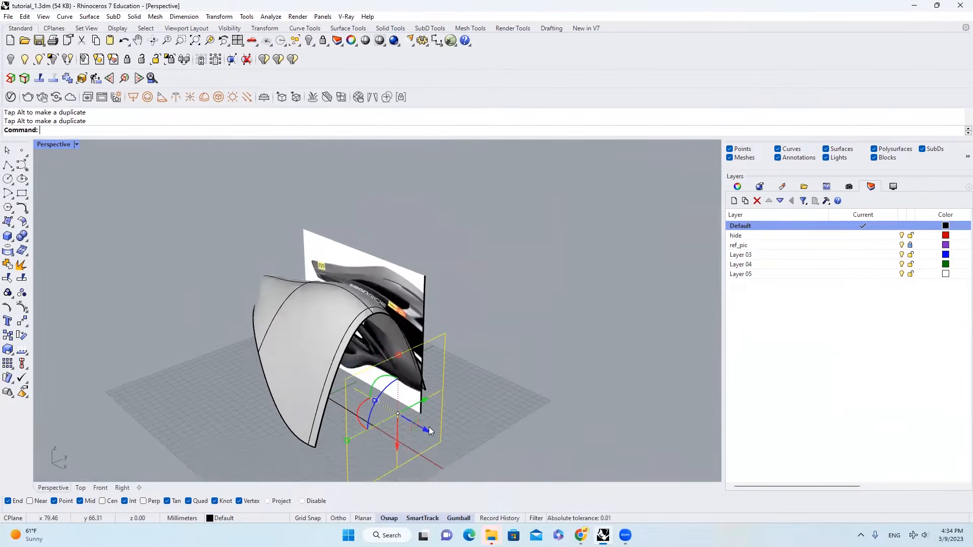
pyautogui.moveTo(429, 427); pyautogui.dragTo(508, 477)
# Turn on the shell surface's control points, try scaling two opposite side points outward, and undo the scaling
pyautogui.click(380, 377)
pyautogui.moveTo(380, 377); pyautogui.dragTo(140, 348, button='right')
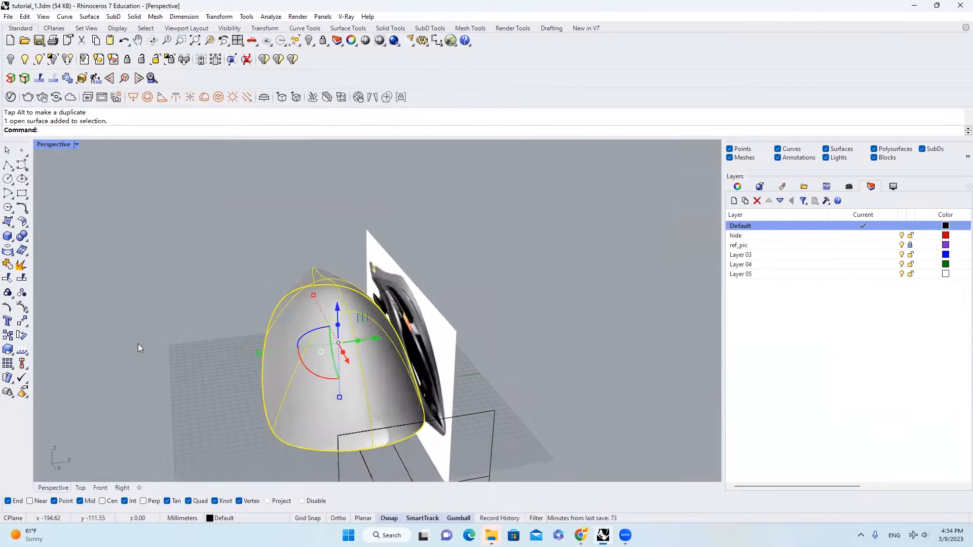
pyautogui.click(24, 309)
pyautogui.moveTo(301, 311); pyautogui.dragTo(354, 294, button='right')
pyautogui.scroll(3, 277, 364)
pyautogui.click(281, 321)
pyautogui.scroll(-3, 281, 321)
pyautogui.scroll(4, 364, 295)
pyautogui.keyDown('shift'); pyautogui.click(432, 314); pyautogui.keyUp('shift')
pyautogui.moveTo(288, 319); pyautogui.dragTo(209, 326)
pyautogui.hotkey('ctrl', 'z')
# Slide the clipping plane into the front of the shell again and inspect the cut surface from several angles
pyautogui.moveTo(381, 305); pyautogui.dragTo(591, 289, button='right')
pyautogui.moveTo(658, 333); pyautogui.dragTo(487, 402, button='right')
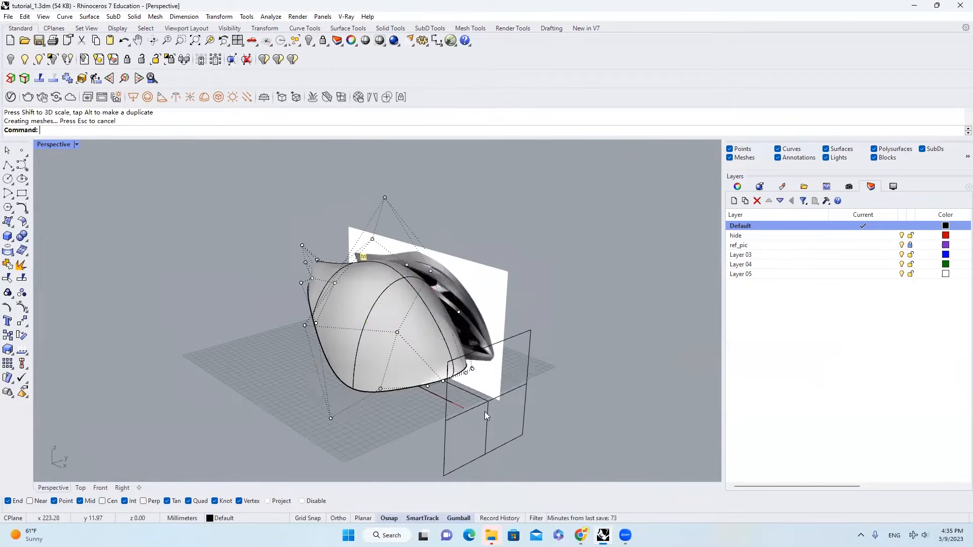
pyautogui.click(487, 412)
pyautogui.moveTo(518, 419); pyautogui.dragTo(459, 371)
pyautogui.moveTo(456, 369); pyautogui.dragTo(377, 288, button='right')
pyautogui.scroll(-2, 375, 294)
pyautogui.moveTo(368, 324); pyautogui.dragTo(451, 403, button='right')
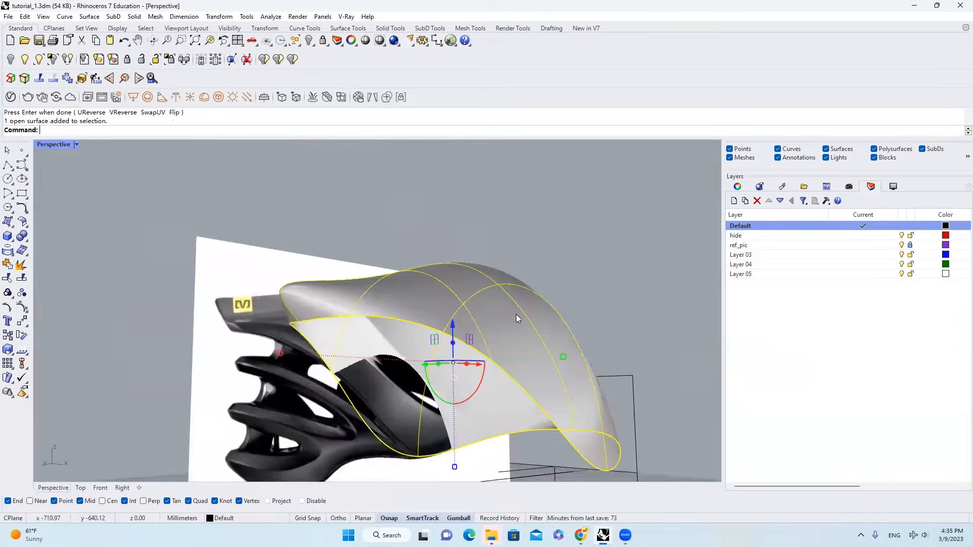
# Examine the shell's smoothness with a Zebra analysis using horizontal medium stripes, and end the analysis
pyautogui.scroll(-2, 500, 344)
pyautogui.moveTo(500, 344); pyautogui.dragTo(471, 330, button='right')
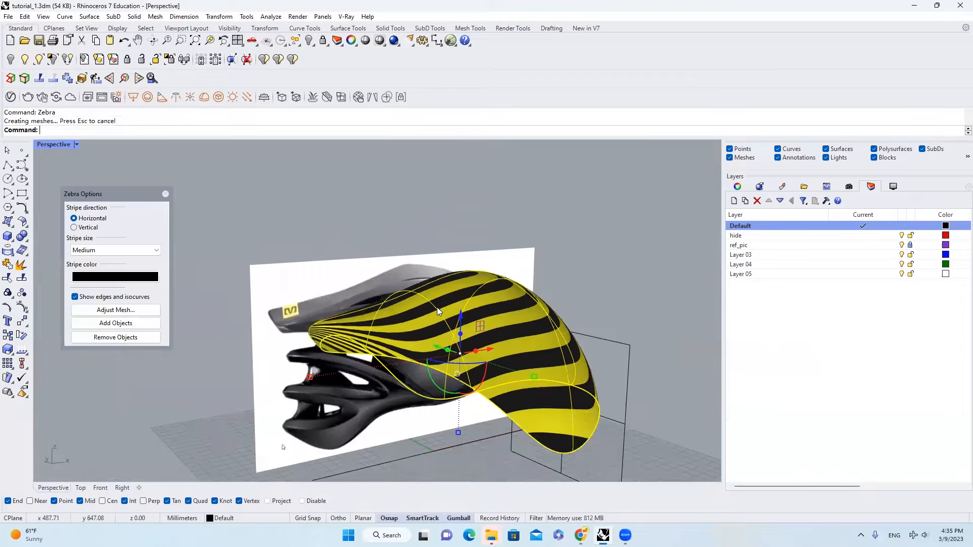
pyautogui.scroll(5, 437, 307)
pyautogui.scroll(4, 466, 331)
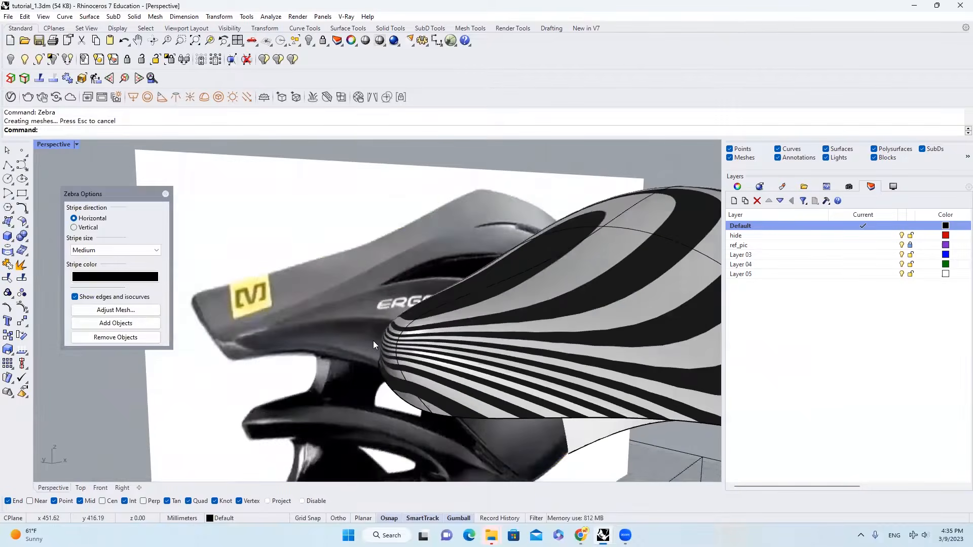
pyautogui.scroll(-7, 444, 339)
pyautogui.moveTo(440, 341); pyautogui.dragTo(311, 333, button='right')
pyautogui.scroll(7, 254, 324)
pyautogui.scroll(-5, 205, 250)
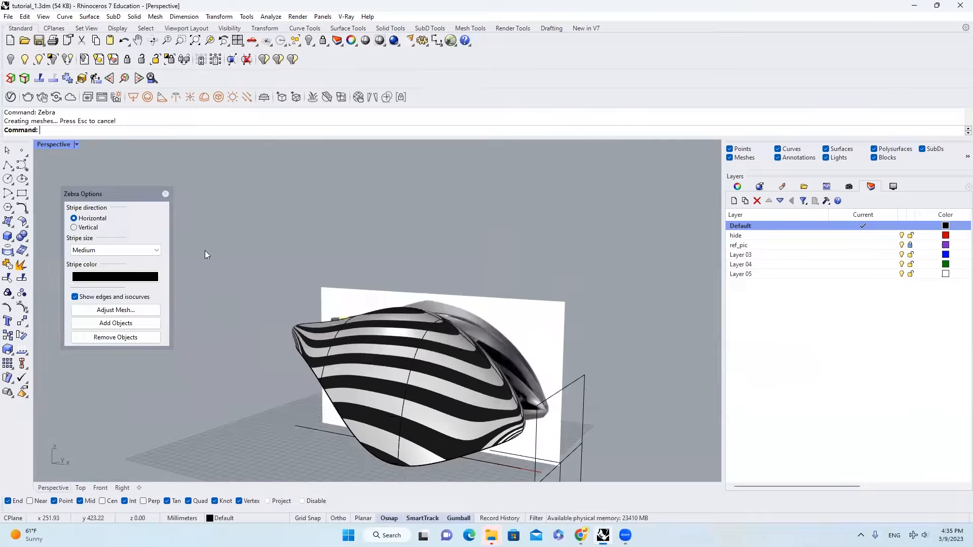
pyautogui.moveTo(205, 251); pyautogui.dragTo(168, 194, button='right')
pyautogui.click(165, 195)
# Delete the clipping plane in front of the helmet
pyautogui.scroll(4, 299, 341)
pyautogui.click(298, 341)
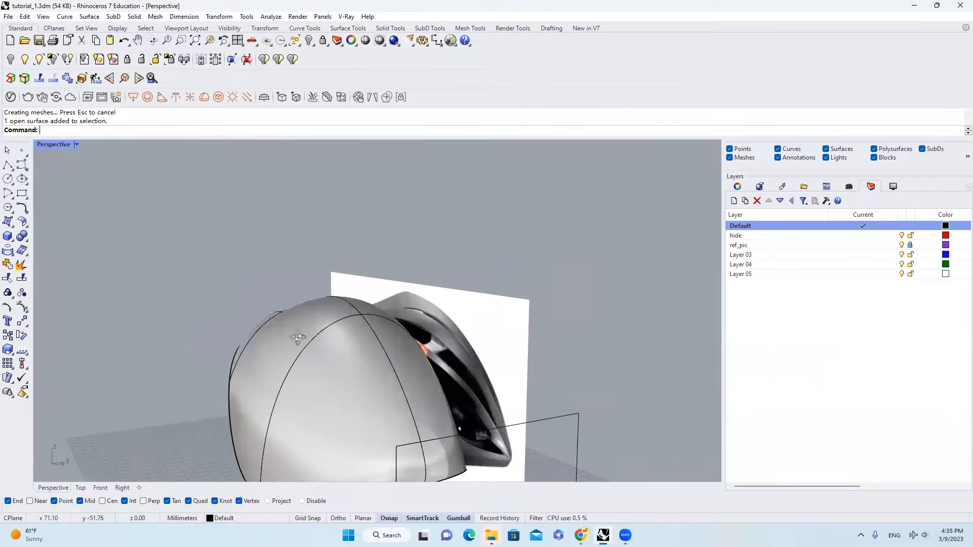
pyautogui.moveTo(298, 341); pyautogui.dragTo(326, 334, button='right')
pyautogui.click(541, 341)
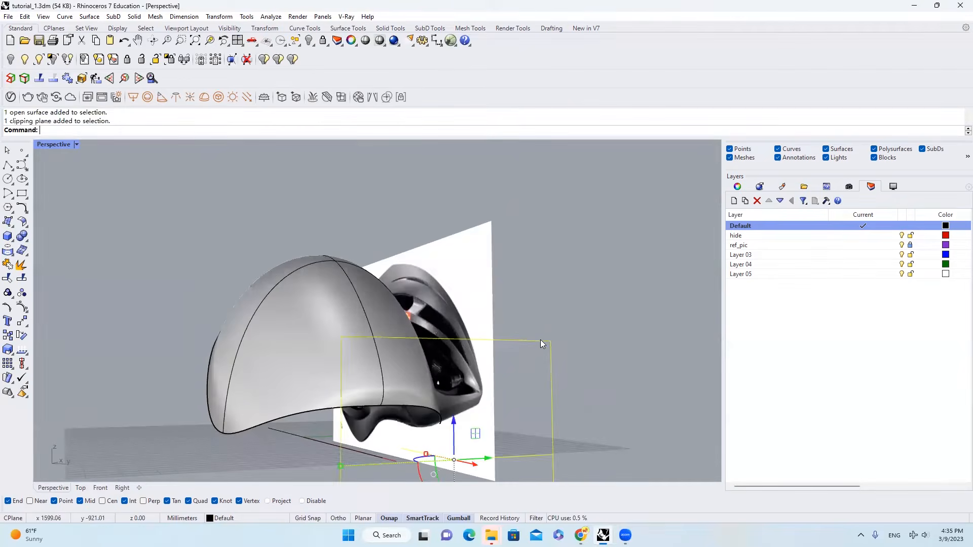
pyautogui.moveTo(541, 341); pyautogui.dragTo(585, 350, button='right')
pyautogui.press('Delete')
# In the Front view, start Extract Isocurve on the shell in the V direction and change the Default layer's color to red
pyautogui.scroll(-2, 585, 350)
pyautogui.click(393, 310)
pyautogui.moveTo(393, 310)
pyautogui.mouseDown(button='right')
pyautogui.moveTo(387, 304)
pyautogui.moveTo(380, 321)
pyautogui.mouseUp(button='right')
pyautogui.moveTo(273, 332); pyautogui.dragTo(314, 345, button='right')
pyautogui.scroll(4, 314, 345)
pyautogui.click(99, 489)
pyautogui.scroll(-6, 464, 373)
pyautogui.moveTo(464, 373); pyautogui.dragTo(417, 374, button='right')
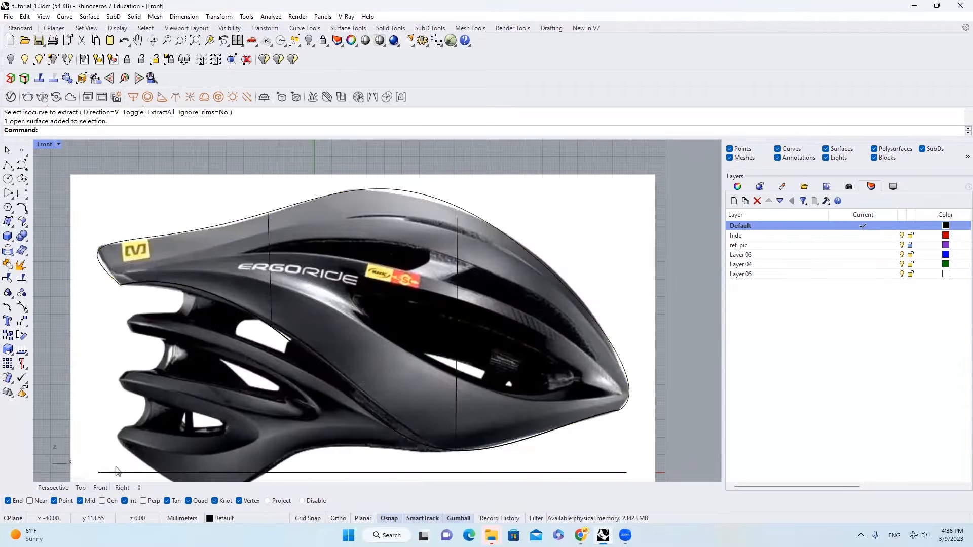
pyautogui.press('Return')
pyautogui.click(271, 275)
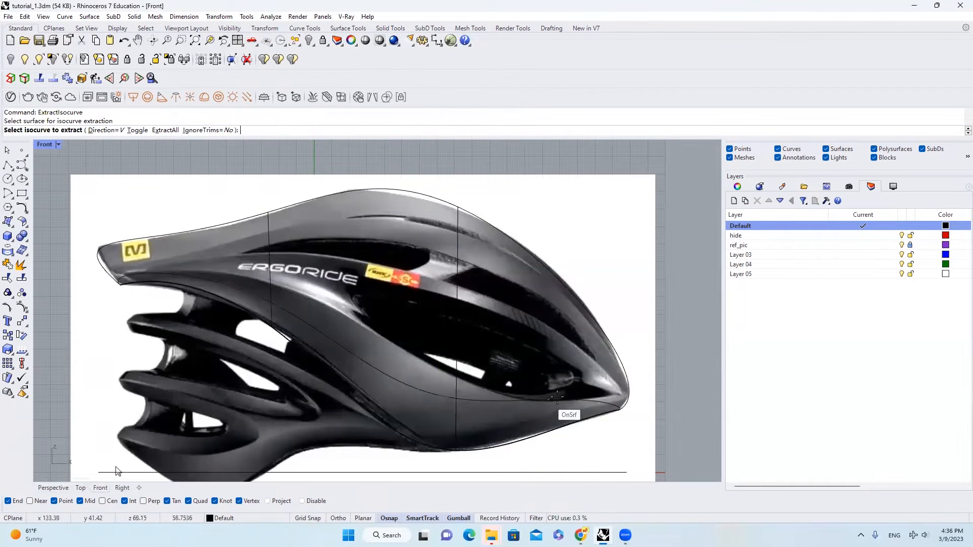
pyautogui.click(946, 236)
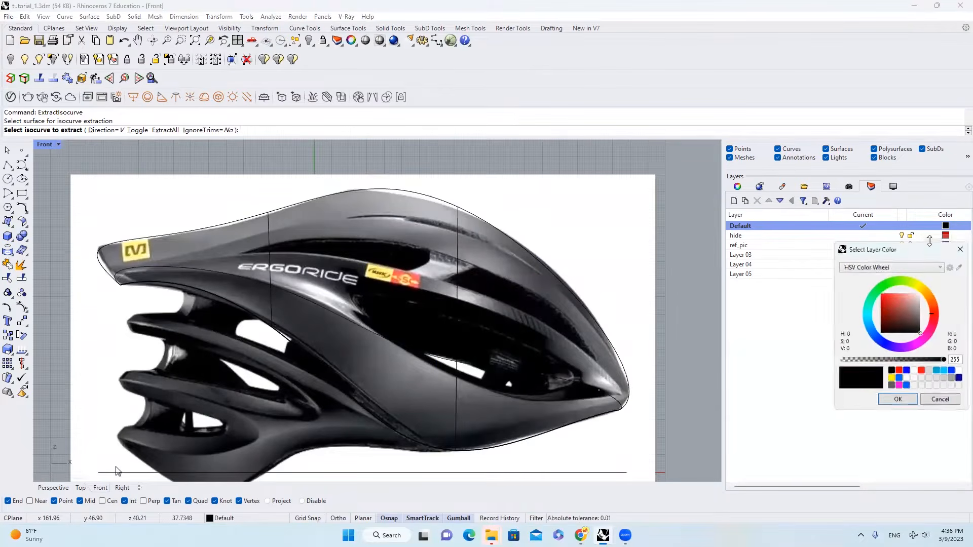
pyautogui.click(897, 401)
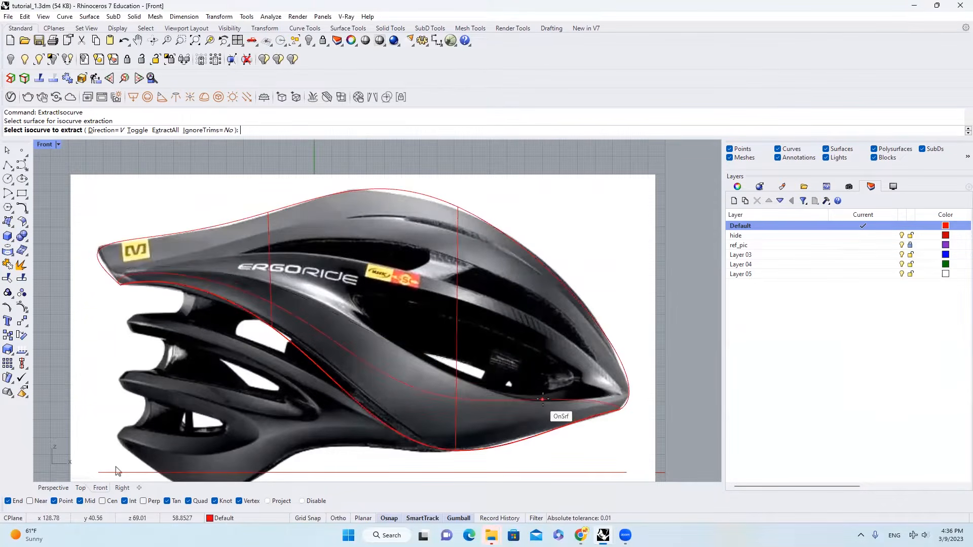
# Extract three V-direction isocurves from the shell: near the side opening's lower edge, along the band above the ERGORIDE lettering, and along the upper groove
pyautogui.scroll(5, 555, 403)
pyautogui.scroll(-5, 598, 395)
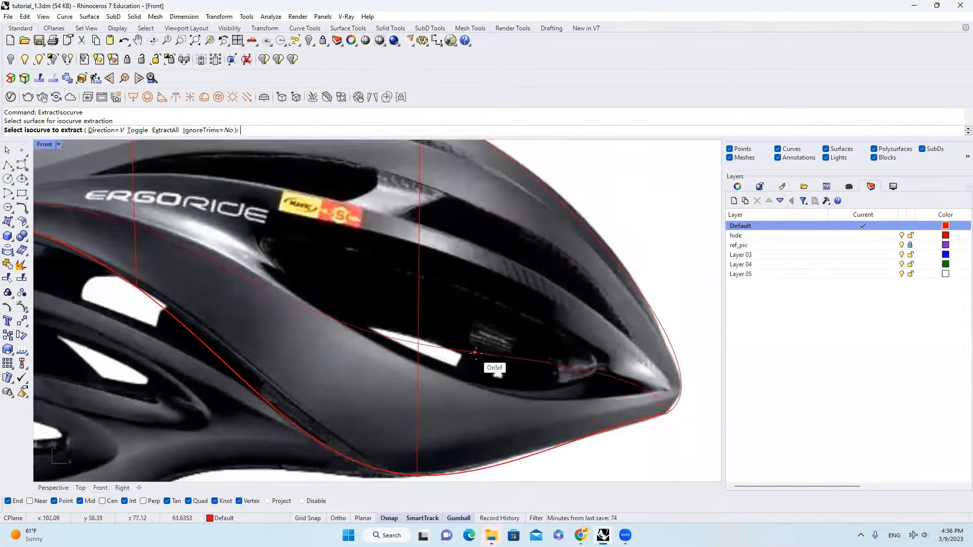
pyautogui.scroll(-2, 494, 361)
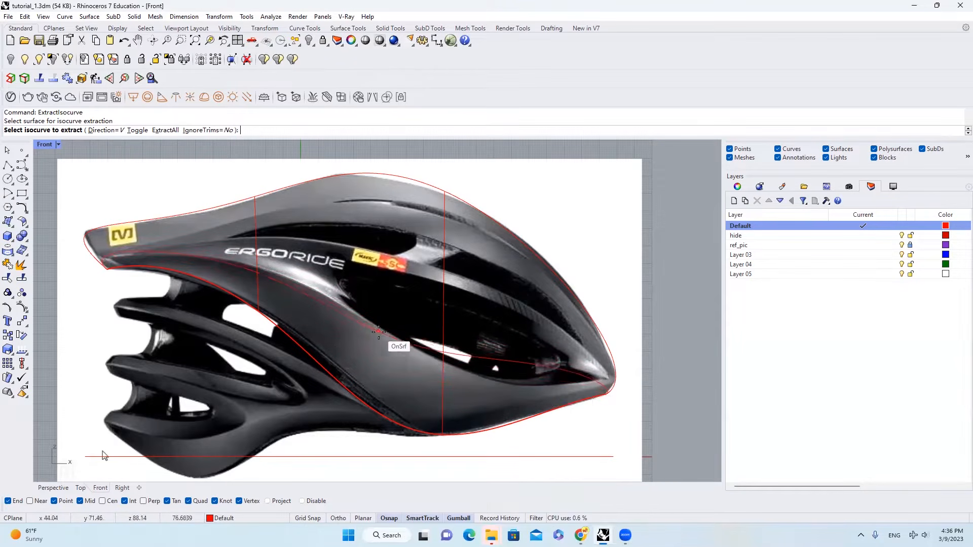
pyautogui.click(396, 337)
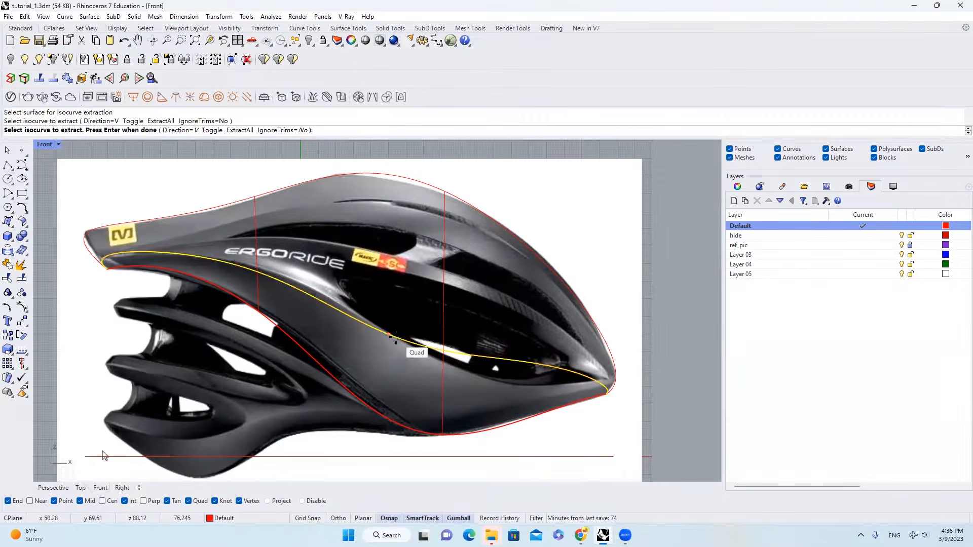
pyautogui.click(428, 265)
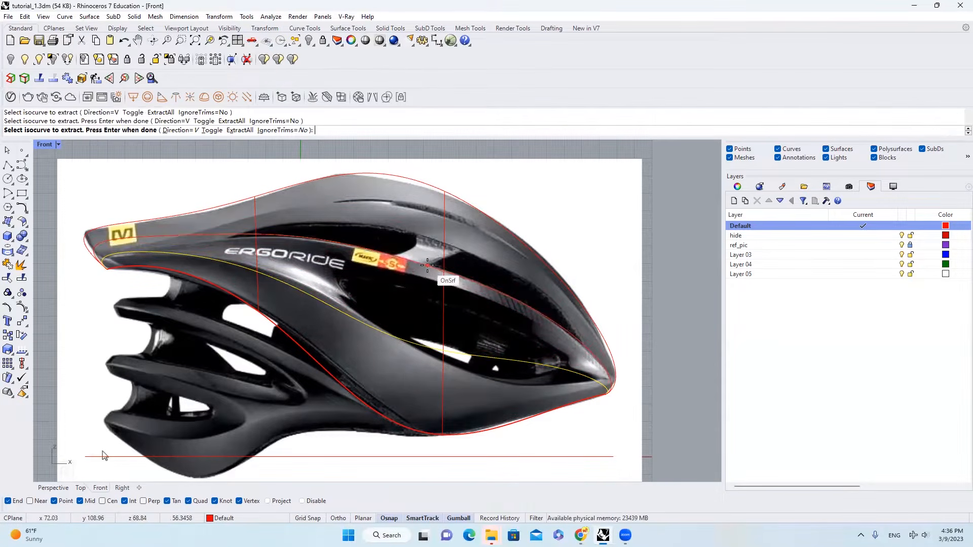
pyautogui.click(431, 216)
pyautogui.press('Return')
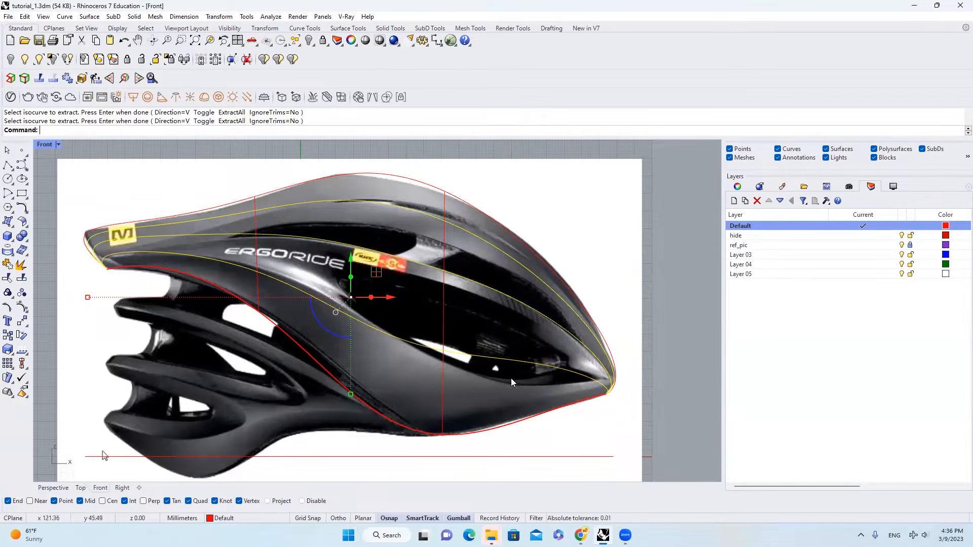
pyautogui.press('Escape')
# Turn off the hide layer and move the helmet shell surface onto it
pyautogui.click(442, 391)
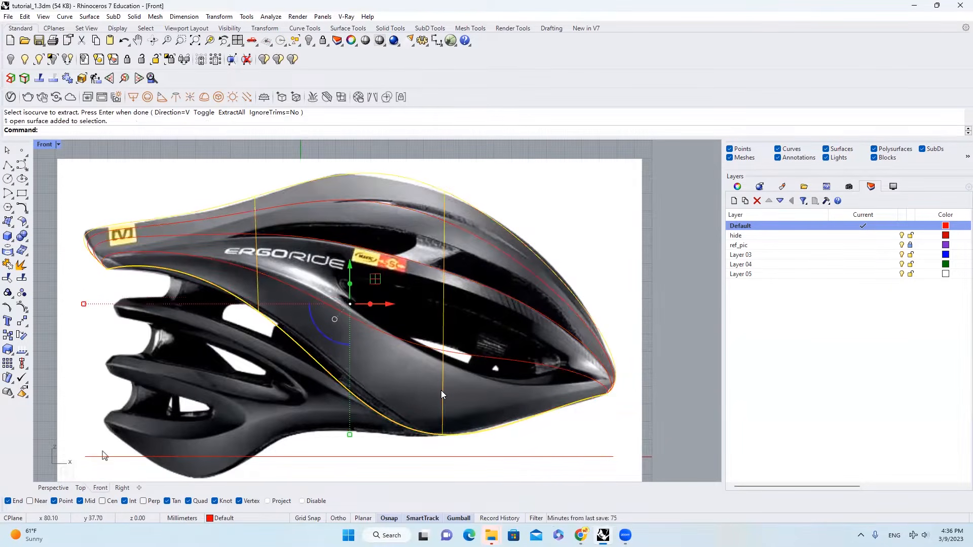
pyautogui.click(902, 234)
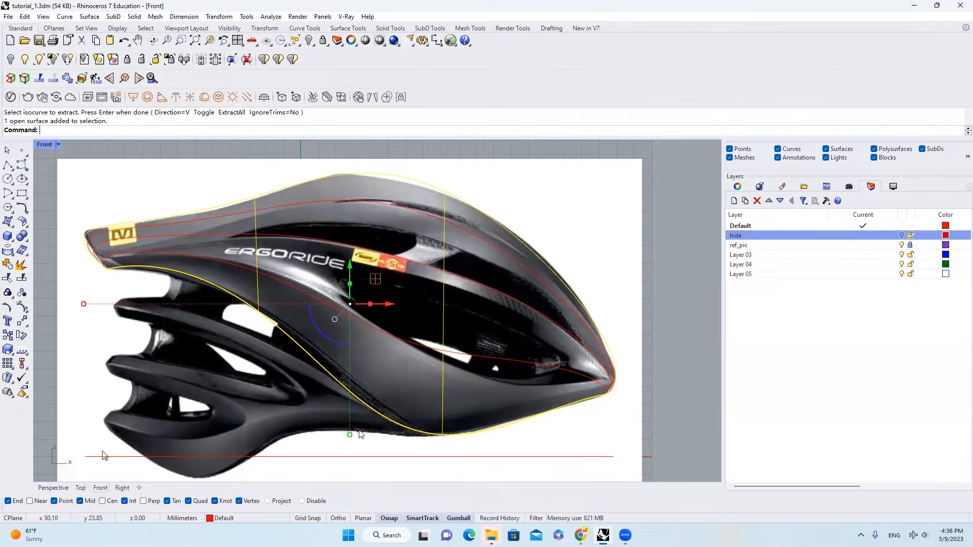
pyautogui.click(254, 518)
pyautogui.click(216, 468)
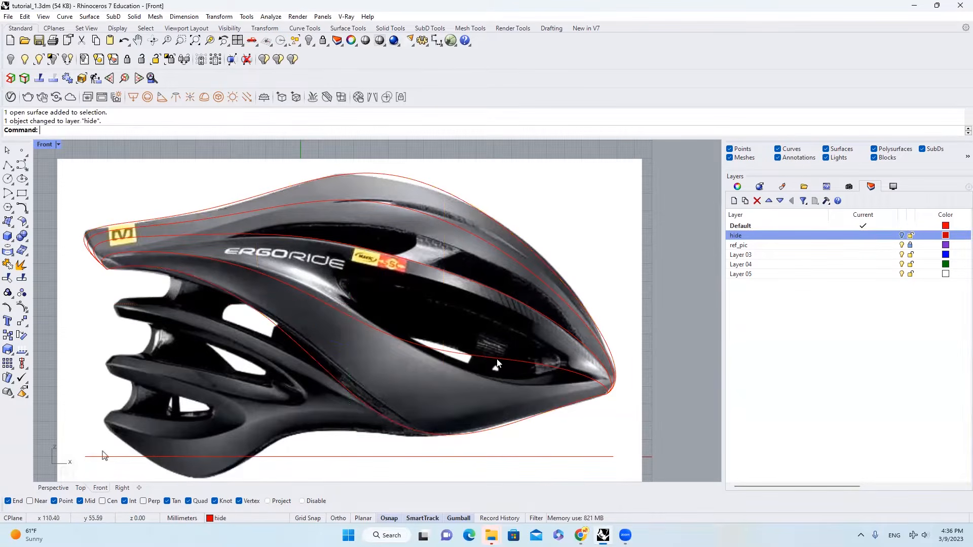
# Check the isocurves in Perspective, return to the Front view, and lower the lowest isocurve's front control point toward the side opening's bottom edge
pyautogui.click(525, 360)
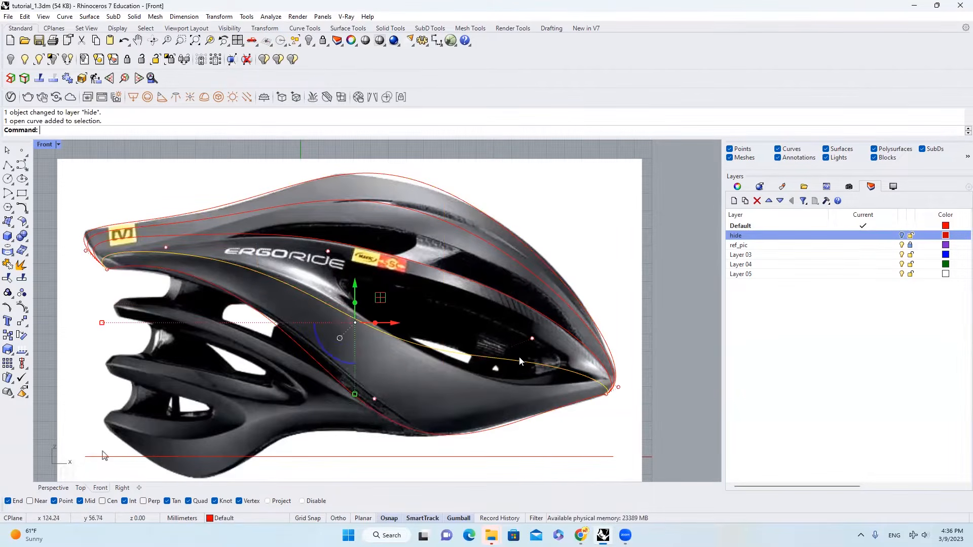
pyautogui.click(52, 488)
pyautogui.moveTo(331, 351); pyautogui.dragTo(363, 331, button='right')
pyautogui.press('Escape')
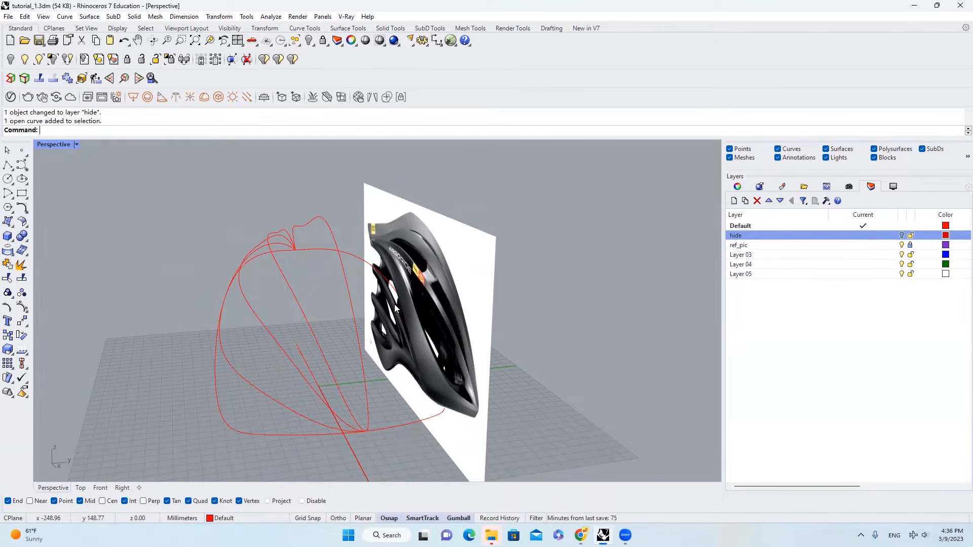
pyautogui.click(100, 488)
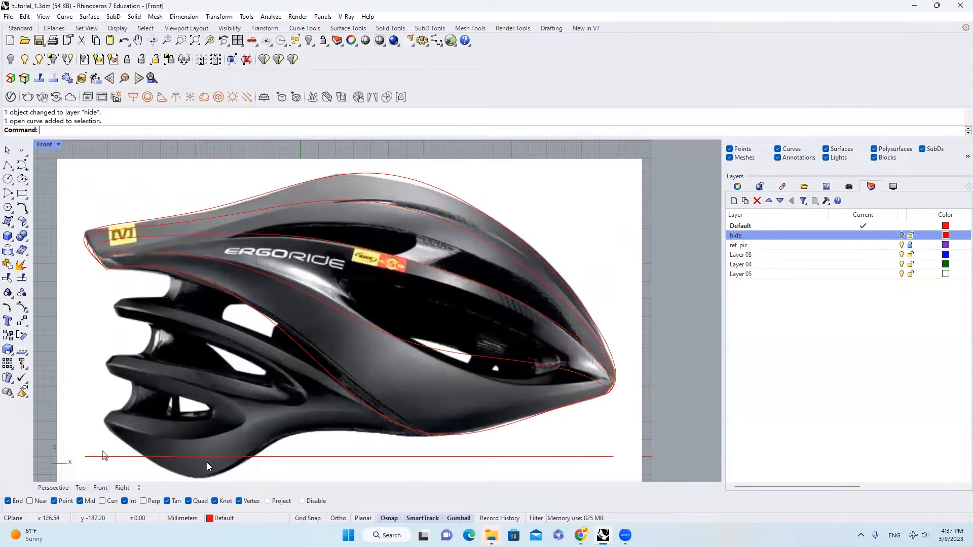
pyautogui.click(477, 359)
pyautogui.scroll(4, 522, 349)
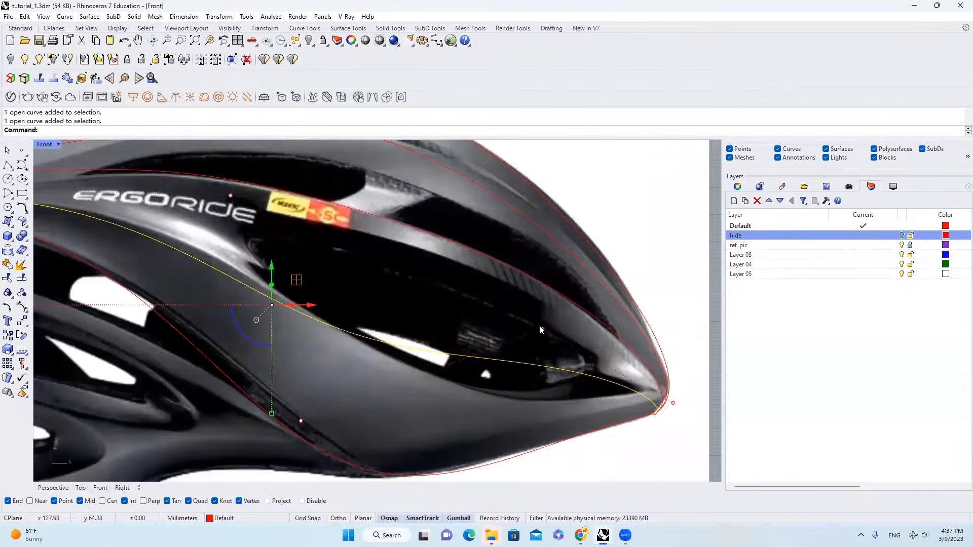
pyautogui.press('F10')
pyautogui.click(542, 329)
pyautogui.moveTo(542, 301); pyautogui.dragTo(556, 382)
# Raise the lowest isocurve's middle control point and fine-tune its front one so the curve follows the side opening's lower edge
pyautogui.scroll(-2, 556, 382)
pyautogui.click(372, 411)
pyautogui.moveTo(379, 375); pyautogui.dragTo(379, 337)
pyautogui.scroll(-2, 436, 333)
pyautogui.scroll(2, 530, 355)
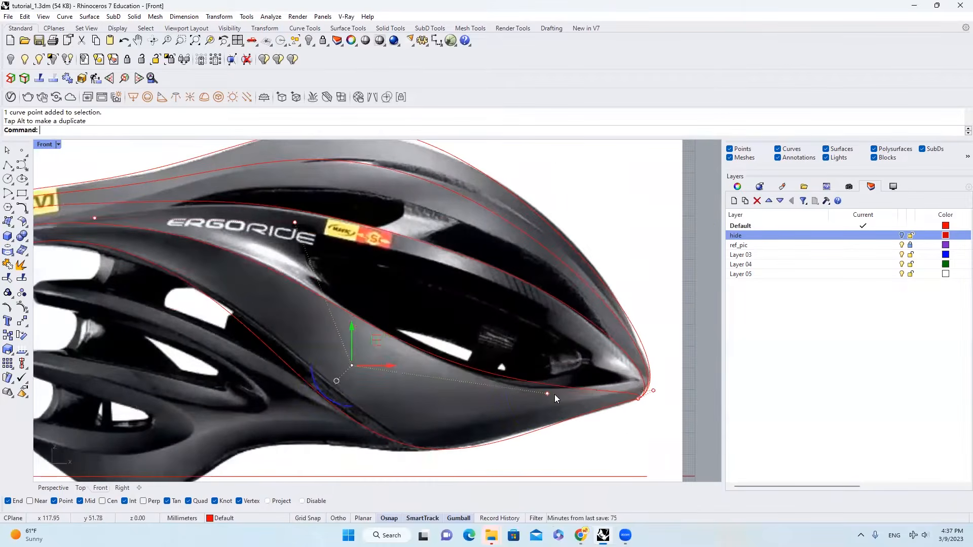
pyautogui.click(547, 393)
pyautogui.moveTo(549, 369); pyautogui.dragTo(550, 386)
# Adjust the upper isocurve's control points vertically so the curve follows the upper vent groove in the reference picture
pyautogui.moveTo(550, 387); pyautogui.dragTo(633, 409, button='right')
pyautogui.click(630, 320)
pyautogui.moveTo(628, 276); pyautogui.dragTo(547, 322, button='right')
pyautogui.click(396, 236)
pyautogui.click(548, 275)
pyautogui.moveTo(550, 250); pyautogui.dragTo(558, 226)
pyautogui.moveTo(355, 215); pyautogui.dragTo(411, 207, button='right')
pyautogui.scroll(2, 412, 207)
pyautogui.click(339, 193)
pyautogui.moveTo(340, 170); pyautogui.dragTo(340, 185)
pyautogui.scroll(-3, 184, 256)
pyautogui.scroll(3, 340, 273)
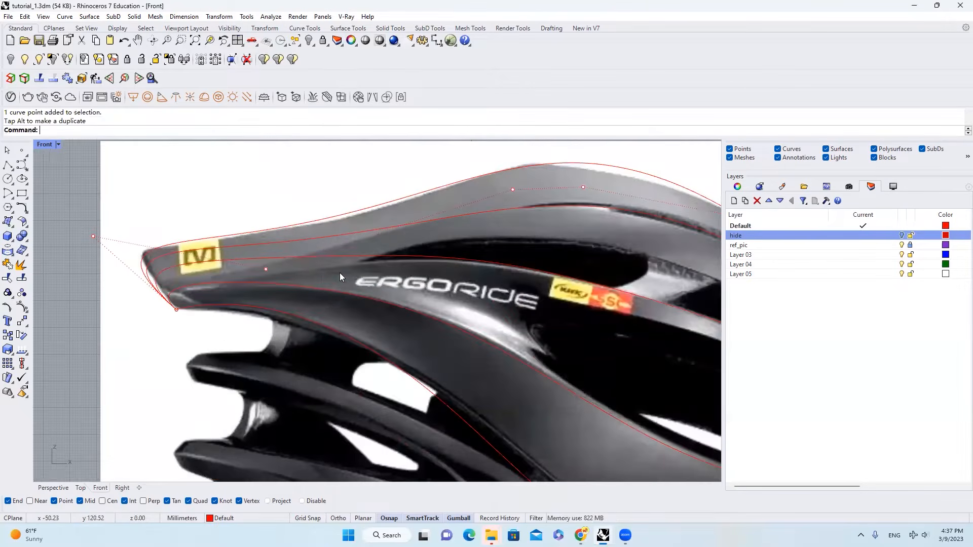
# Turn on the control points of all three isocurves and lower a control point near the helmet's tail
pyautogui.moveTo(312, 247); pyautogui.dragTo(36, 312)
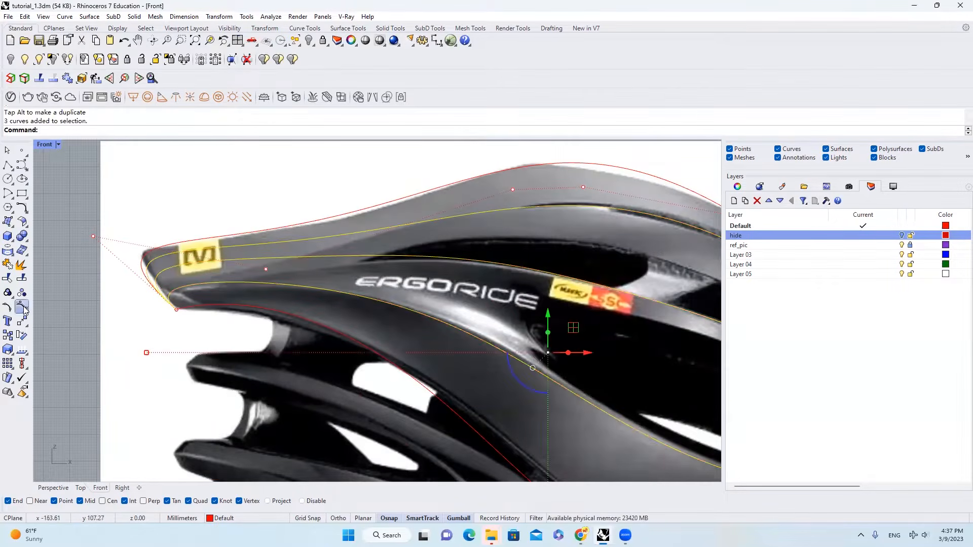
pyautogui.click(23, 309)
pyautogui.scroll(5, 265, 264)
pyautogui.click(267, 291)
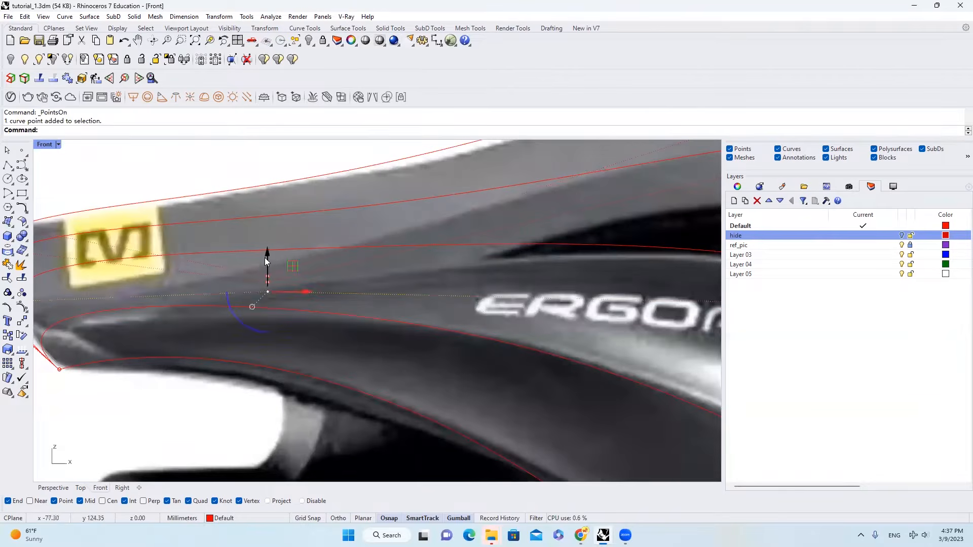
pyautogui.moveTo(267, 256); pyautogui.dragTo(301, 308)
pyautogui.click(269, 282)
# Lower the other isocurves' control points near the tail toward the tail's lower edge and undo the last extra move
pyautogui.scroll(-4, 327, 326)
pyautogui.click(282, 256)
pyautogui.press('F10')
pyautogui.click(281, 256)
pyautogui.click(288, 294)
pyautogui.moveTo(289, 261); pyautogui.dragTo(297, 328)
pyautogui.click(277, 295)
pyautogui.click(23, 308)
pyautogui.click(288, 323)
pyautogui.moveTo(289, 294); pyautogui.dragTo(289, 327)
pyautogui.hotkey('ctrl', 'z')
pyautogui.click(288, 335)
# Raise the middle isocurve's control point below the crown to follow the band above the ERGORIDE lettering
pyautogui.scroll(-4, 307, 294)
pyautogui.click(479, 249)
pyautogui.moveTo(479, 220); pyautogui.dragTo(478, 203)
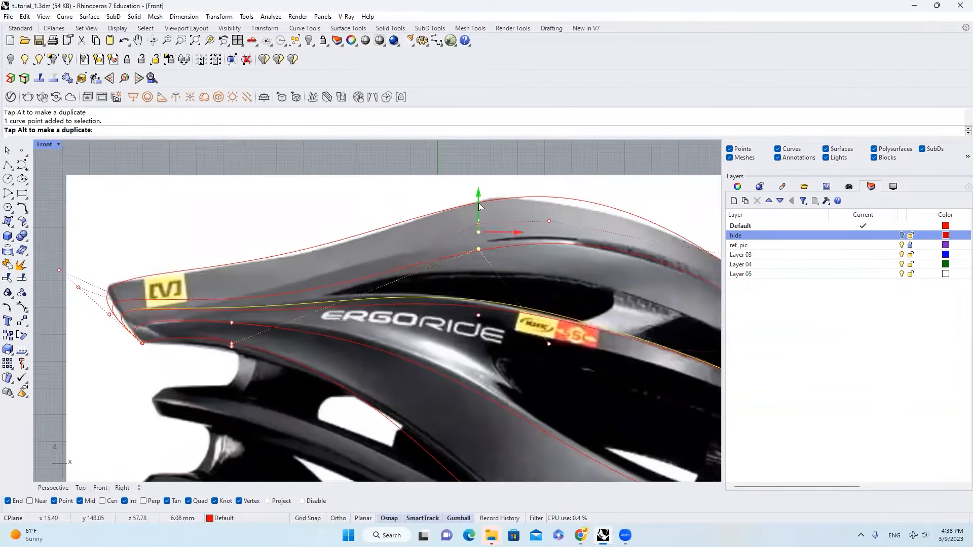
pyautogui.press('Escape')
pyautogui.press('Escape')
# Raise the upper isocurve's control point near the crown so the curve follows the upper groove, and hide the control points
pyautogui.moveTo(493, 199); pyautogui.dragTo(471, 210, button='right')
pyautogui.click(470, 210)
pyautogui.click(457, 261)
pyautogui.press('F10')
pyautogui.click(456, 233)
pyautogui.moveTo(456, 218); pyautogui.dragTo(442, 187)
pyautogui.scroll(-2, 457, 198)
pyautogui.click(442, 222)
pyautogui.press('Escape')
pyautogui.moveTo(221, 280); pyautogui.dragTo(321, 285, button='right')
pyautogui.press('Escape')
pyautogui.scroll(4, 321, 285)
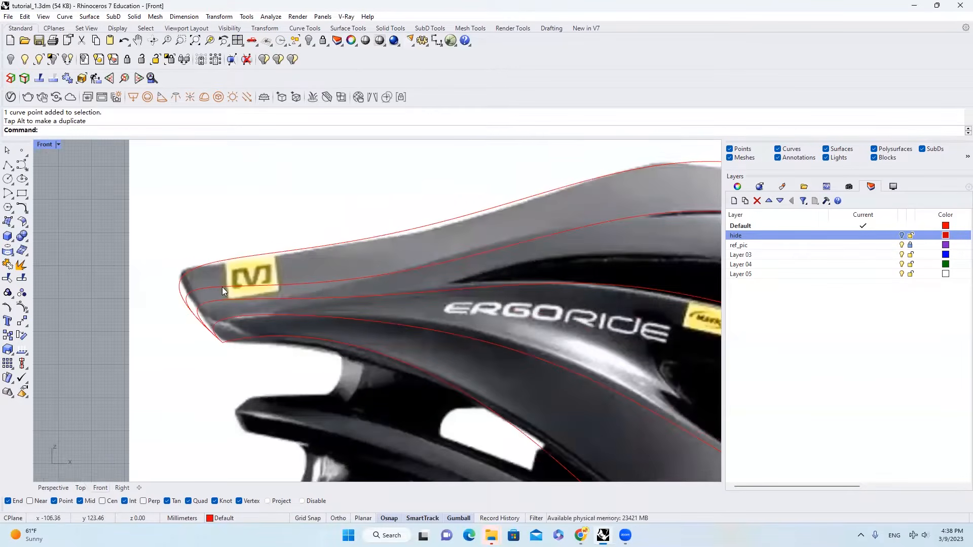
pyautogui.moveTo(302, 333); pyautogui.dragTo(261, 279)
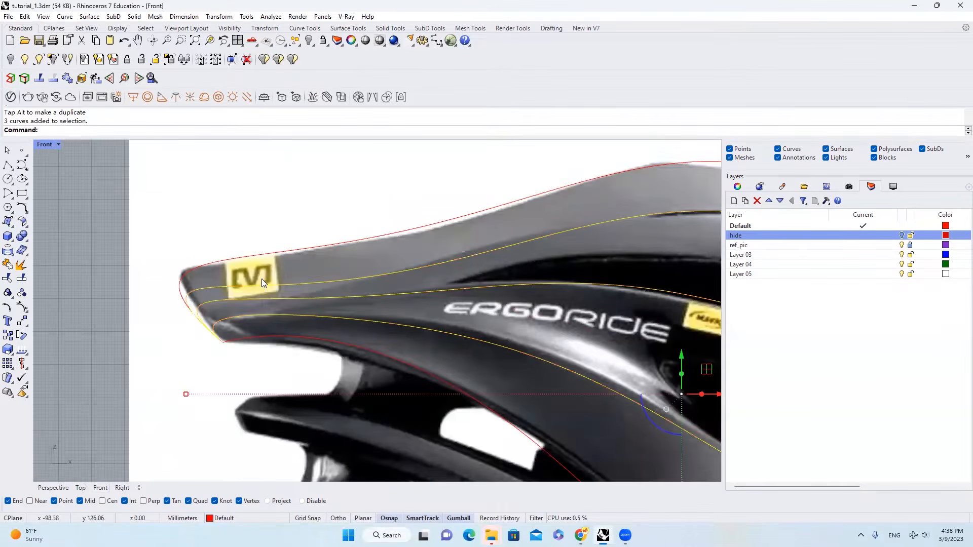
pyautogui.click(22, 307)
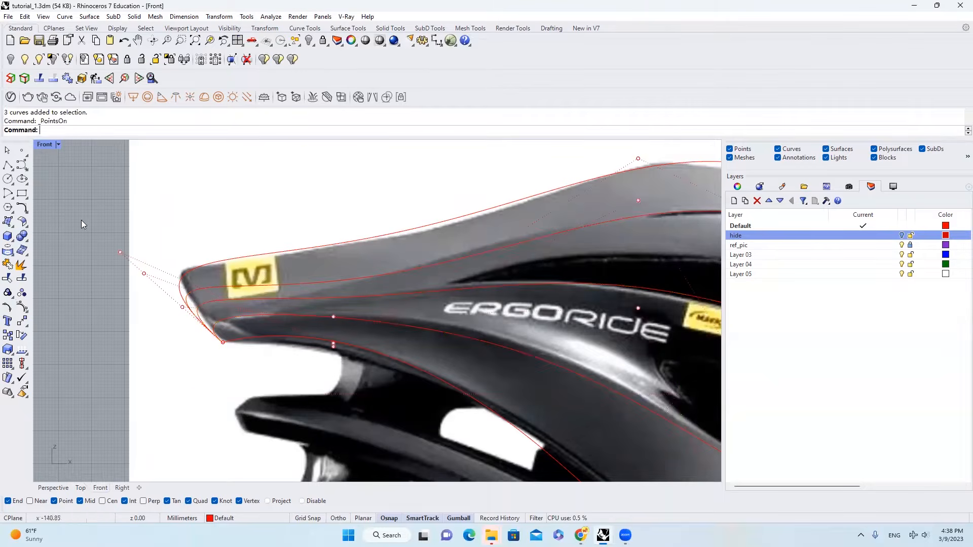
pyautogui.press('Escape')
pyautogui.scroll(-5, 208, 323)
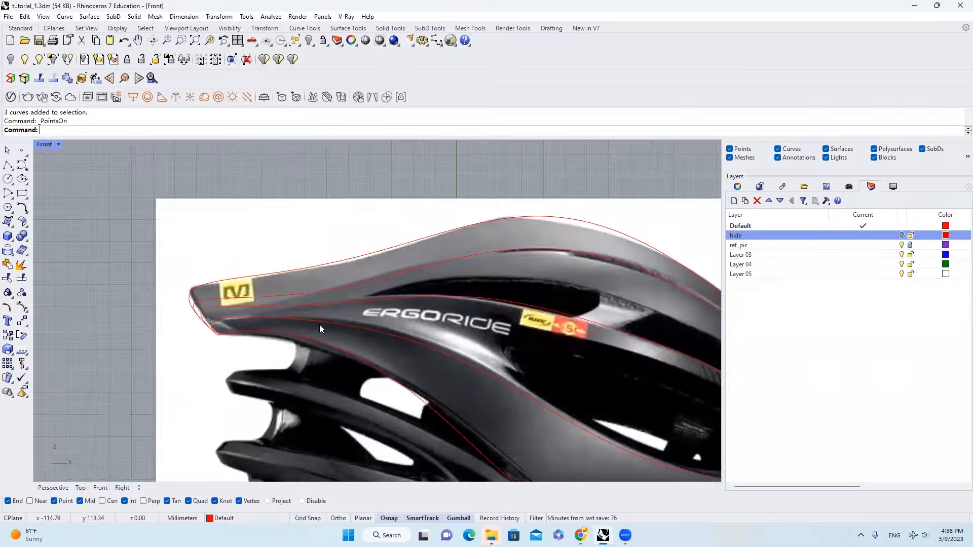
# Loft a new helmet shell through the outline edges and the three reshaped isocurves, using Normal style and Do not simplify
pyautogui.click(54, 487)
pyautogui.scroll(4, 244, 333)
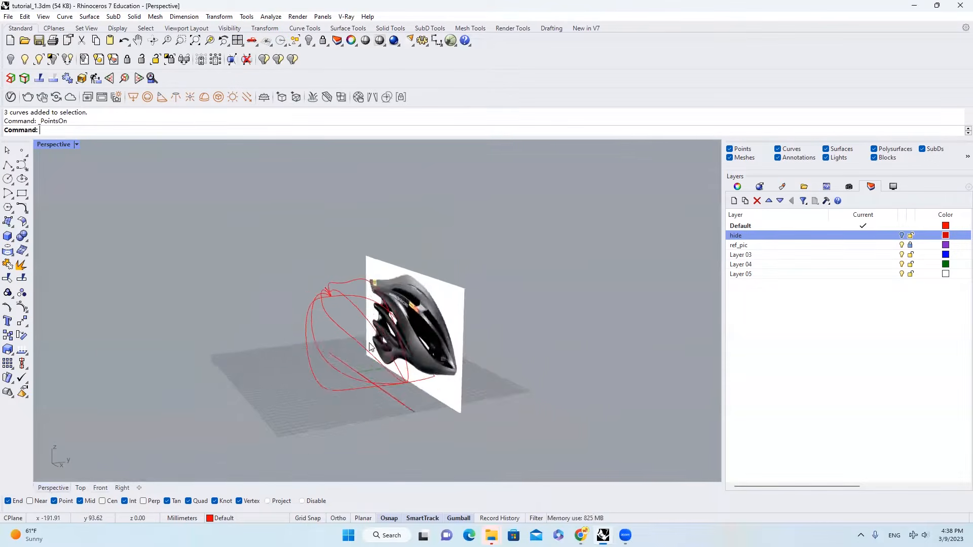
pyautogui.click(357, 341)
pyautogui.moveTo(358, 339)
pyautogui.mouseDown(button='right')
pyautogui.moveTo(453, 284)
pyautogui.moveTo(366, 354)
pyautogui.mouseUp(button='right')
pyautogui.click(402, 455)
pyautogui.keyDown('shift'); pyautogui.click(402, 450); pyautogui.keyUp('shift')
pyautogui.keyDown('shift'); pyautogui.click(429, 425); pyautogui.keyUp('shift')
pyautogui.keyDown('shift'); pyautogui.click(443, 413); pyautogui.keyUp('shift')
pyautogui.keyDown('shift'); pyautogui.click(462, 397); pyautogui.keyUp('shift')
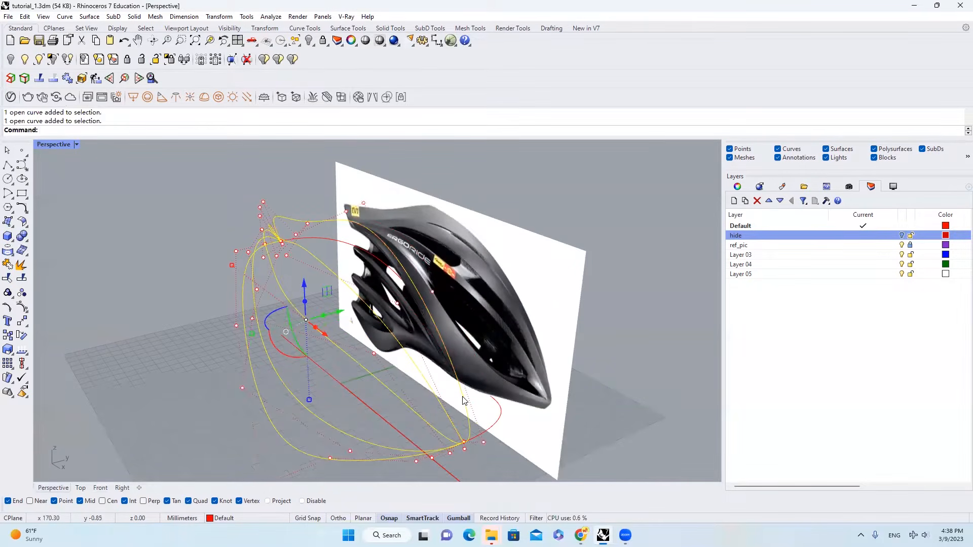
pyautogui.write('LO')
pyautogui.press('Return')
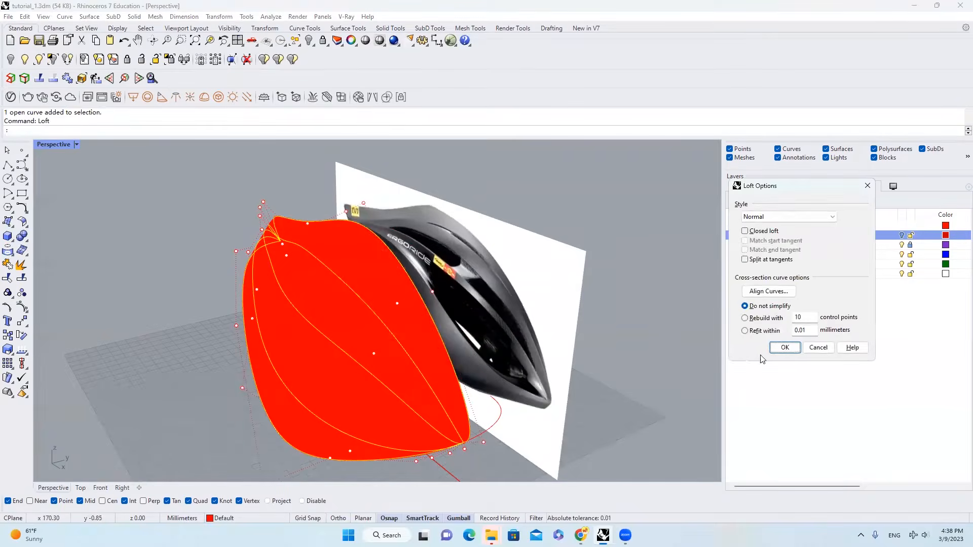
pyautogui.click(786, 349)
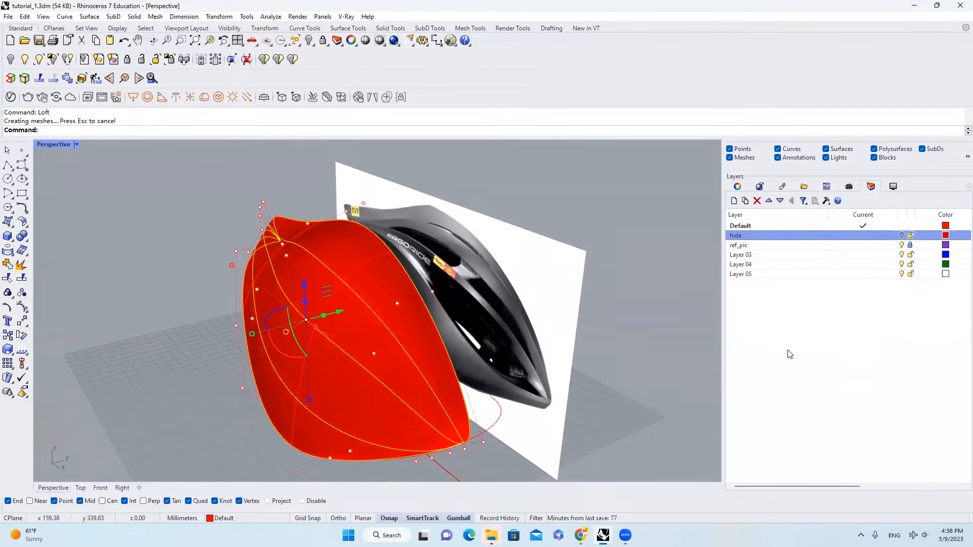
# Change the Default layer's color to black
pyautogui.click(946, 226)
pyautogui.moveTo(893, 304); pyautogui.dragTo(881, 333)
pyautogui.click(897, 400)
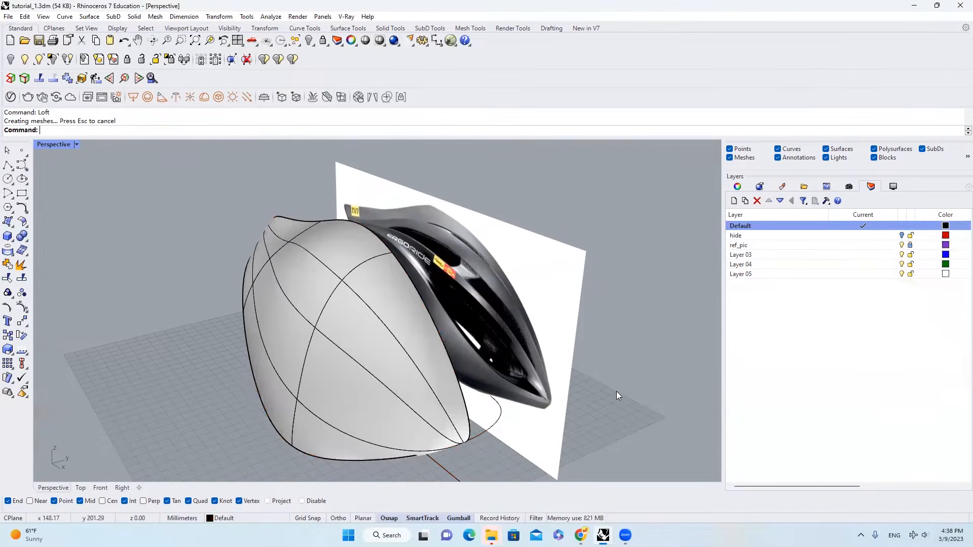
# Undo the accidental surface move and examine the new lofted shell from the tail, side and underside against the reference picture
pyautogui.click(405, 376)
pyautogui.moveTo(405, 375); pyautogui.dragTo(585, 326, button='right')
pyautogui.moveTo(151, 312); pyautogui.dragTo(239, 280, button='right')
pyautogui.moveTo(307, 269); pyautogui.dragTo(368, 273, button='right')
pyautogui.hotkey('ctrl', 'z')
pyautogui.click(311, 252)
pyautogui.moveTo(311, 253); pyautogui.dragTo(411, 213, button='right')
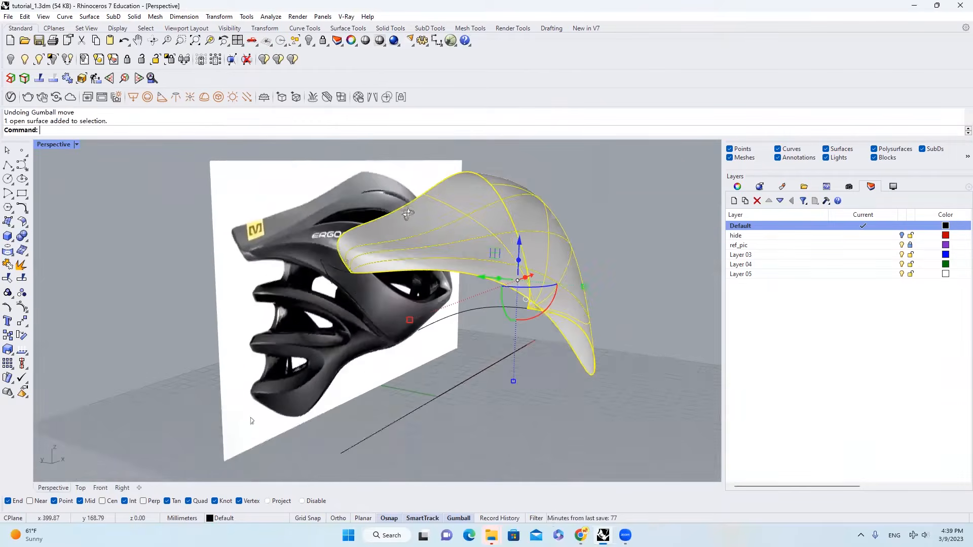
pyautogui.scroll(3, 385, 240)
pyautogui.scroll(-5, 400, 243)
pyautogui.moveTo(444, 243); pyautogui.dragTo(234, 252, button='right')
pyautogui.scroll(5, 235, 251)
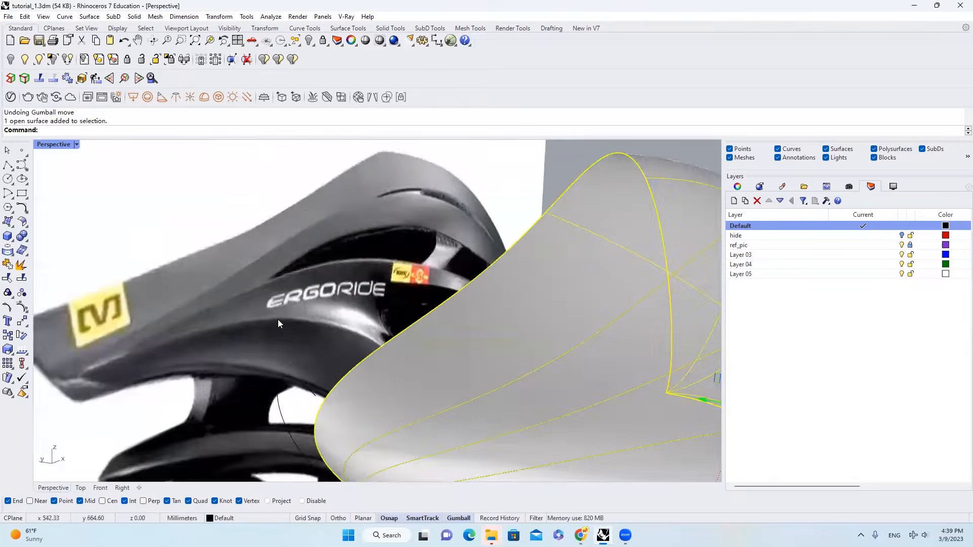
pyautogui.scroll(-5, 277, 320)
pyautogui.scroll(4, 325, 253)
pyautogui.scroll(-6, 325, 252)
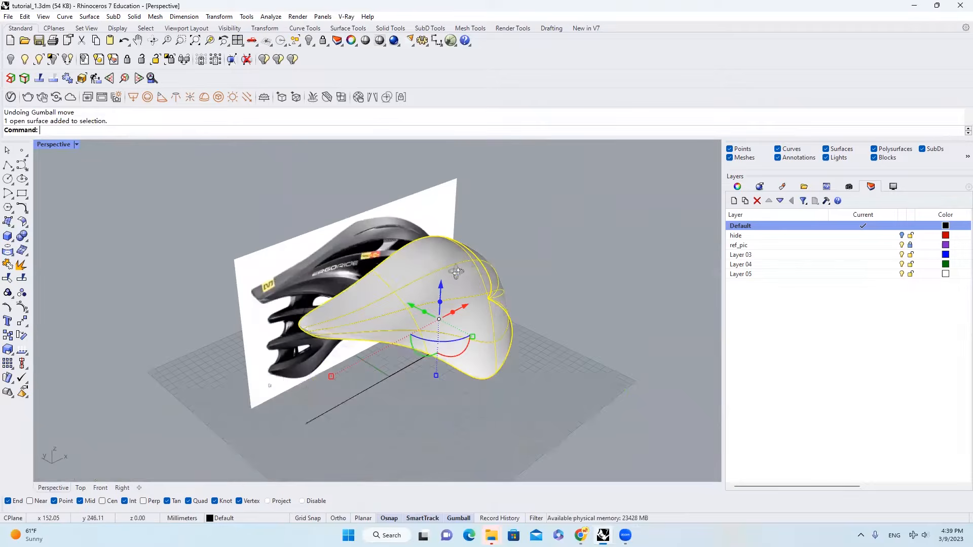
pyautogui.moveTo(456, 271); pyautogui.dragTo(577, 244, button='right')
pyautogui.scroll(4, 452, 255)
pyautogui.moveTo(456, 258); pyautogui.dragTo(416, 246, button='right')
pyautogui.scroll(6, 450, 289)
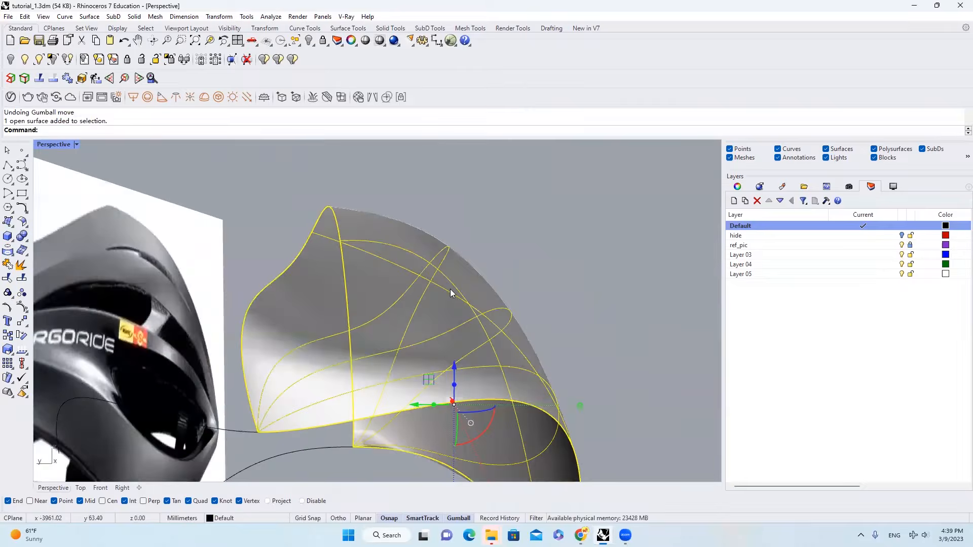
# Turn on the shell's control points, raise selected points near the tail, and compare the shape with the reference in Front view
pyautogui.moveTo(480, 274); pyautogui.dragTo(462, 180, button='right')
pyautogui.click(23, 307)
pyautogui.click(482, 202)
pyautogui.keyDown('shift'); pyautogui.click(514, 234); pyautogui.keyUp('shift')
pyautogui.moveTo(540, 231); pyautogui.dragTo(460, 212, button='right')
pyautogui.keyDown('ctrl'); pyautogui.click(458, 174); pyautogui.keyUp('ctrl')
pyautogui.moveTo(460, 210); pyautogui.dragTo(461, 183)
pyautogui.moveTo(456, 188); pyautogui.dragTo(431, 203, button='right')
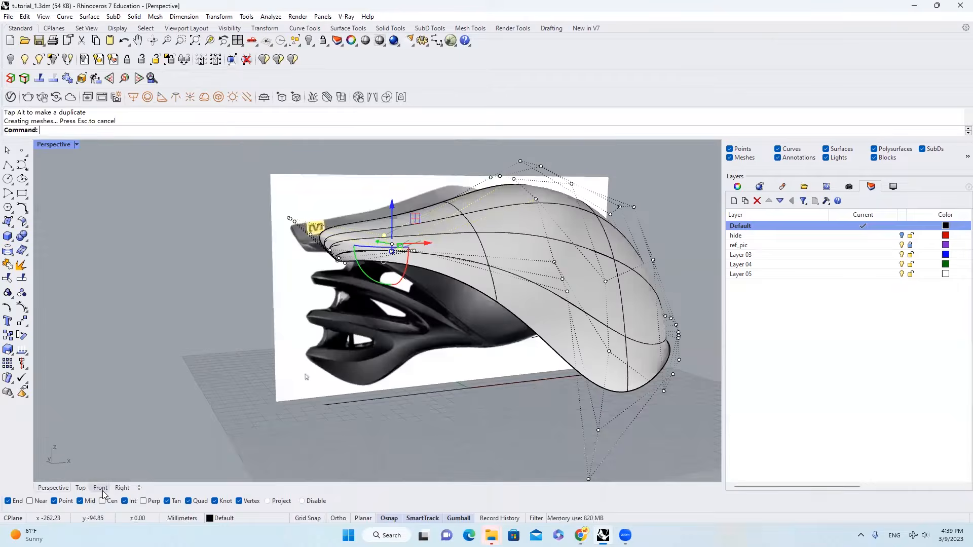
pyautogui.click(101, 489)
pyautogui.scroll(-2, 408, 290)
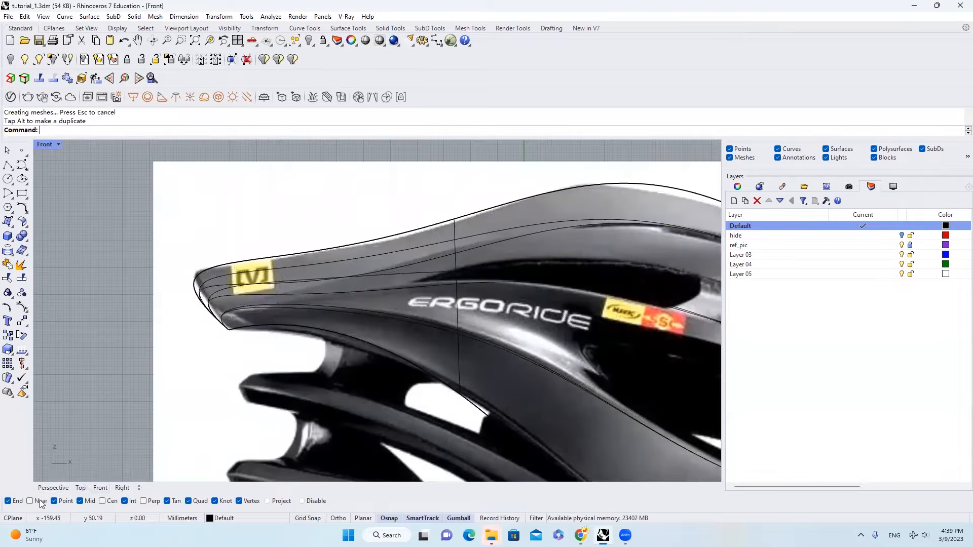
# Select all the construction curves and hide them, leaving the lofted shell in view
pyautogui.click(47, 488)
pyautogui.click(446, 299)
pyautogui.moveTo(446, 298); pyautogui.dragTo(294, 70, button='right')
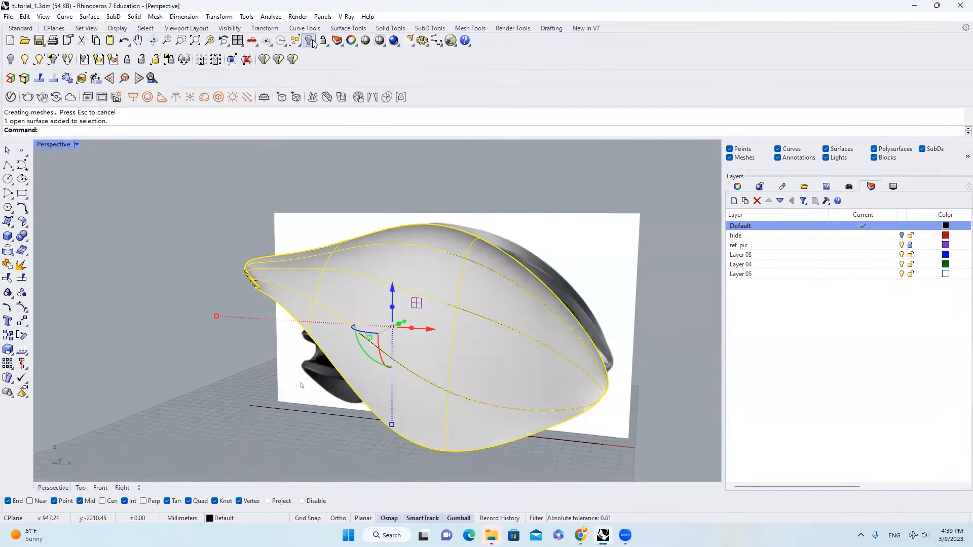
pyautogui.click(293, 59)
# Split the shell surface along its three lengthwise isocurves in the V direction with Shrink set to Yes
pyautogui.click(373, 352)
pyautogui.click(100, 488)
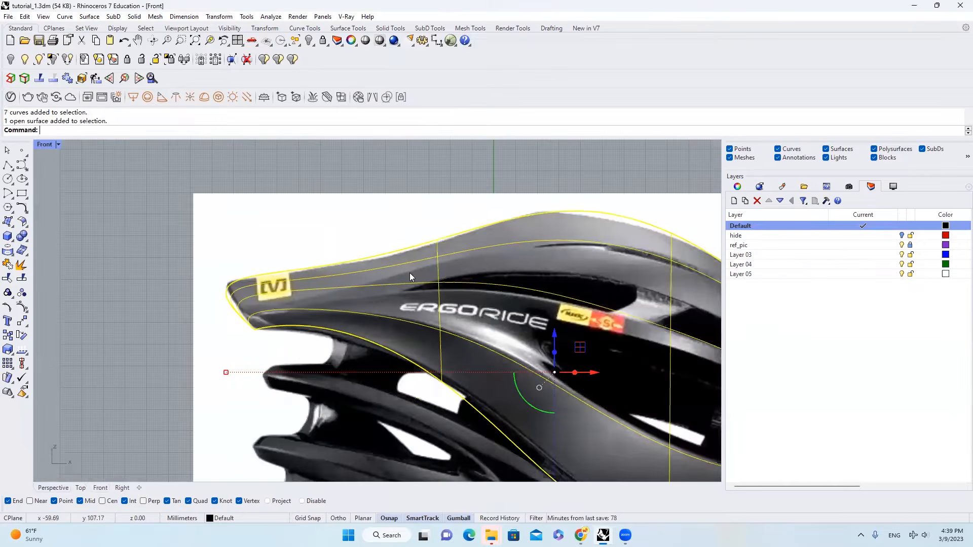
pyautogui.scroll(-2, 411, 272)
pyautogui.moveTo(504, 289); pyautogui.dragTo(415, 270, button='right')
pyautogui.click(415, 270)
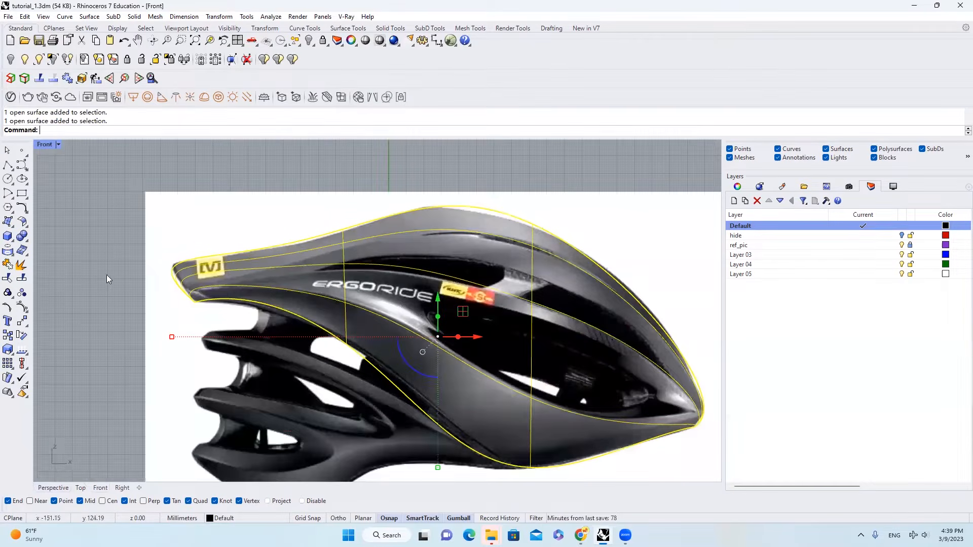
pyautogui.click(25, 277)
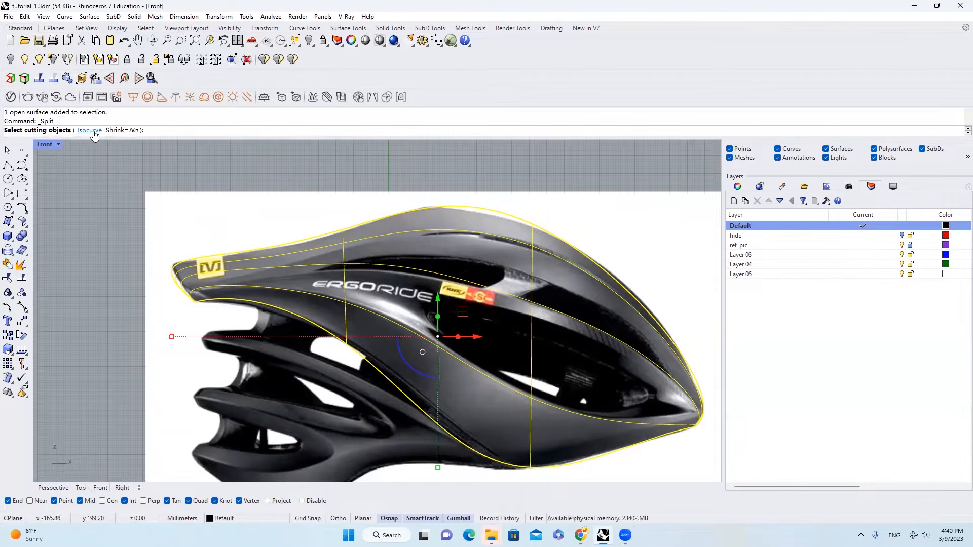
pyautogui.click(92, 130)
pyautogui.click(123, 132)
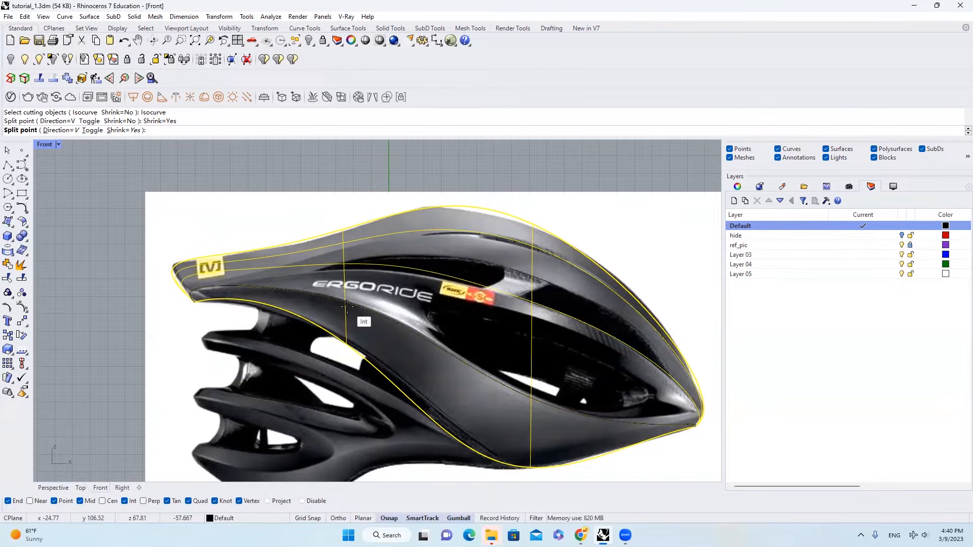
pyautogui.click(347, 304)
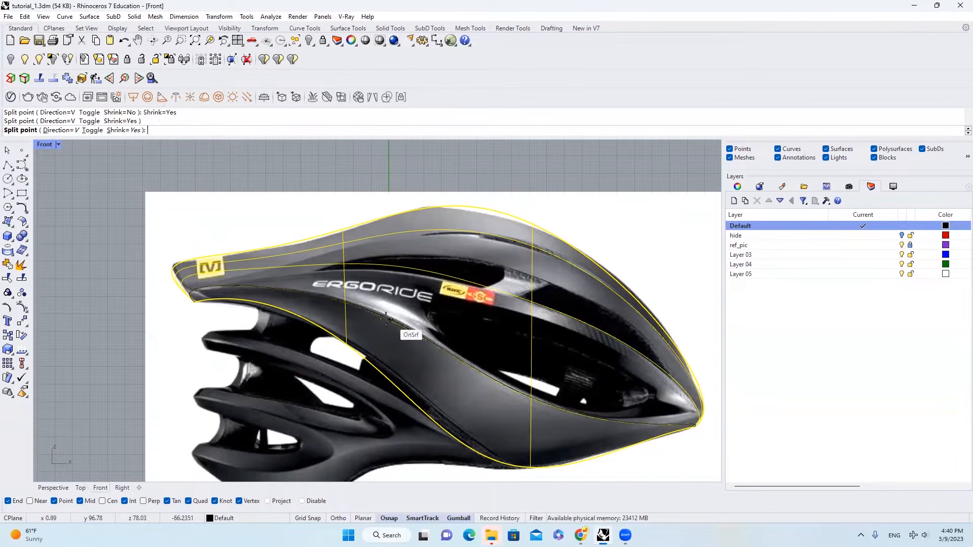
pyautogui.click(346, 263)
pyautogui.press('Return')
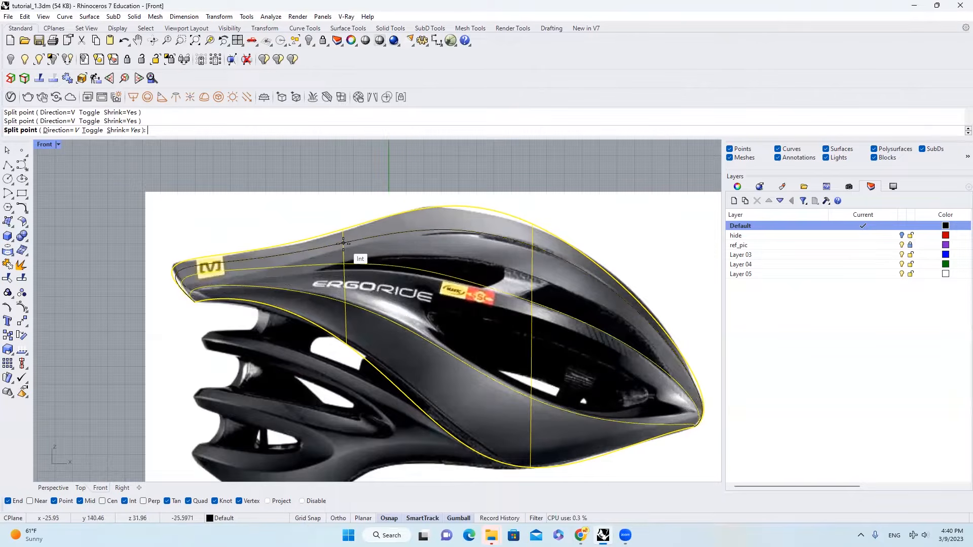
pyautogui.press('Escape')
# Examine the split strips in Perspective by selecting them individually and displaying the control points of the strip along the crown
pyautogui.click(53, 487)
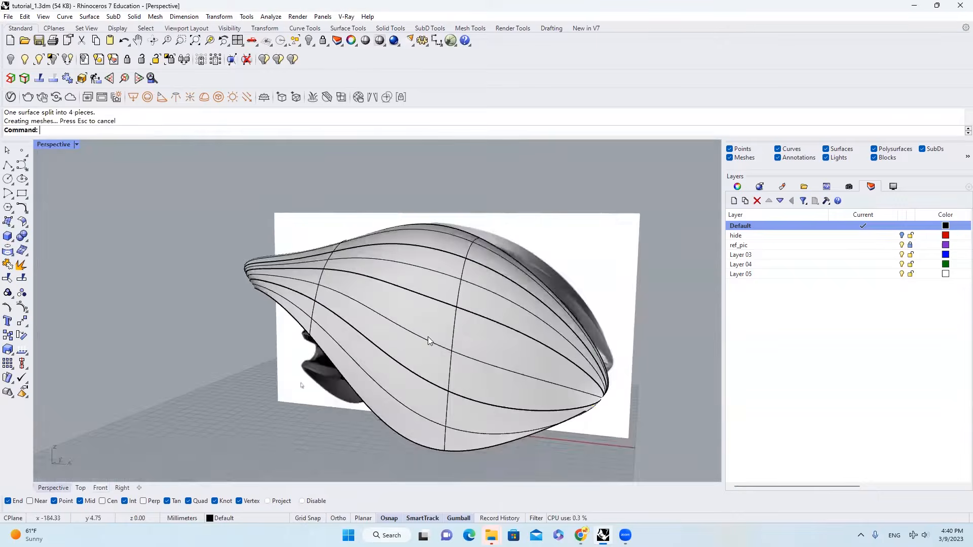
pyautogui.scroll(3, 389, 339)
pyautogui.click(275, 384)
pyautogui.keyDown('shift'); pyautogui.click(323, 340); pyautogui.keyUp('shift')
pyautogui.keyDown('shift'); pyautogui.click(334, 320); pyautogui.keyUp('shift')
pyautogui.moveTo(342, 302); pyautogui.dragTo(353, 254, button='right')
pyautogui.click(393, 274)
pyautogui.scroll(-2, 399, 272)
pyautogui.scroll(4, 350, 253)
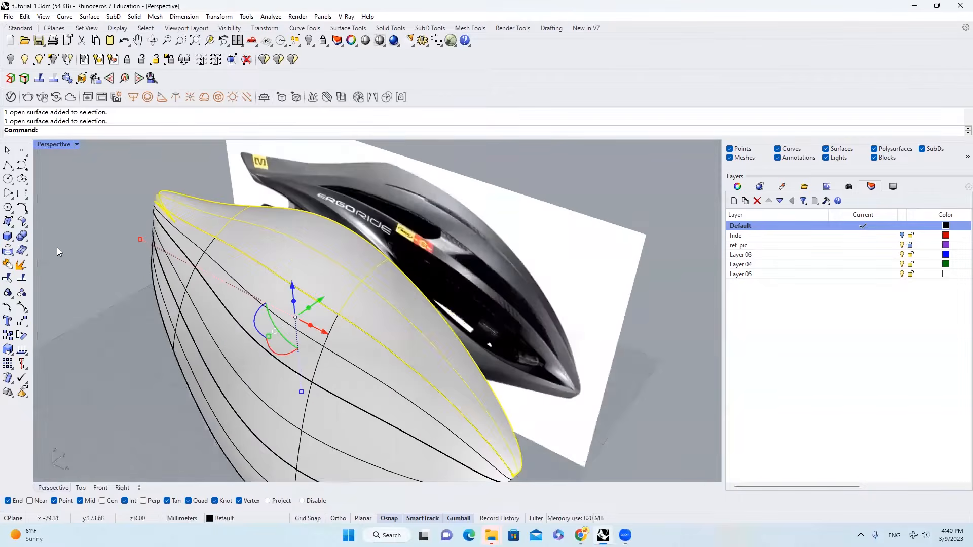
pyautogui.click(21, 307)
pyautogui.click(377, 292)
pyautogui.moveTo(377, 292); pyautogui.dragTo(315, 178, button='right')
pyautogui.scroll(-2, 348, 274)
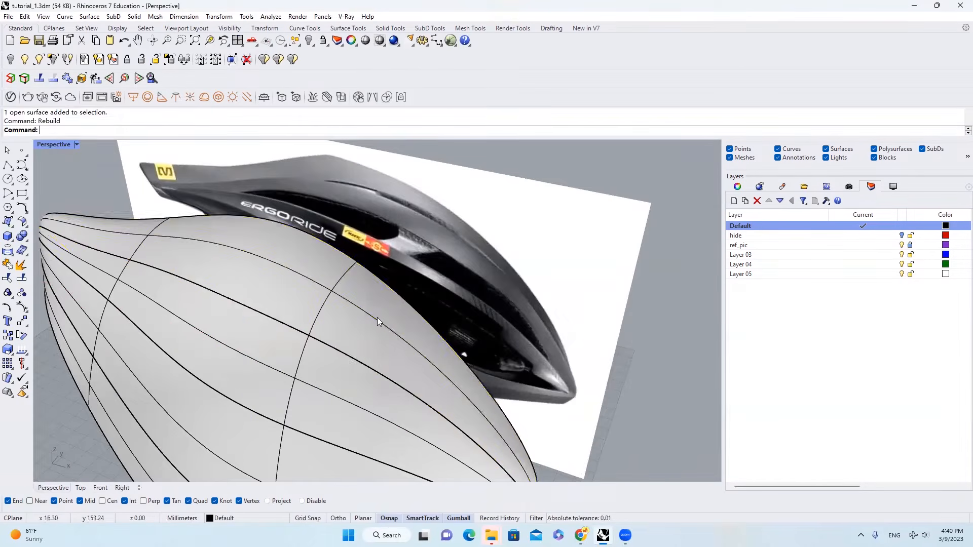
# Review the crown strip's U and V point counts and degrees with Rebuild, without applying it
pyautogui.click(374, 315)
pyautogui.write('Rebuild')
pyautogui.press('Return')
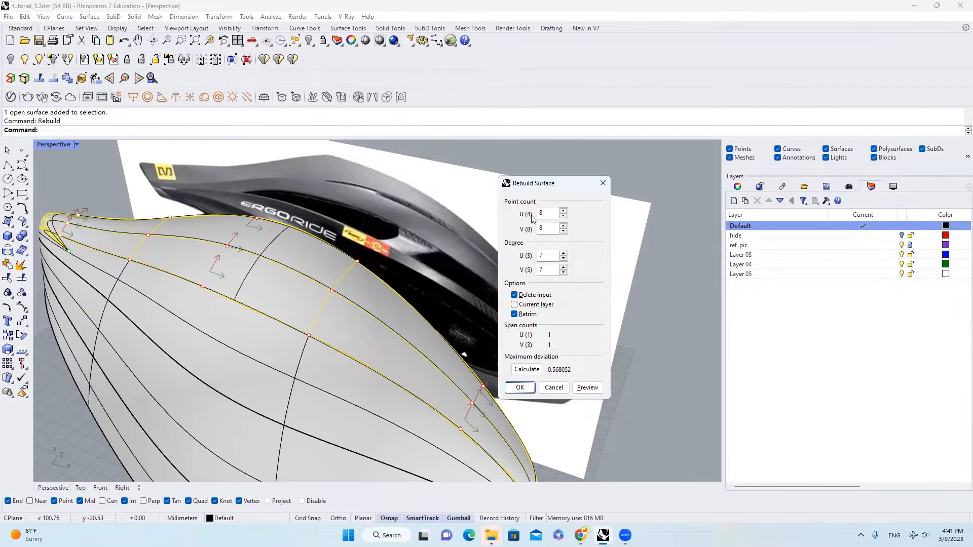
pyautogui.scroll(-5, 394, 268)
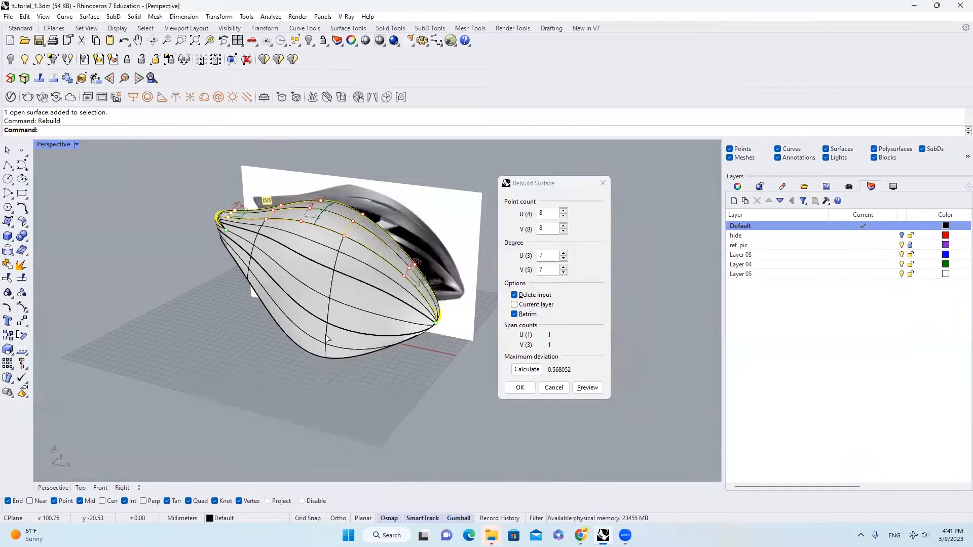
pyautogui.moveTo(387, 215); pyautogui.dragTo(297, 356, button='right')
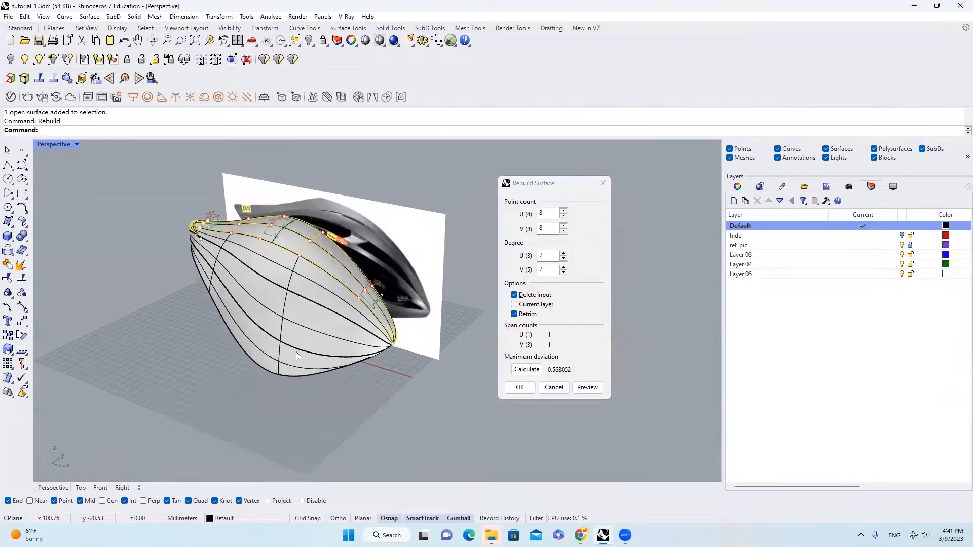
pyautogui.scroll(3, 376, 267)
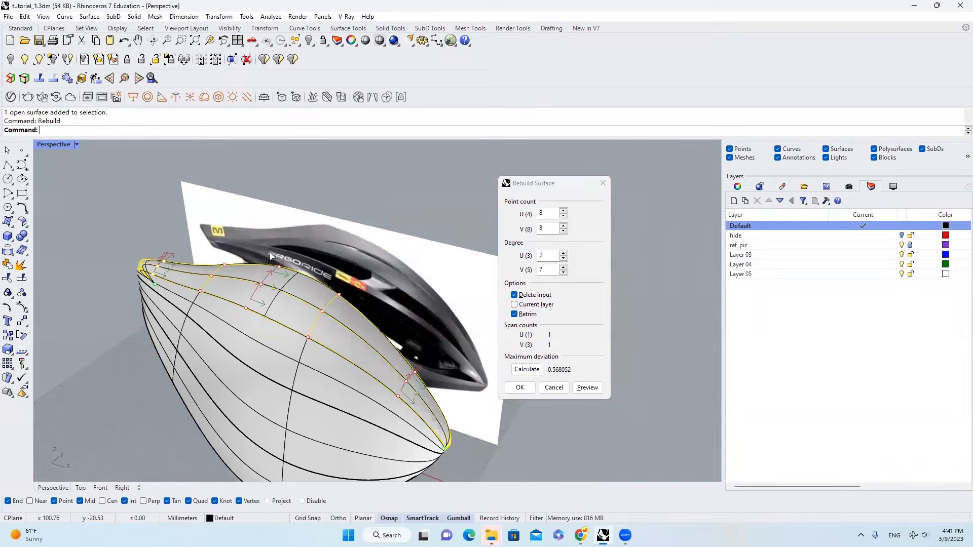
pyautogui.scroll(2, 324, 320)
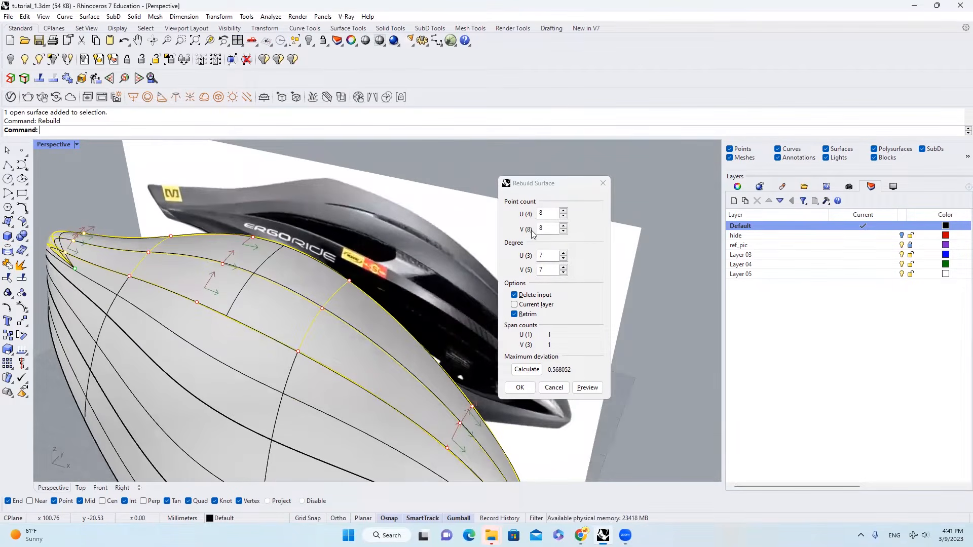
pyautogui.click(553, 388)
# Leave Rebuild unapplied, select all the split strips, and display their control points
pyautogui.scroll(4, 413, 329)
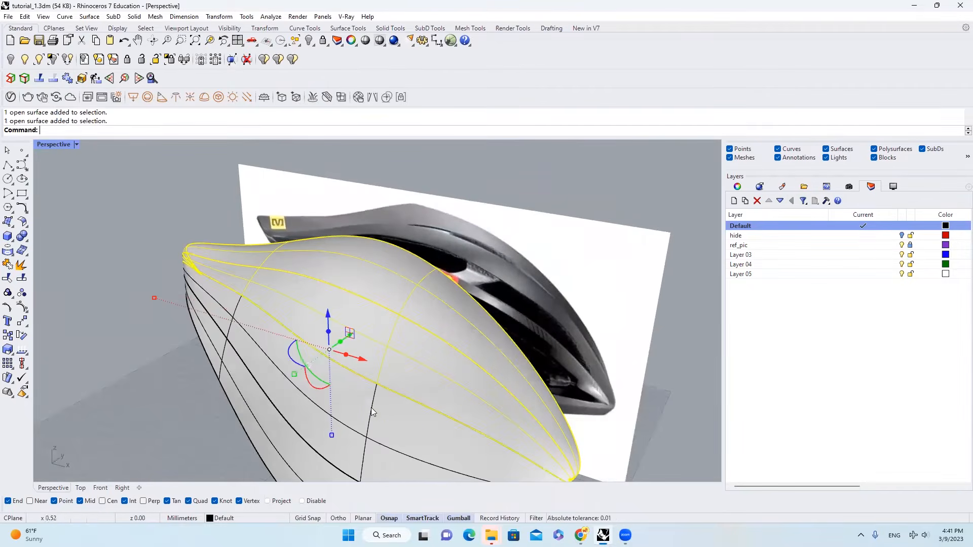
pyautogui.scroll(-4, 324, 286)
pyautogui.click(22, 307)
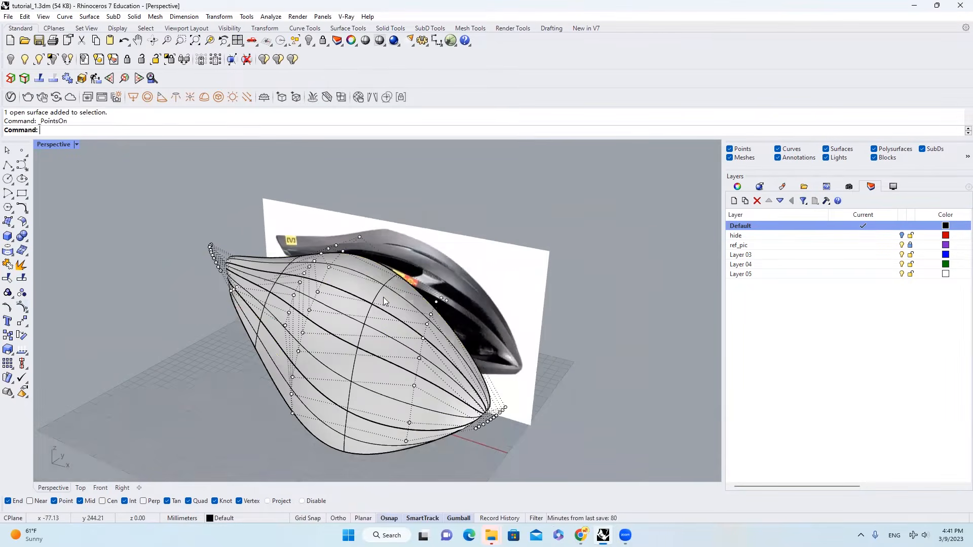
pyautogui.scroll(5, 378, 297)
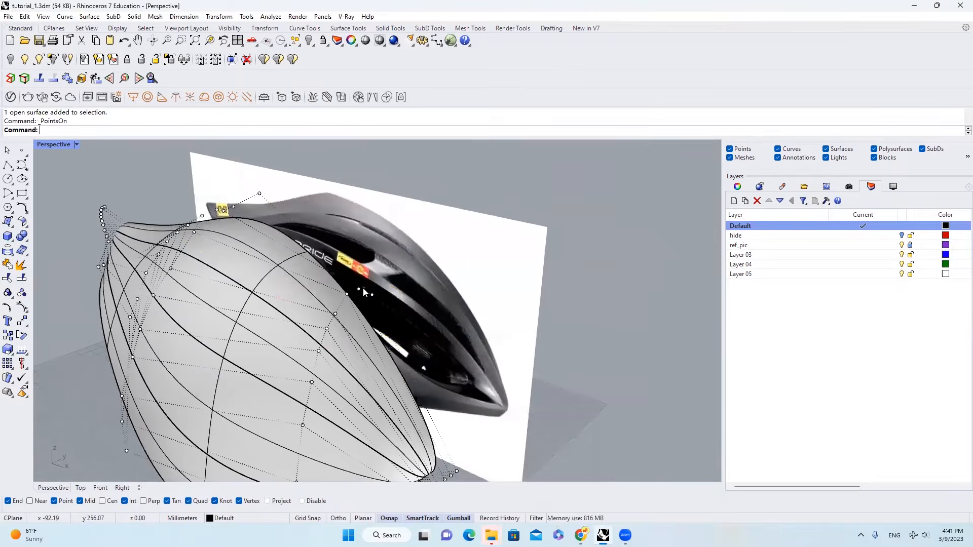
# Select the middle control points of each strip along the row farther from the yellow M logo
pyautogui.click(361, 289)
pyautogui.moveTo(361, 289); pyautogui.dragTo(363, 264, button='right')
pyautogui.click(321, 288)
pyautogui.scroll(2, 299, 321)
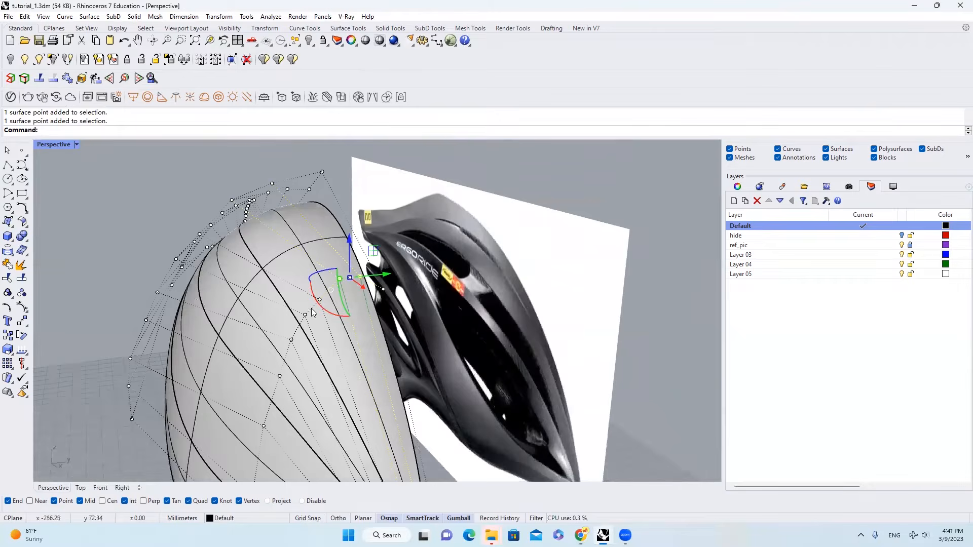
pyautogui.scroll(-3, 342, 322)
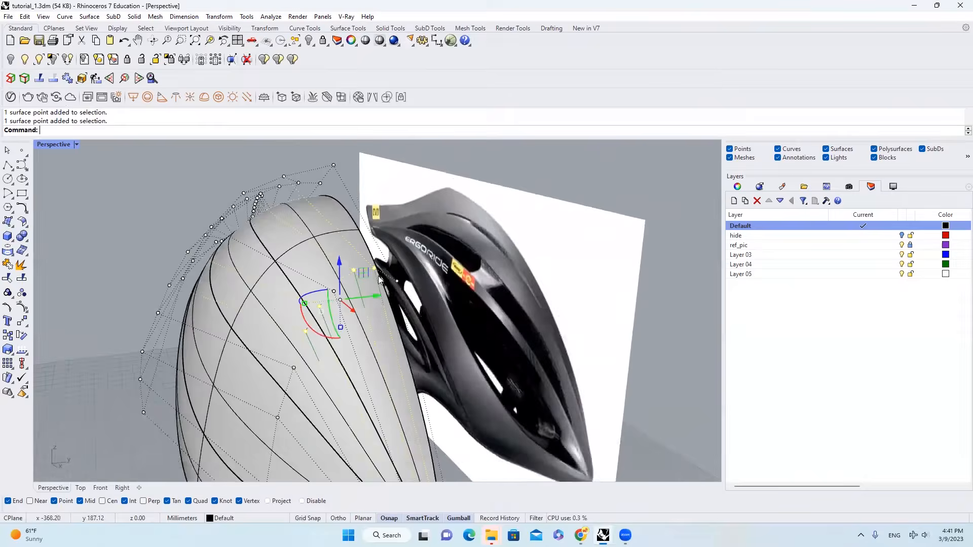
pyautogui.moveTo(343, 323); pyautogui.dragTo(313, 381, button='right')
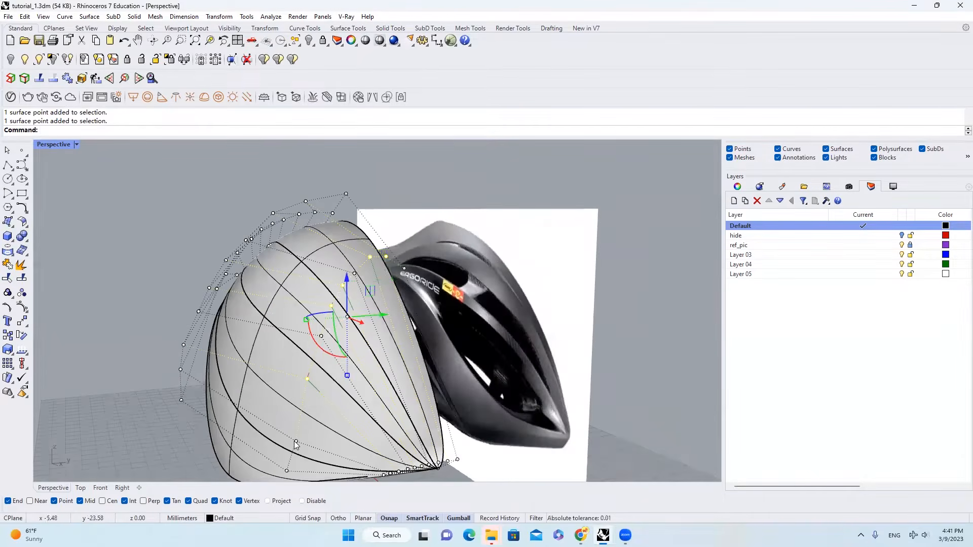
pyautogui.moveTo(384, 384); pyautogui.dragTo(314, 330, button='right')
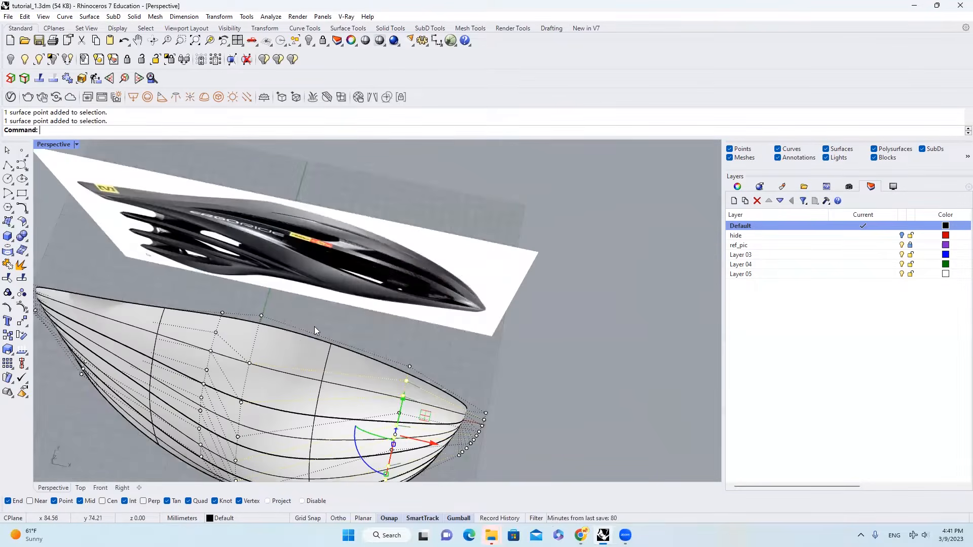
# Add the matching middle control points of each strip along the row nearer the yellow M logo to the selection
pyautogui.scroll(4, 292, 305)
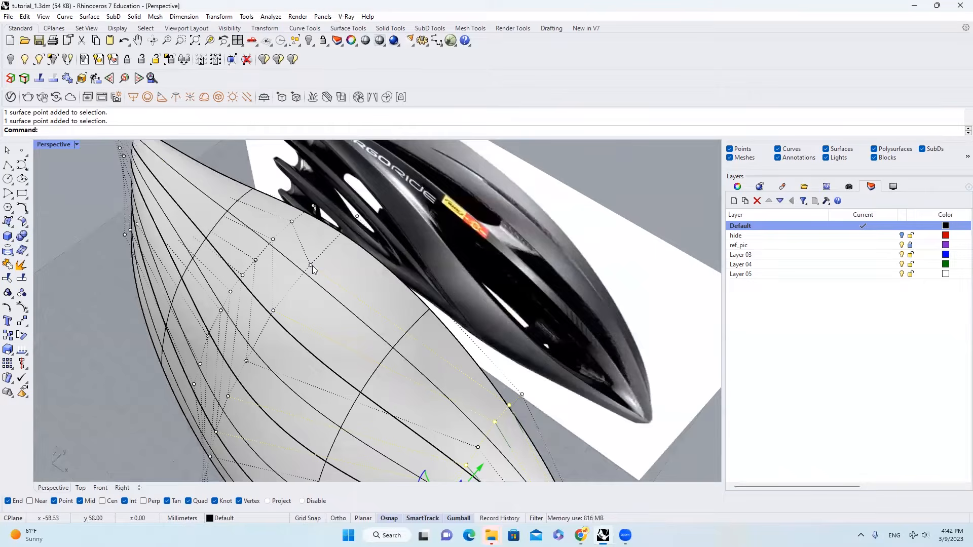
pyautogui.scroll(-3, 280, 310)
pyautogui.moveTo(279, 311); pyautogui.dragTo(318, 327, button='right')
pyautogui.scroll(3, 304, 326)
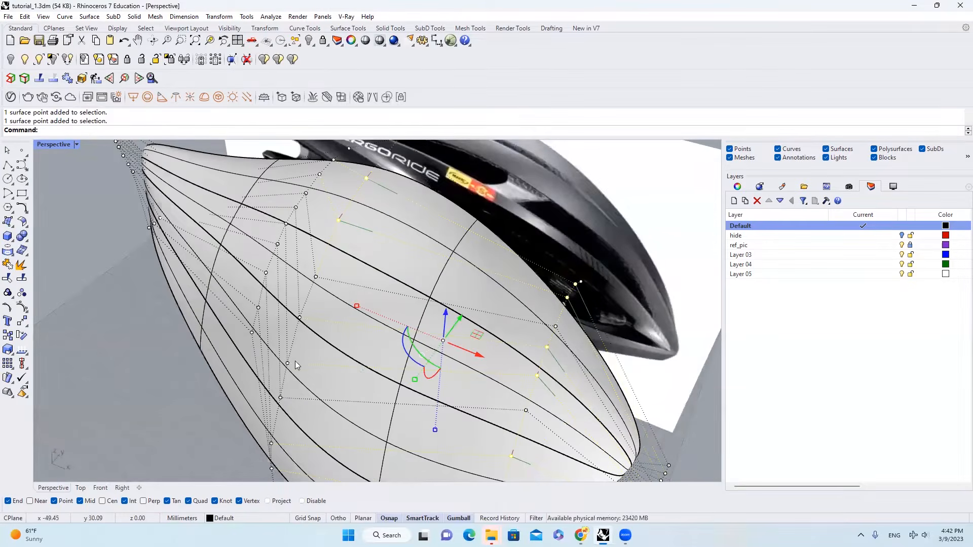
pyautogui.scroll(-4, 366, 312)
pyautogui.scroll(4, 332, 369)
pyautogui.scroll(-4, 329, 377)
pyautogui.scroll(4, 426, 301)
pyautogui.scroll(-5, 426, 300)
pyautogui.moveTo(426, 299); pyautogui.dragTo(322, 294, button='right')
pyautogui.scroll(4, 427, 299)
pyautogui.moveTo(390, 305); pyautogui.dragTo(214, 370, button='right')
pyautogui.scroll(-3, 390, 305)
pyautogui.scroll(4, 65, 327)
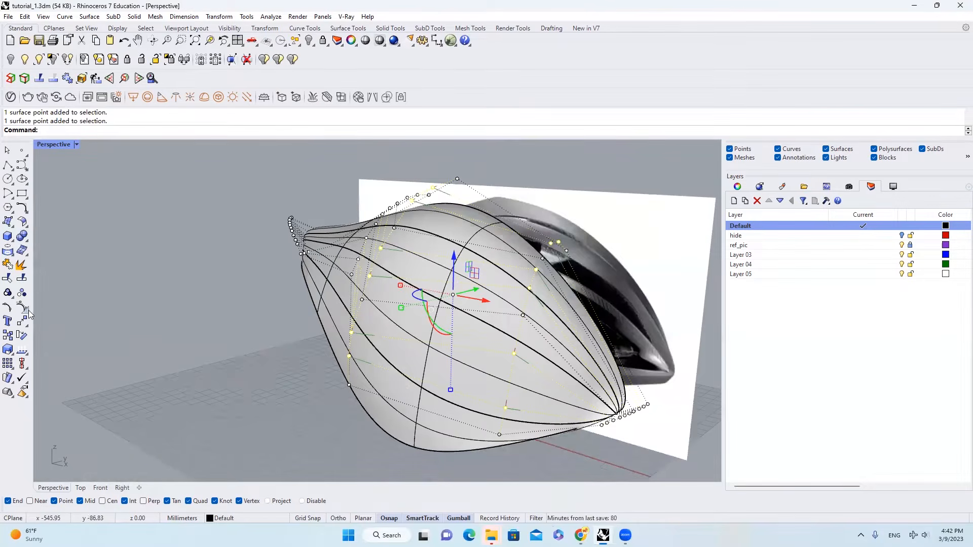
# Open Move UVN for the selected control points, using a scale of 15
pyautogui.click(23, 309)
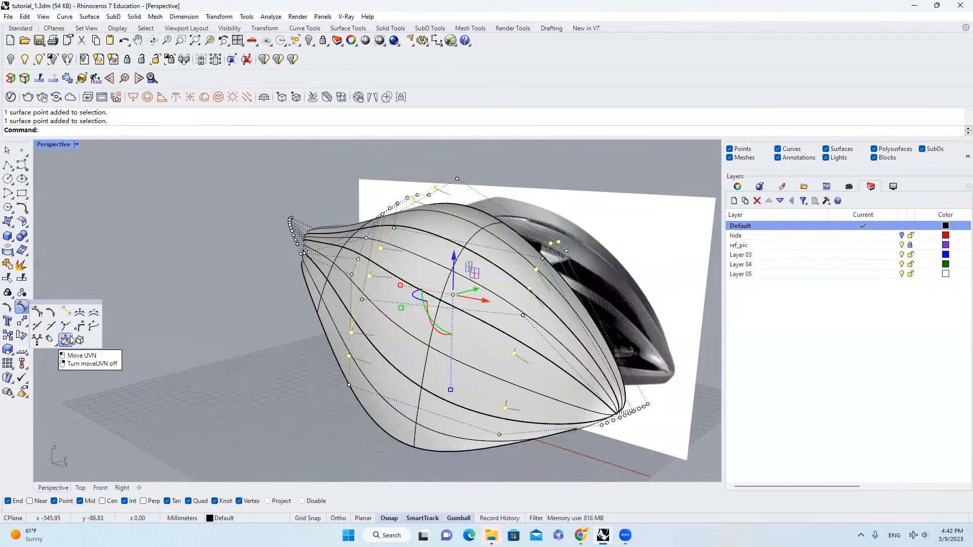
pyautogui.click(66, 340)
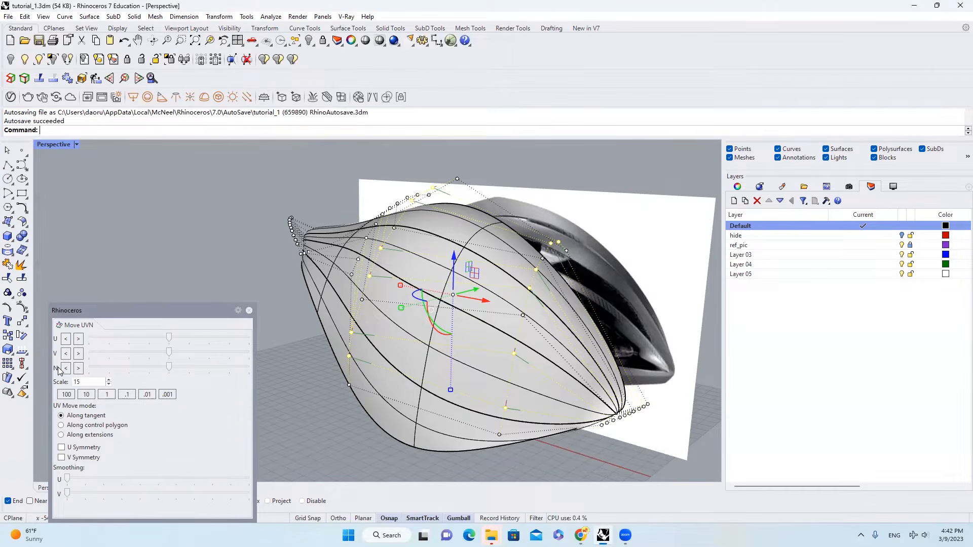
pyautogui.click(72, 381)
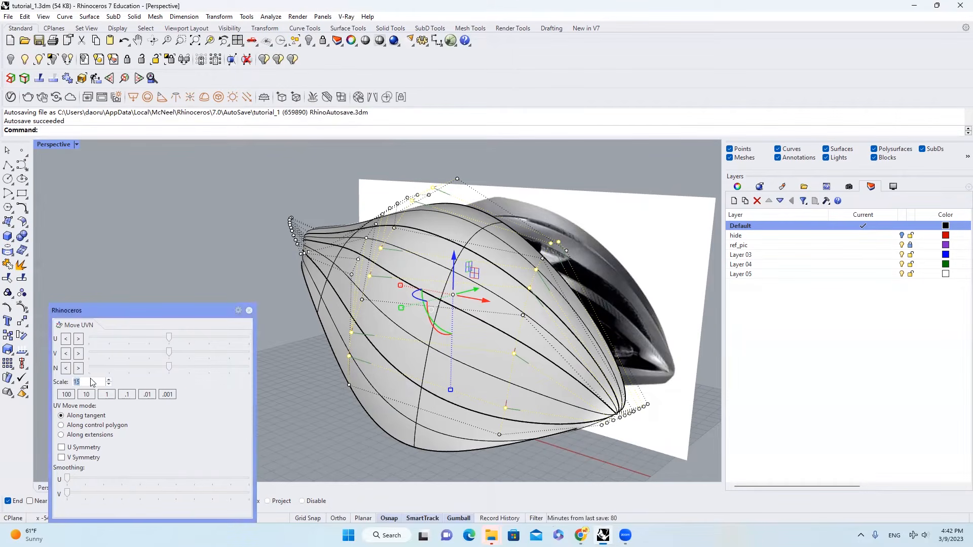
# Try moving the selected control points outward along their normals in Move UVN, and undo the move
pyautogui.moveTo(170, 365); pyautogui.dragTo(39, 362)
pyautogui.moveTo(319, 313); pyautogui.dragTo(481, 274, button='right')
pyautogui.scroll(3, 481, 271)
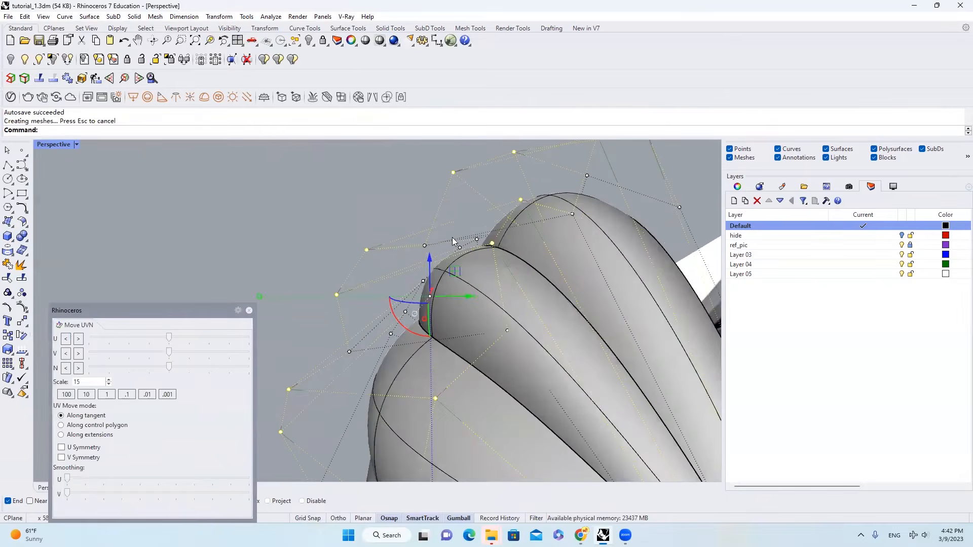
pyautogui.moveTo(421, 296)
pyautogui.mouseDown(button='right')
pyautogui.moveTo(349, 330)
pyautogui.moveTo(257, 322)
pyautogui.moveTo(403, 297)
pyautogui.mouseUp(button='right')
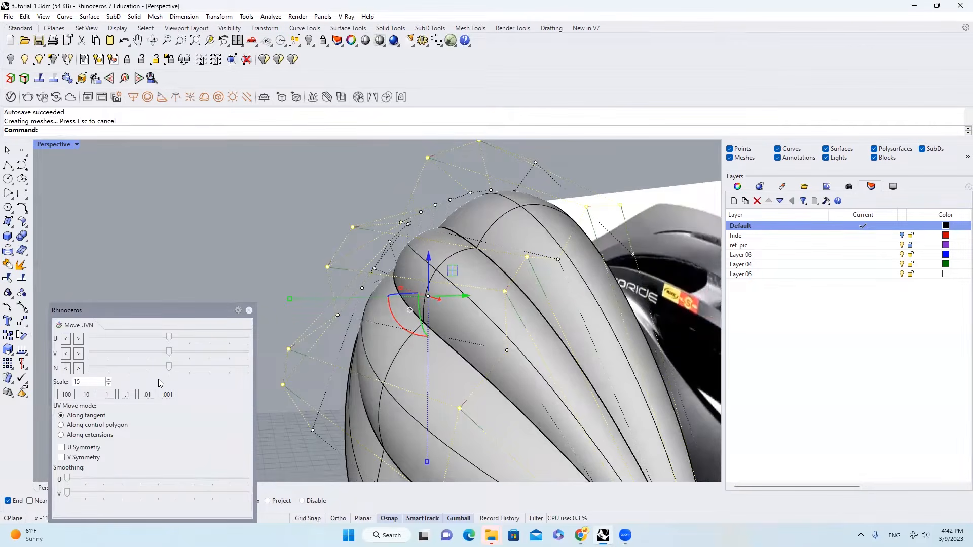
pyautogui.hotkey('ctrl', 'z')
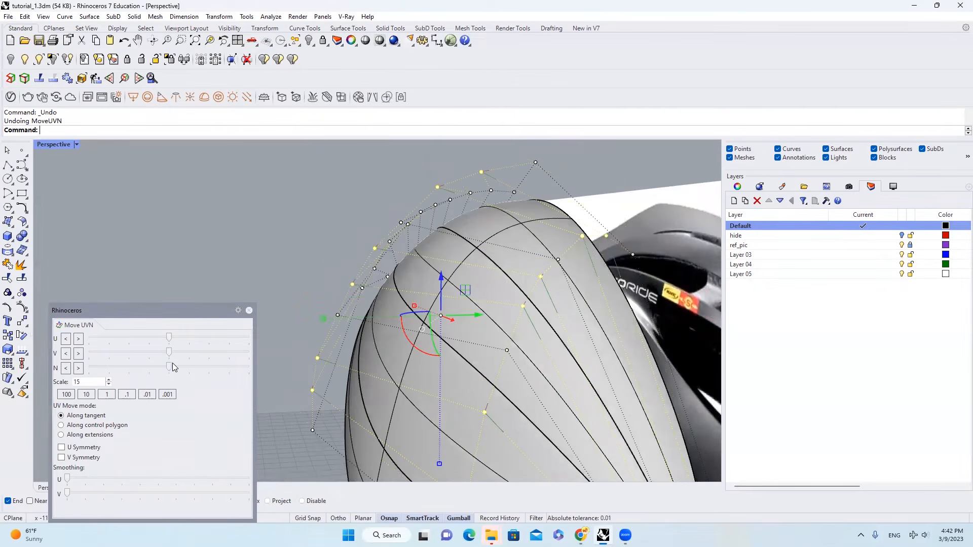
# Move the selected control points inward along their normals in Move UVN at scale 15, then close it and turn the points off
pyautogui.moveTo(171, 365); pyautogui.dragTo(312, 364)
pyautogui.moveTo(312, 364); pyautogui.dragTo(499, 364, button='right')
pyautogui.moveTo(413, 257); pyautogui.dragTo(250, 309, button='right')
pyautogui.click(250, 310)
pyautogui.moveTo(318, 253); pyautogui.dragTo(380, 339, button='right')
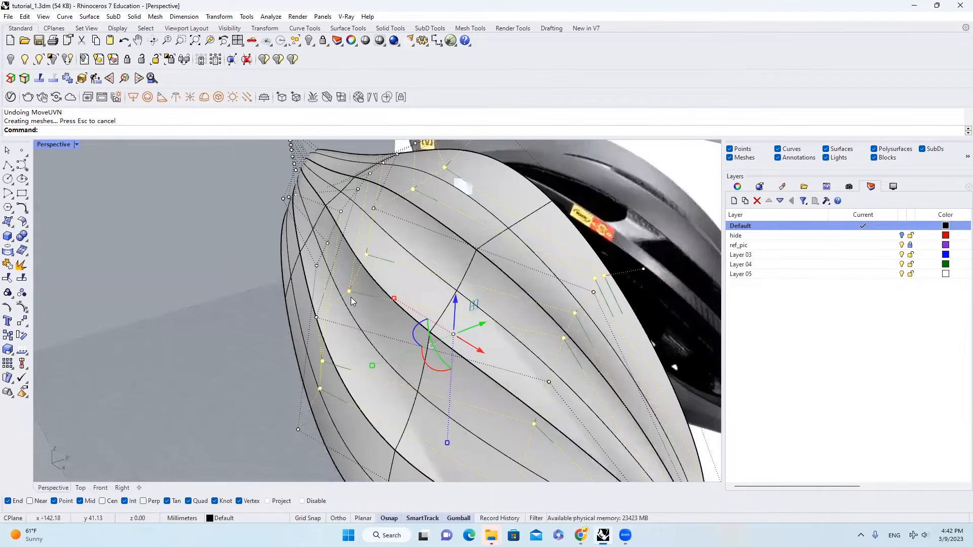
pyautogui.press('Escape')
pyautogui.press('Escape')
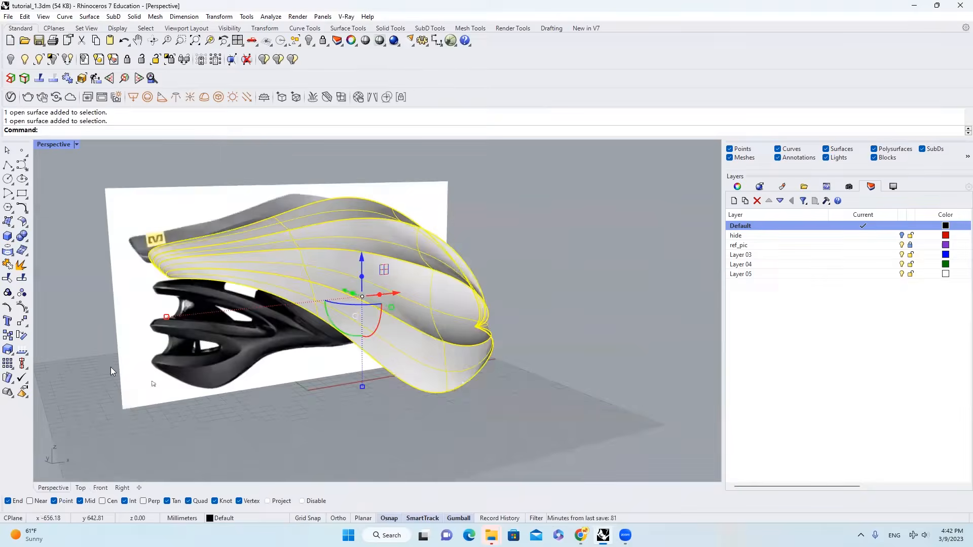
# Examine how the reshaped strips meet by displaying the crown strip's control points, selecting its middle points, and selecting the neighbouring strips
pyautogui.moveTo(111, 367); pyautogui.dragTo(235, 337, button='right')
pyautogui.moveTo(465, 262); pyautogui.dragTo(422, 278, button='right')
pyautogui.scroll(3, 395, 228)
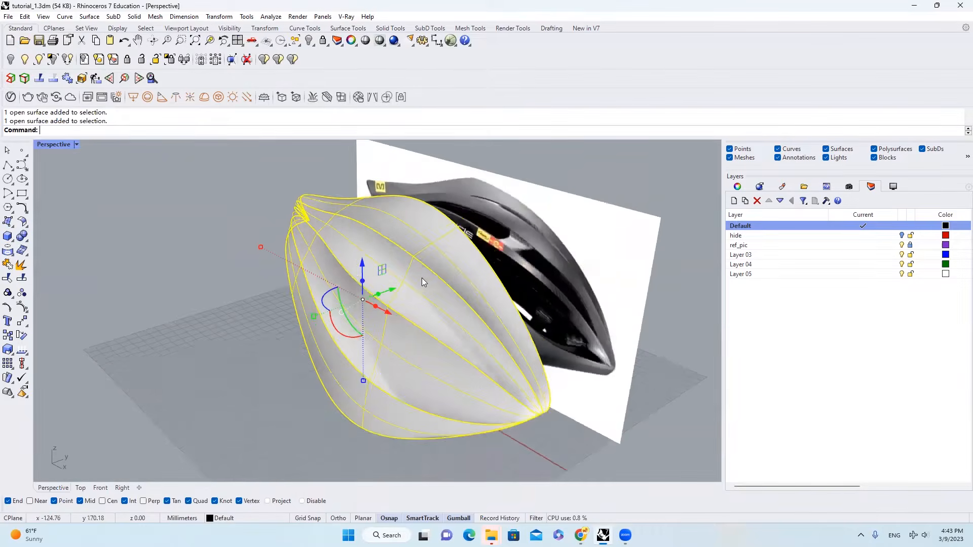
pyautogui.scroll(2, 422, 278)
pyautogui.click(456, 247)
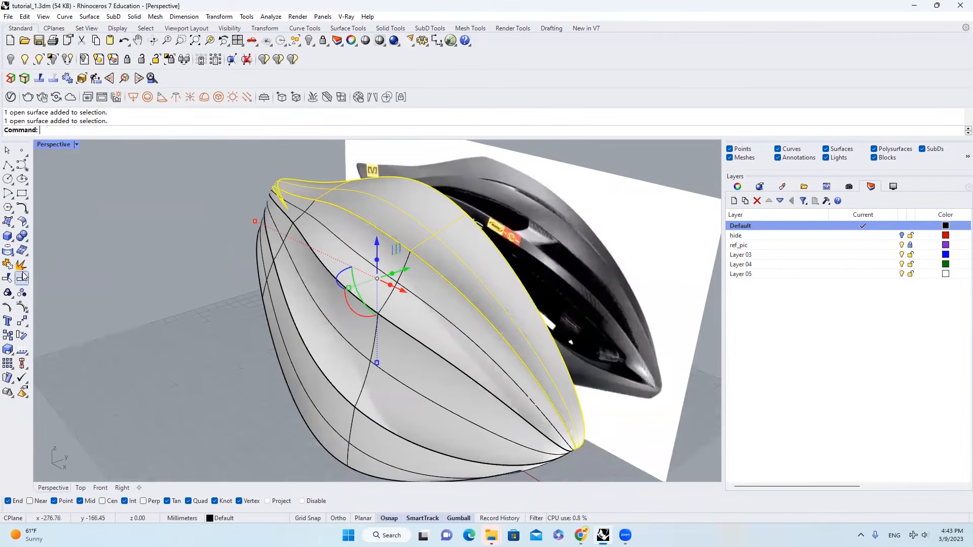
pyautogui.click(22, 306)
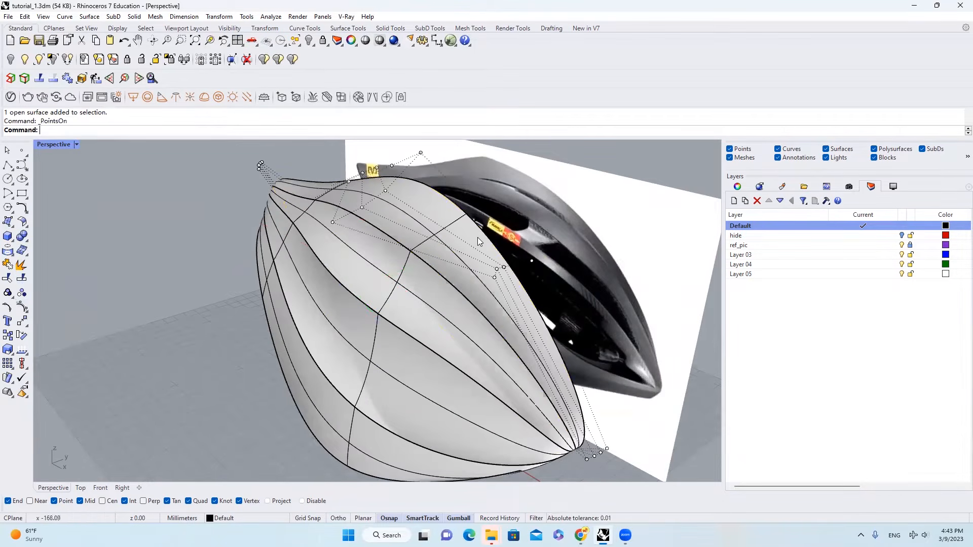
pyautogui.click(469, 279)
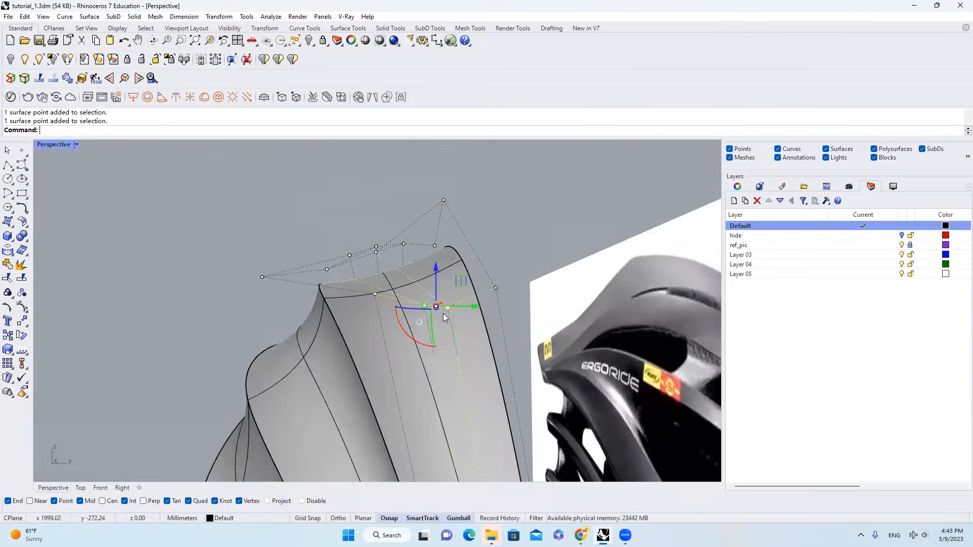
pyautogui.moveTo(443, 313); pyautogui.dragTo(362, 338, button='right')
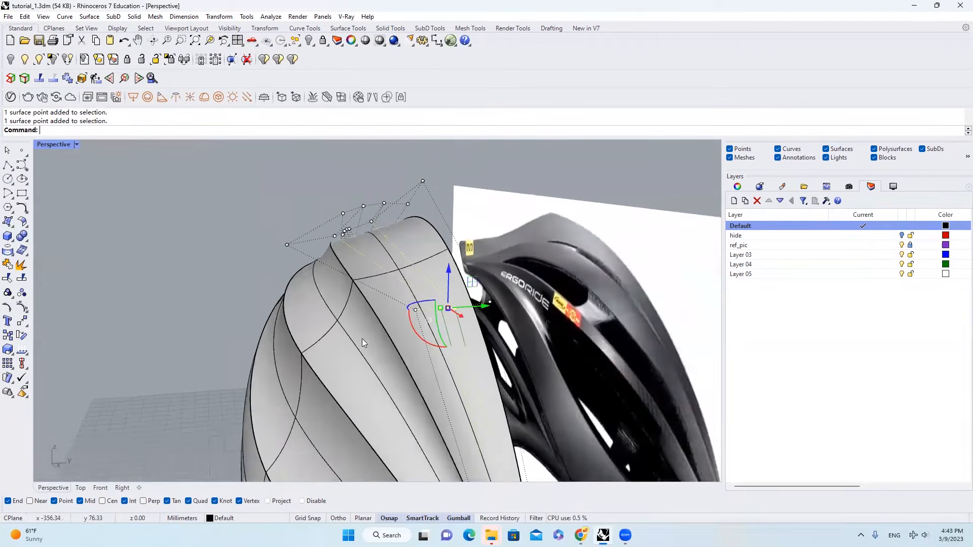
pyautogui.click(398, 326)
pyautogui.keyDown('shift'); pyautogui.click(302, 371); pyautogui.keyUp('shift')
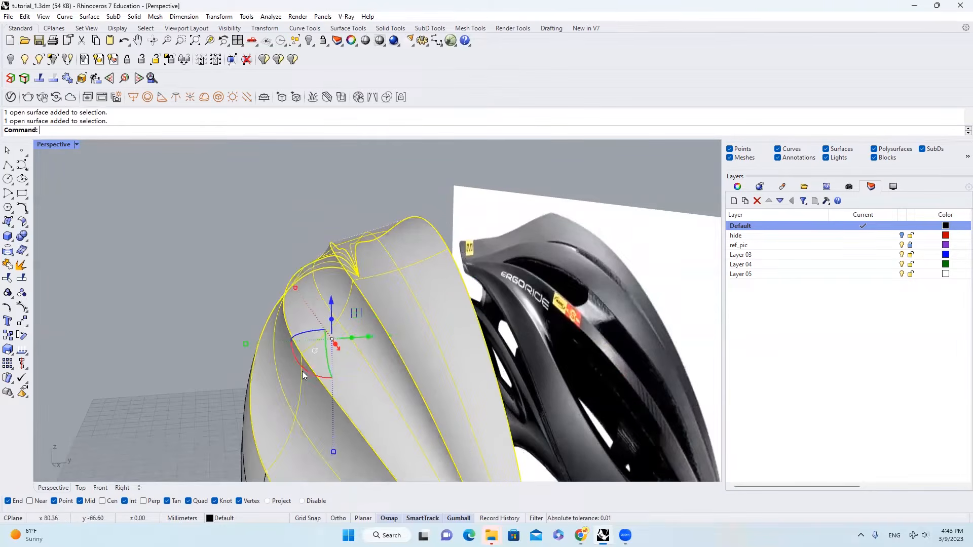
pyautogui.scroll(-3, 384, 315)
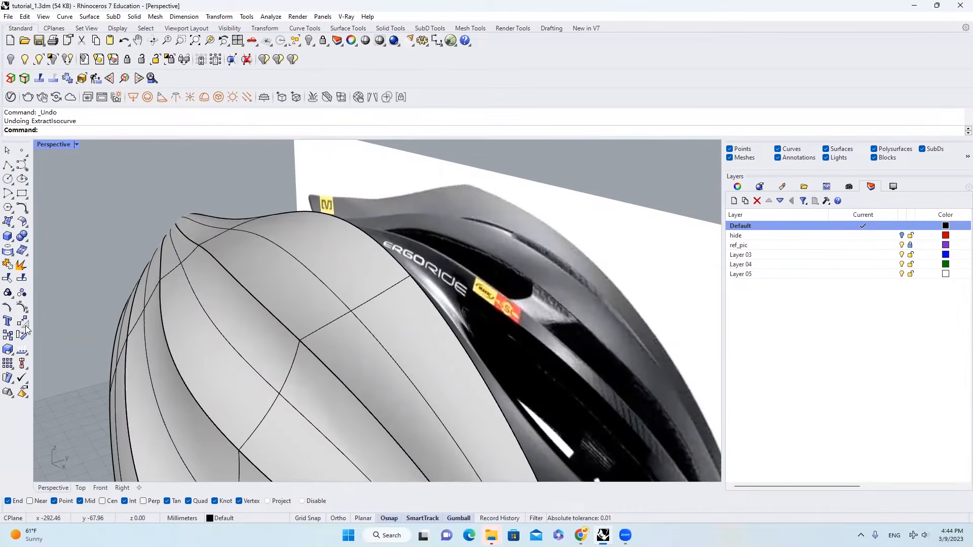
# Insert knots near both long edges of the crown strip, with Direction set to V and Symmetrical set to Yes
pyautogui.click(27, 310)
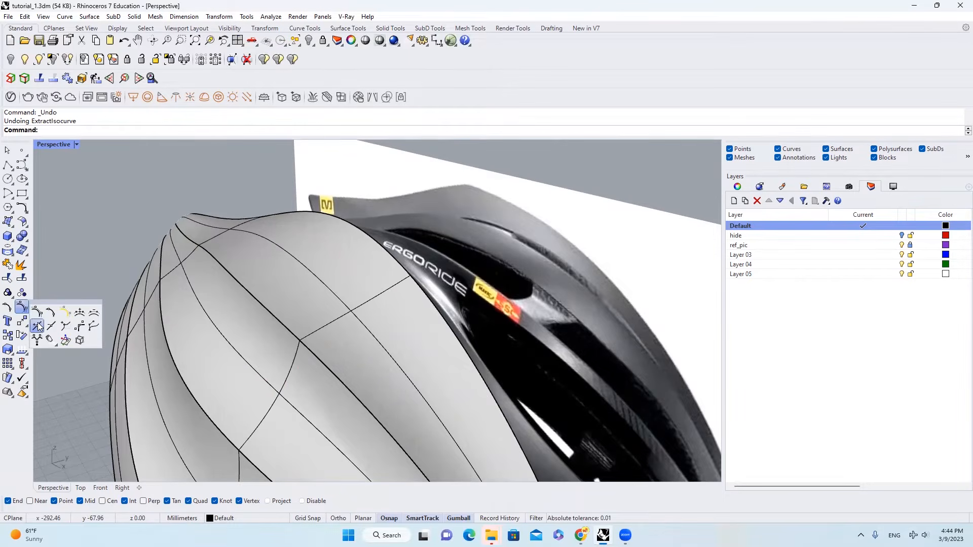
pyautogui.click(37, 326)
pyautogui.click(326, 307)
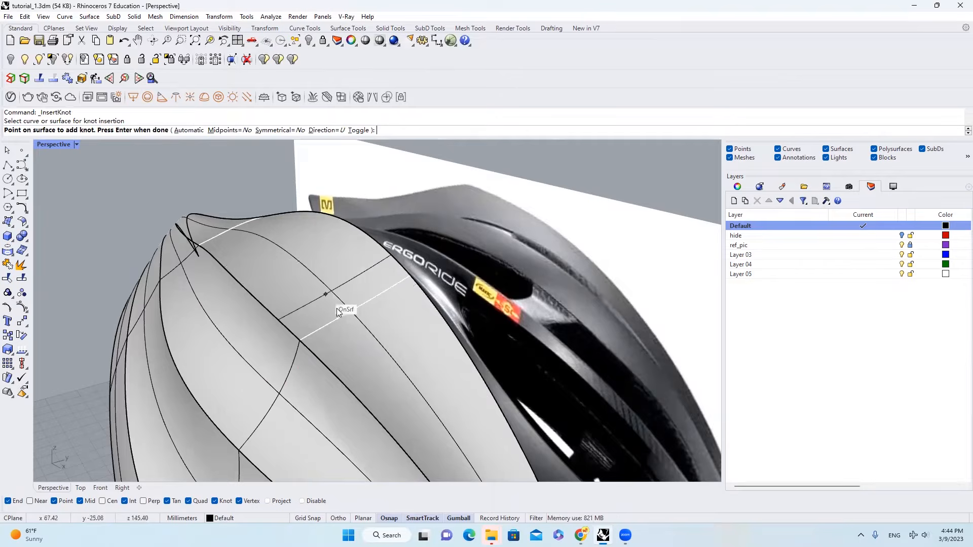
pyautogui.click(326, 131)
pyautogui.click(65, 130)
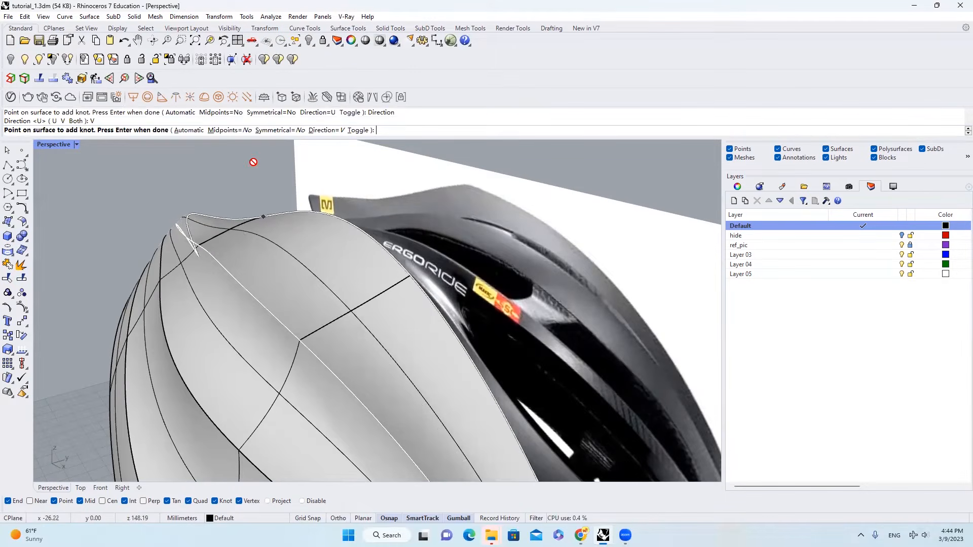
pyautogui.click(274, 131)
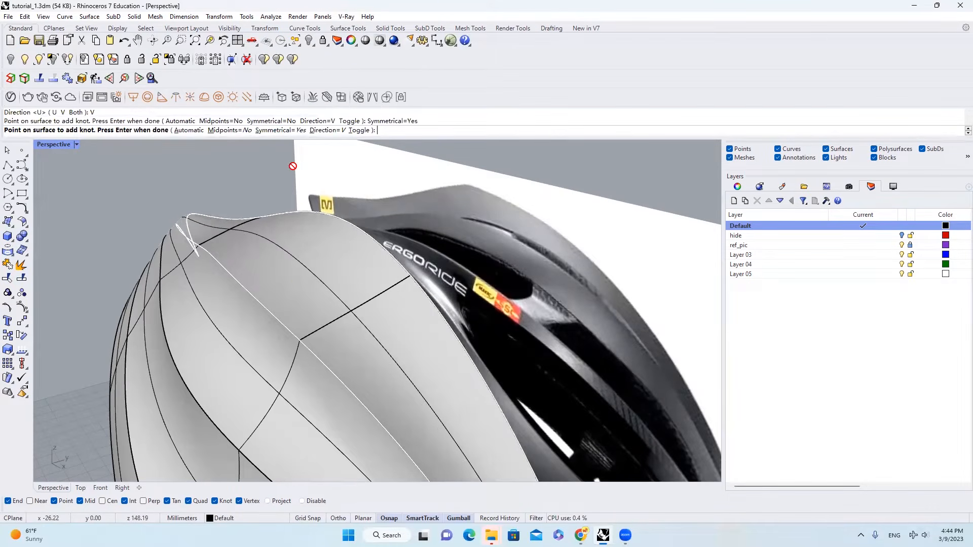
pyautogui.click(308, 333)
pyautogui.press('Return')
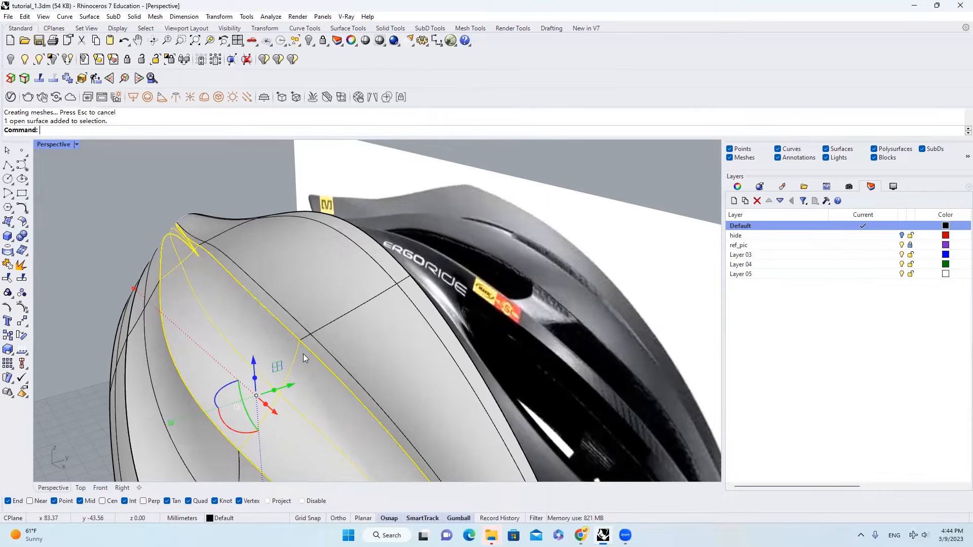
# Insert symmetrical V-direction knots near both long edges of the second and third strips below the crown strip
pyautogui.press('Return')
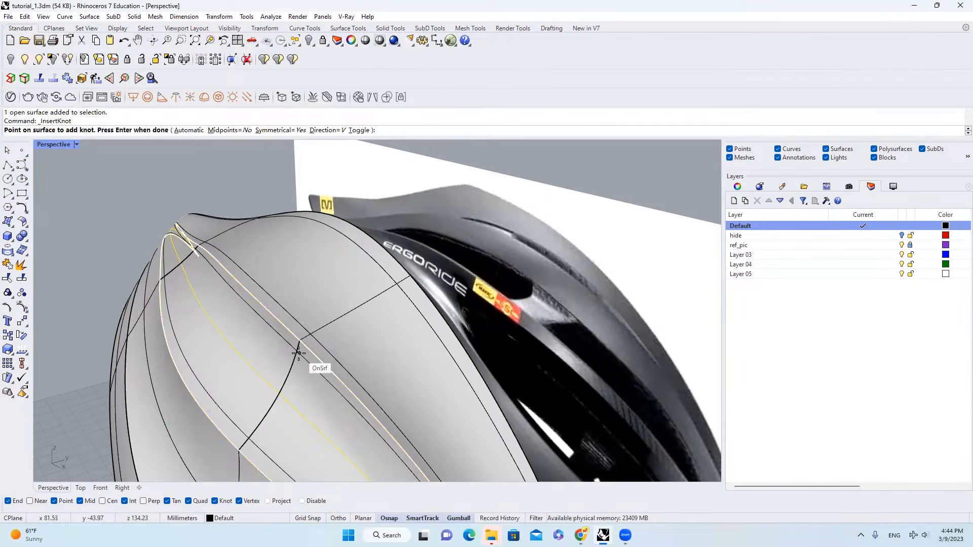
pyautogui.click(301, 352)
pyautogui.press('Return')
pyautogui.scroll(-5, 383, 249)
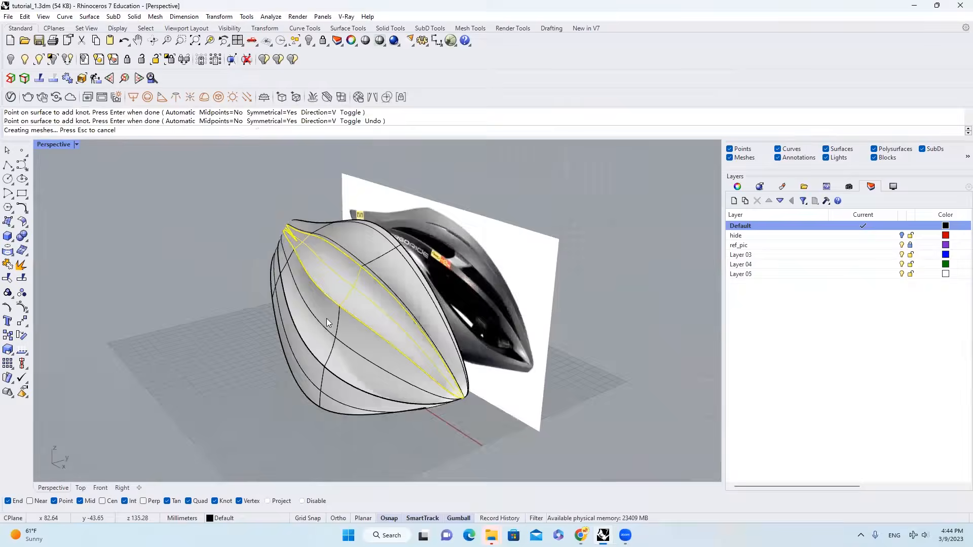
pyautogui.scroll(10, 335, 325)
pyautogui.press('Return')
pyautogui.click(359, 285)
pyautogui.press('Return')
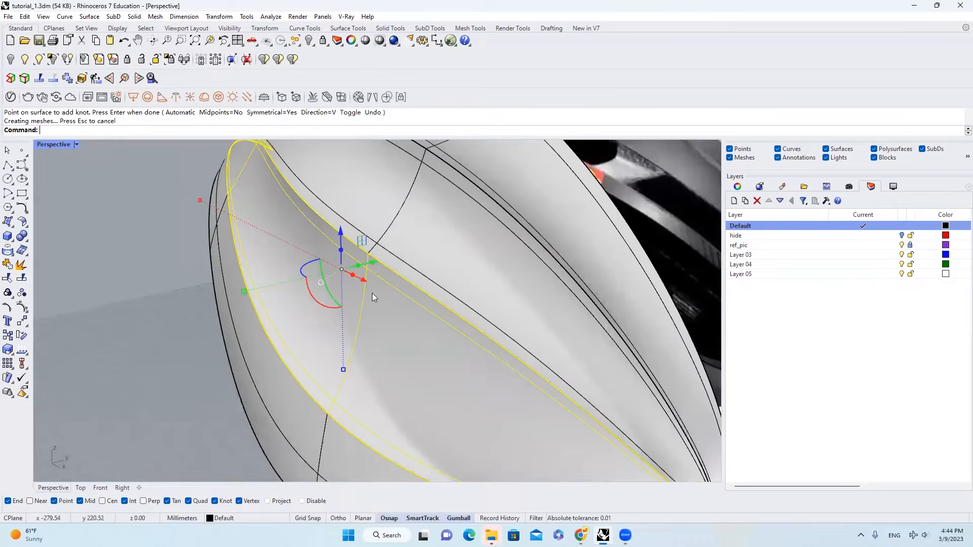
# Insert a V-direction knot near the upper edge of the lowest strip, with Symmetrical set to No
pyautogui.scroll(-5, 357, 352)
pyautogui.scroll(10, 363, 347)
pyautogui.press('Return')
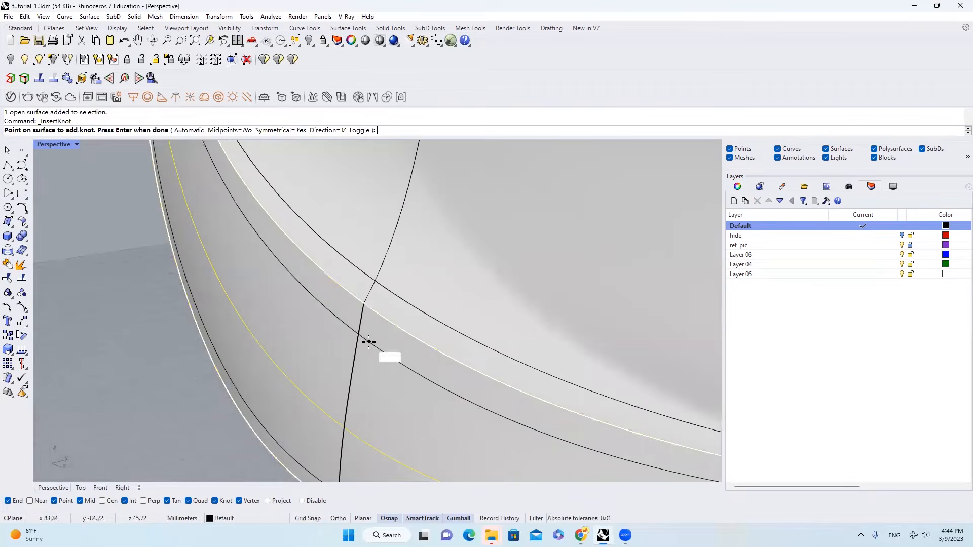
pyautogui.click(281, 131)
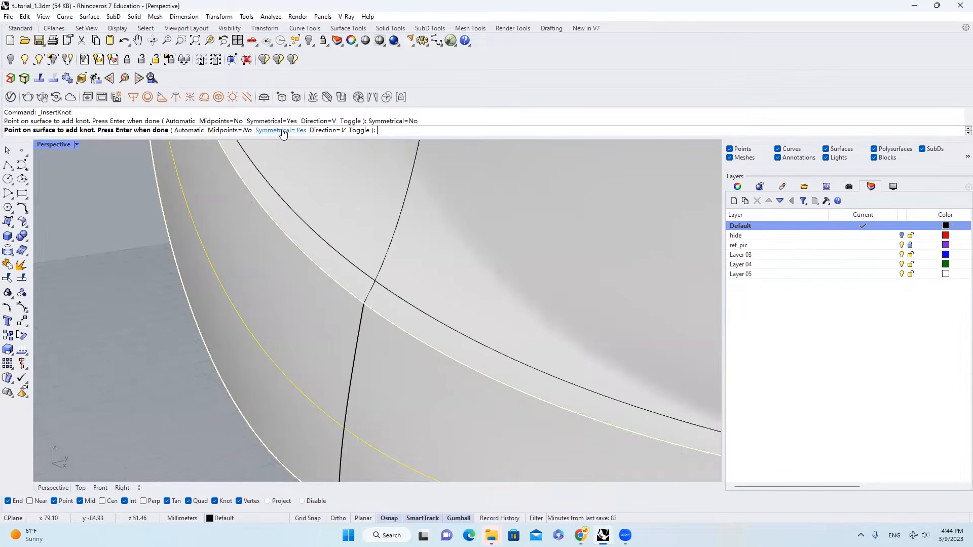
pyautogui.click(366, 332)
pyautogui.press('Return')
pyautogui.scroll(-5, 311, 365)
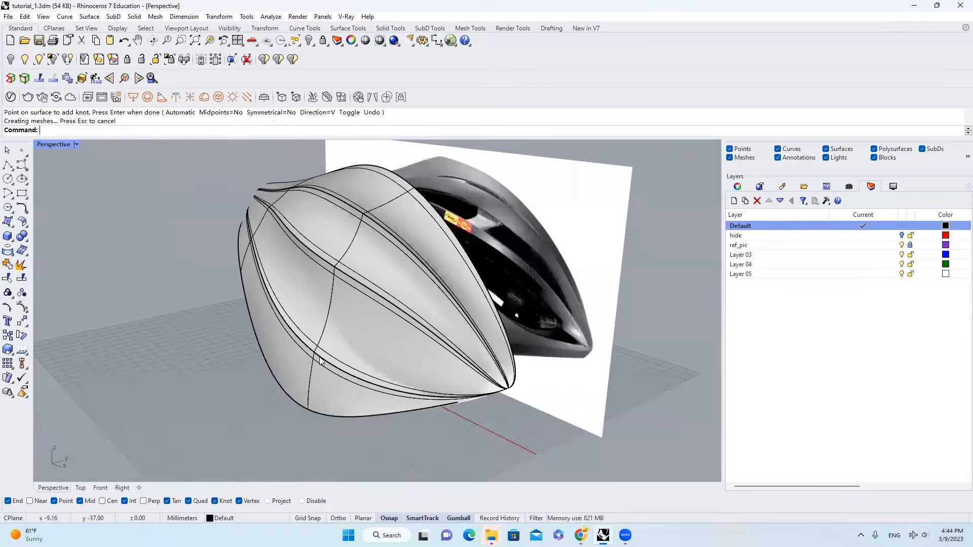
# Display the crown strip's control points and examine the rows near its edges
pyautogui.click(319, 361)
pyautogui.scroll(5, 320, 361)
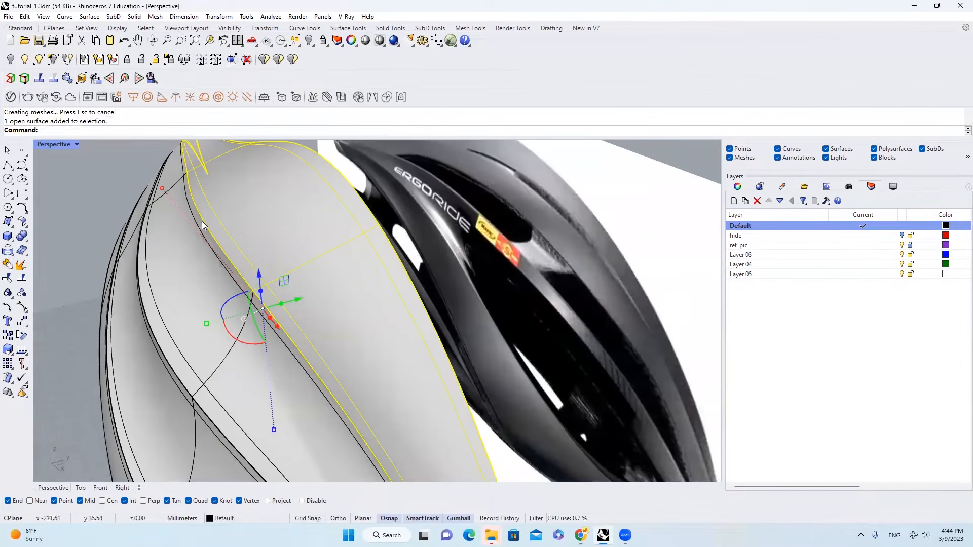
pyautogui.click(21, 306)
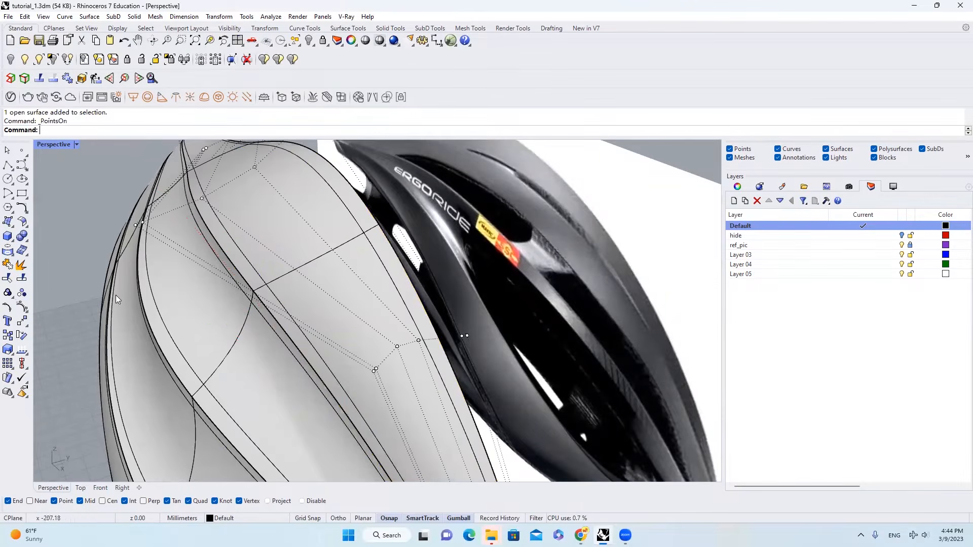
pyautogui.moveTo(325, 266); pyautogui.dragTo(251, 281, button='right')
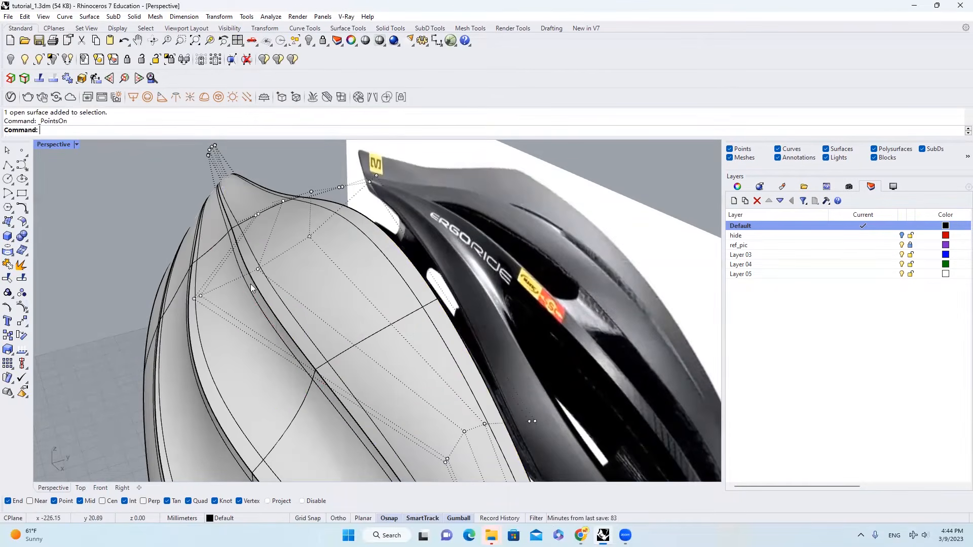
pyautogui.moveTo(319, 228)
pyautogui.mouseDown(button='right')
pyautogui.moveTo(373, 188)
pyautogui.moveTo(311, 235)
pyautogui.mouseUp(button='right')
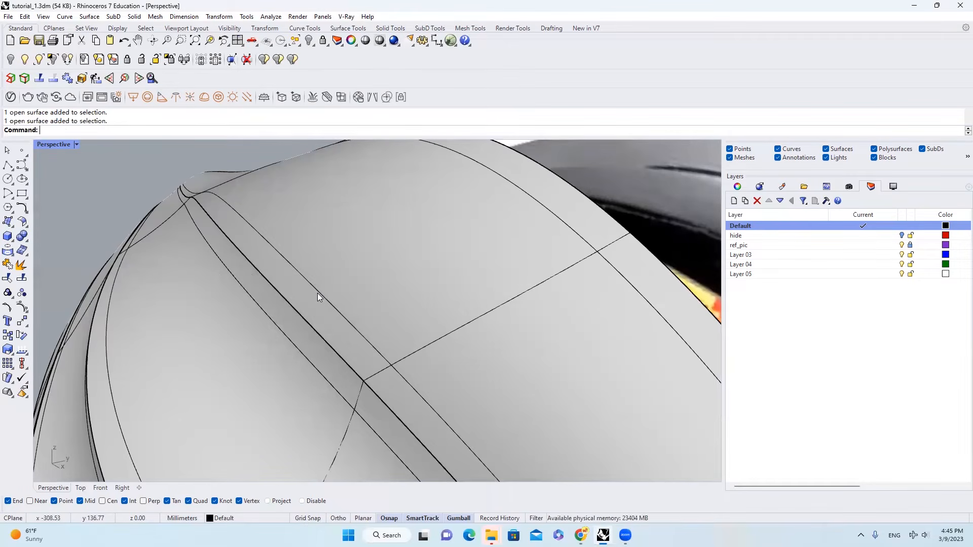
# Match the shared edge of the crown and second strips with MatchSrf, using Tangency, Preserve other end Curvature, and Average surfaces
pyautogui.write('tchSrf')
pyautogui.press('Return')
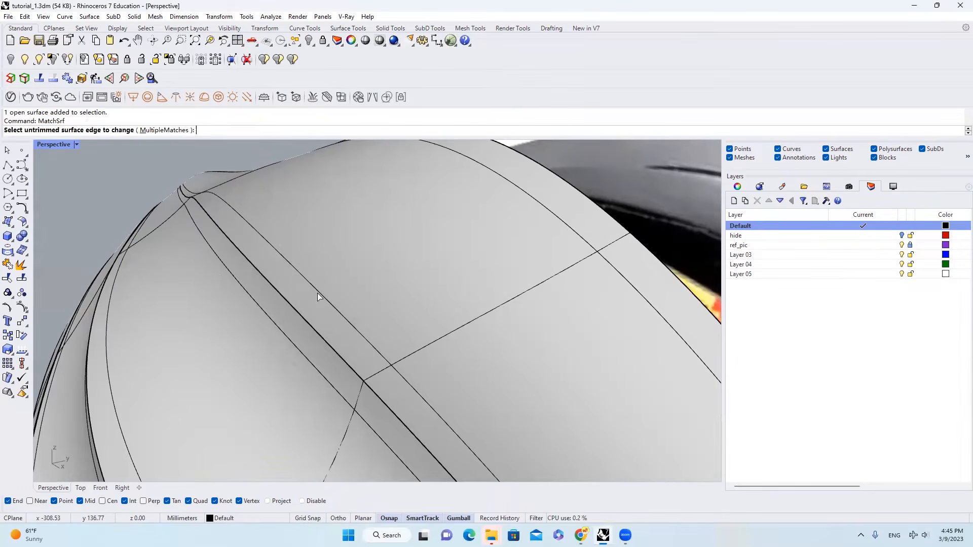
pyautogui.click(302, 313)
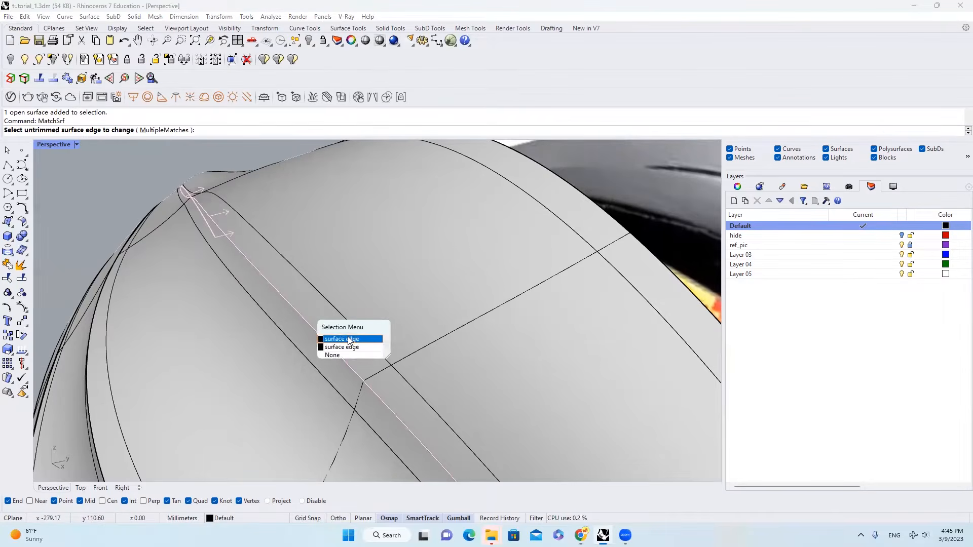
pyautogui.click(349, 340)
pyautogui.click(316, 332)
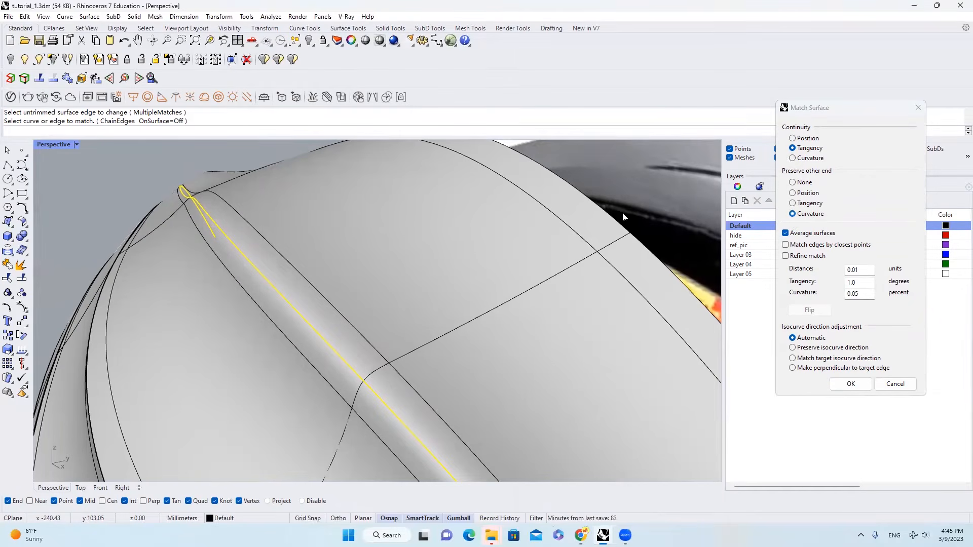
pyautogui.scroll(-14, 534, 218)
pyautogui.moveTo(515, 219); pyautogui.dragTo(355, 293, button='right')
pyautogui.scroll(13, 333, 291)
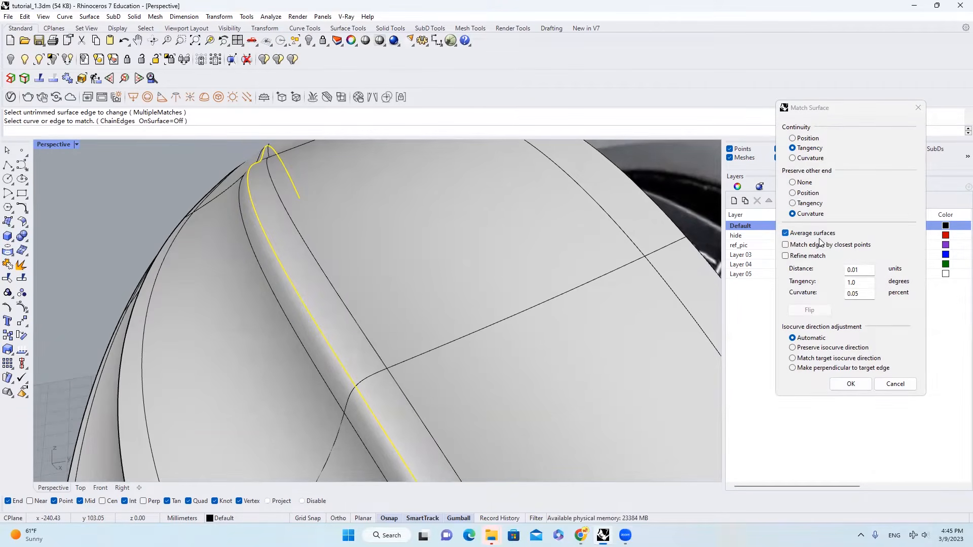
pyautogui.click(850, 384)
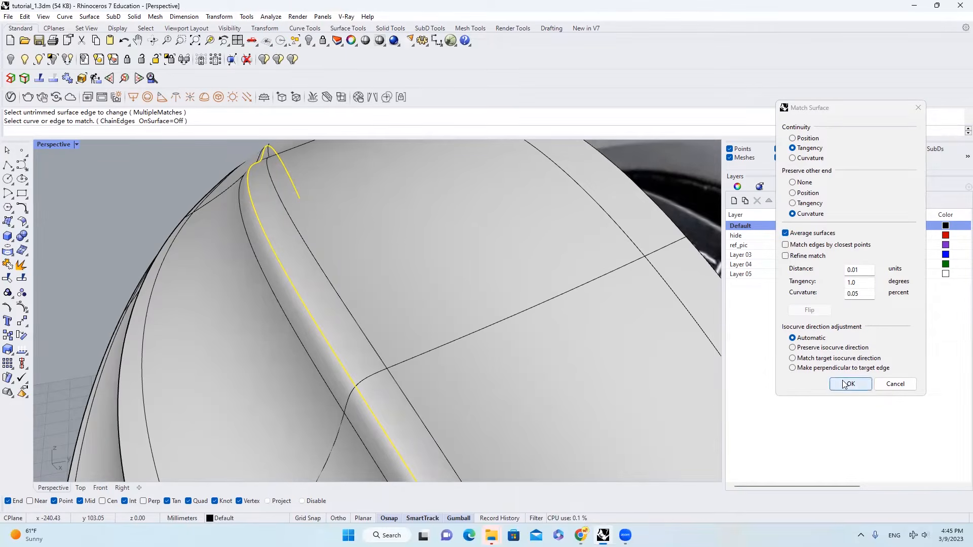
# Match the shared edge of the second and third strips with the same tangency and averaging settings
pyautogui.scroll(-10, 487, 269)
pyautogui.moveTo(467, 292); pyautogui.dragTo(467, 259, button='right')
pyautogui.scroll(3, 456, 310)
pyautogui.press('Return')
pyautogui.click(481, 270)
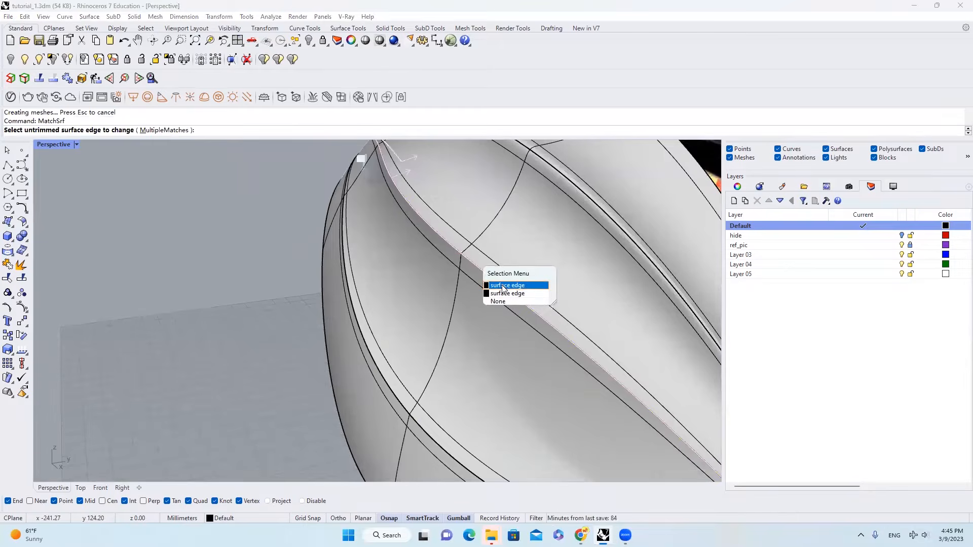
pyautogui.click(504, 284)
pyautogui.click(481, 273)
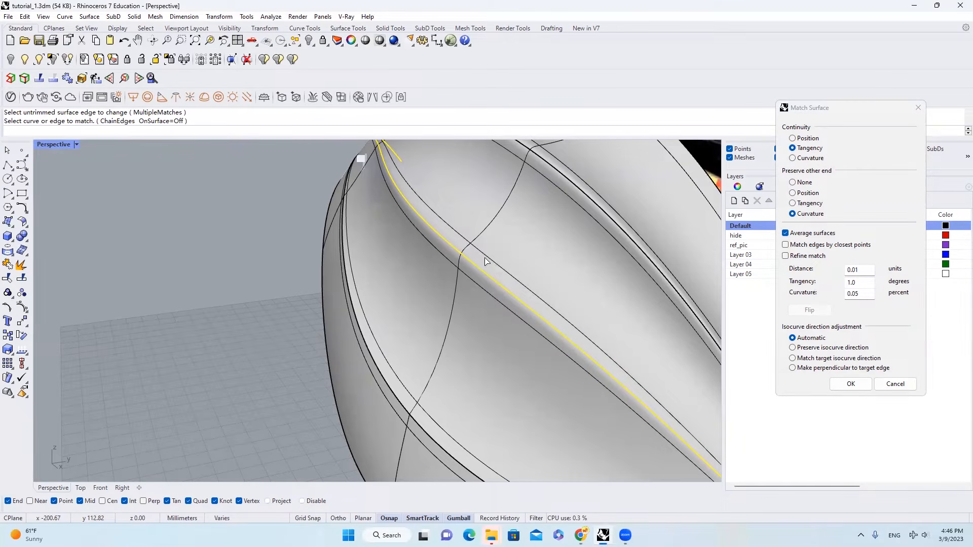
pyautogui.click(853, 385)
# Match the shared edge of the third and lowest strips for tangency, averaging both surfaces
pyautogui.scroll(-6, 487, 313)
pyautogui.scroll(7, 456, 320)
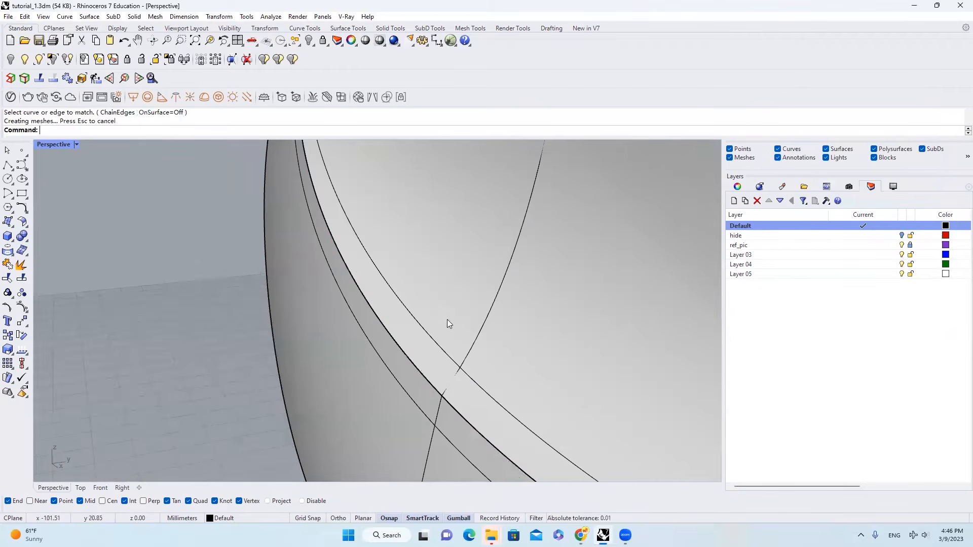
pyautogui.rightClick(447, 319)
pyautogui.click(418, 369)
pyautogui.click(459, 394)
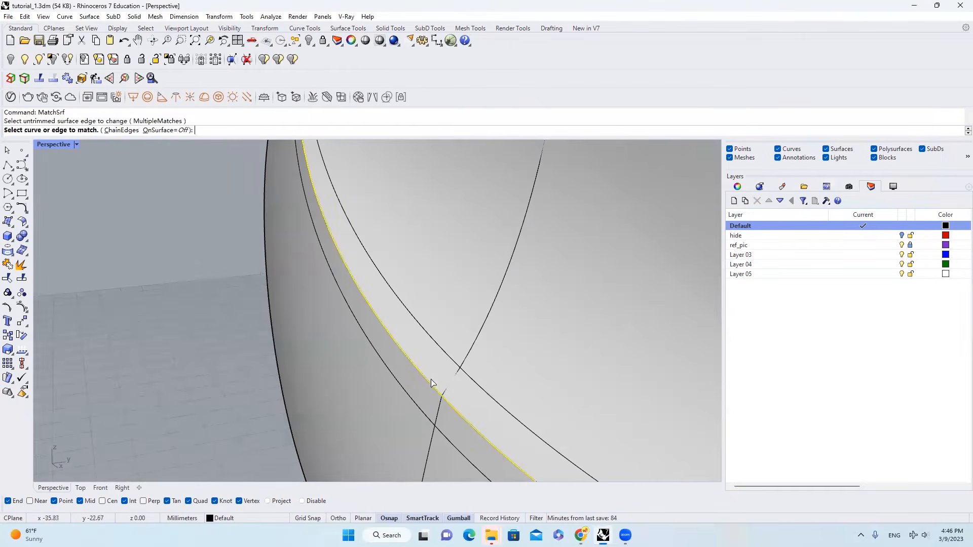
pyautogui.click(459, 393)
pyautogui.press('Return')
# Join the four matched strips into one polysurface and undo the join
pyautogui.scroll(-8, 515, 353)
pyautogui.click(524, 352)
pyautogui.moveTo(491, 356); pyautogui.dragTo(556, 361, button='right')
pyautogui.moveTo(554, 351); pyautogui.dragTo(377, 285)
pyautogui.moveTo(560, 290); pyautogui.dragTo(603, 312, button='right')
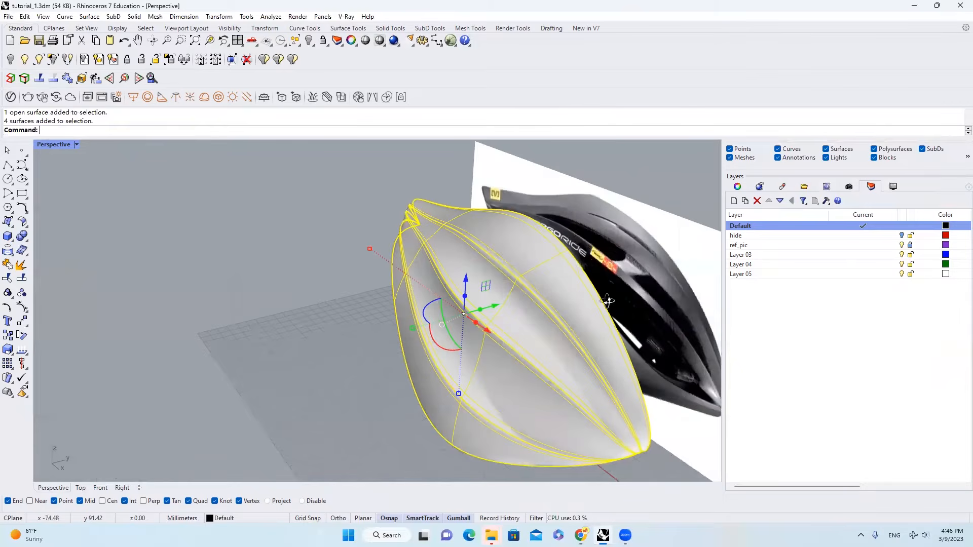
pyautogui.click(5, 266)
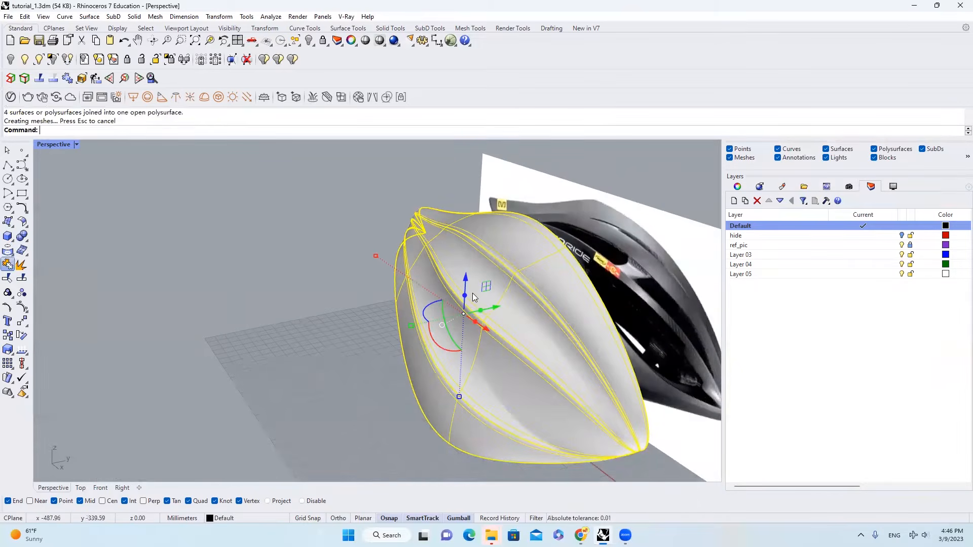
pyautogui.click(524, 316)
pyautogui.hotkey('ctrl', 'z')
# Try merging the crown and second strips with MergeSrf at Smooth Yes, inspect the seam, and undo the merge
pyautogui.moveTo(540, 296); pyautogui.dragTo(459, 282, button='right')
pyautogui.click(459, 287)
pyautogui.scroll(4, 447, 249)
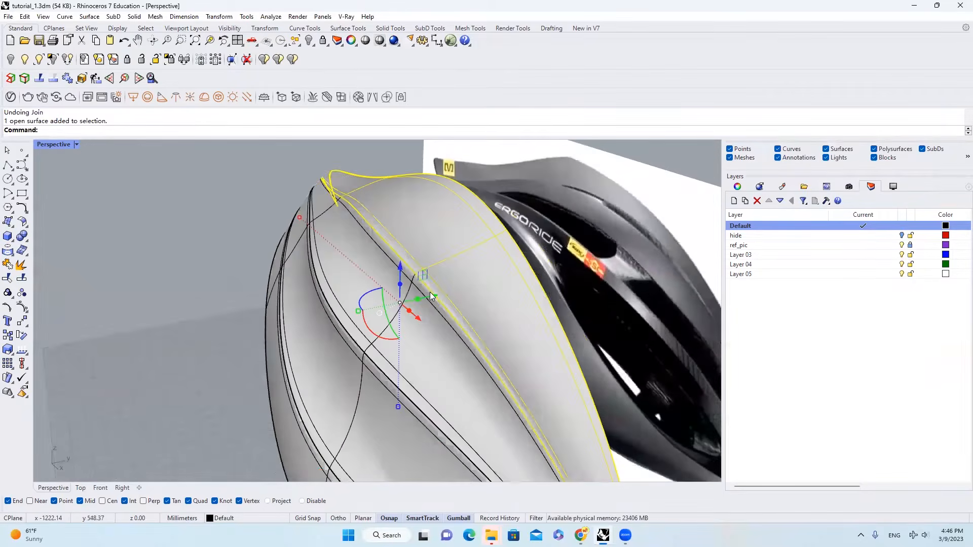
pyautogui.scroll(4, 430, 296)
pyautogui.scroll(-2, 434, 231)
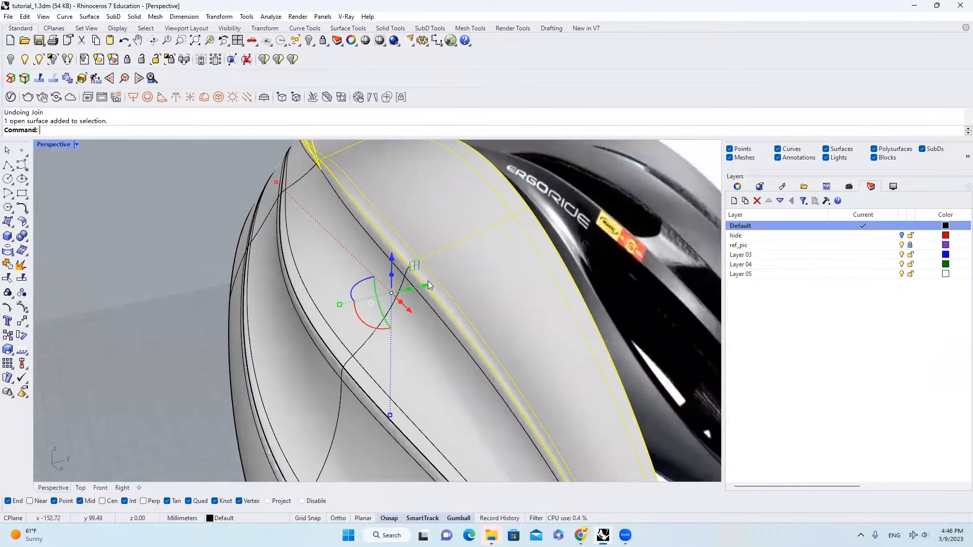
pyautogui.moveTo(446, 239); pyautogui.dragTo(403, 242, button='right')
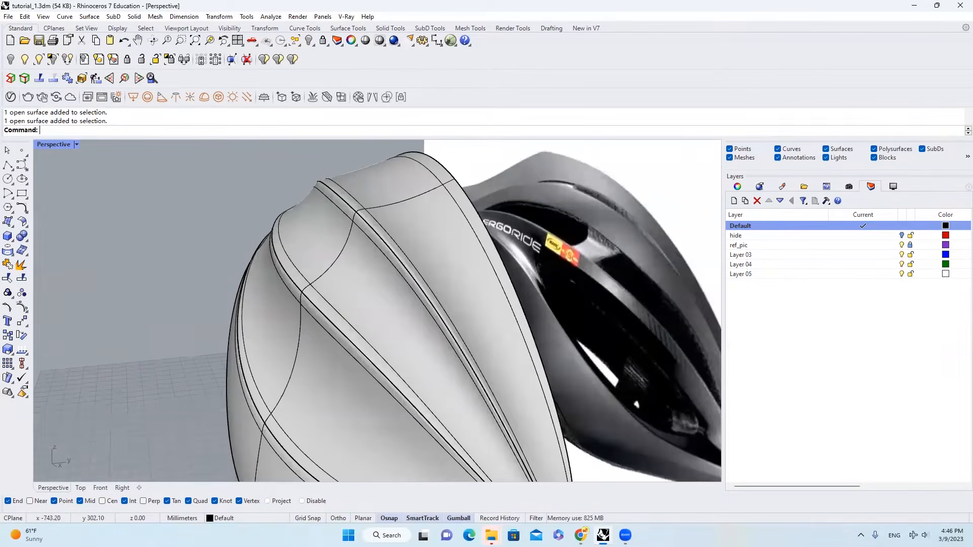
pyautogui.write('MergeSrf')
pyautogui.press('Return')
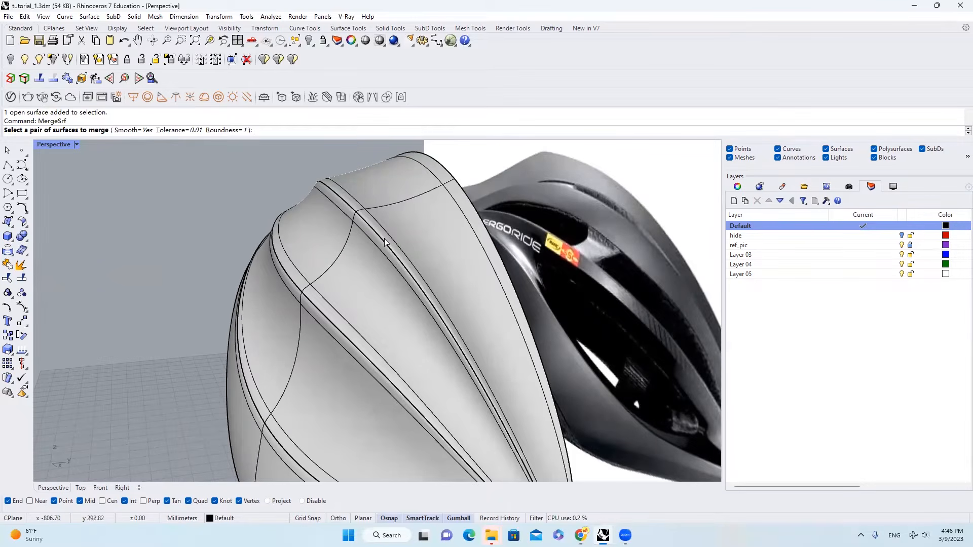
pyautogui.click(386, 244)
pyautogui.click(411, 266)
pyautogui.click(395, 259)
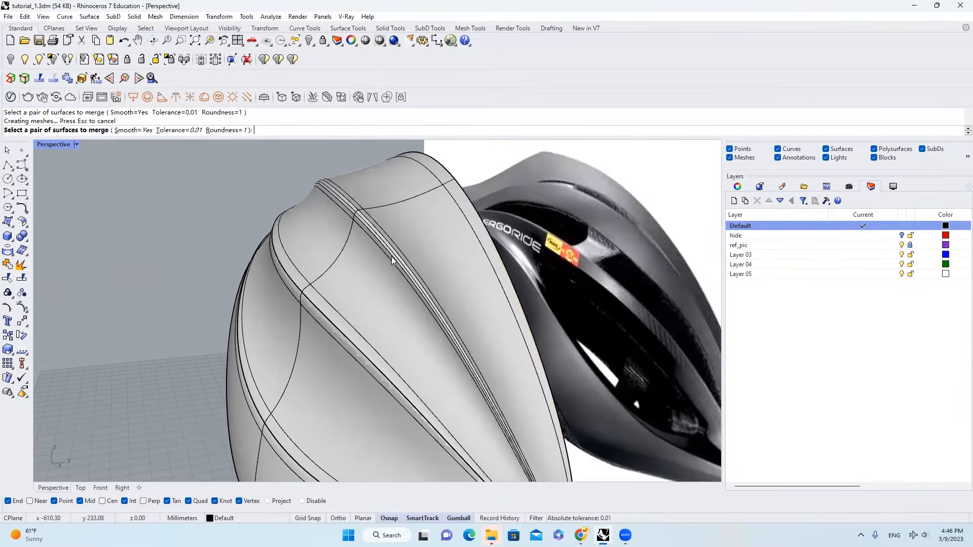
pyautogui.scroll(5, 368, 224)
pyautogui.scroll(6, 387, 227)
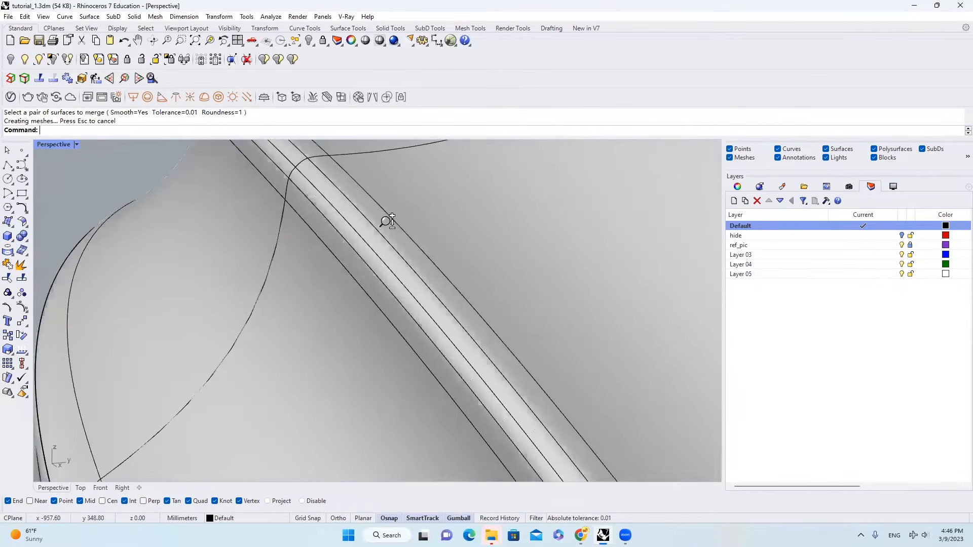
pyautogui.scroll(-5, 387, 227)
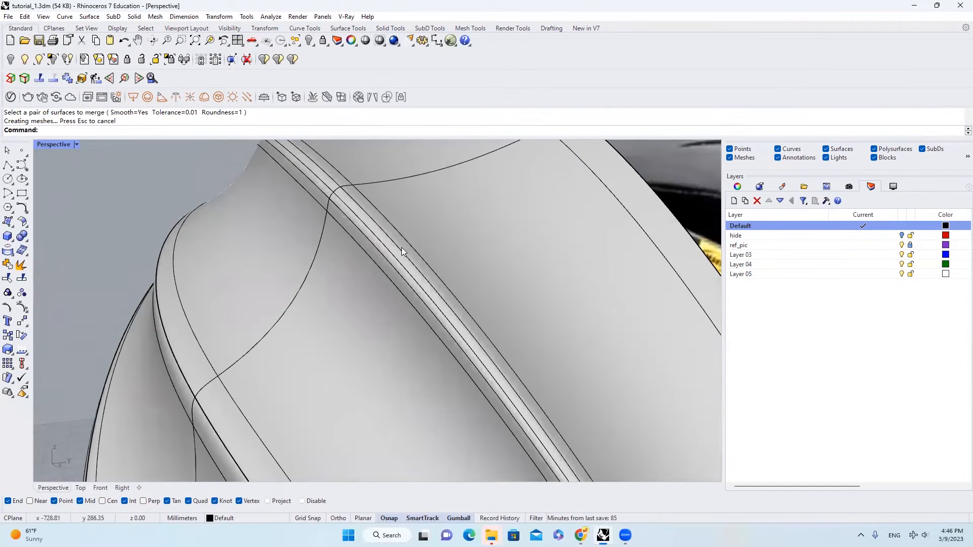
pyautogui.hotkey('ctrl', 'z')
# Merge the crown and second strips with MergeSrf, setting Smooth to No, and select the merged surface to check it
pyautogui.press('Return')
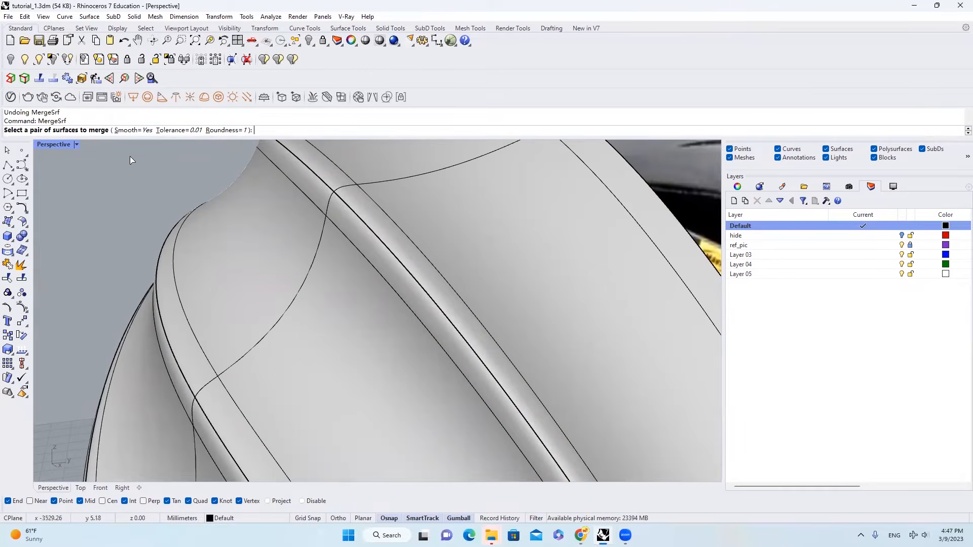
pyautogui.click(132, 133)
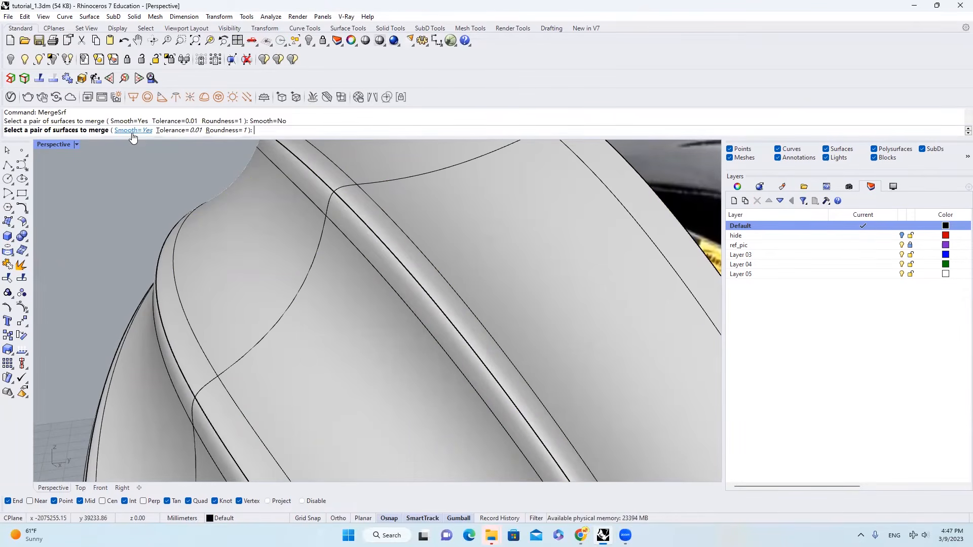
pyautogui.click(375, 231)
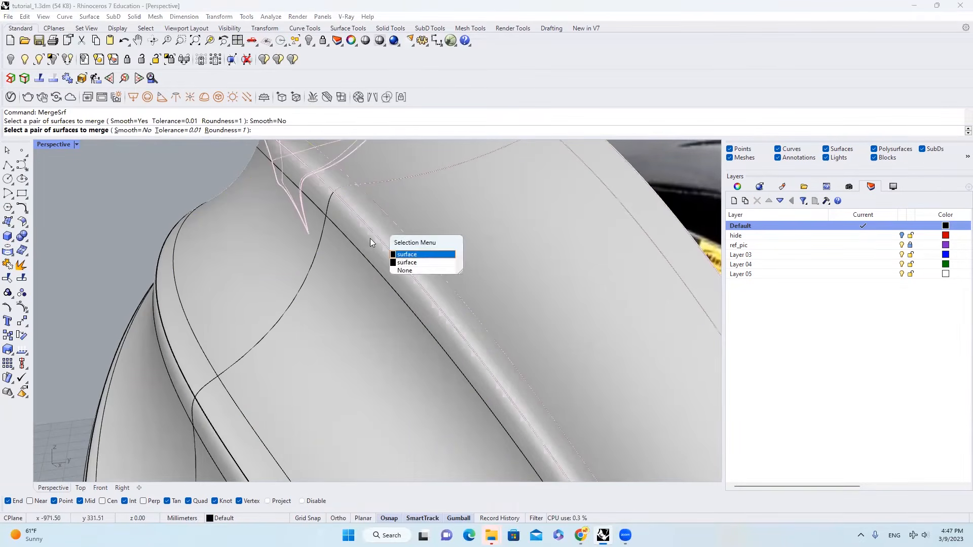
pyautogui.click(400, 254)
pyautogui.click(377, 255)
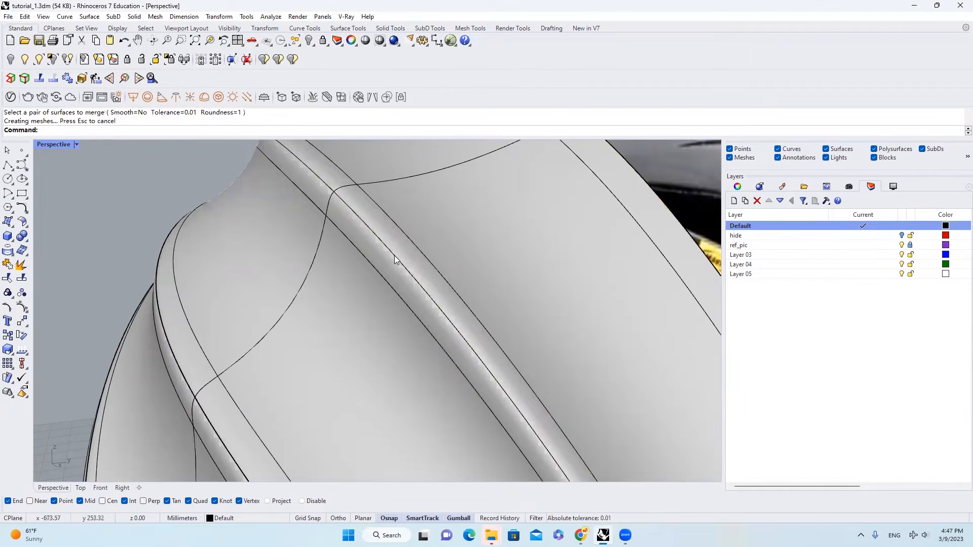
pyautogui.click(422, 263)
pyautogui.scroll(-5, 433, 230)
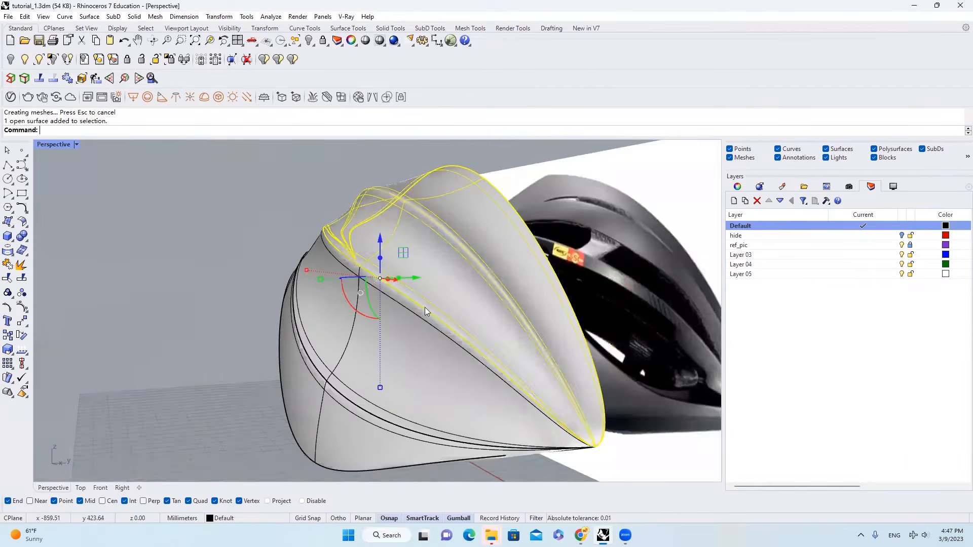
# Merge the third and lowest strips into the upper surface with MergeSrf, keeping Smooth at No
pyautogui.scroll(6, 427, 308)
pyautogui.press('Return')
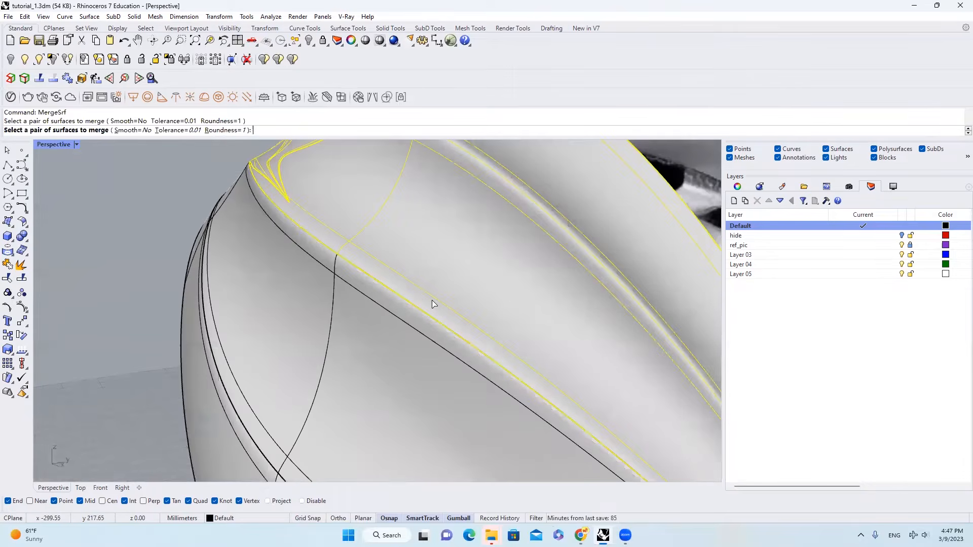
pyautogui.press('Escape')
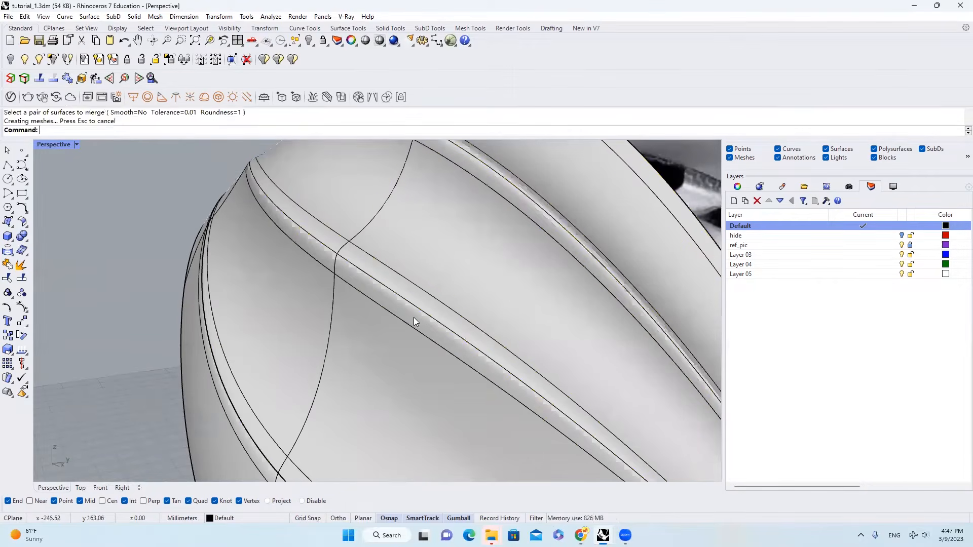
pyautogui.scroll(-5, 414, 318)
pyautogui.scroll(4, 433, 296)
pyautogui.press('Return')
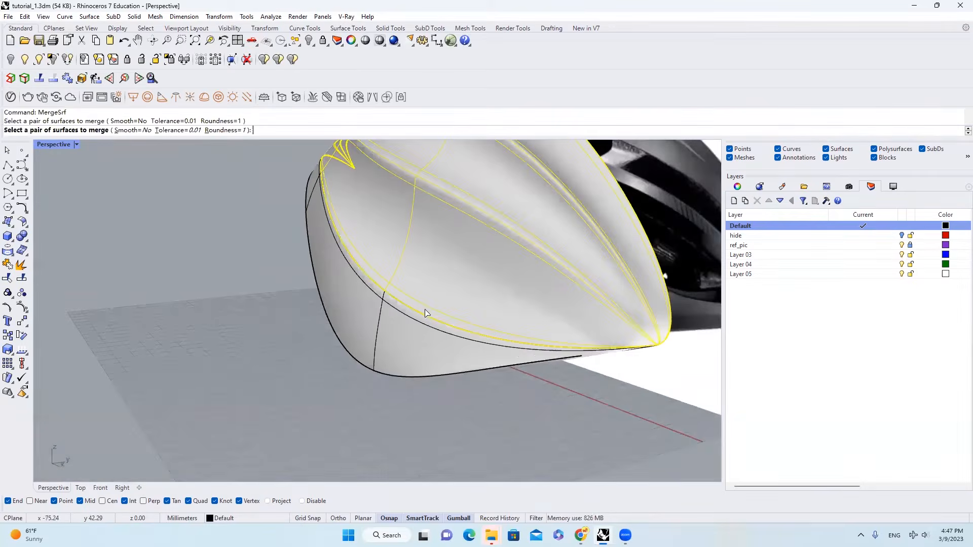
pyautogui.press('Escape')
# Mirror the merged half shell to preview the full helmet and undo the mirror
pyautogui.click(456, 298)
pyautogui.scroll(-5, 463, 298)
pyautogui.scroll(2, 436, 300)
pyautogui.moveTo(434, 302); pyautogui.dragTo(461, 280, button='right')
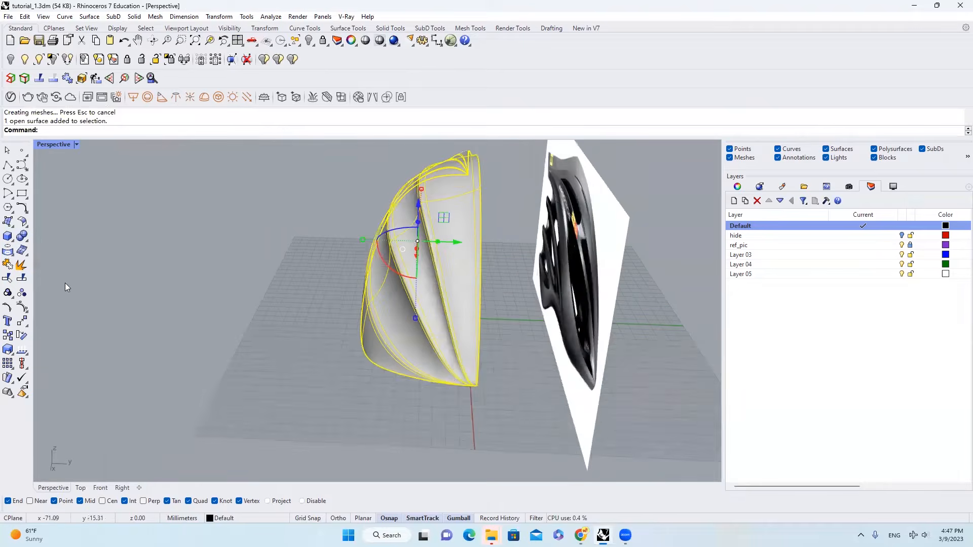
pyautogui.click(25, 308)
pyautogui.scroll(4, 479, 218)
pyautogui.moveTo(479, 218); pyautogui.dragTo(546, 306, button='right')
pyautogui.press('Escape')
pyautogui.click(506, 303)
pyautogui.hotkey('ctrl', 'z')
pyautogui.scroll(-7, 507, 325)
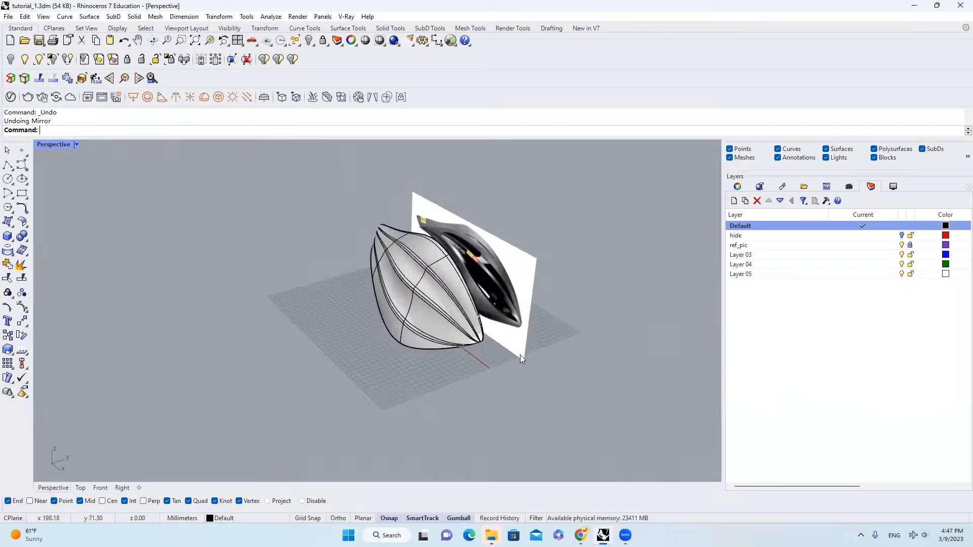
# Mirror the merged half shell across the centre plane, starting at 0 and running along the X axis
pyautogui.scroll(6, 517, 350)
pyautogui.moveTo(456, 330); pyautogui.dragTo(414, 311, button='right')
pyautogui.click(413, 311)
pyautogui.press('Return')
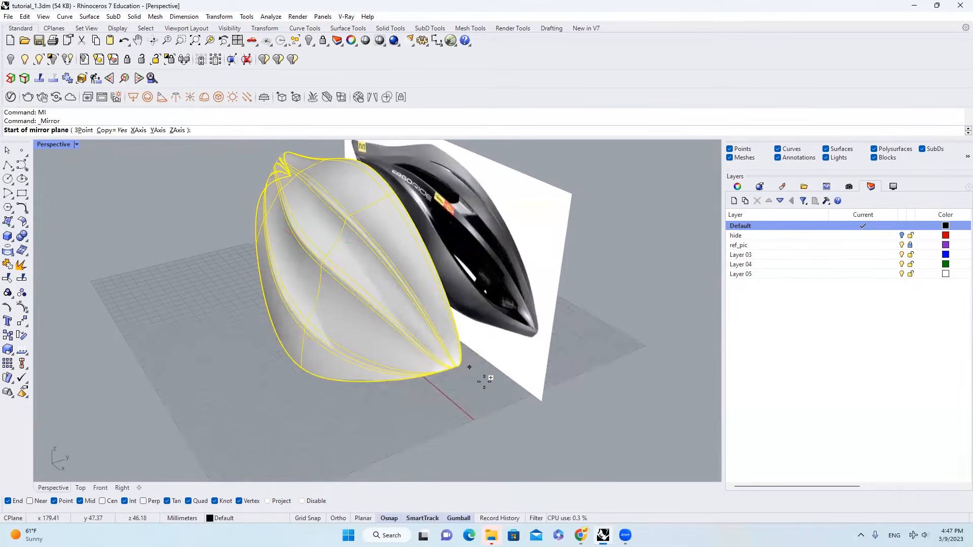
pyautogui.write('0')
pyautogui.press('Return')
pyautogui.scroll(-2, 493, 425)
pyautogui.click(500, 427)
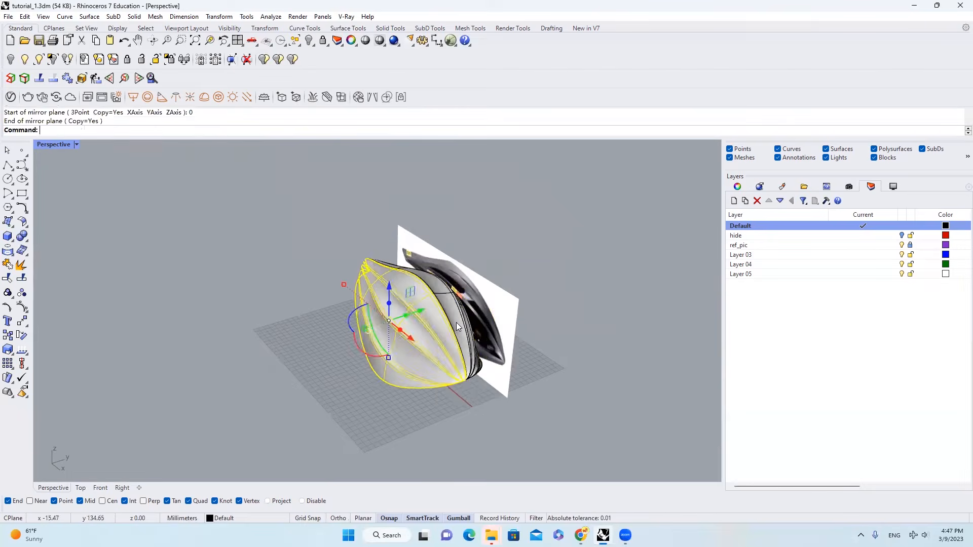
# Match the two half shells along the centre seam with MatchSrf, using Tangency, Curvature for the other end, and Average surfaces
pyautogui.scroll(3, 457, 324)
pyautogui.scroll(6, 416, 304)
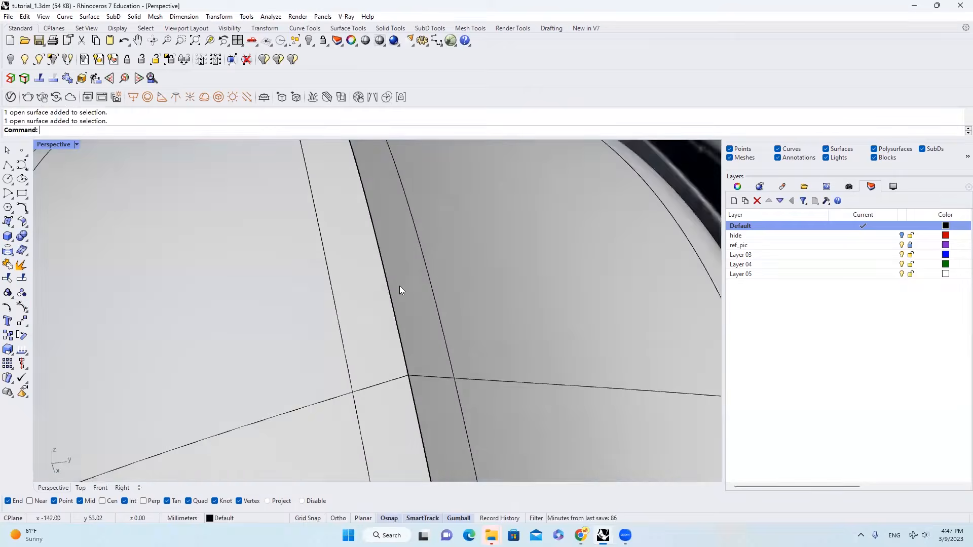
pyautogui.scroll(-2, 400, 286)
pyautogui.write('MatchSrf')
pyautogui.press('Return')
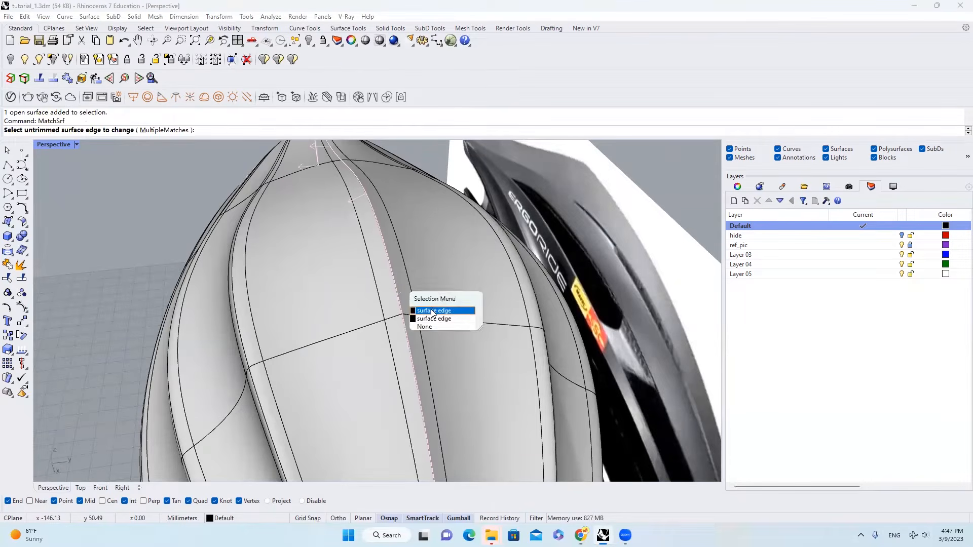
pyautogui.click(433, 311)
pyautogui.click(393, 277)
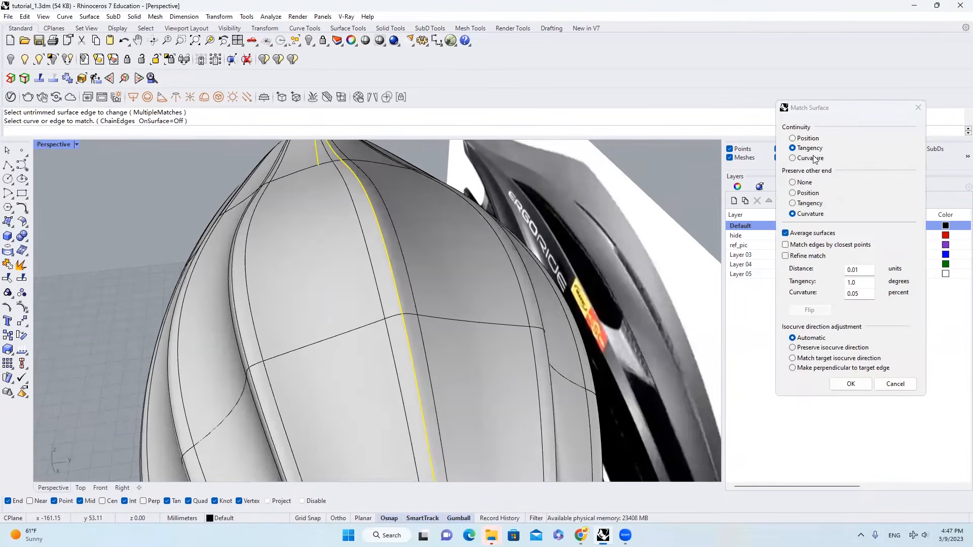
pyautogui.click(850, 385)
# Merge the two half shells across the centre seam with MergeSrf, keeping Smooth at No
pyautogui.moveTo(359, 264); pyautogui.dragTo(413, 276, button='right')
pyautogui.press('Escape')
pyautogui.write('MergeSrf')
pyautogui.press('Return')
pyautogui.click(353, 280)
pyautogui.click(342, 283)
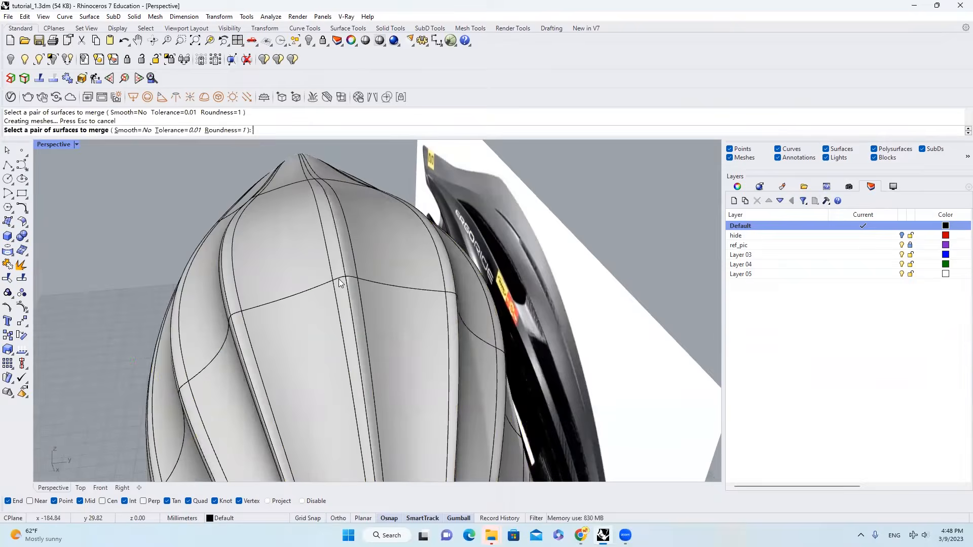
pyautogui.scroll(-5, 378, 311)
pyautogui.moveTo(378, 312); pyautogui.dragTo(456, 304, button='right')
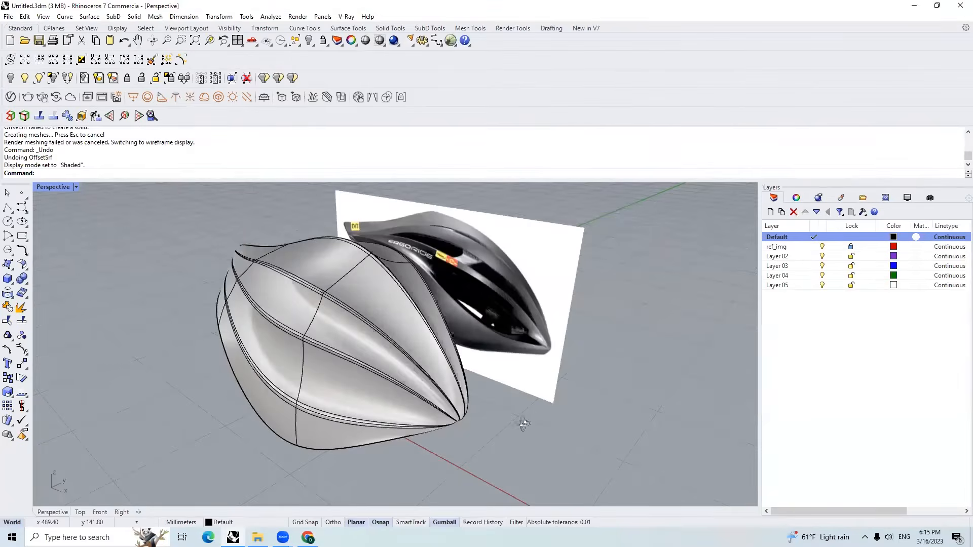
# Try offsetting the full shell inward by 15 mm with OffsetSrf, setting Loose to Yes and Solid to No
pyautogui.moveTo(524, 424); pyautogui.dragTo(517, 415, button='right')
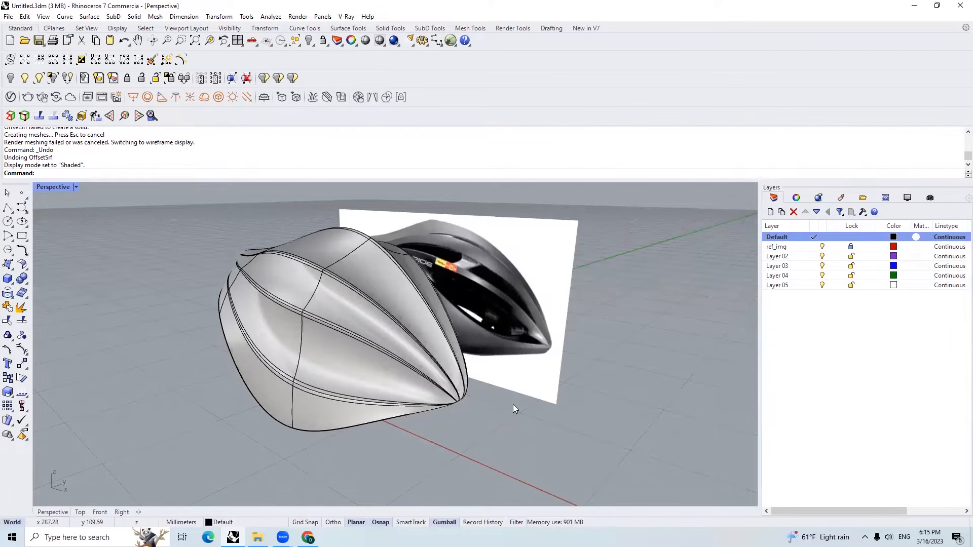
pyautogui.click(414, 321)
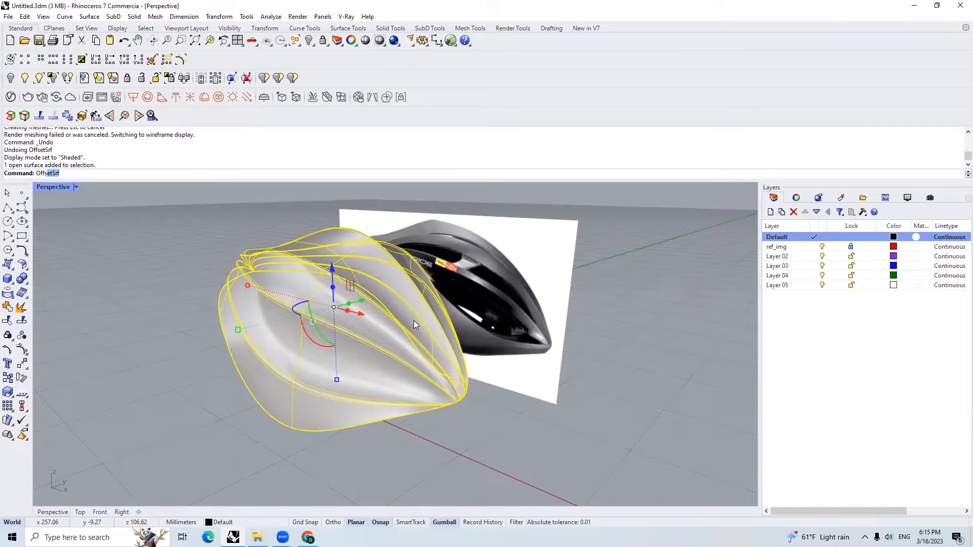
pyautogui.write('Offs')
pyautogui.press('Return')
pyautogui.click(391, 324)
pyautogui.moveTo(362, 268); pyautogui.dragTo(350, 293, button='right')
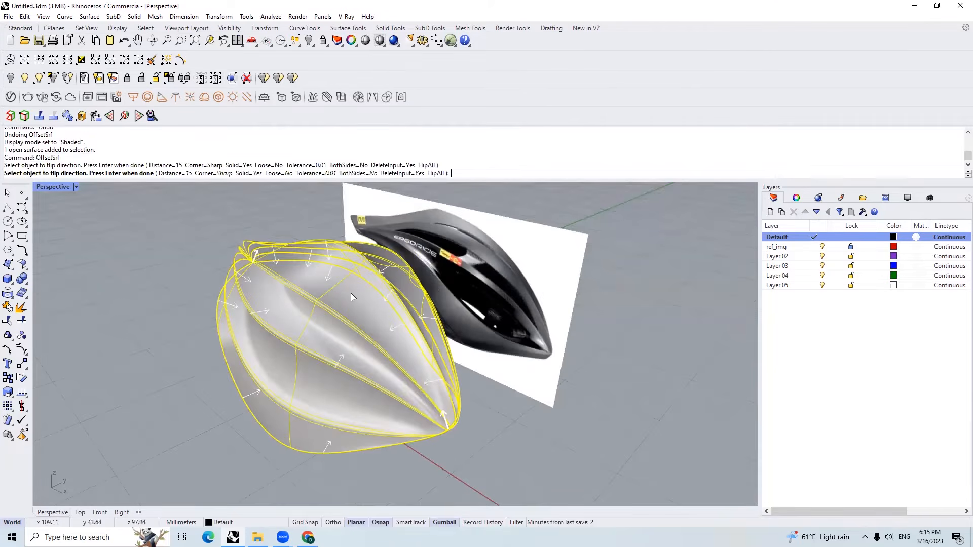
pyautogui.click(275, 174)
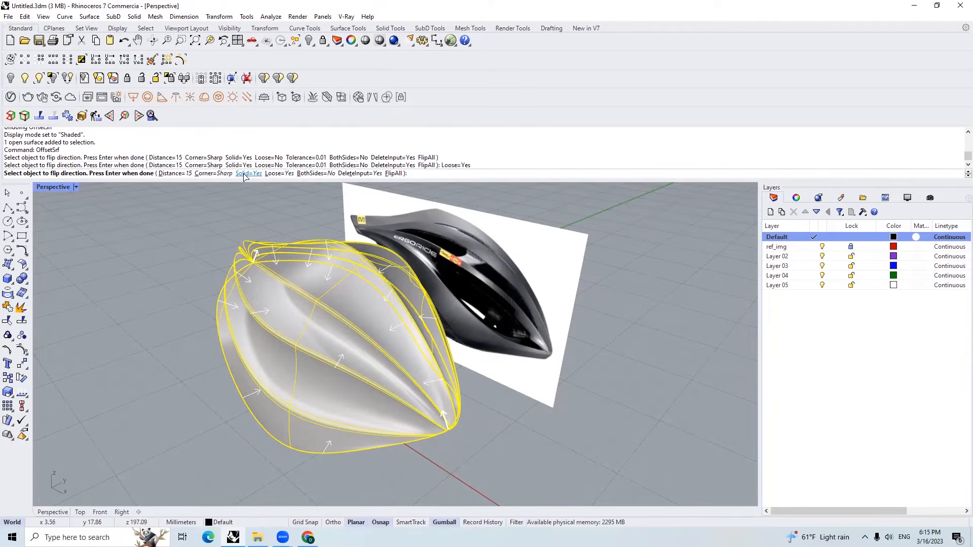
pyautogui.click(246, 173)
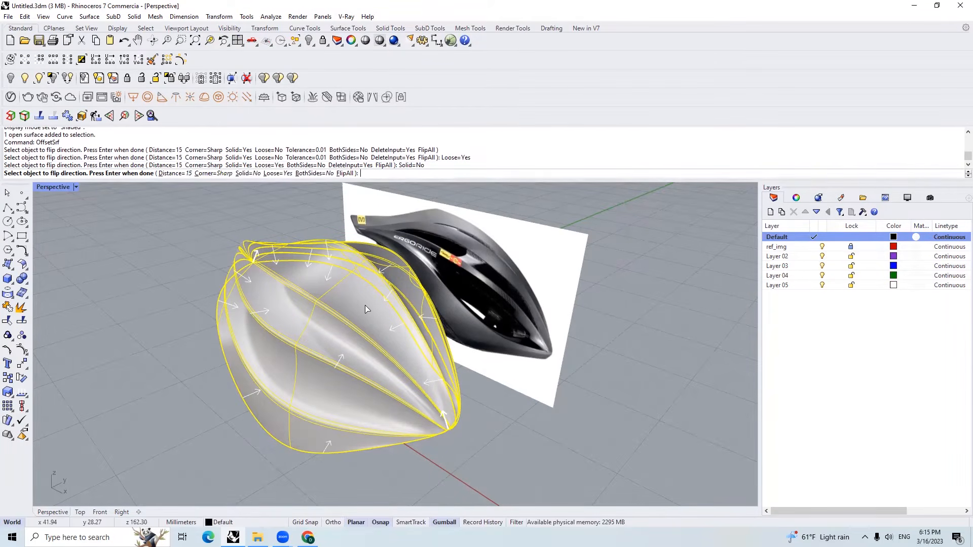
pyautogui.press('Return')
# Hide the original shell and examine the offset surface from several angles for distortion at the tips
pyautogui.middleClick(404, 361)
pyautogui.click(380, 354)
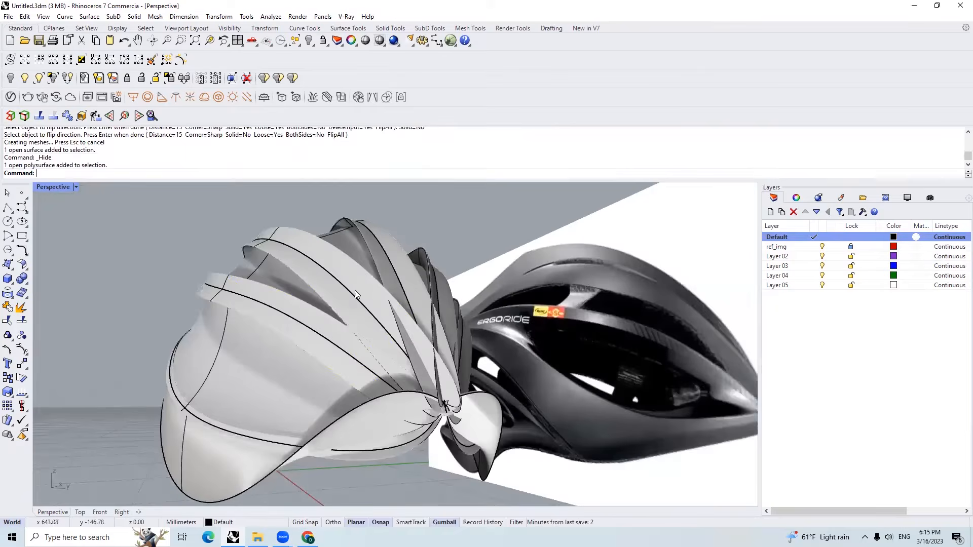
pyautogui.scroll(-3, 386, 304)
pyautogui.moveTo(354, 324); pyautogui.dragTo(374, 328, button='right')
pyautogui.scroll(-4, 397, 377)
pyautogui.moveTo(394, 365); pyautogui.dragTo(409, 353, button='right')
pyautogui.scroll(4, 397, 378)
pyautogui.click(409, 353)
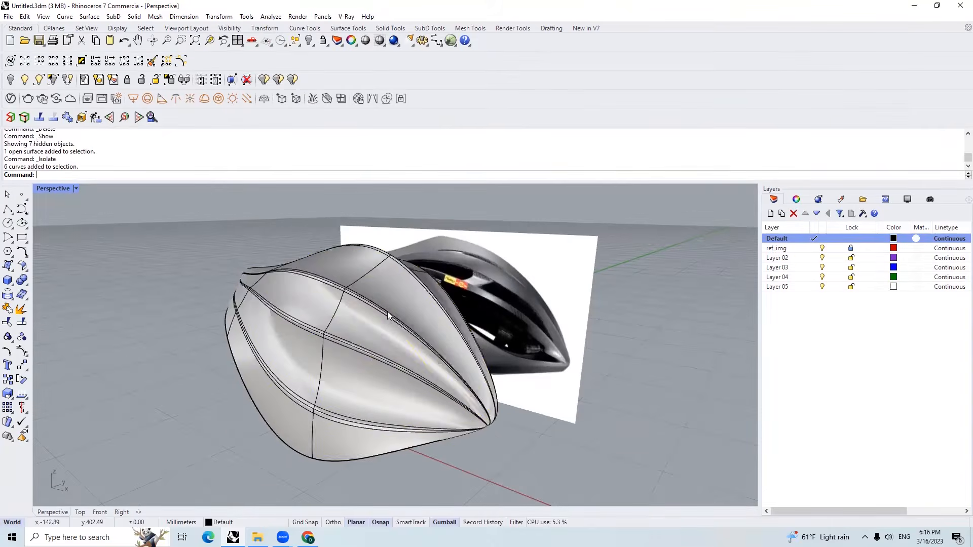
# Duplicate the full shell in place, with the Front view set to Wireframe display
pyautogui.click(387, 311)
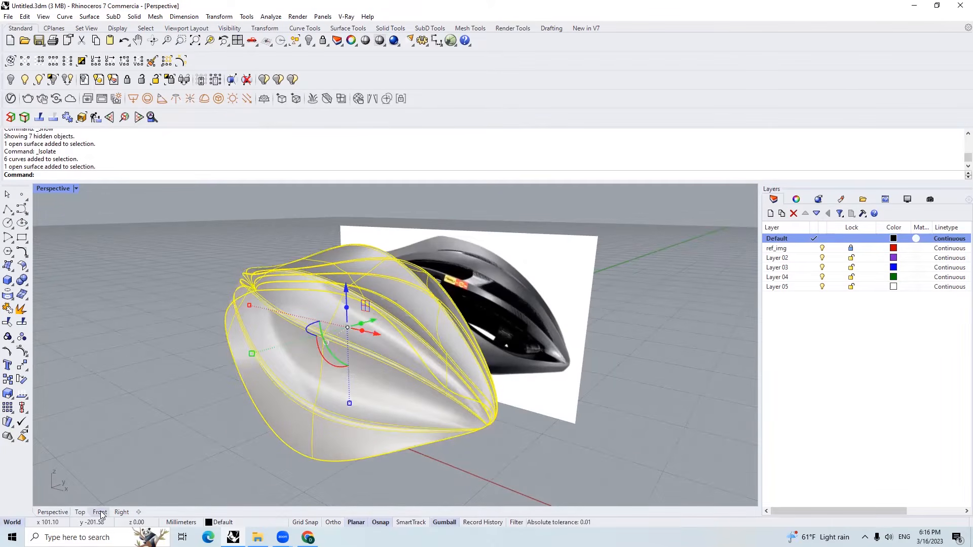
pyautogui.click(100, 513)
pyautogui.rightClick(101, 512)
pyautogui.click(110, 133)
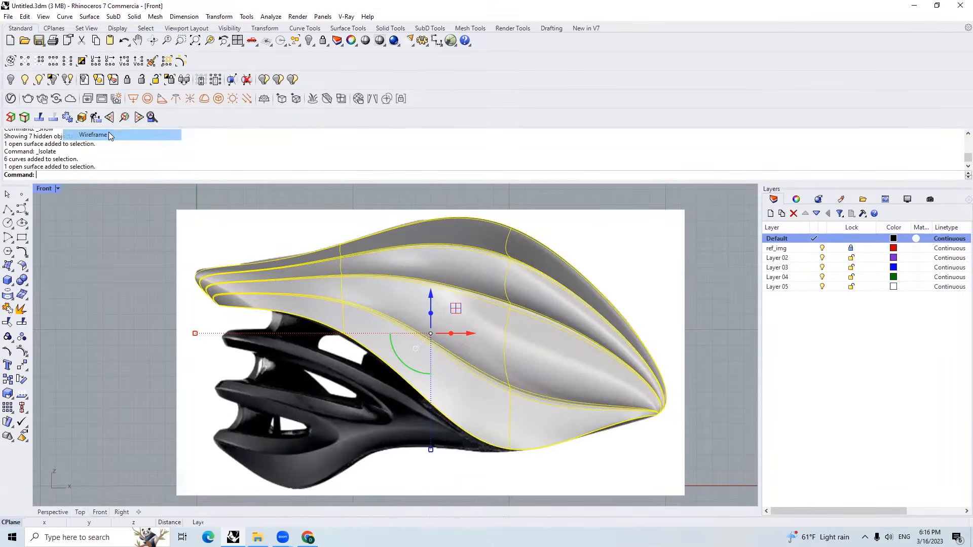
pyautogui.scroll(2, 318, 292)
pyautogui.scroll(-2, 318, 292)
pyautogui.hotkey('ctrl', 'c')
pyautogui.hotkey('ctrl', 'v')
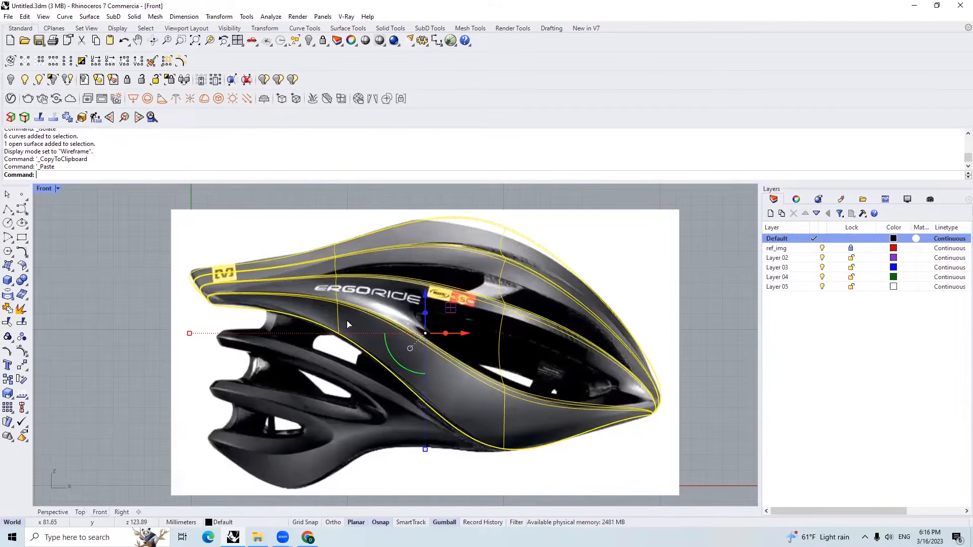
# Scale the shell copy down slightly in length and height in the Front view and in width in the Top view
pyautogui.scroll(2, 347, 321)
pyautogui.moveTo(154, 338); pyautogui.dragTo(173, 347)
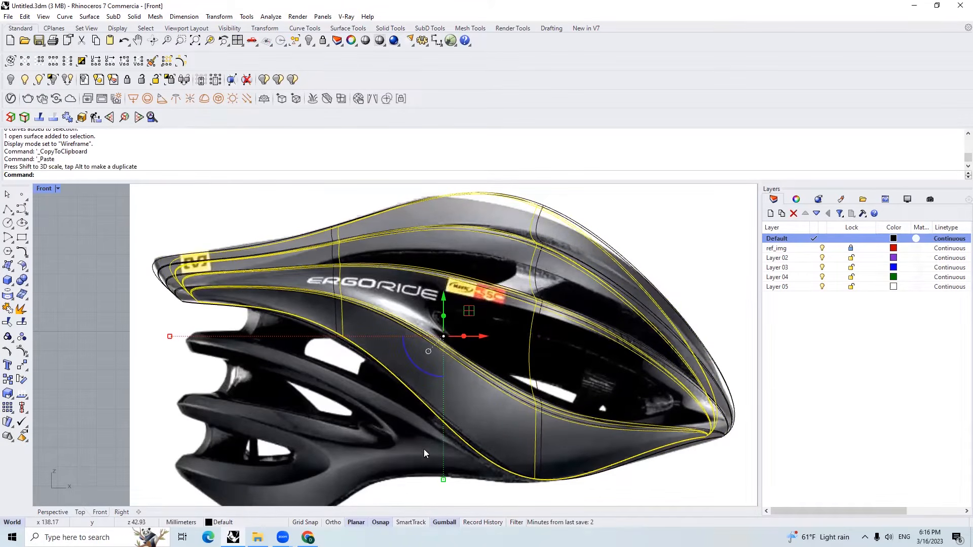
pyautogui.moveTo(444, 480); pyautogui.dragTo(453, 469)
pyautogui.click(80, 512)
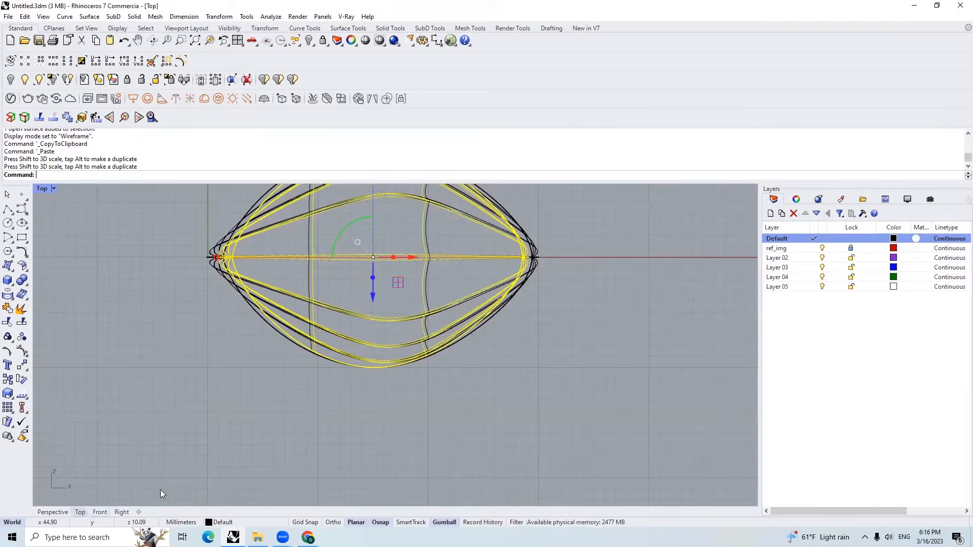
pyautogui.scroll(-3, 344, 345)
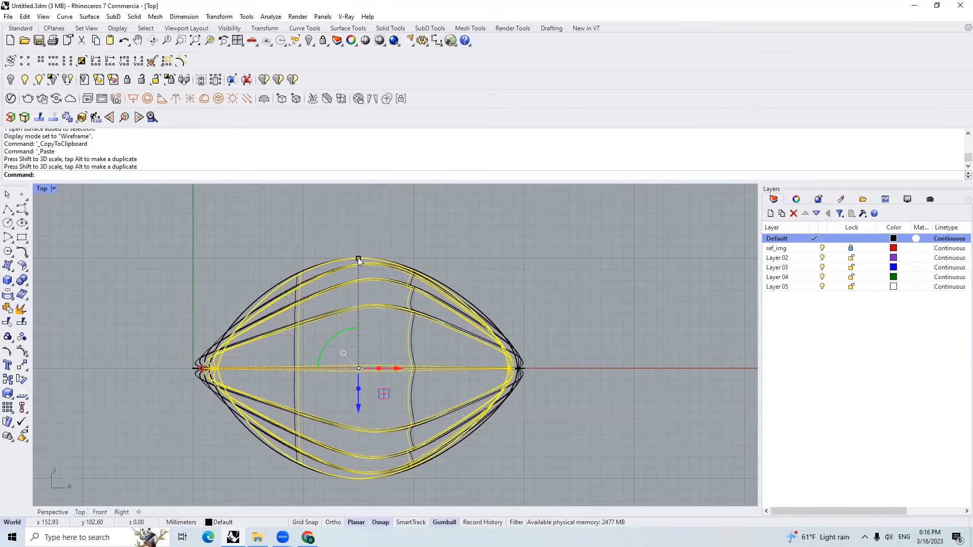
pyautogui.scroll(3, 358, 266)
pyautogui.click(52, 512)
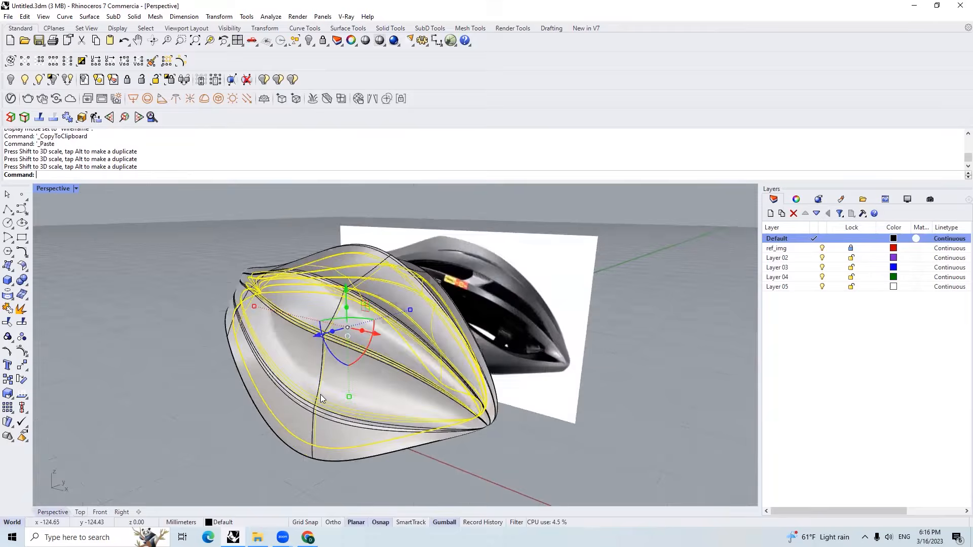
# Compare the scaled copy with the reference in the Front view, turn off the ref_img layer, and lock the original outer shell
pyautogui.click(100, 512)
pyautogui.scroll(3, 243, 298)
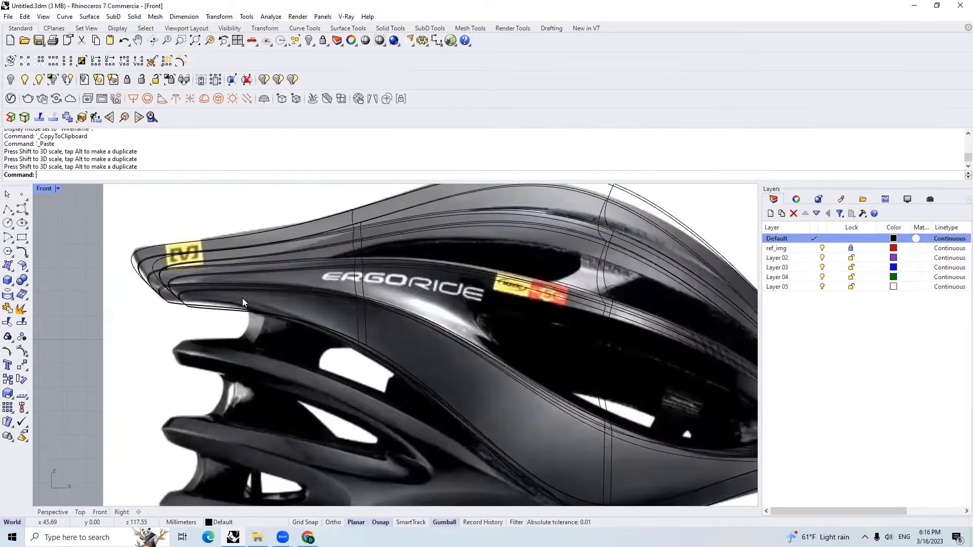
pyautogui.click(221, 317)
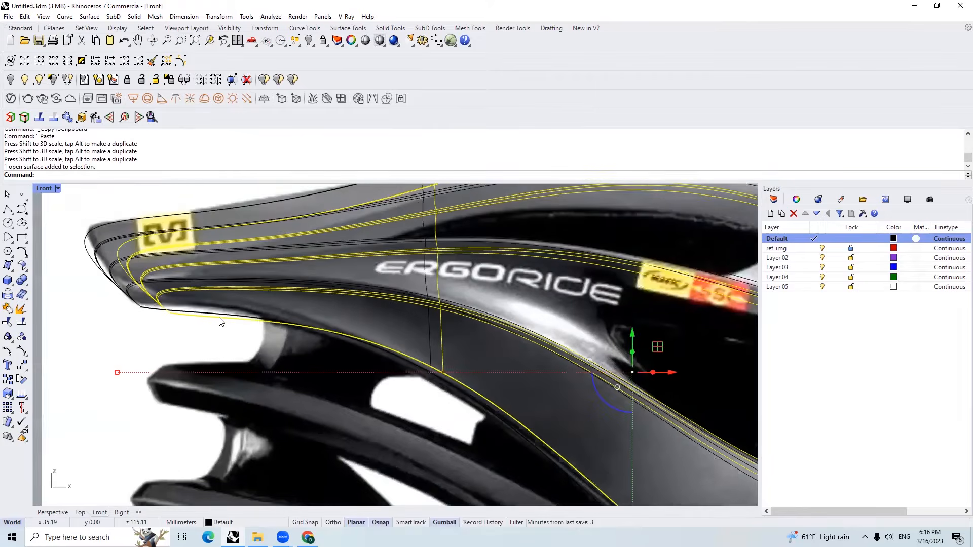
pyautogui.scroll(-4, 225, 322)
pyautogui.press('Escape')
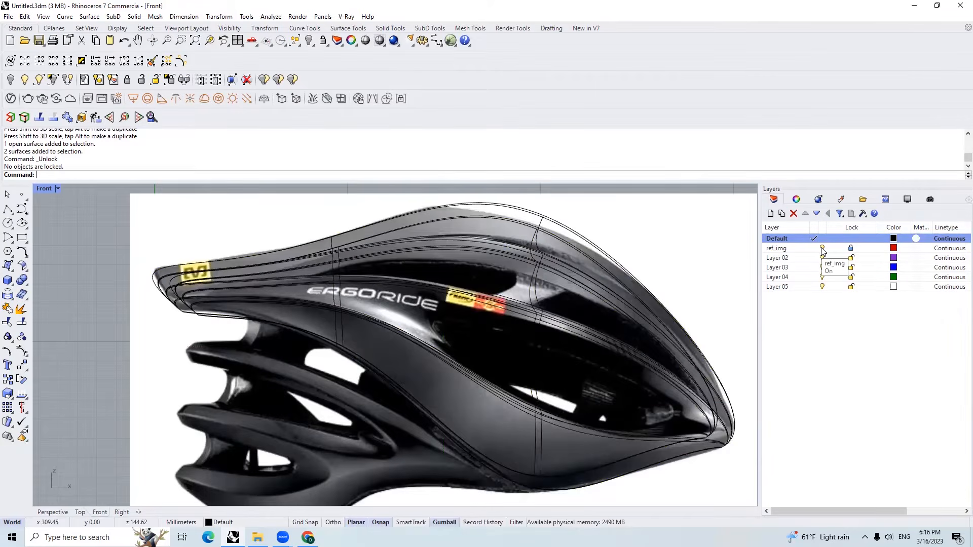
pyautogui.click(822, 248)
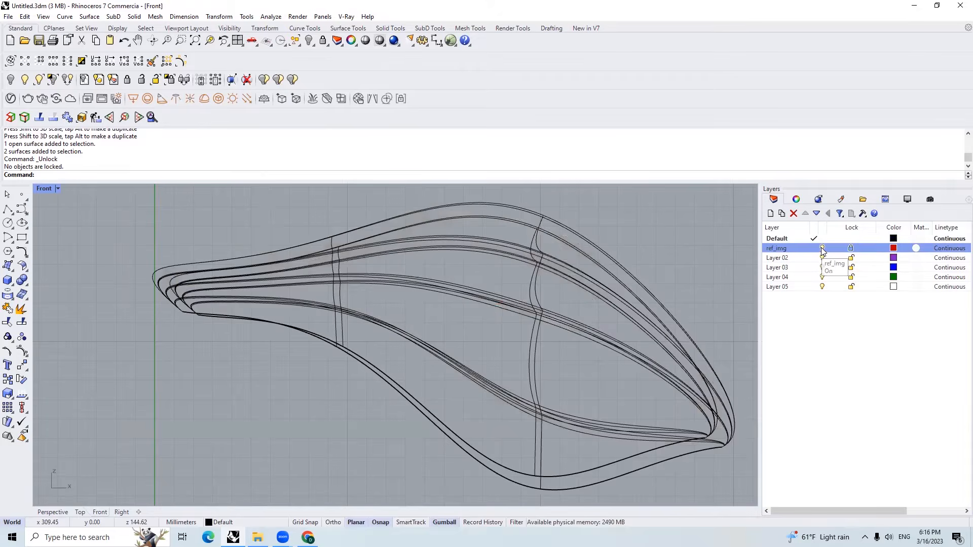
pyautogui.click(173, 307)
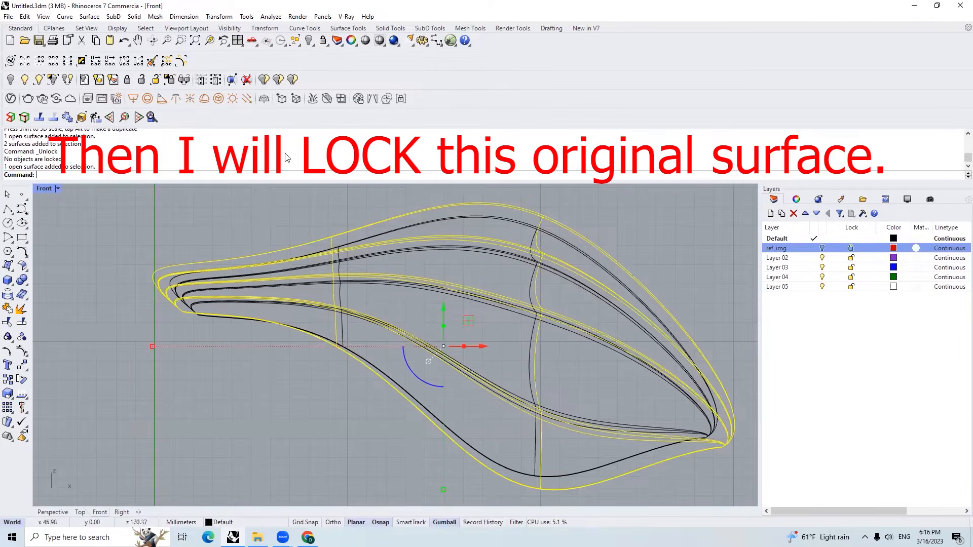
pyautogui.click(323, 41)
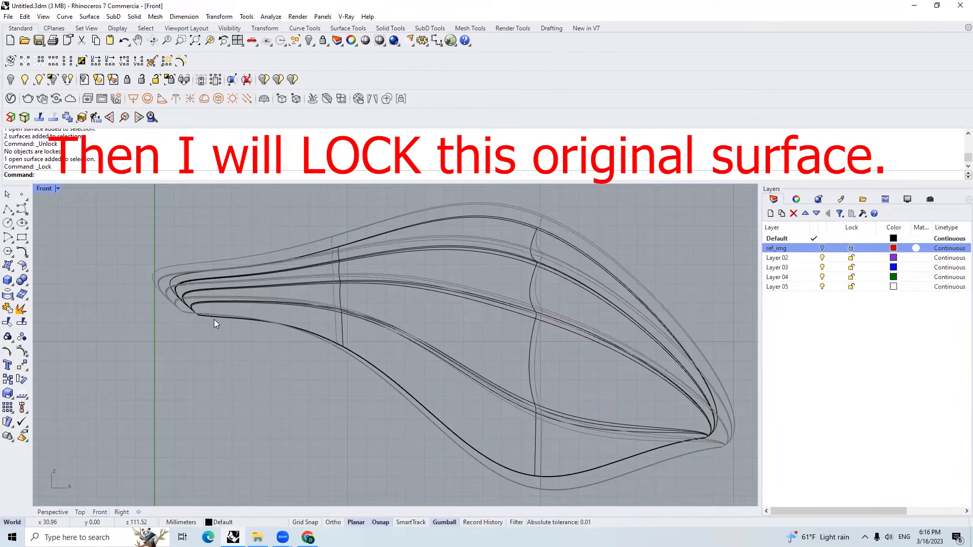
# Turn on the inner copy's control points and shift the rear tip column to fit the copy's tail inside the locked shell
pyautogui.click(242, 319)
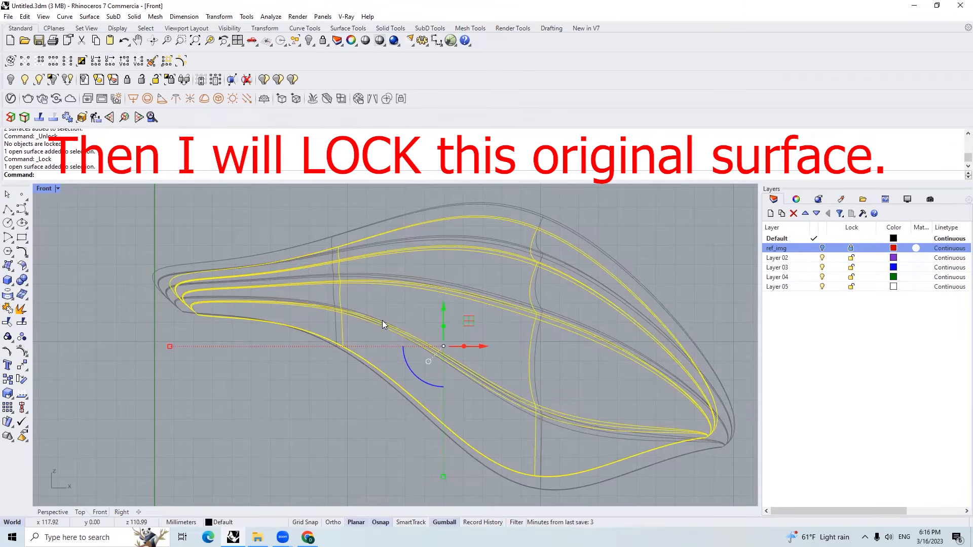
pyautogui.click(23, 351)
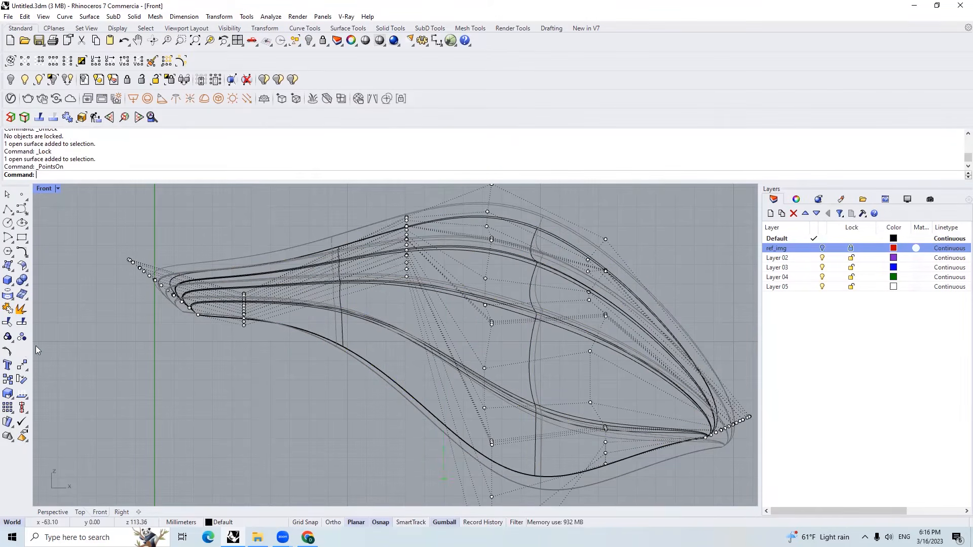
pyautogui.moveTo(113, 243); pyautogui.dragTo(129, 262)
pyautogui.moveTo(179, 322); pyautogui.dragTo(161, 268)
pyautogui.scroll(4, 164, 263)
pyautogui.press('Escape')
# Adjust the control point column beside the rear tip and the mid-shell column to align the copy's lower edge with the locked shell
pyautogui.moveTo(319, 239); pyautogui.dragTo(380, 439)
pyautogui.moveTo(348, 328); pyautogui.dragTo(350, 325)
pyautogui.scroll(6, 395, 399)
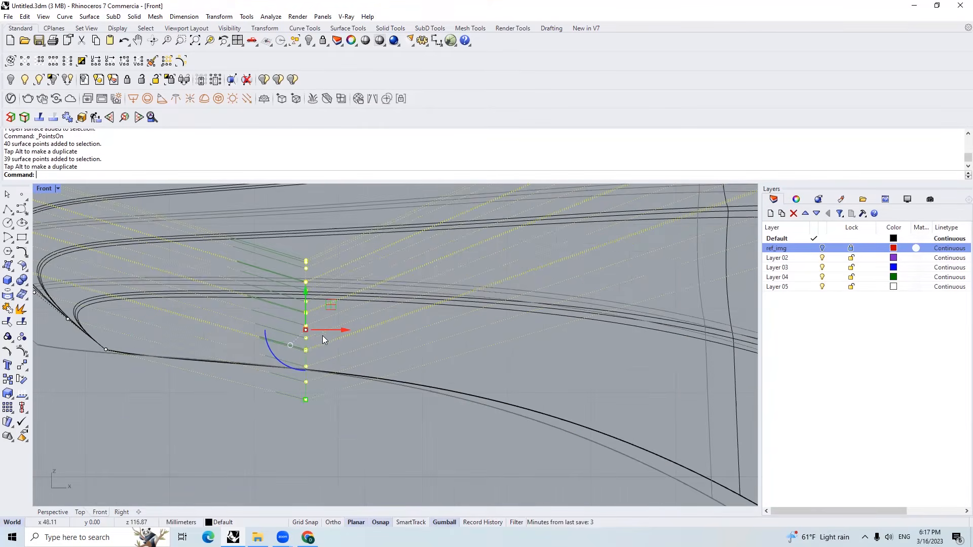
pyautogui.scroll(-8, 354, 345)
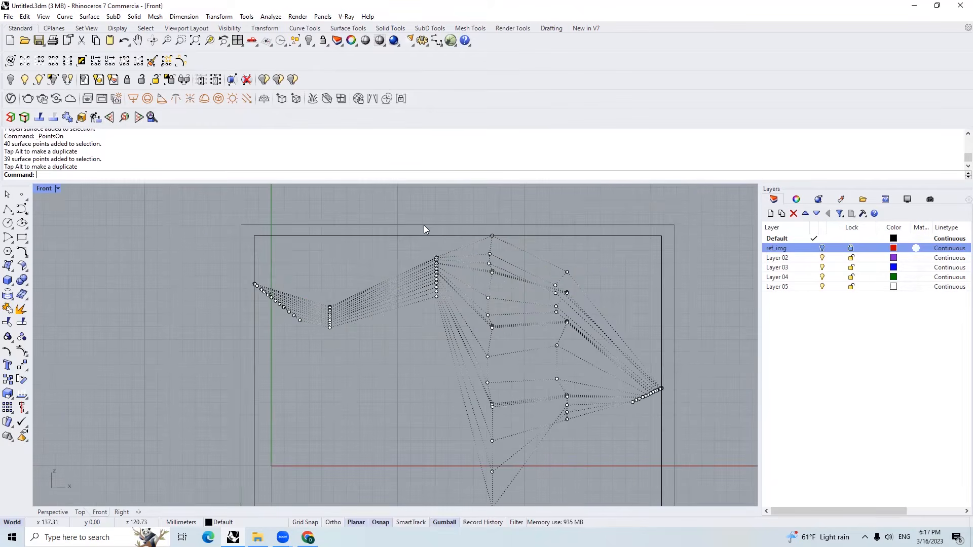
pyautogui.moveTo(479, 193); pyautogui.dragTo(511, 502)
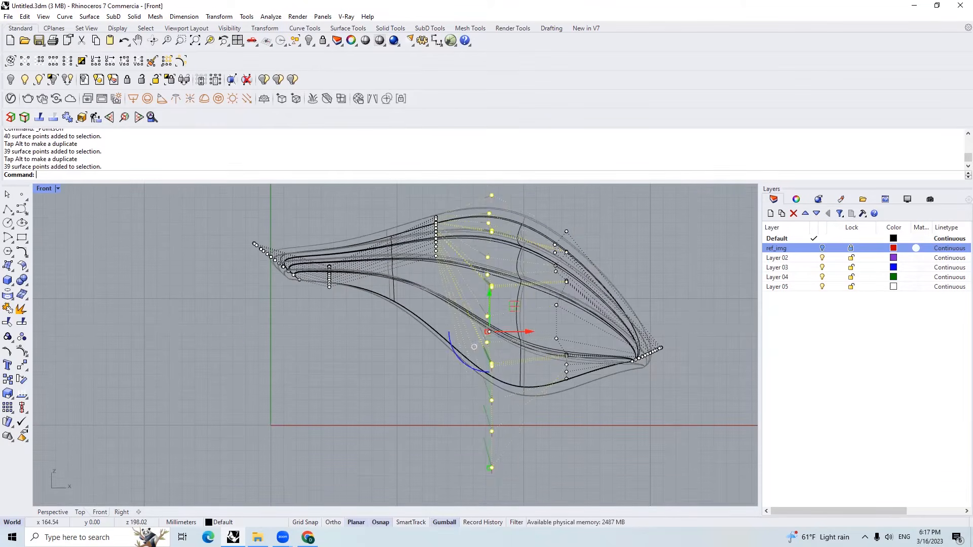
pyautogui.scroll(4, 480, 290)
pyautogui.moveTo(478, 299); pyautogui.dragTo(479, 310)
pyautogui.scroll(-4, 383, 419)
# Adjust the front control point column and the front tip column to align the copy's lower front edge with the locked shell
pyautogui.moveTo(496, 235); pyautogui.dragTo(547, 423)
pyautogui.moveTo(520, 292); pyautogui.dragTo(521, 305)
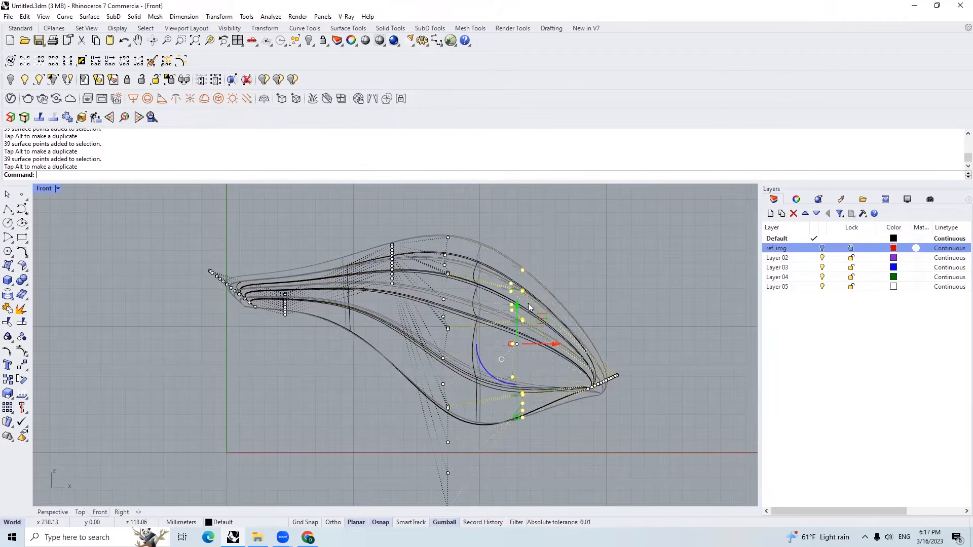
pyautogui.moveTo(610, 360); pyautogui.dragTo(571, 360, button='right')
pyautogui.scroll(2, 571, 360)
pyautogui.moveTo(480, 272); pyautogui.dragTo(574, 427)
pyautogui.moveTo(525, 361); pyautogui.dragTo(527, 369)
pyautogui.press('Escape')
pyautogui.scroll(2, 490, 440)
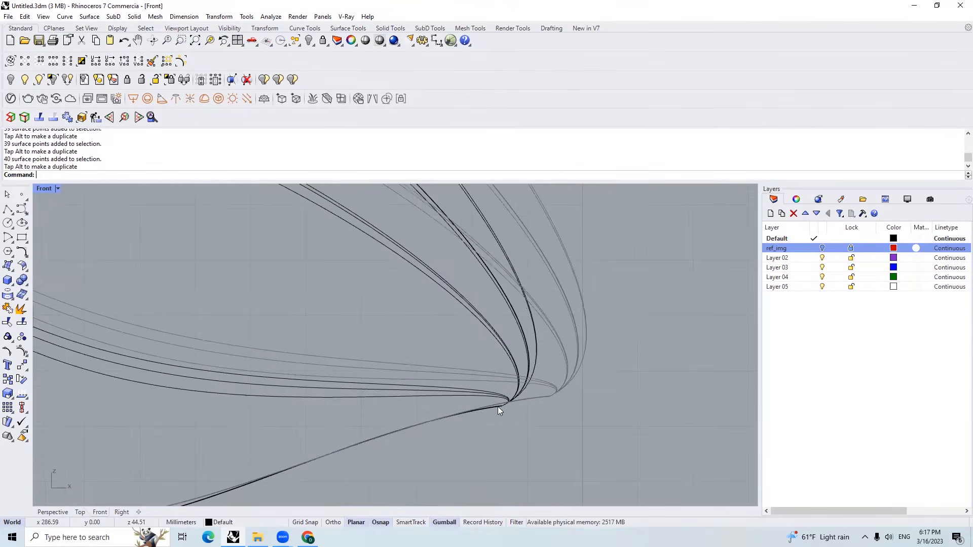
# Switch to the Perspective view and unlock the locked outer shell
pyautogui.click(68, 513)
pyautogui.scroll(-3, 377, 388)
pyautogui.moveTo(377, 388); pyautogui.dragTo(361, 322, button='right')
pyautogui.scroll(4, 361, 322)
pyautogui.rightClick(323, 41)
pyautogui.scroll(-4, 398, 354)
pyautogui.moveTo(400, 354); pyautogui.dragTo(340, 320, button='right')
pyautogui.scroll(8, 337, 323)
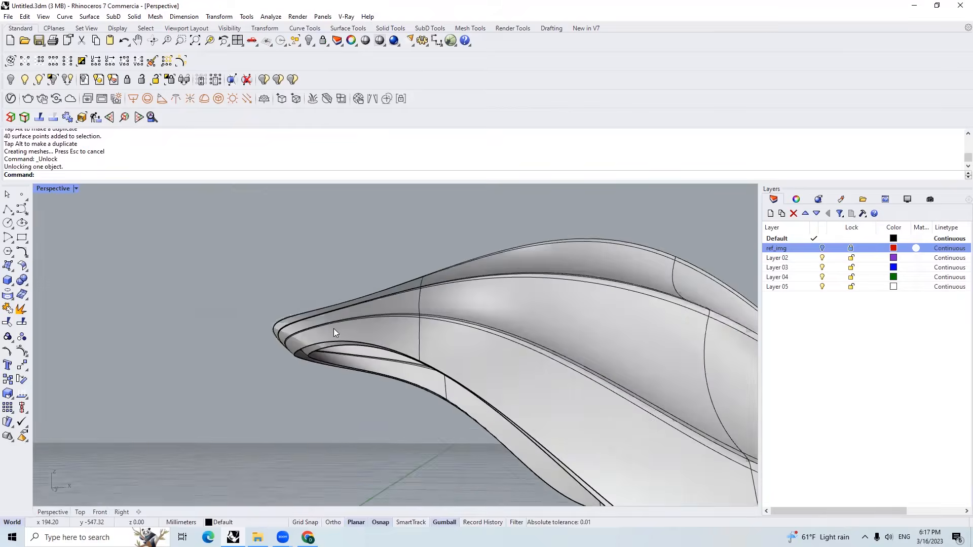
# Blend the facing edges of the two shell layers with curvature continuity and bulge values of about 1.516 and 0.401
pyautogui.write('blendsrf')
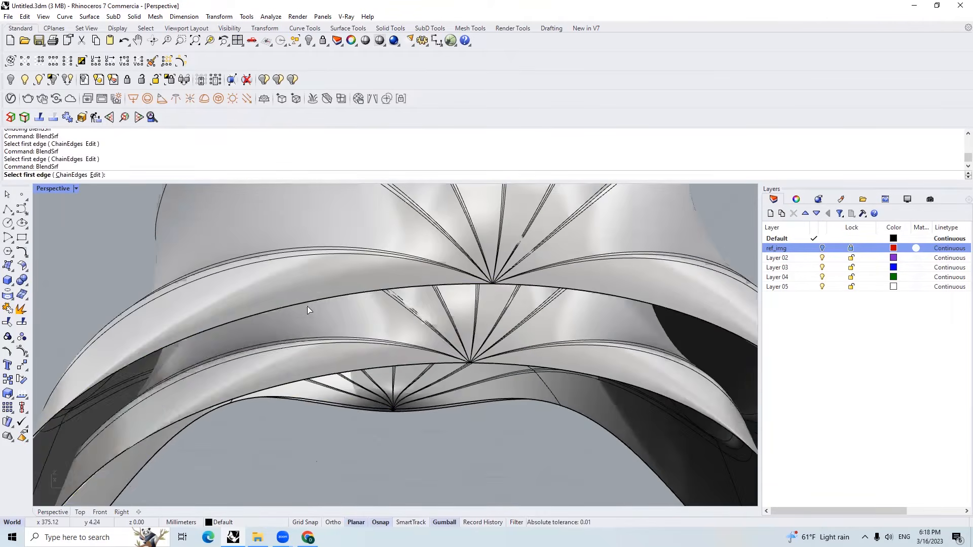
pyautogui.click(308, 306)
pyautogui.click(379, 306)
pyautogui.scroll(-2, 379, 307)
pyautogui.scroll(-4, 274, 341)
pyautogui.moveTo(378, 311); pyautogui.dragTo(319, 349, button='right')
pyautogui.scroll(8, 324, 345)
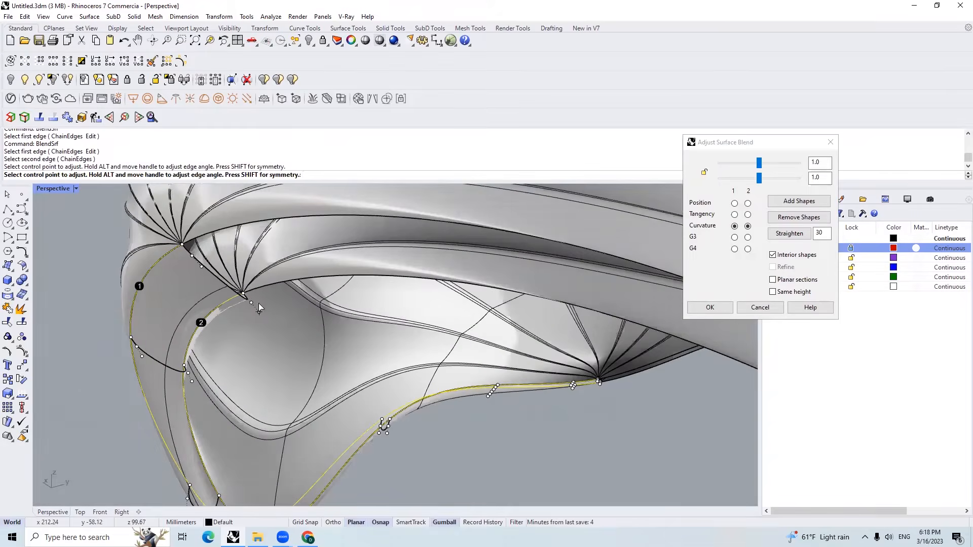
pyautogui.scroll(2, 157, 329)
pyautogui.scroll(2, 212, 314)
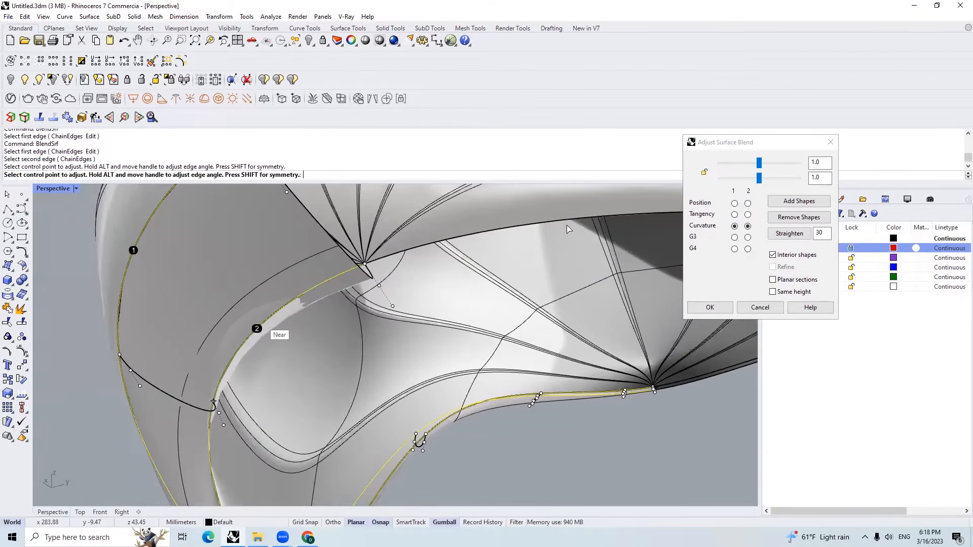
pyautogui.moveTo(759, 166)
pyautogui.mouseDown()
pyautogui.moveTo(770, 166)
pyautogui.moveTo(762, 181)
pyautogui.mouseUp()
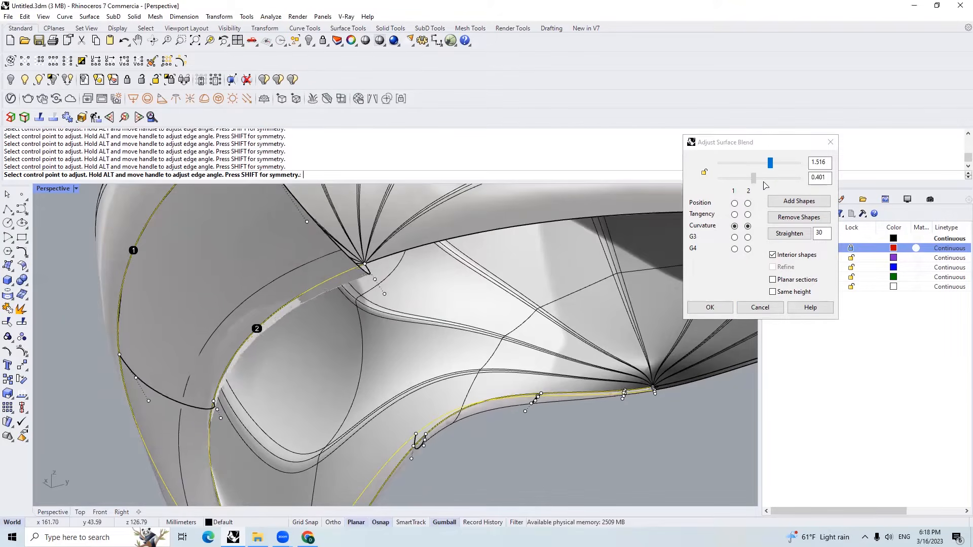
pyautogui.click(722, 310)
pyautogui.moveTo(458, 254); pyautogui.dragTo(400, 272, button='right')
pyautogui.moveTo(164, 331); pyautogui.dragTo(189, 344, button='right')
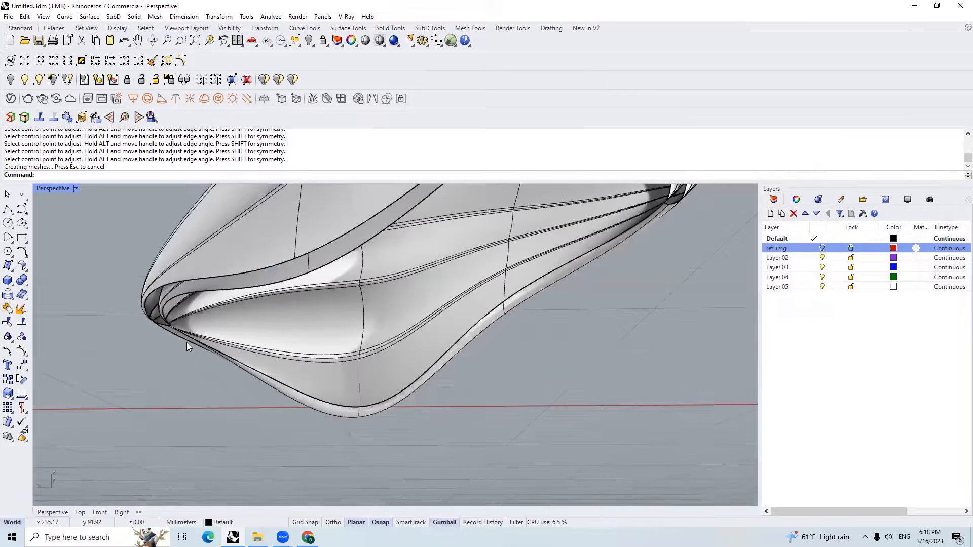
pyautogui.scroll(5, 219, 345)
# Select the inner shell surfaces in the Front view and compare their pointed end with the outer shell
pyautogui.click(100, 513)
pyautogui.click(511, 389)
pyautogui.scroll(2, 525, 394)
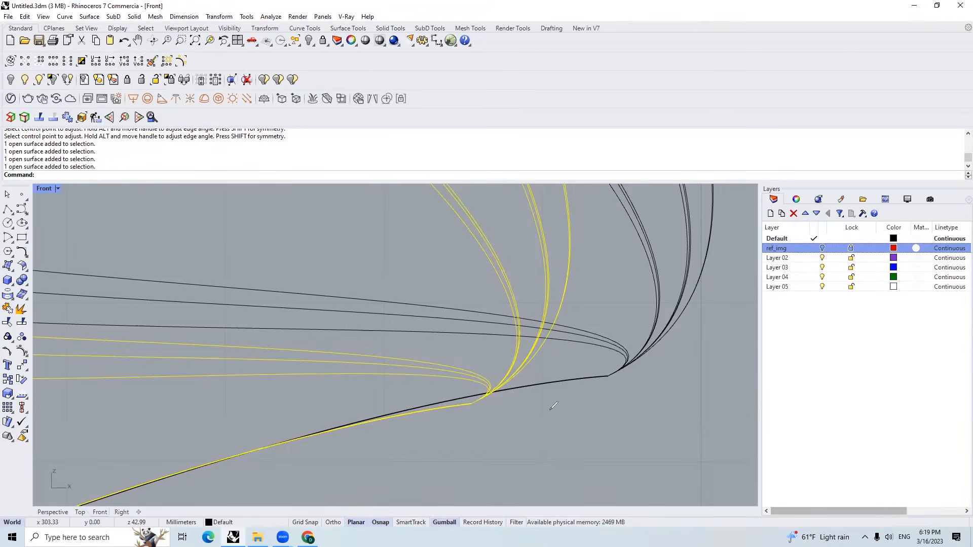
pyautogui.moveTo(517, 374); pyautogui.dragTo(427, 441)
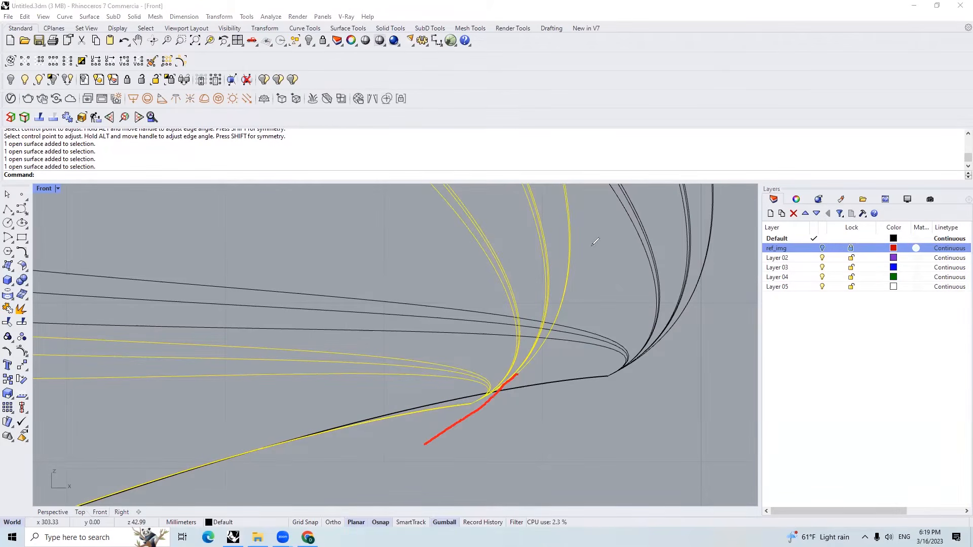
pyautogui.hotkey('ctrl', 'z')
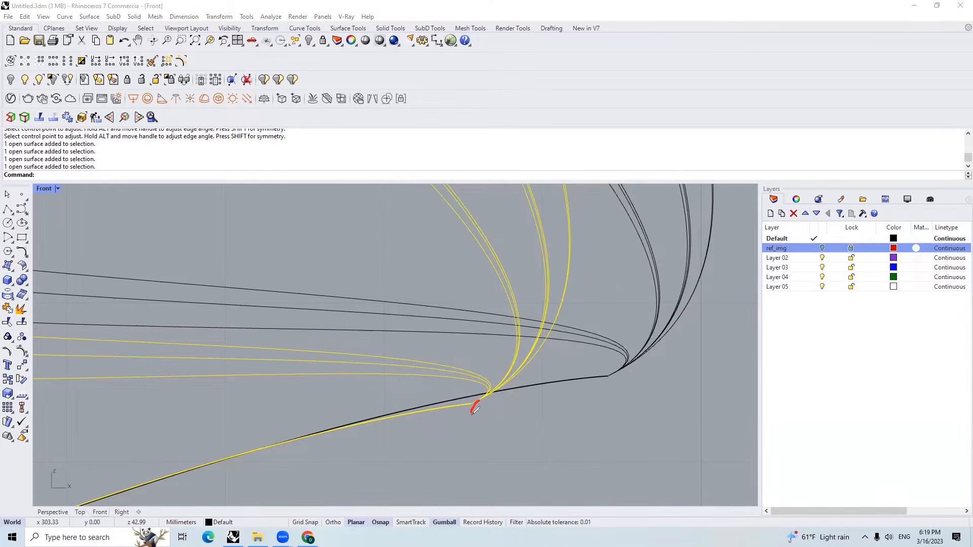
pyautogui.moveTo(582, 404); pyautogui.dragTo(627, 365)
pyautogui.hotkey('ctrl', 'z')
pyautogui.moveTo(450, 399)
pyautogui.mouseDown()
pyautogui.moveTo(430, 421)
pyautogui.moveTo(486, 429)
pyautogui.moveTo(633, 374)
pyautogui.mouseUp()
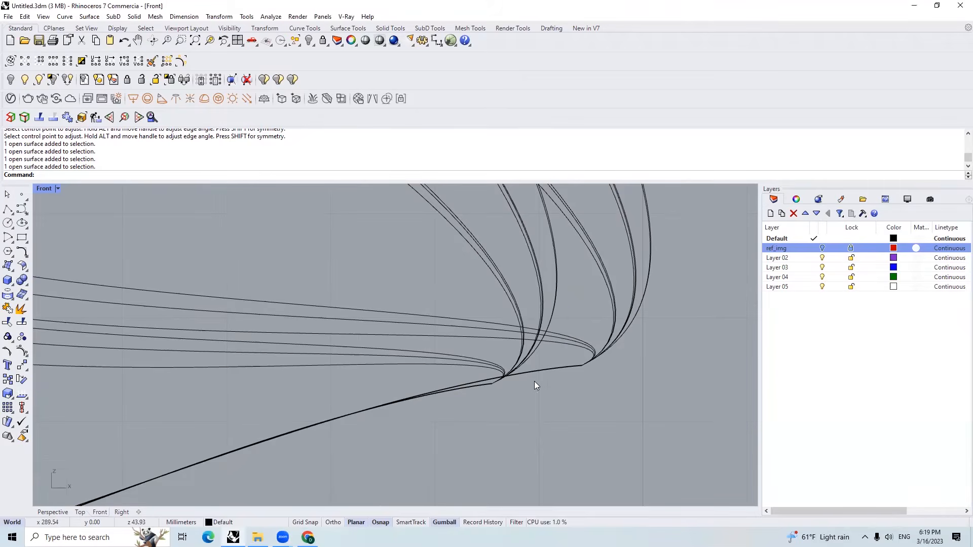
# Show the control points of the inner shell surfaces
pyautogui.click(527, 362)
pyautogui.scroll(-5, 535, 375)
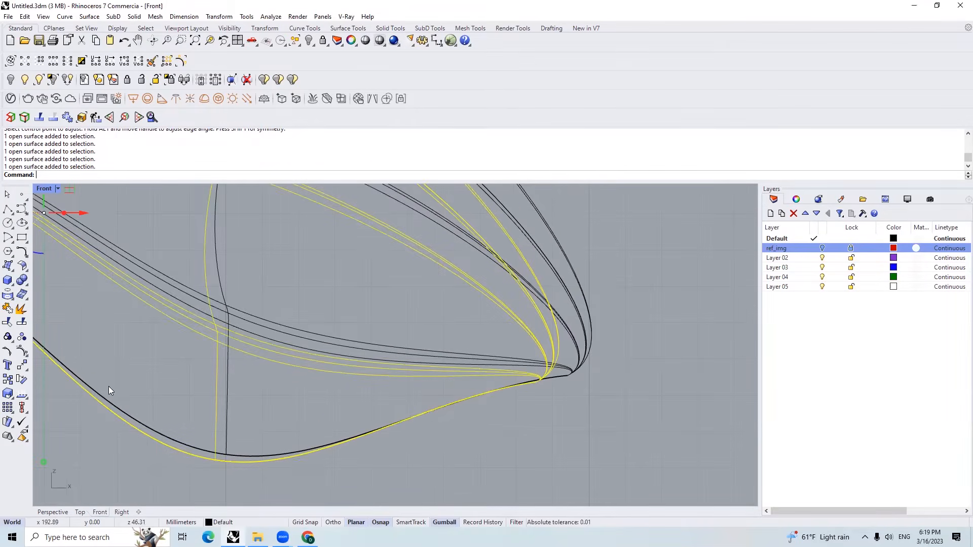
pyautogui.click(22, 351)
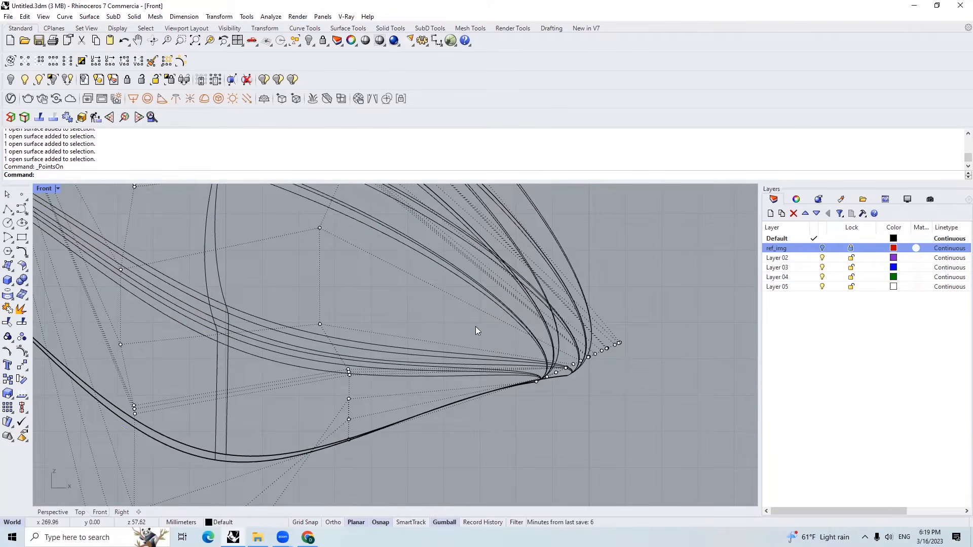
# Rotate the inner shell's control points at the pointed end counterclockwise in the Front view so their row slopes more steeply
pyautogui.moveTo(536, 374); pyautogui.dragTo(662, 449)
pyautogui.scroll(4, 599, 367)
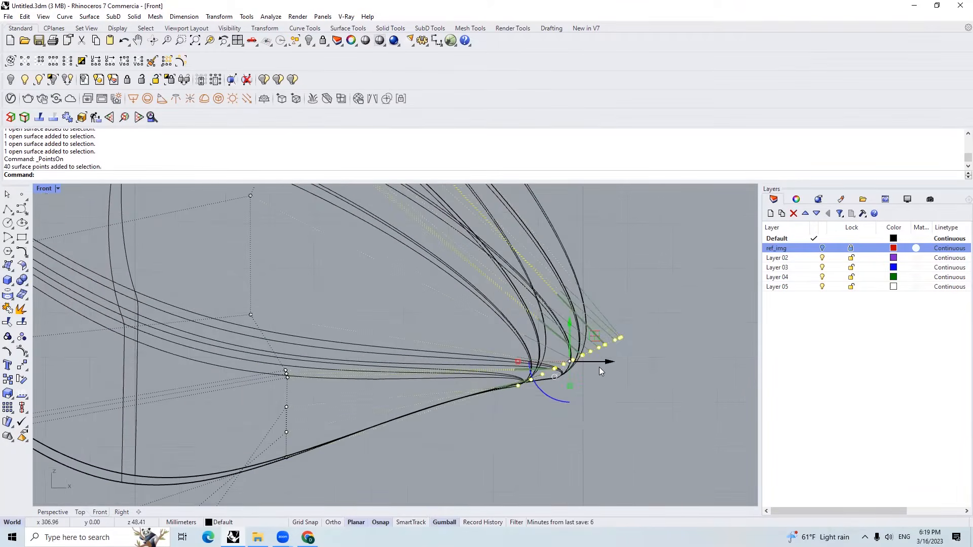
pyautogui.click(71, 511)
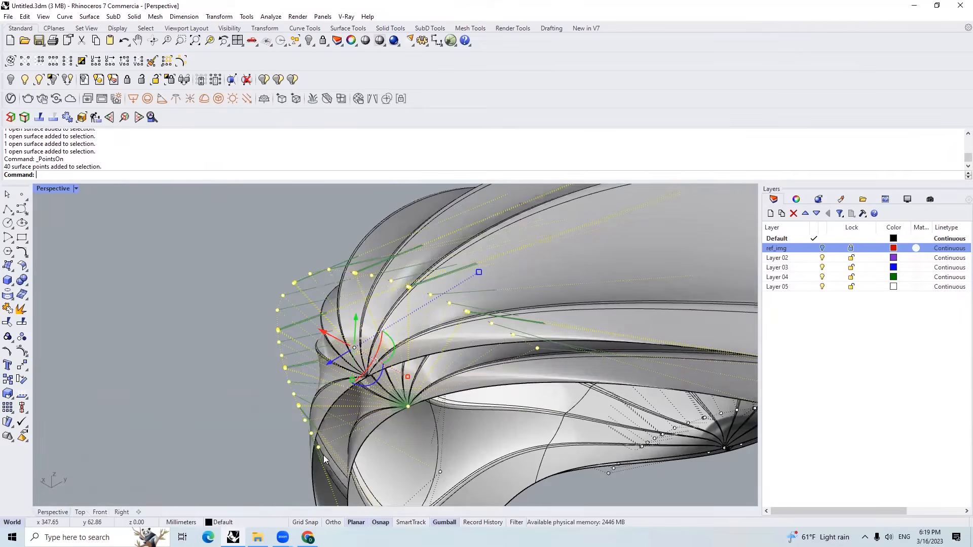
pyautogui.moveTo(514, 349); pyautogui.dragTo(486, 356, button='right')
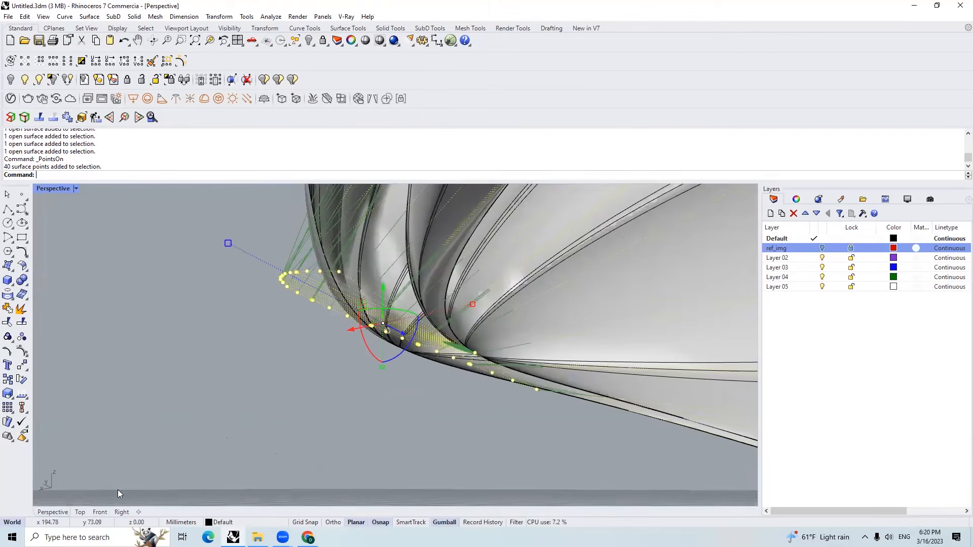
pyautogui.click(95, 513)
pyautogui.scroll(2, 477, 386)
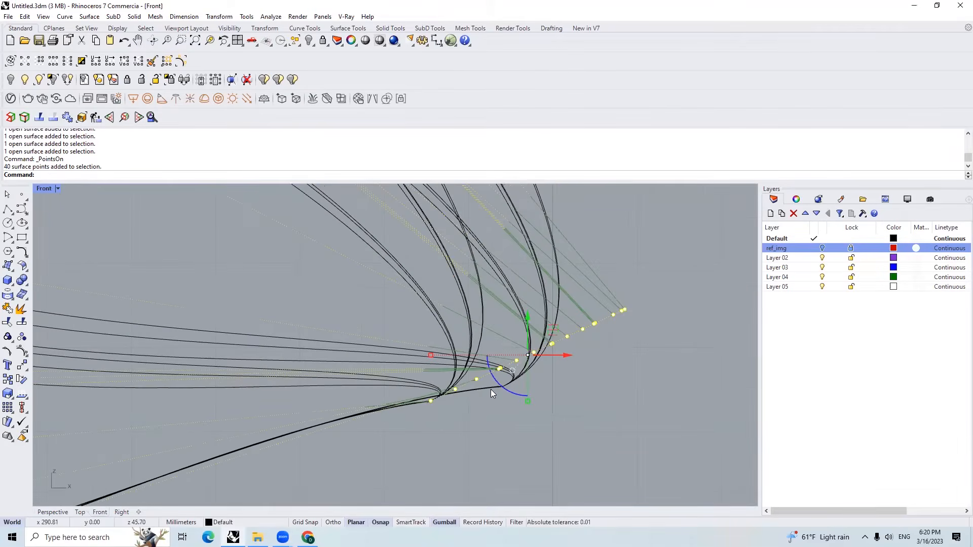
pyautogui.moveTo(499, 388); pyautogui.dragTo(507, 394)
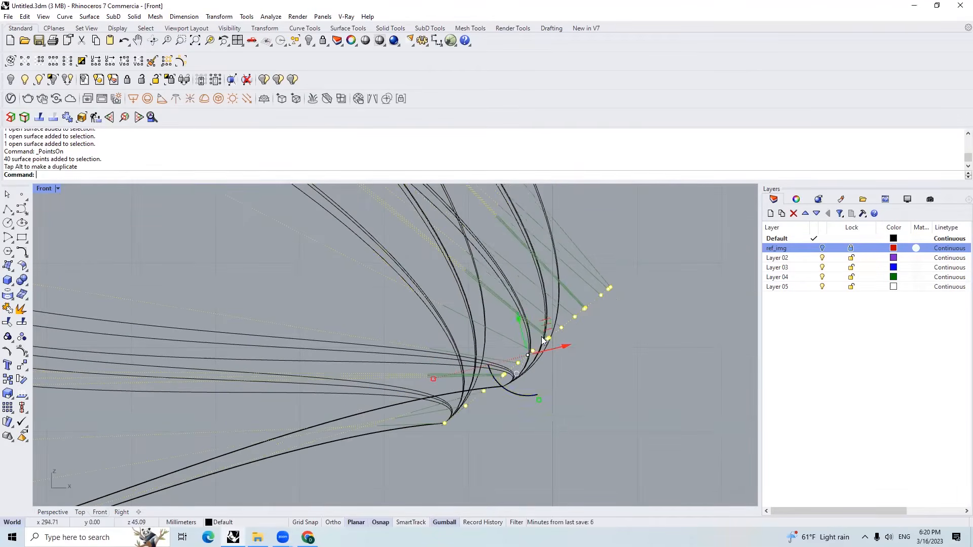
pyautogui.press('Escape')
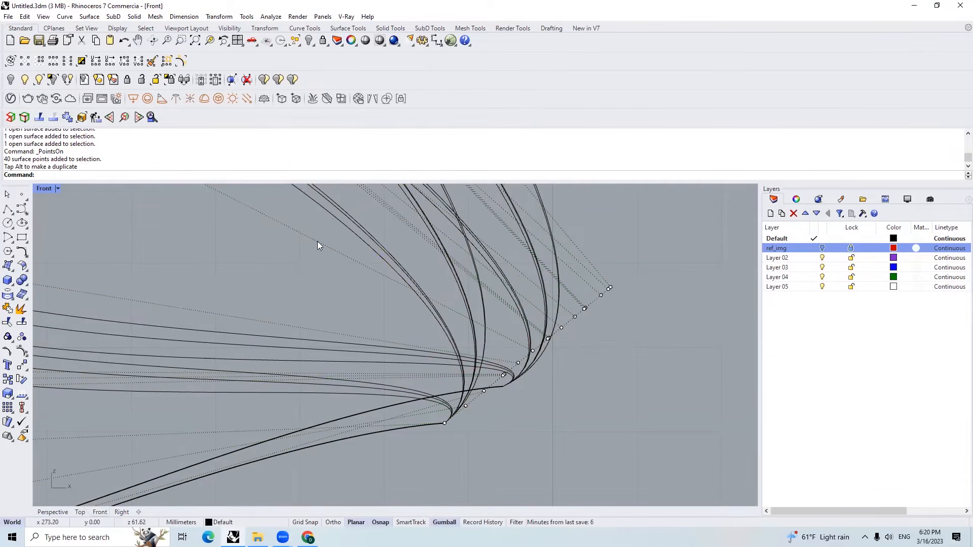
# Move the inner shell's end control points straight up toward the outer shell's lower edge and hide the control points
pyautogui.moveTo(372, 273); pyautogui.dragTo(638, 450)
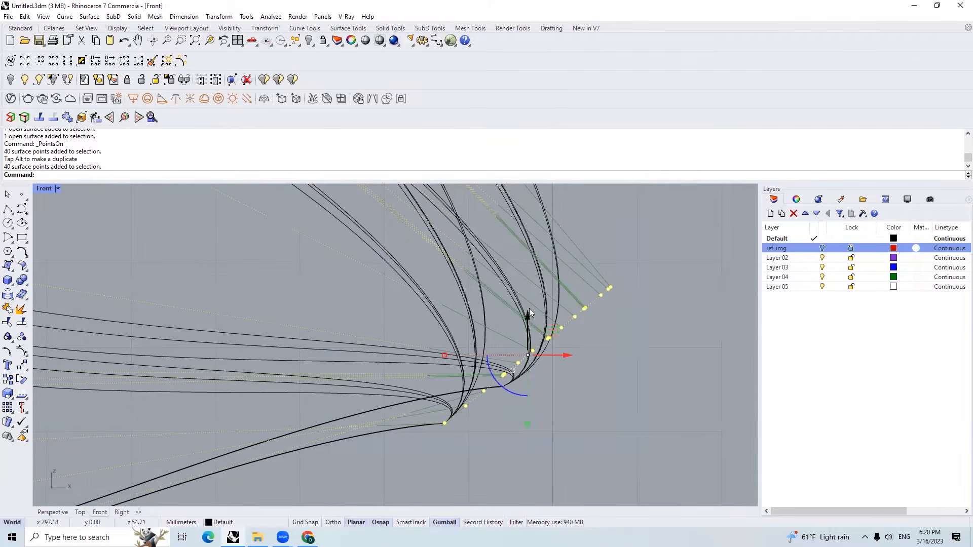
pyautogui.moveTo(530, 315); pyautogui.dragTo(535, 287)
pyautogui.press('Escape')
pyautogui.press('Escape')
pyautogui.scroll(-6, 513, 377)
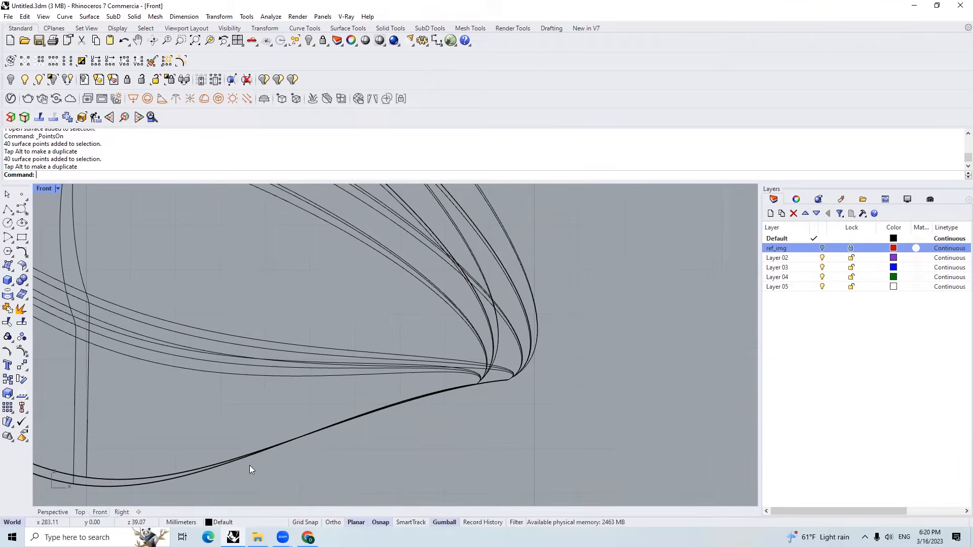
# Start a BlendSrf between the outer and inner shell's lower edges in the Perspective view
pyautogui.scroll(-6, 454, 405)
pyautogui.click(56, 514)
pyautogui.write('BlendS')
pyautogui.press('Return')
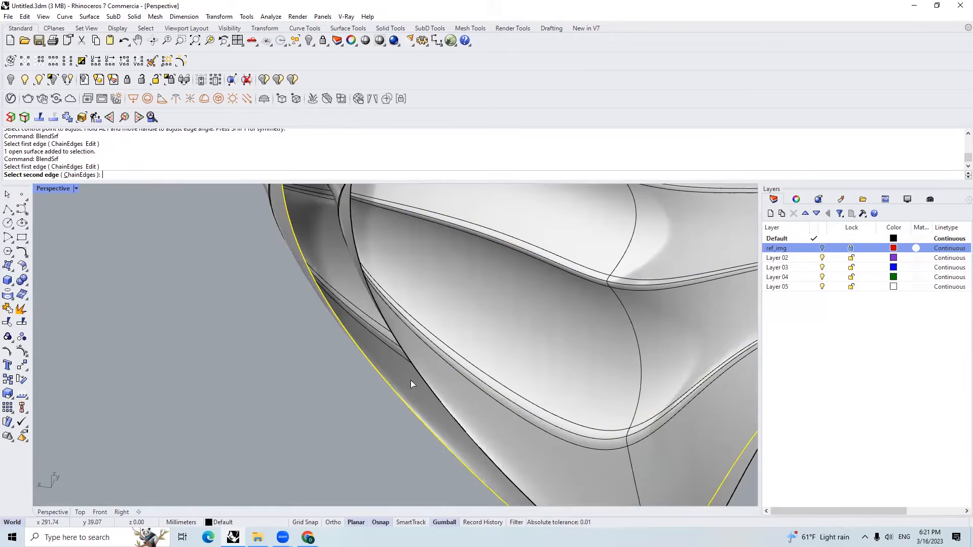
pyautogui.click(421, 378)
pyautogui.scroll(-3, 365, 354)
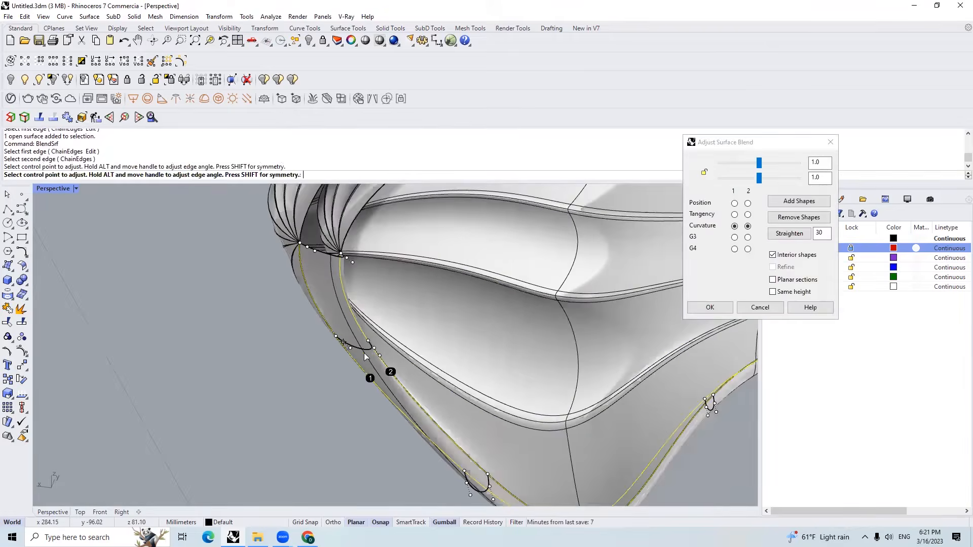
# Set the surface blend's bulge values to 0.339 and 0.574, keep curvature continuity on both edges, and create the blend
pyautogui.scroll(3, 365, 356)
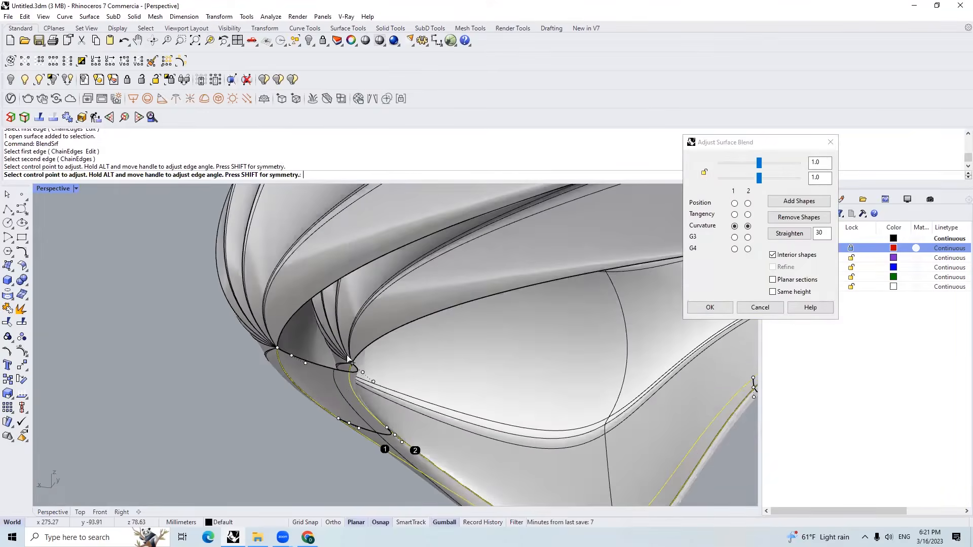
pyautogui.scroll(4, 349, 360)
pyautogui.moveTo(759, 163); pyautogui.dragTo(729, 184)
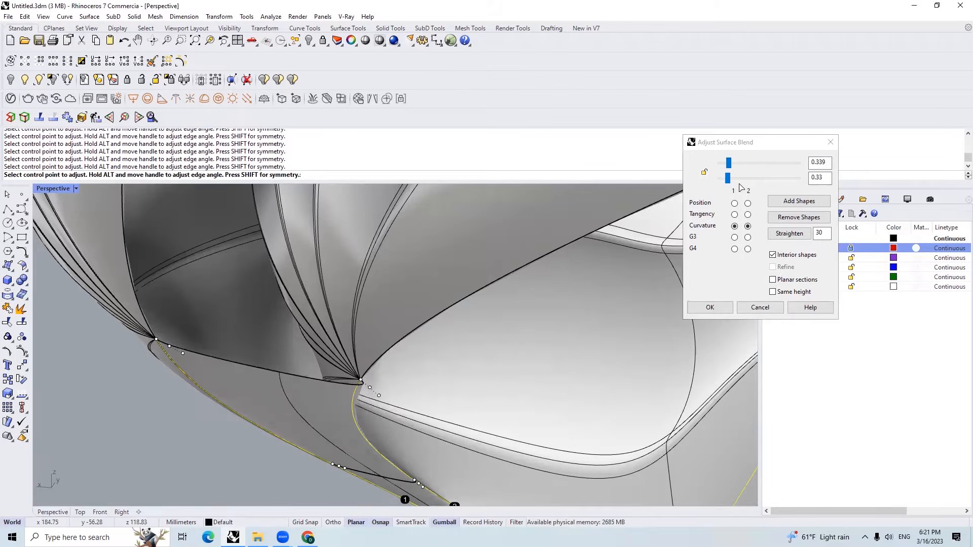
pyautogui.click(735, 181)
pyautogui.moveTo(407, 428); pyautogui.dragTo(407, 451, button='right')
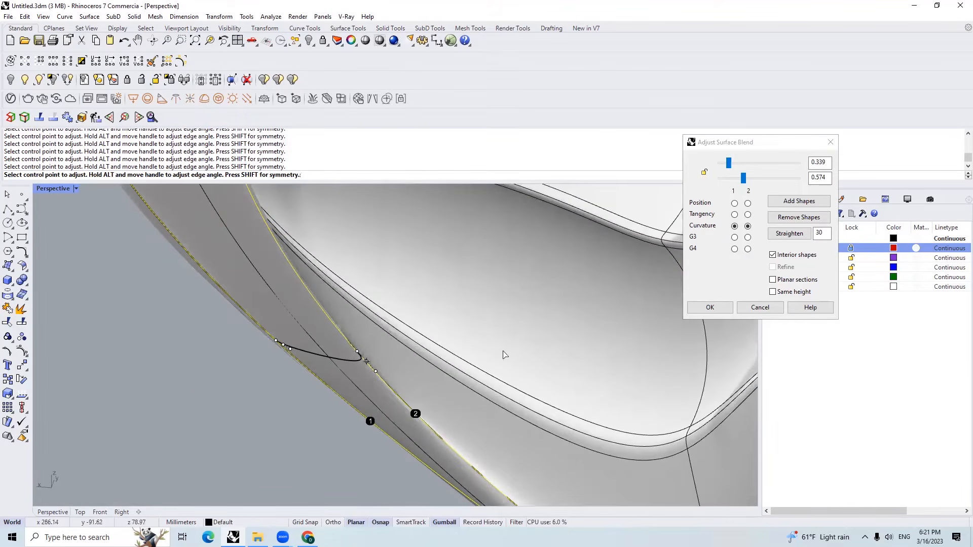
pyautogui.click(703, 312)
# Mirror a copy of the rim blend surface across the X axis, starting the mirror plane at the origin 0
pyautogui.moveTo(254, 367); pyautogui.dragTo(301, 398, button='right')
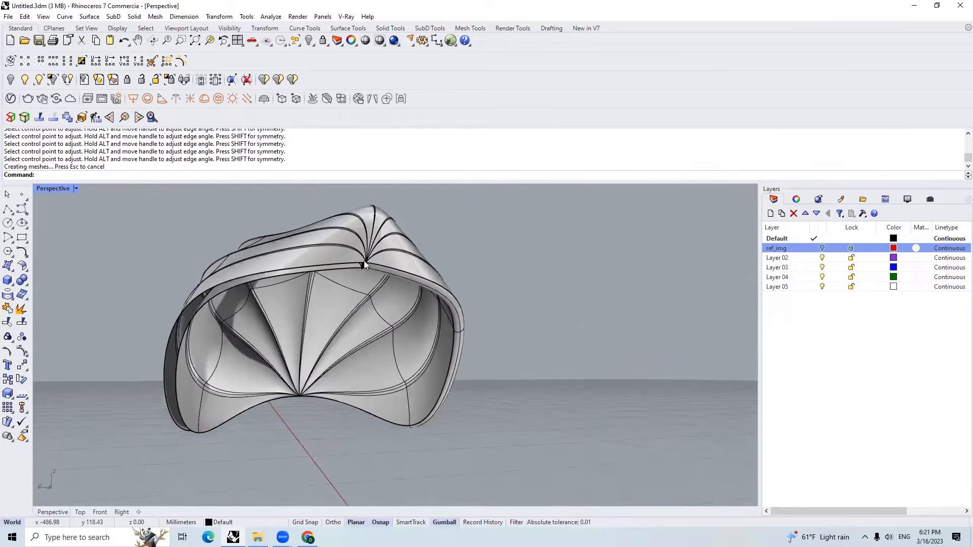
pyautogui.scroll(10, 393, 278)
pyautogui.click(382, 287)
pyautogui.scroll(-10, 383, 285)
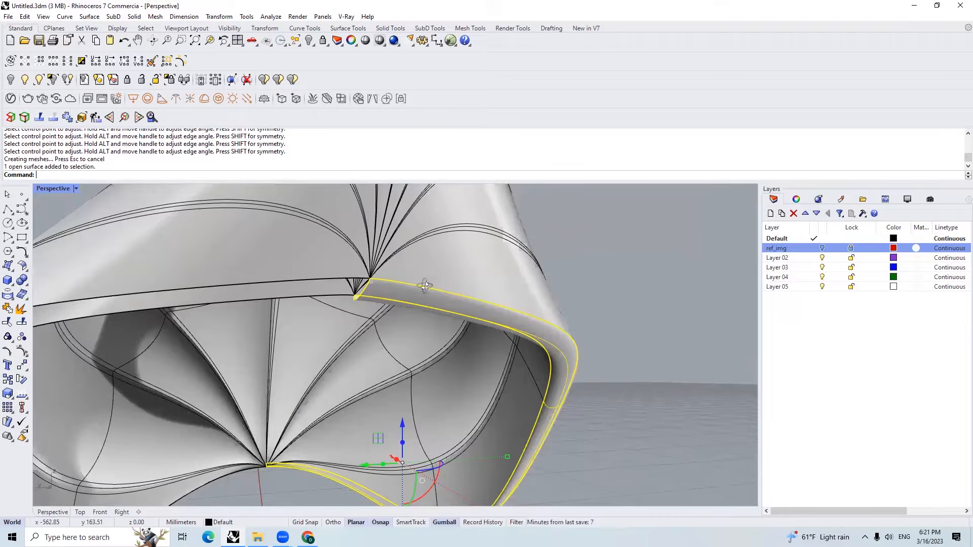
pyautogui.moveTo(472, 276); pyautogui.dragTo(568, 345, button='right')
pyautogui.click(455, 289)
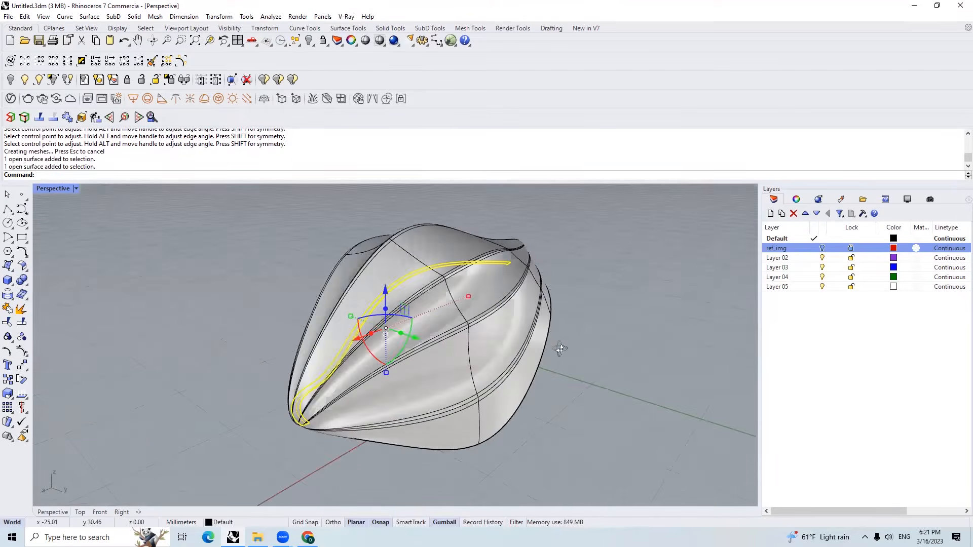
pyautogui.write('mi')
pyautogui.press('Return')
pyautogui.write('0')
pyautogui.press('Return')
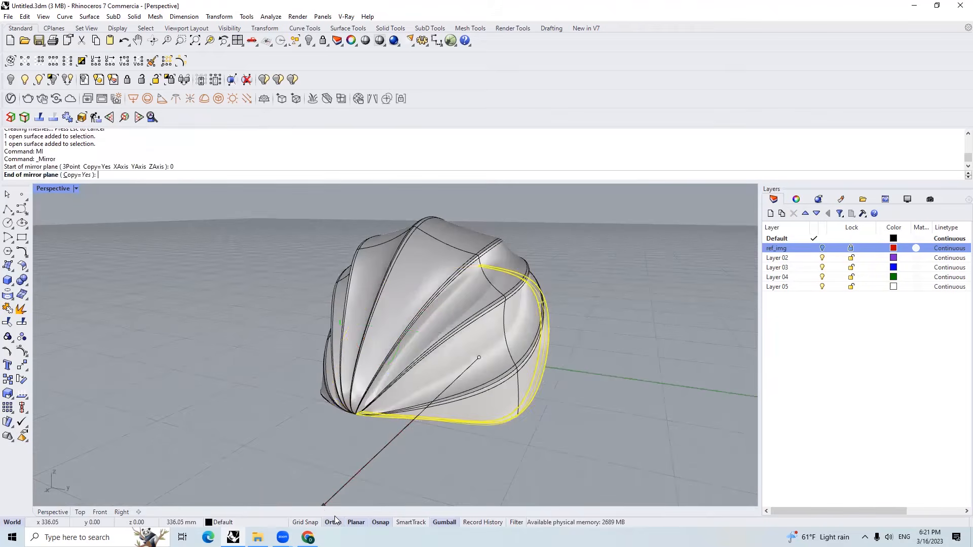
pyautogui.press('Escape')
pyautogui.write('mi')
pyautogui.press('Return')
pyautogui.press('Escape')
pyautogui.press('Escape')
# Select the two rim blend surfaces that meet at the shell's centre seam
pyautogui.moveTo(427, 455); pyautogui.dragTo(432, 297, button='right')
pyautogui.scroll(7, 383, 286)
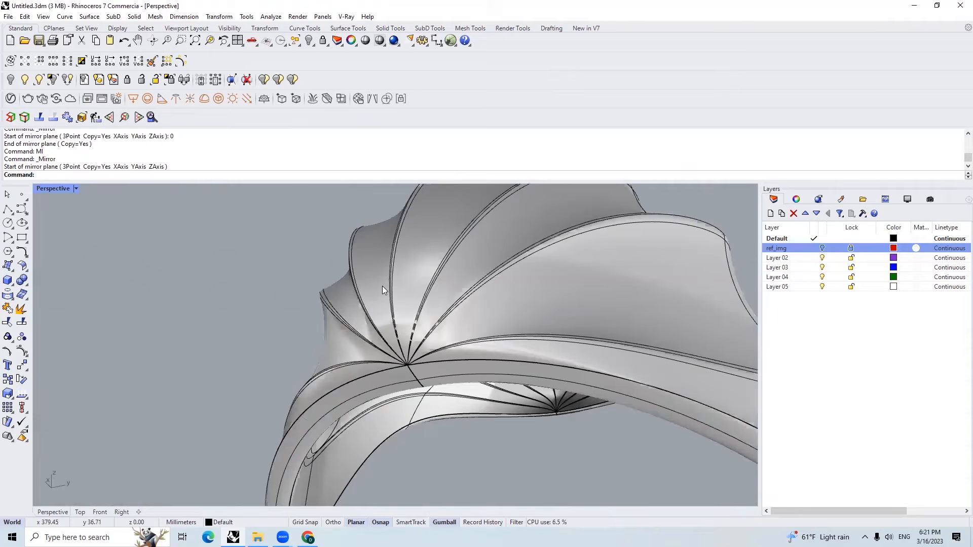
pyautogui.click(388, 382)
pyautogui.keyDown('shift'); pyautogui.click(447, 366); pyautogui.keyUp('shift')
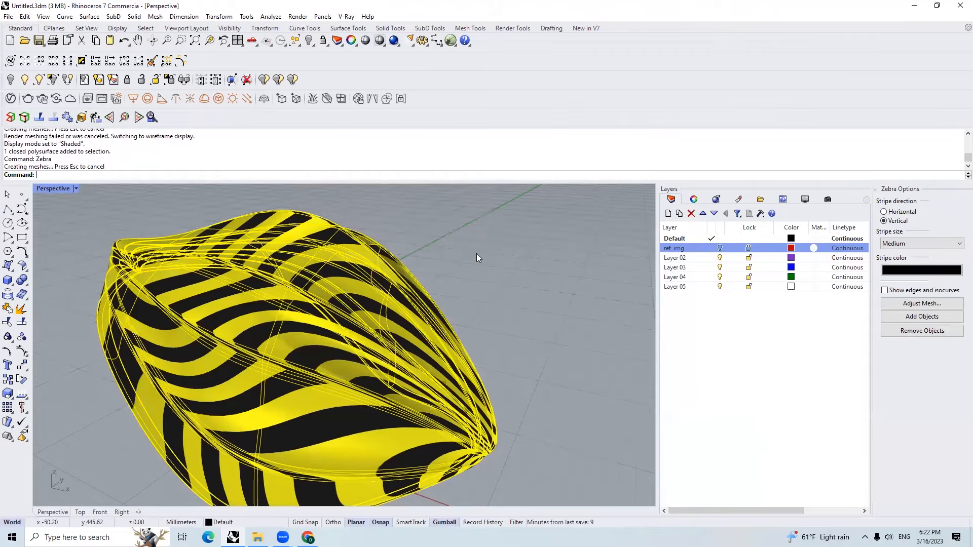
# Examine the zebra stripes across the shell's rib seams for surface continuity
pyautogui.click(442, 274)
pyautogui.moveTo(441, 275); pyautogui.dragTo(379, 282, button='right')
pyautogui.scroll(8, 304, 276)
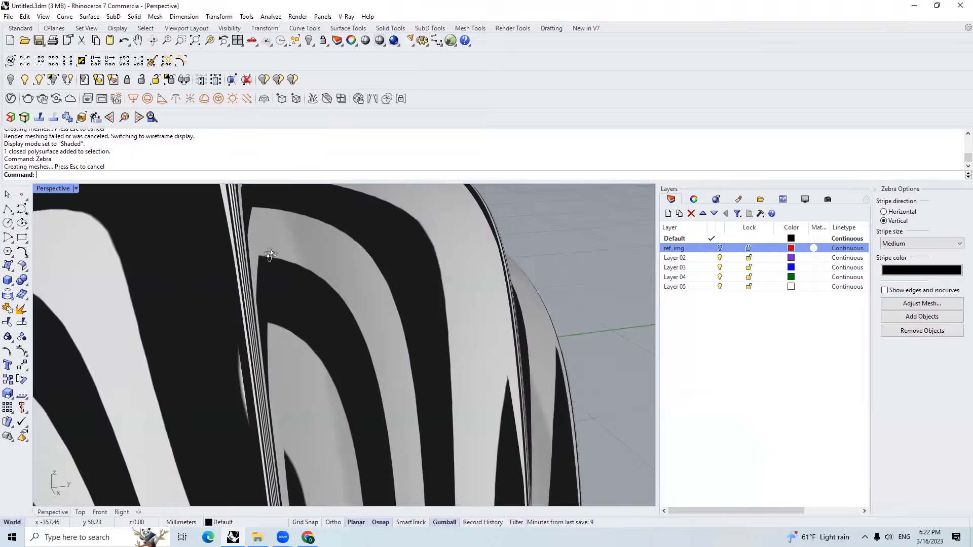
pyautogui.moveTo(324, 292)
pyautogui.mouseDown(button='right')
pyautogui.moveTo(306, 285)
pyautogui.moveTo(315, 276)
pyautogui.mouseUp(button='right')
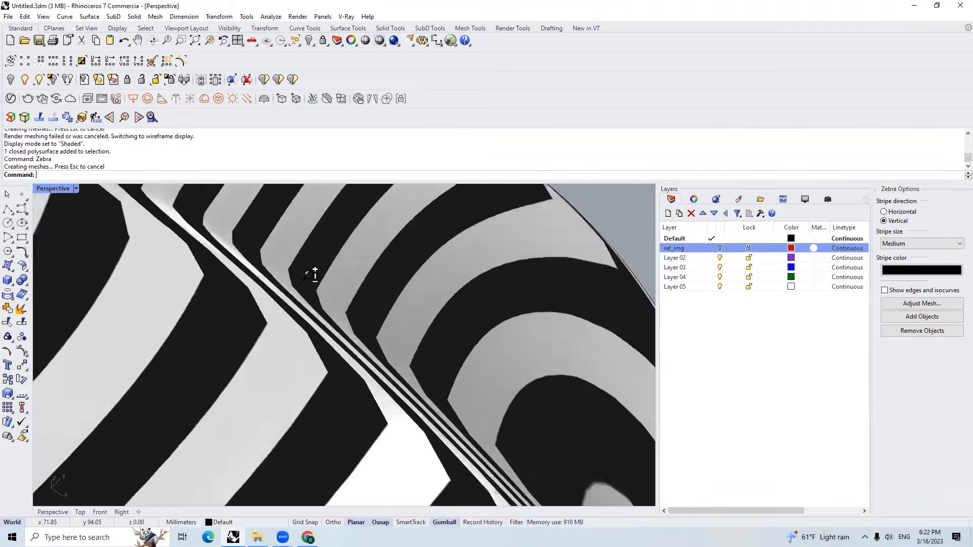
# Examine the reflections on the shell polysurface from several angles with an environment map analysis
pyautogui.click(451, 298)
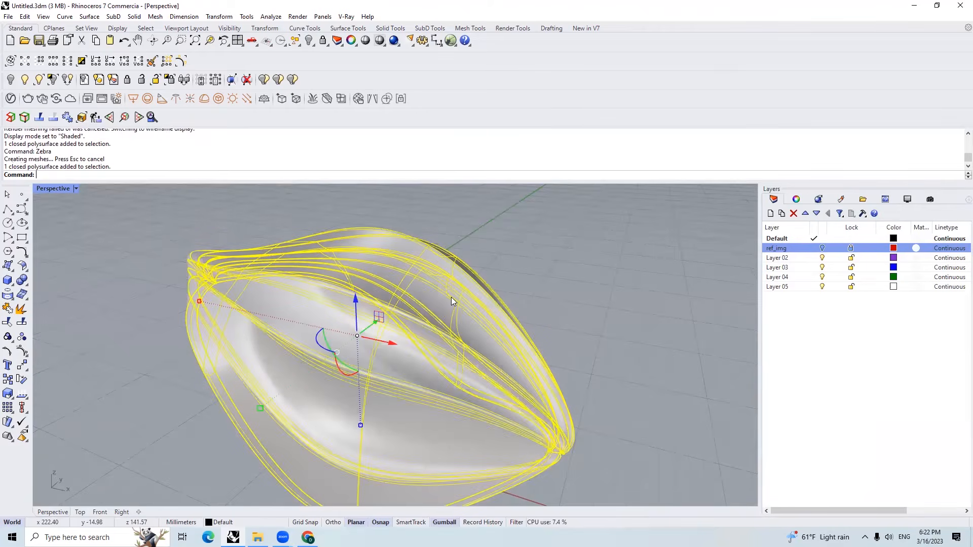
pyautogui.write('emap')
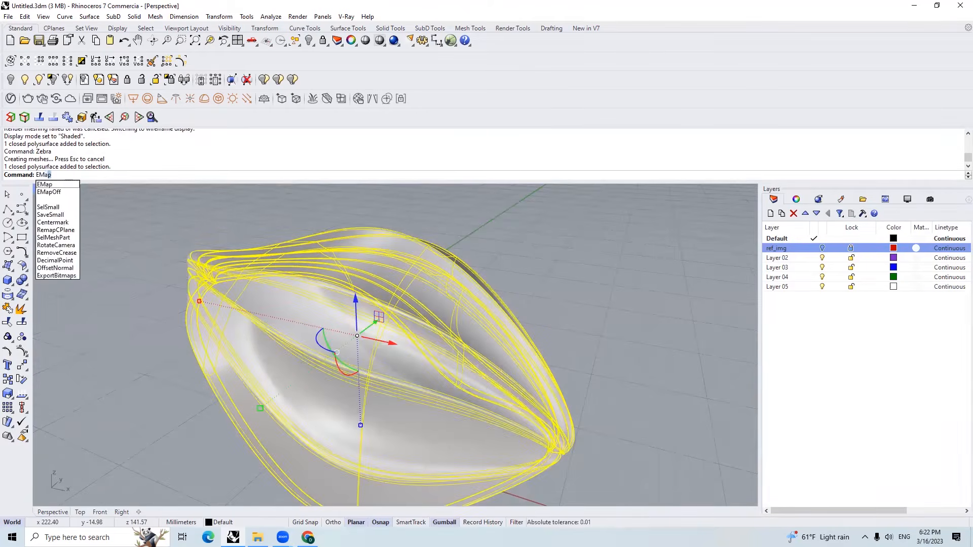
pyautogui.press('Return')
pyautogui.moveTo(451, 297); pyautogui.dragTo(414, 247, button='right')
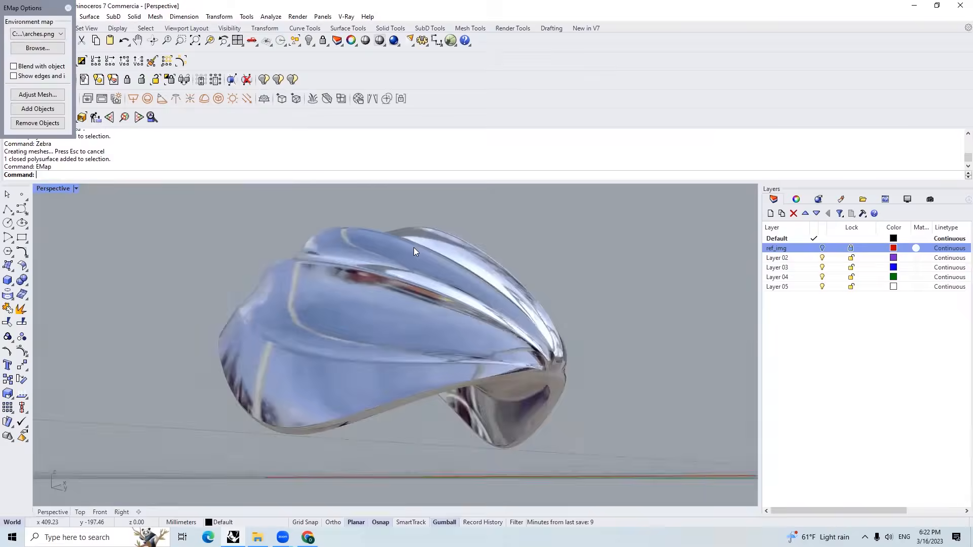
pyautogui.scroll(-4, 414, 248)
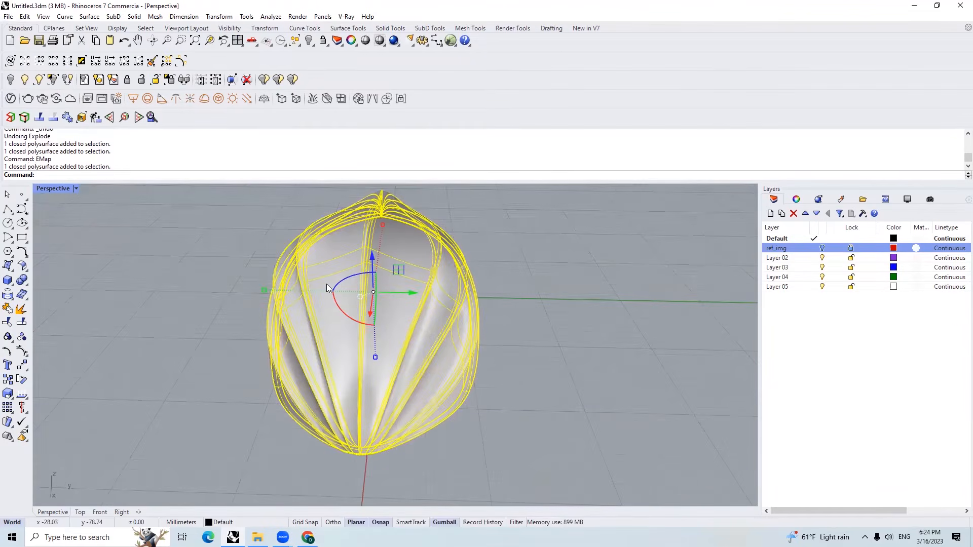
# Explode the shell polysurface and split its outer surface at the centre isocurve in V direction, with Shrink set to Yes
pyautogui.click(22, 308)
pyautogui.click(412, 253)
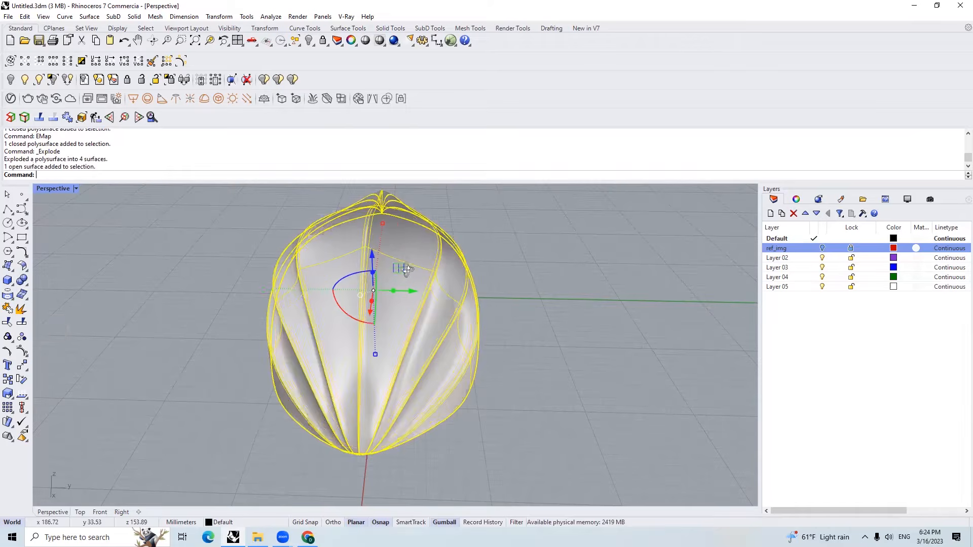
pyautogui.moveTo(412, 252); pyautogui.dragTo(353, 248, button='right')
pyautogui.scroll(2, 354, 249)
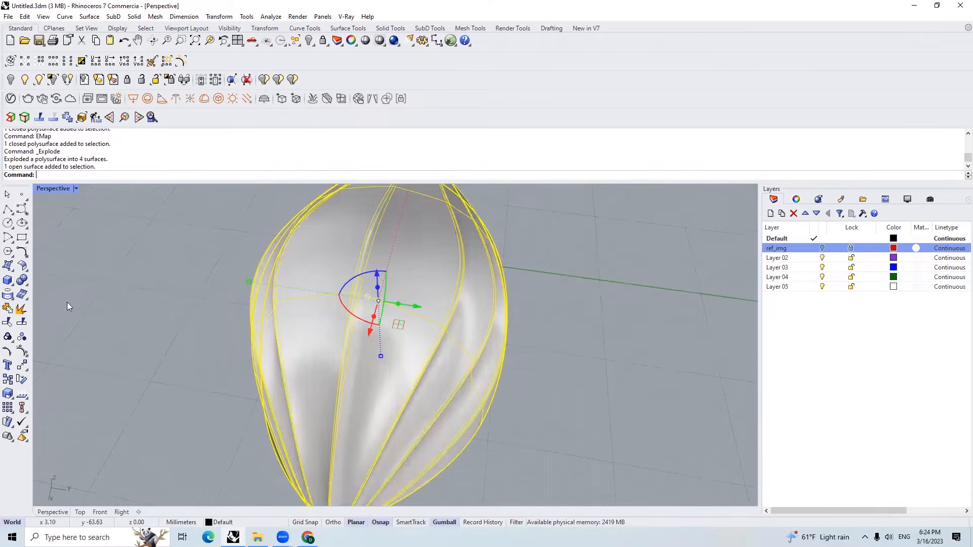
pyautogui.click(22, 322)
pyautogui.click(87, 174)
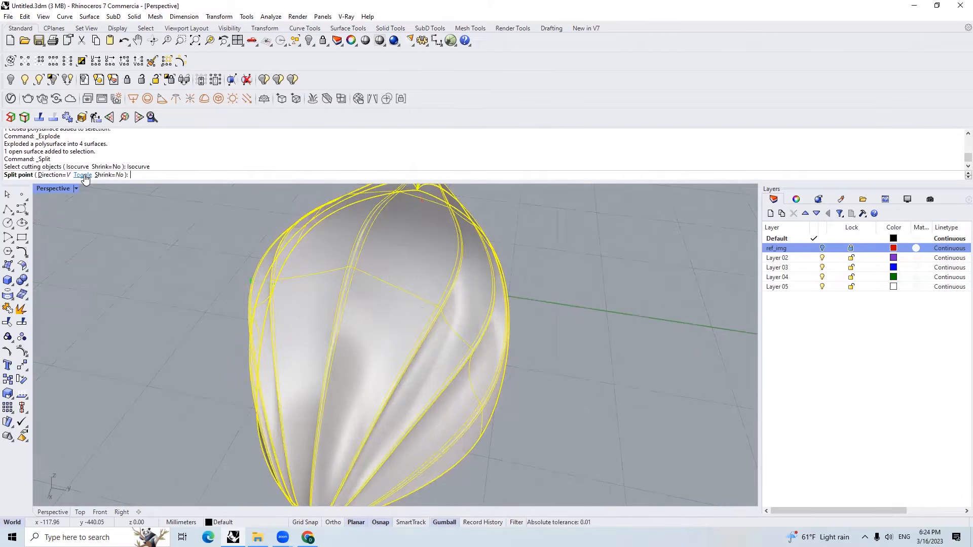
pyautogui.click(108, 175)
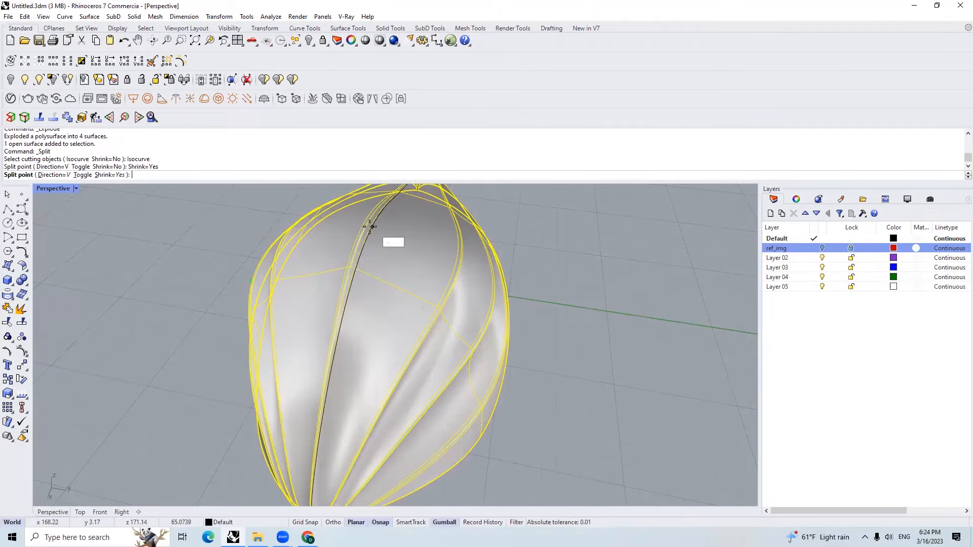
pyautogui.scroll(2, 348, 257)
pyautogui.click(335, 299)
pyautogui.rightClick(381, 302)
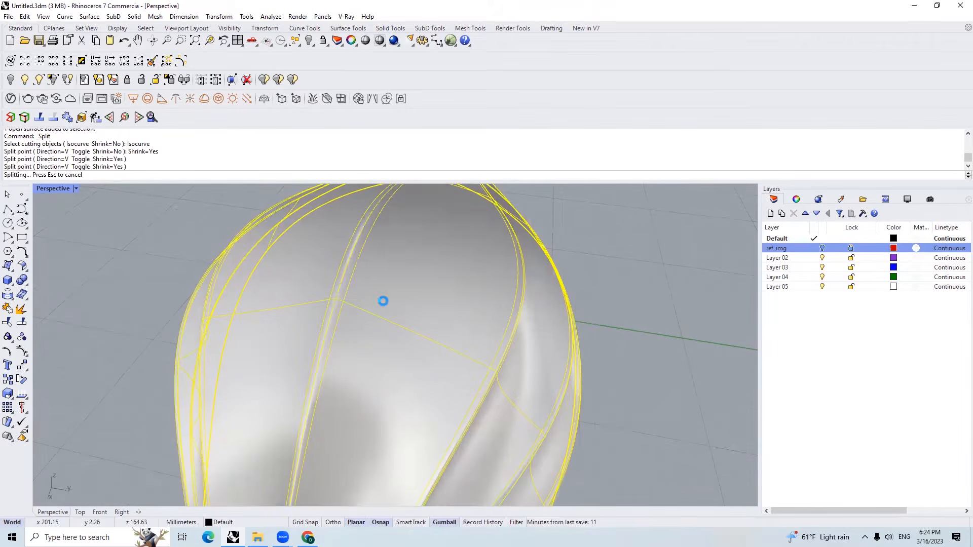
# Delete one half of the split outer surface
pyautogui.click(410, 305)
pyautogui.scroll(-2, 416, 296)
pyautogui.moveTo(426, 286); pyautogui.dragTo(387, 305, button='right')
pyautogui.write('e')
pyautogui.press('space')
# Split the shell's inner surface at its centre isocurve in V direction, with Shrink set to Yes
pyautogui.scroll(-3, 401, 298)
pyautogui.click(401, 298)
pyautogui.scroll(5, 380, 259)
pyautogui.press('space')
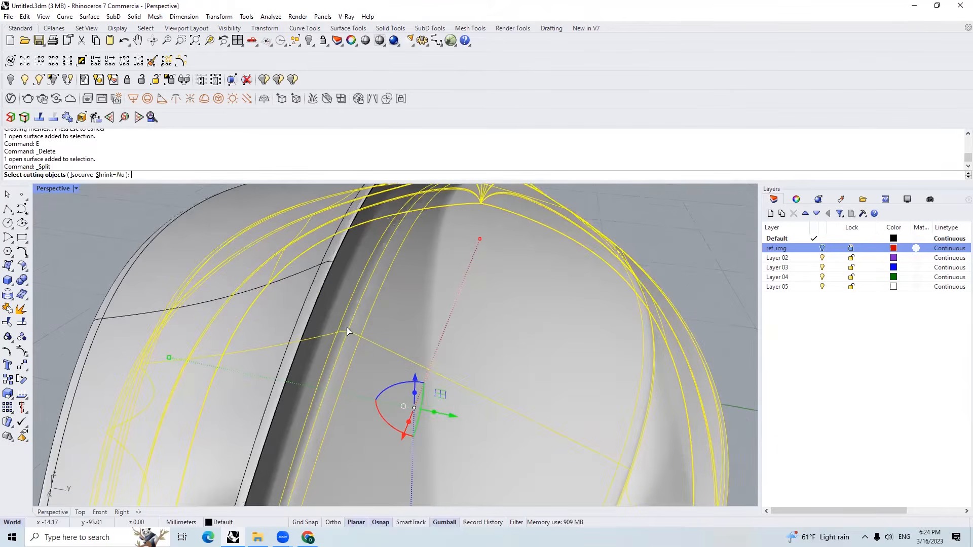
pyautogui.click(79, 176)
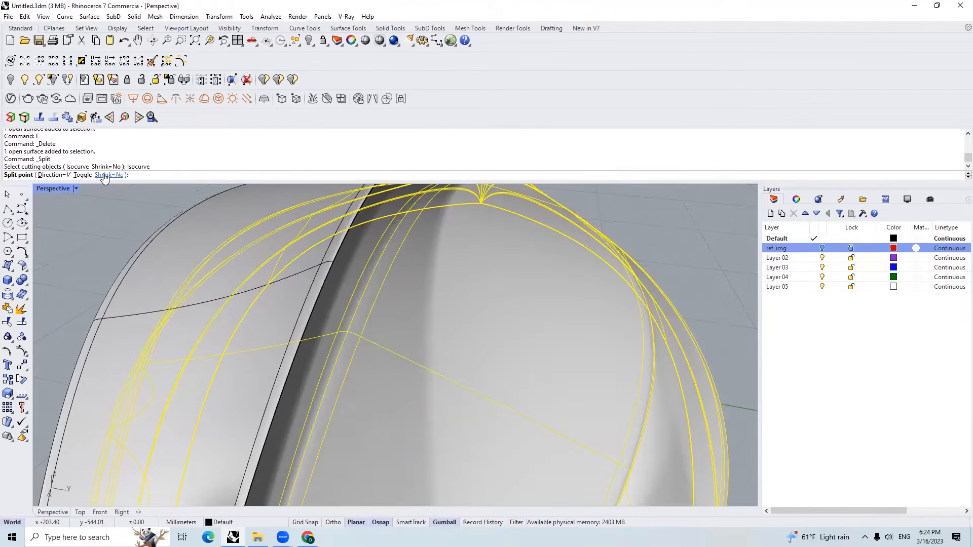
pyautogui.click(106, 175)
pyautogui.click(346, 334)
pyautogui.press('space')
# Delete the half of the split inner surface on the same side as the removed outer half
pyautogui.press('Escape')
pyautogui.click(424, 347)
pyautogui.write('E')
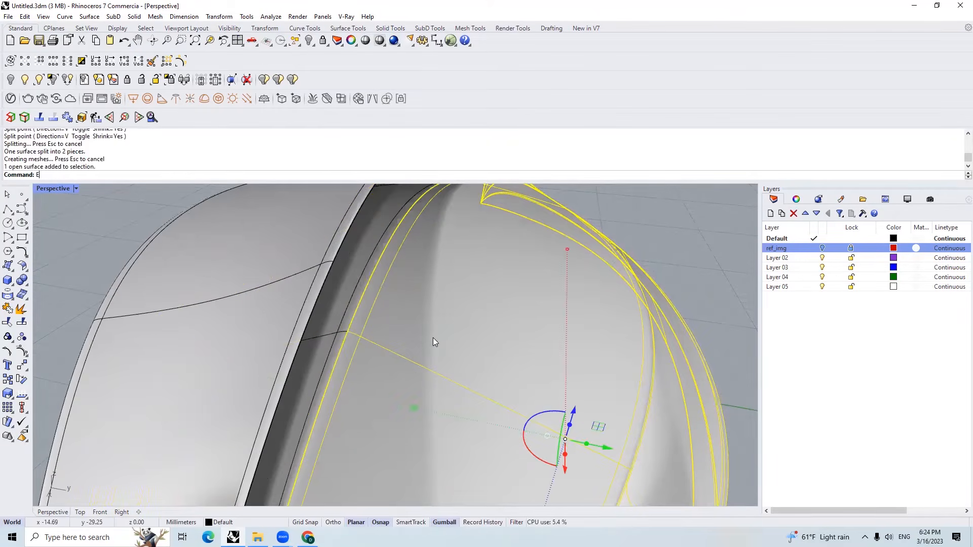
pyautogui.press('Return')
# Delete the leftover rim surface on the removed side and join the three remaining surfaces into one polysurface
pyautogui.scroll(-5, 443, 338)
pyautogui.click(522, 362)
pyautogui.write('E')
pyautogui.press('Return')
pyautogui.moveTo(456, 460); pyautogui.dragTo(254, 281)
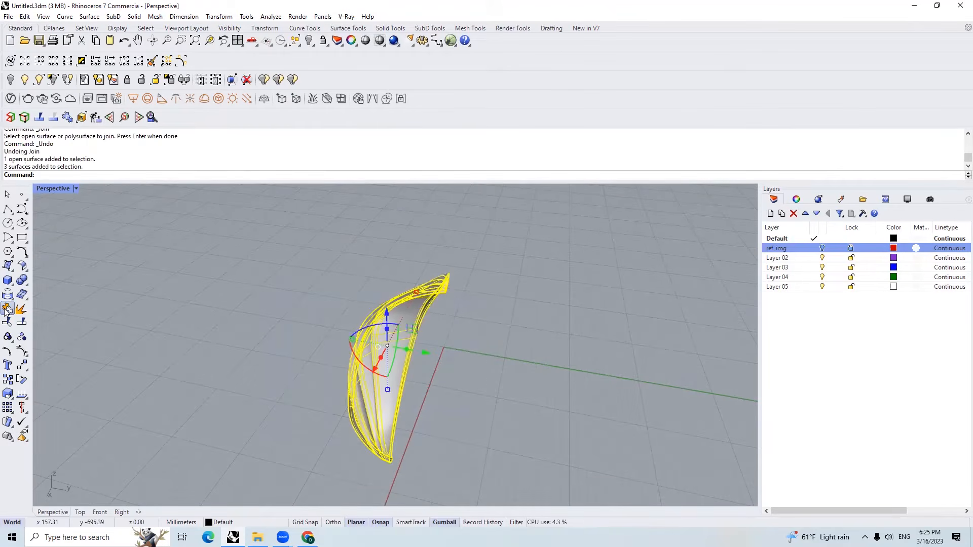
pyautogui.click(7, 309)
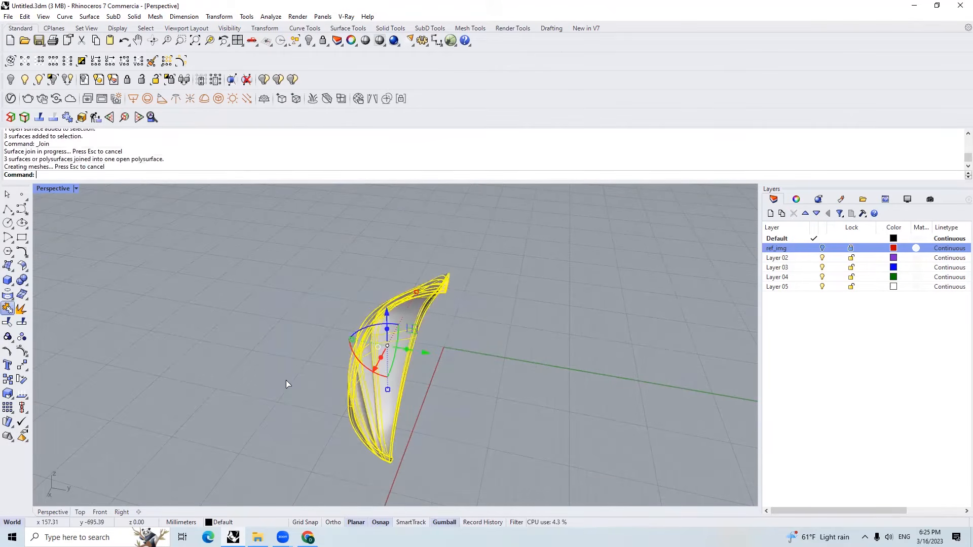
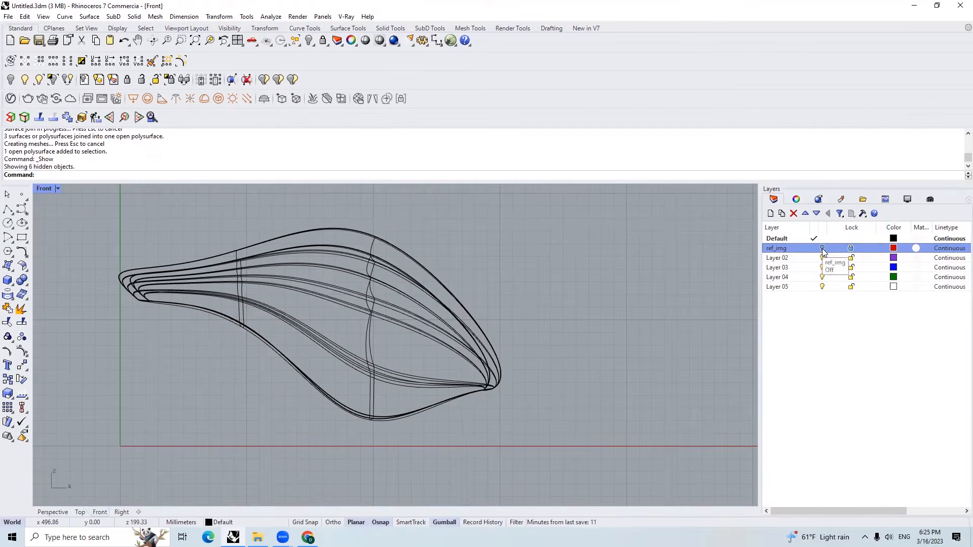
# Turn on the helmet reference image layer and set the Front view to Shaded display
pyautogui.click(822, 248)
pyautogui.scroll(2, 341, 249)
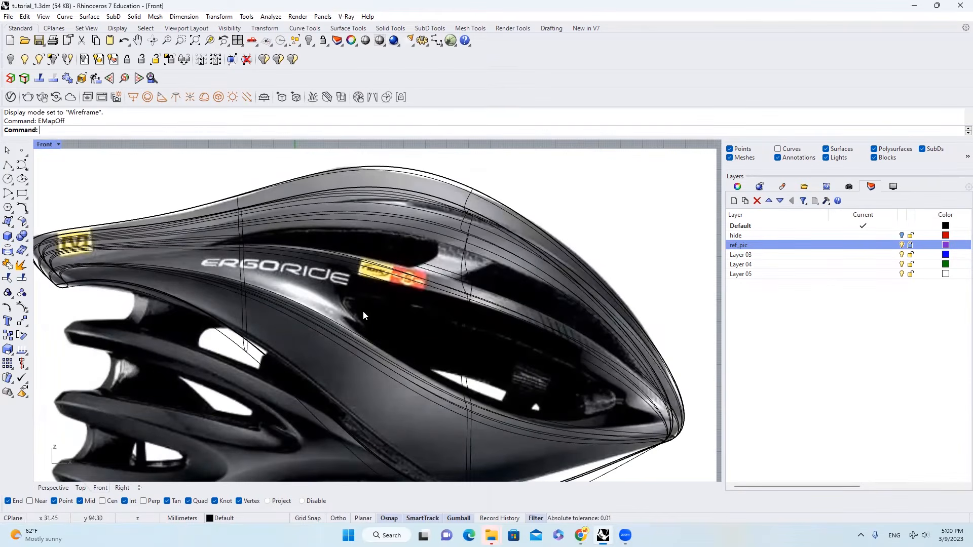
pyautogui.click(59, 145)
pyautogui.click(124, 151)
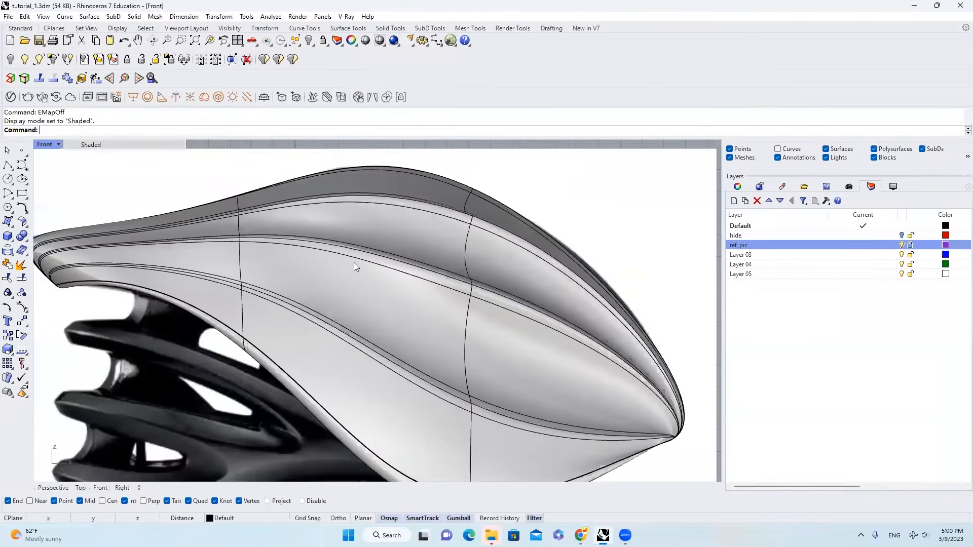
pyautogui.scroll(-4, 354, 262)
pyautogui.scroll(4, 374, 282)
# Explode the shell polysurface and isolate its outer surface over the helmet reference image
pyautogui.click(374, 281)
pyautogui.click(80, 254)
pyautogui.click(22, 266)
pyautogui.click(388, 270)
pyautogui.scroll(-6, 388, 270)
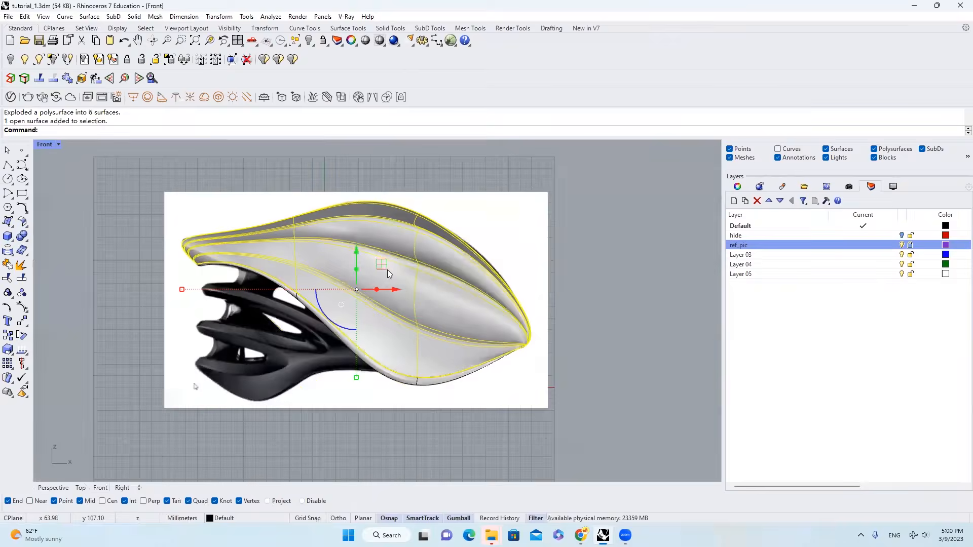
pyautogui.scroll(4, 390, 273)
pyautogui.click(86, 433)
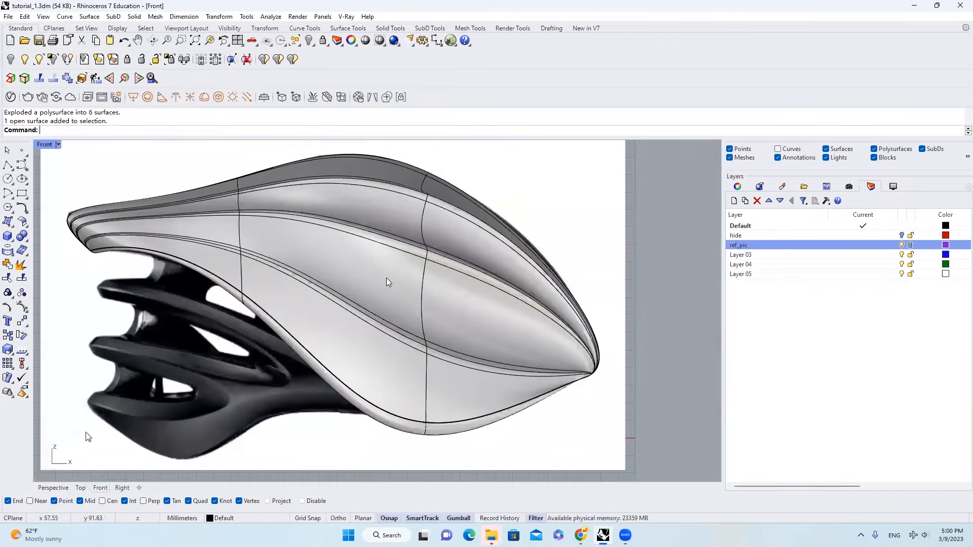
pyautogui.click(312, 44)
pyautogui.click(358, 61)
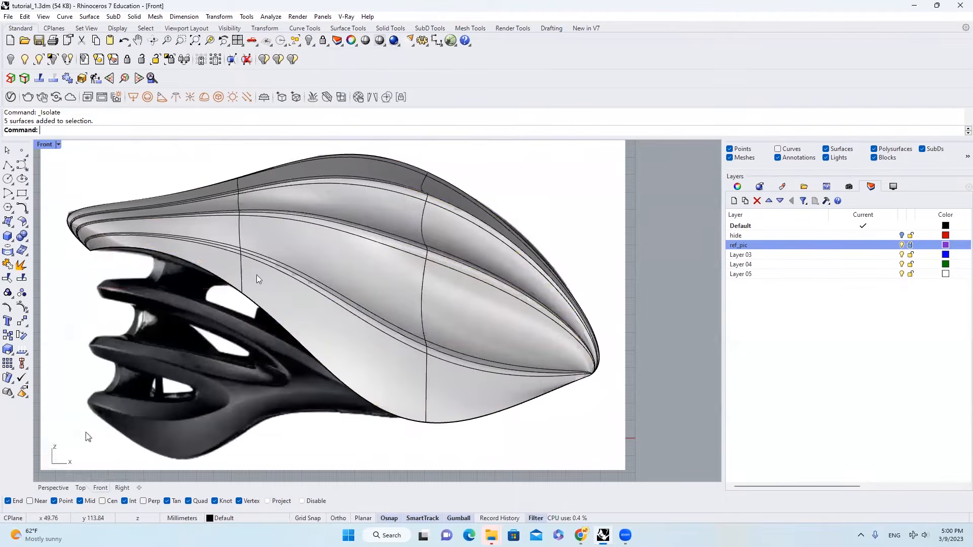
# Set the Front view to Wireframe display and start ExtractIsocurve on the shell's outer surface
pyautogui.click(344, 278)
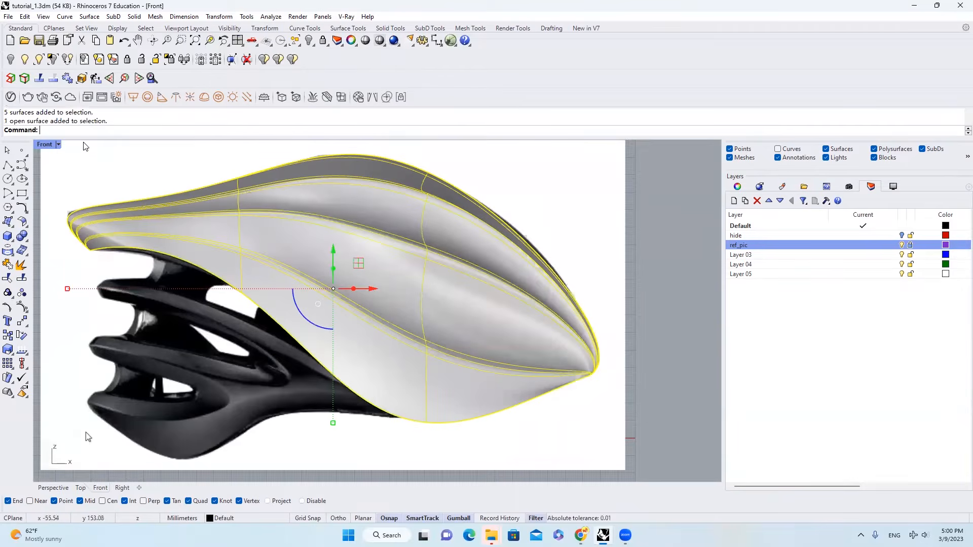
pyautogui.click(58, 145)
pyautogui.click(94, 72)
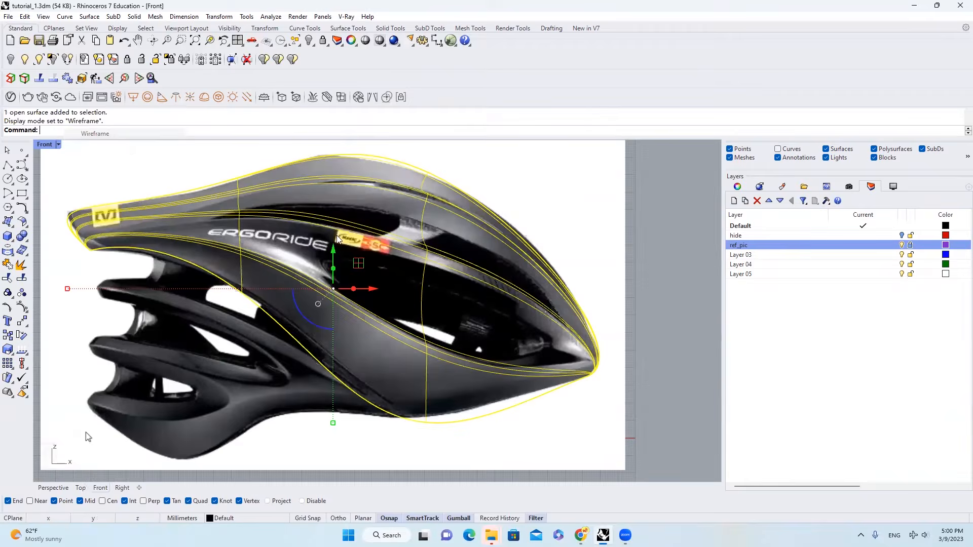
pyautogui.scroll(3, 370, 239)
pyautogui.write('ExtractIsocurve')
pyautogui.press('Return')
pyautogui.scroll(5, 446, 284)
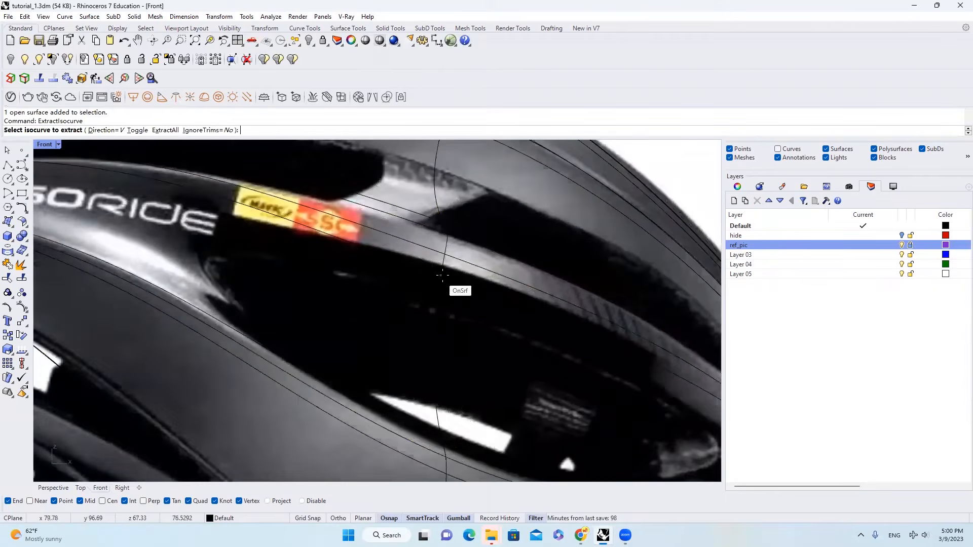
# Change the Default layer's colour to red
pyautogui.click(946, 225)
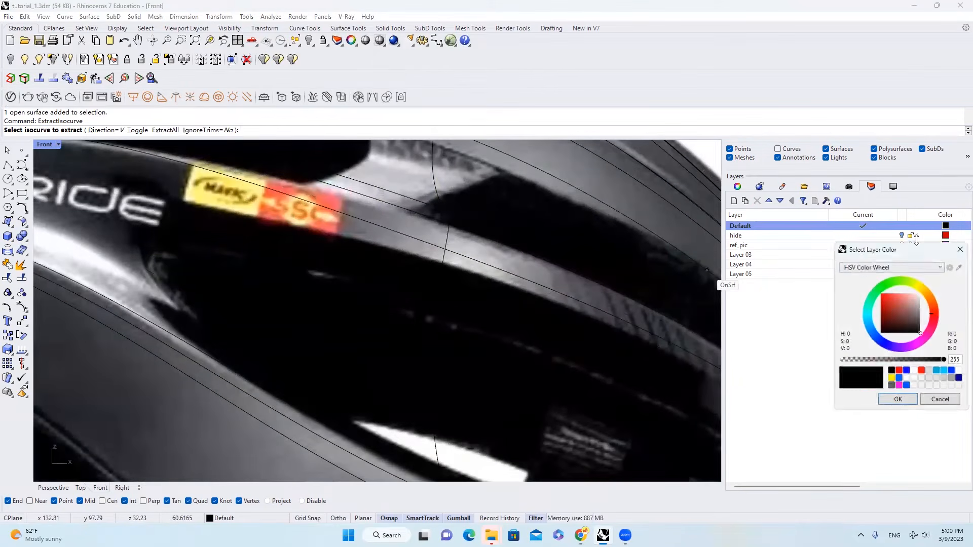
pyautogui.click(883, 296)
pyautogui.click(897, 401)
pyautogui.scroll(-3, 411, 267)
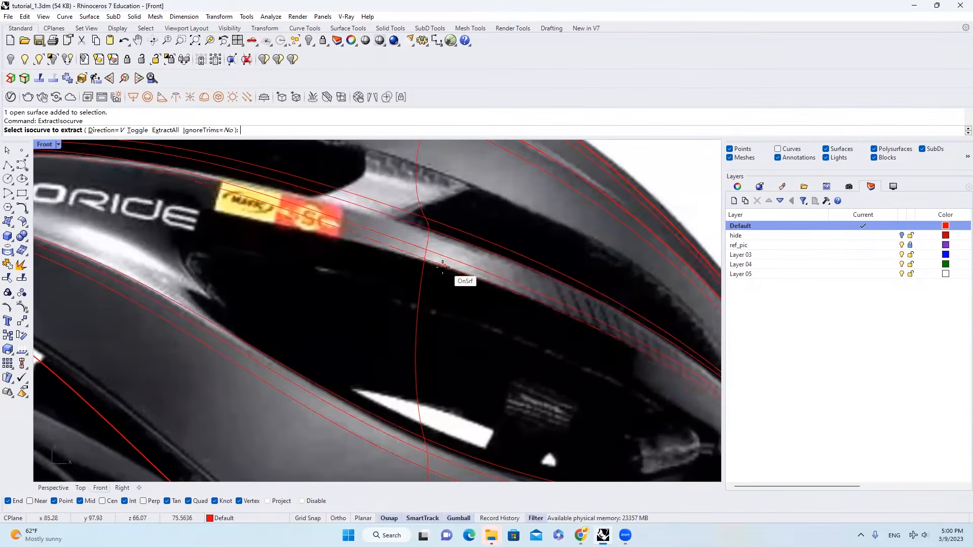
# Extract two V-direction isocurves along the upper and lower edges of the helmet's large side opening
pyautogui.click(456, 268)
pyautogui.scroll(-2, 439, 352)
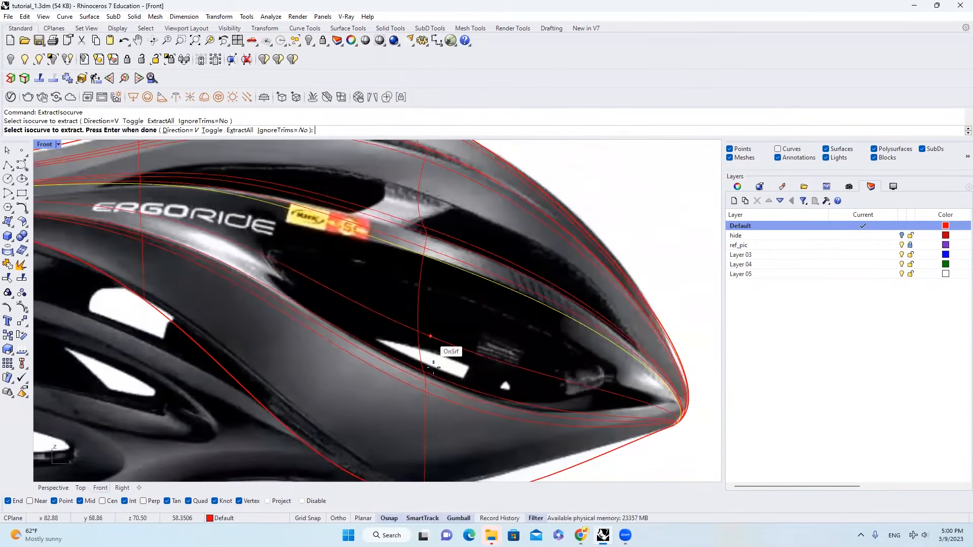
pyautogui.click(434, 368)
pyautogui.press('Return')
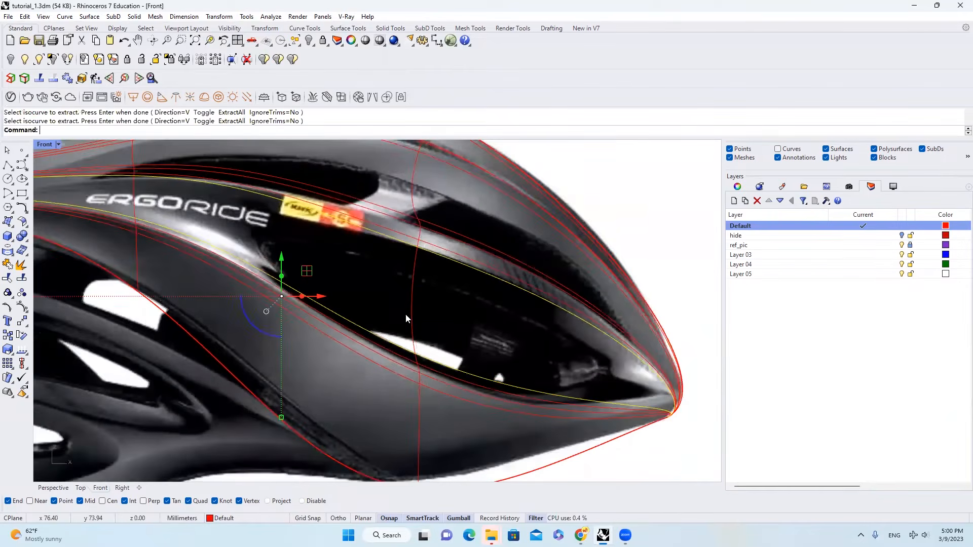
# Extract two V-direction isocurves from the outer surface along the upper and lower edges of the middle vent opening
pyautogui.scroll(-2, 406, 319)
pyautogui.press('Escape')
pyautogui.scroll(3, 415, 223)
pyautogui.click(423, 234)
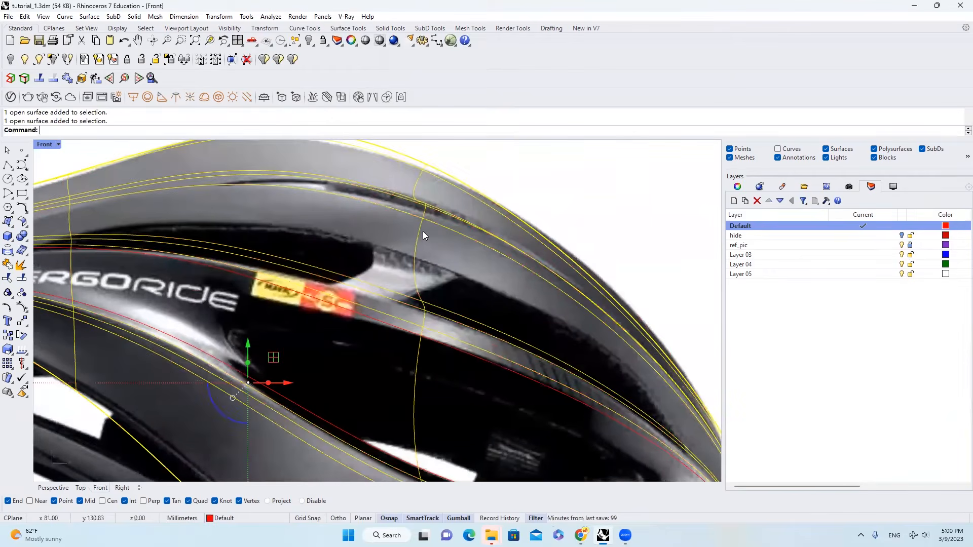
pyautogui.scroll(-1, 425, 231)
pyautogui.scroll(1, 427, 232)
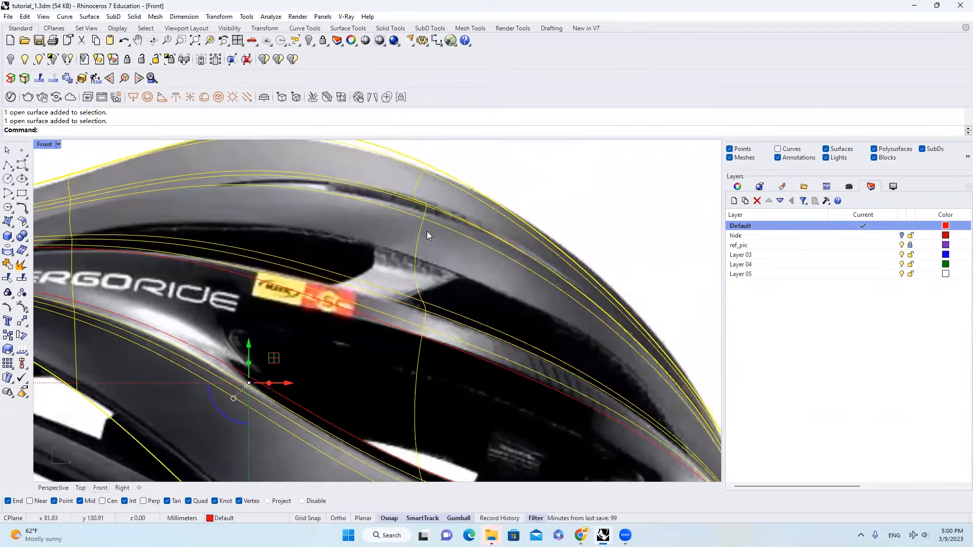
pyautogui.rightClick(427, 231)
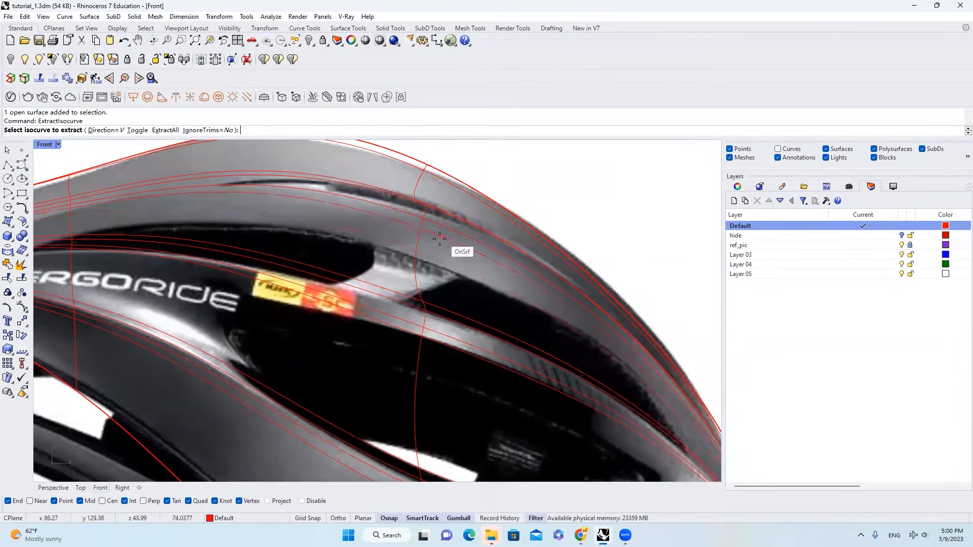
pyautogui.click(446, 239)
pyautogui.click(439, 293)
pyautogui.press('Return')
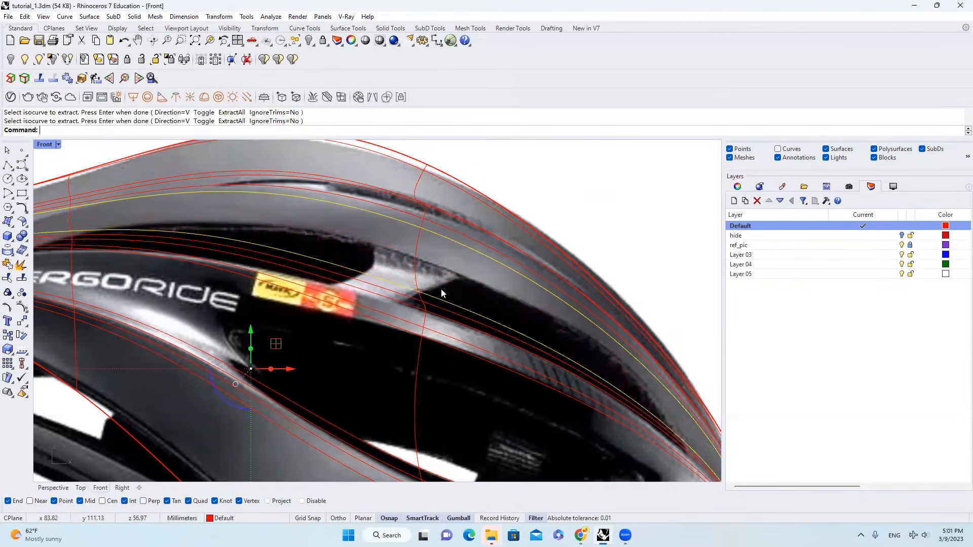
# Extract two V-direction isocurves from the outer surface's top section, one near the helmet's top edge and one along the dark upper slot
pyautogui.scroll(-4, 442, 289)
pyautogui.moveTo(452, 285); pyautogui.dragTo(454, 273, button='right')
pyautogui.press('Escape')
pyautogui.scroll(3, 458, 268)
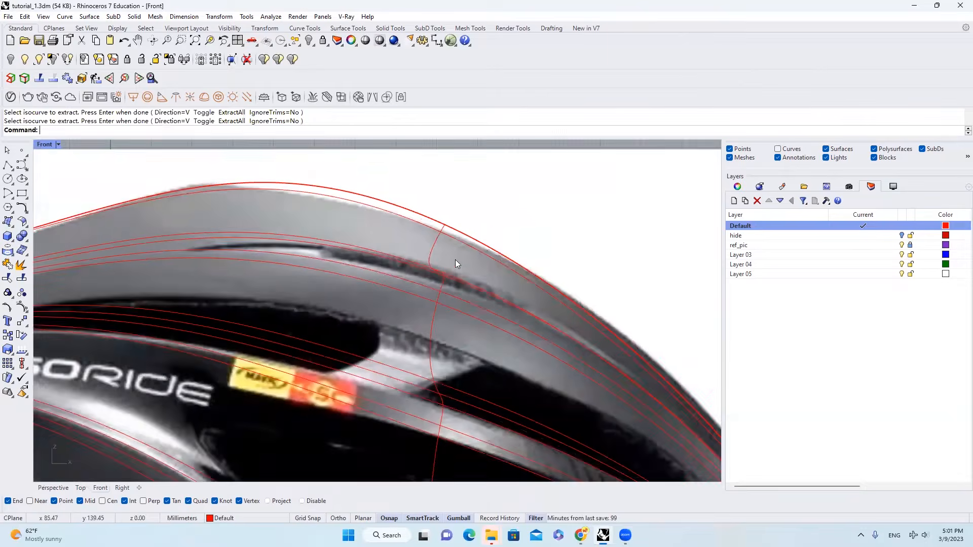
pyautogui.scroll(2, 433, 246)
pyautogui.press('Return')
pyautogui.click(434, 240)
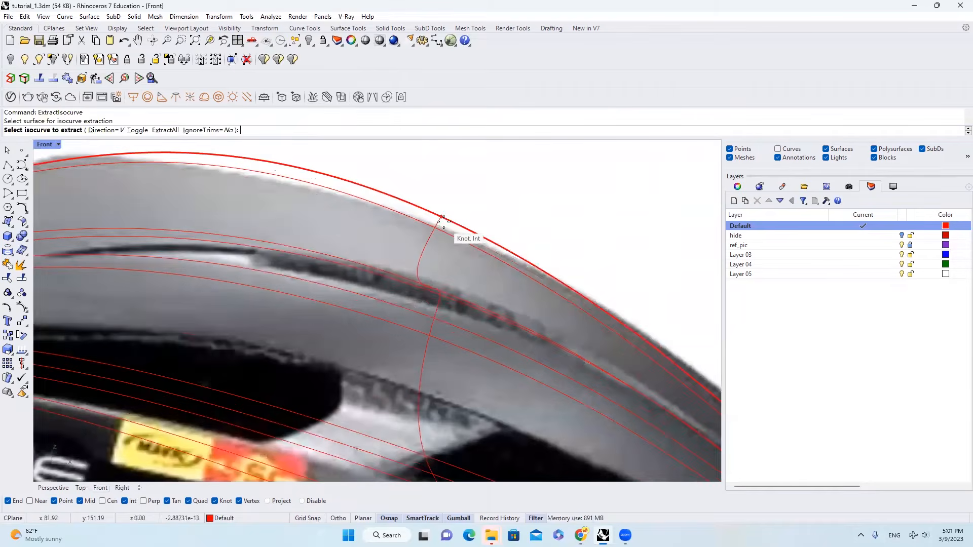
pyautogui.scroll(3, 437, 227)
pyautogui.click(430, 234)
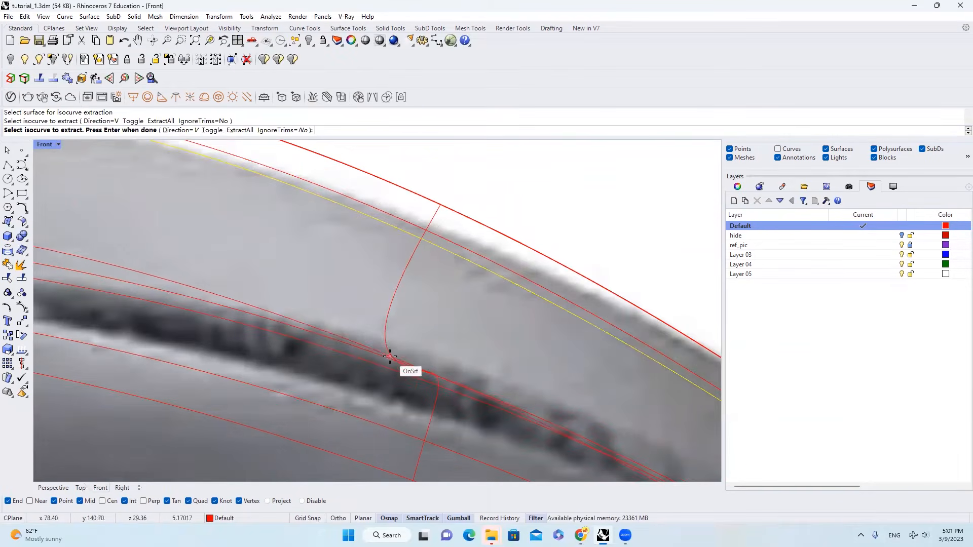
pyautogui.scroll(2, 401, 363)
pyautogui.scroll(1, 429, 371)
pyautogui.click(426, 371)
pyautogui.scroll(-5, 426, 371)
pyautogui.press('Return')
# Switch to the Perspective view and display the shell and its extracted curves in Shaded mode
pyautogui.click(54, 488)
pyautogui.scroll(-6, 372, 294)
pyautogui.moveTo(377, 243); pyautogui.dragTo(341, 256, button='right')
pyautogui.scroll(4, 367, 257)
pyautogui.click(76, 144)
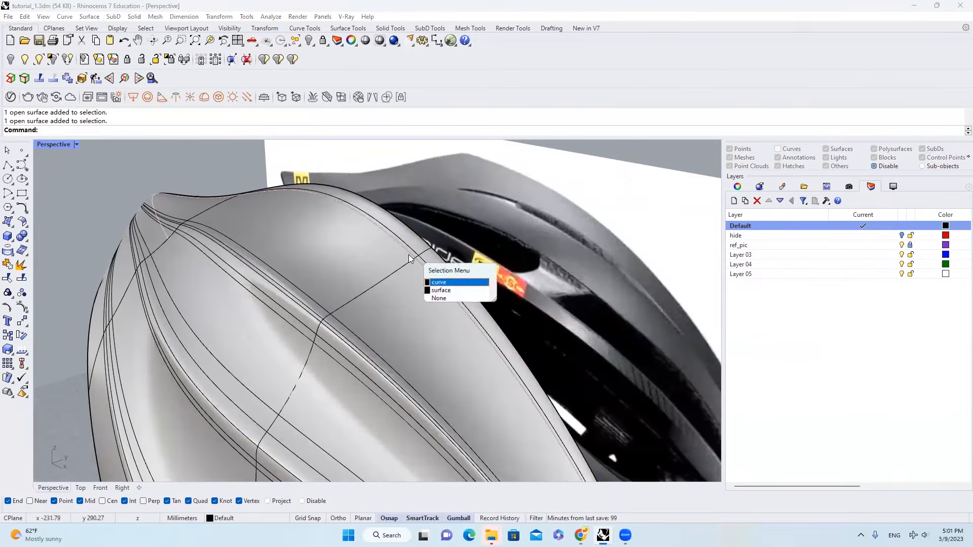
# Delete the misplaced extracted isocurve beside the shell's topmost ridge
pyautogui.click(427, 282)
pyautogui.moveTo(425, 283); pyautogui.dragTo(240, 340, button='right')
pyautogui.press('Escape')
pyautogui.click(234, 345)
pyautogui.click(260, 384)
pyautogui.press('Delete')
pyautogui.write('E')
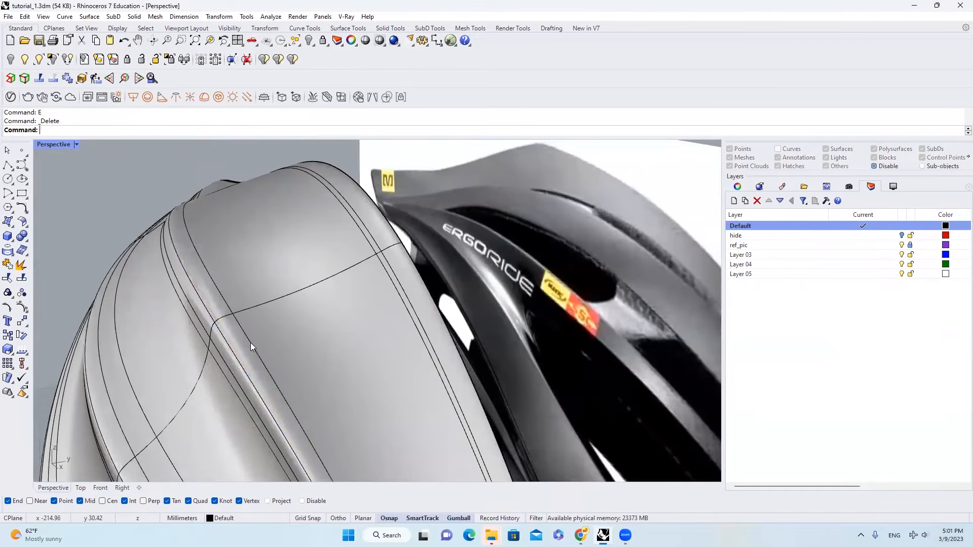
# Extract a V-direction isocurve from the outer surface's top section, running close beside the upper ridge
pyautogui.click(261, 343)
pyautogui.press('Escape')
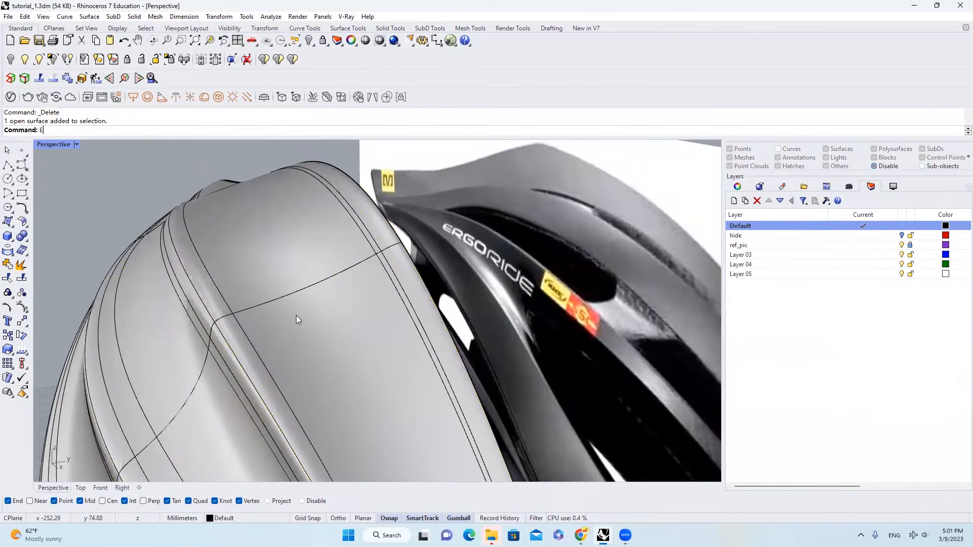
pyautogui.press('Return')
pyautogui.click(285, 319)
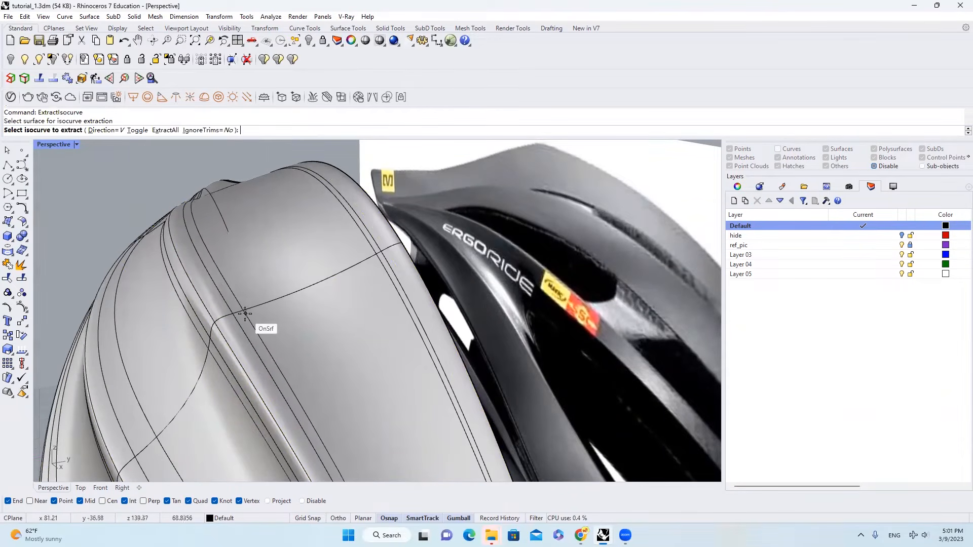
pyautogui.click(246, 316)
pyautogui.press('Return')
# Delete the misplaced extracted isocurve beside the shell's middle ridge
pyautogui.scroll(-2, 323, 292)
pyautogui.press('Escape')
pyautogui.moveTo(303, 318); pyautogui.dragTo(339, 346, button='right')
pyautogui.click(347, 322)
pyautogui.press('Delete')
# Extract a V-direction isocurve from the outer surface just above the middle ridge
pyautogui.press('Return')
pyautogui.click(324, 318)
pyautogui.press('Return')
pyautogui.press('Return')
pyautogui.click(316, 313)
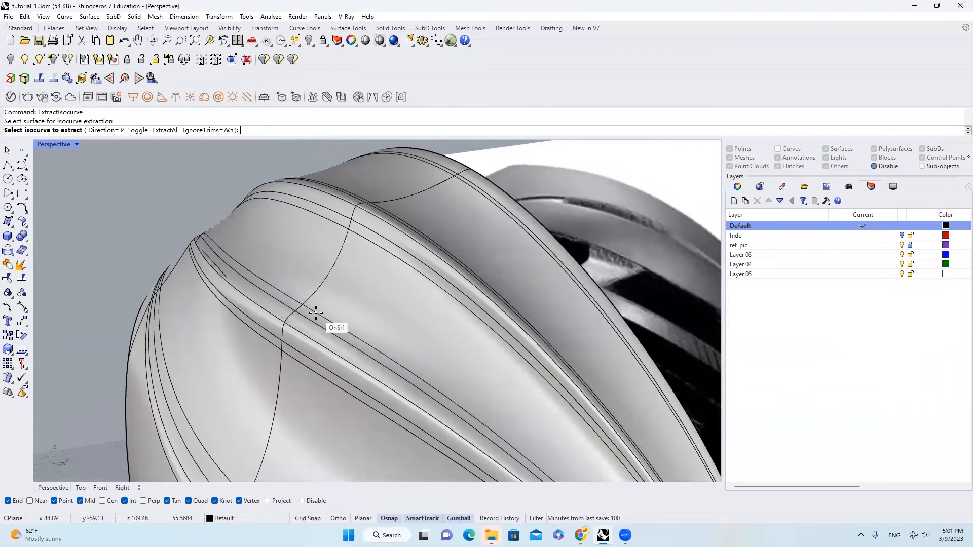
pyautogui.click(315, 313)
pyautogui.press('Return')
pyautogui.press('Escape')
pyautogui.click(396, 251)
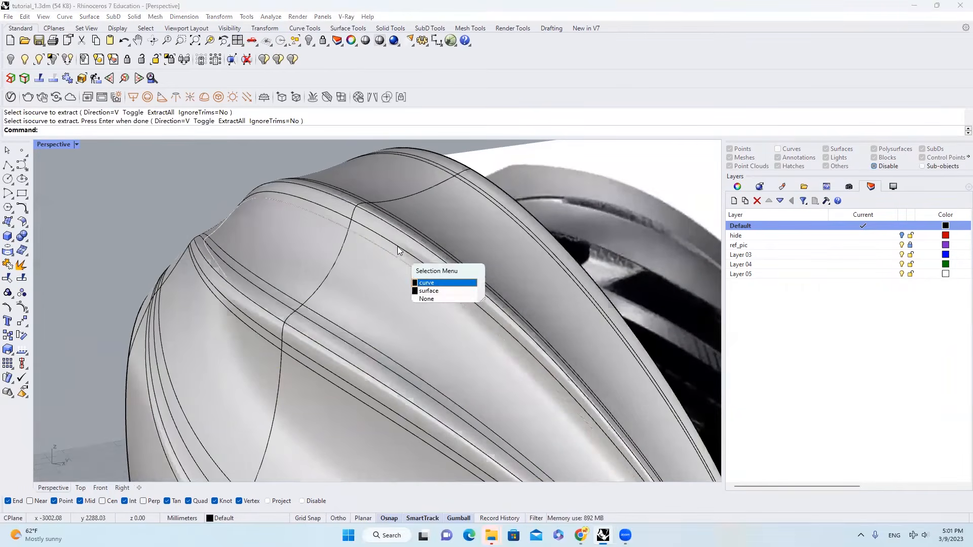
pyautogui.click(398, 245)
pyautogui.press('Escape')
pyautogui.scroll(-7, 397, 248)
pyautogui.scroll(7, 357, 304)
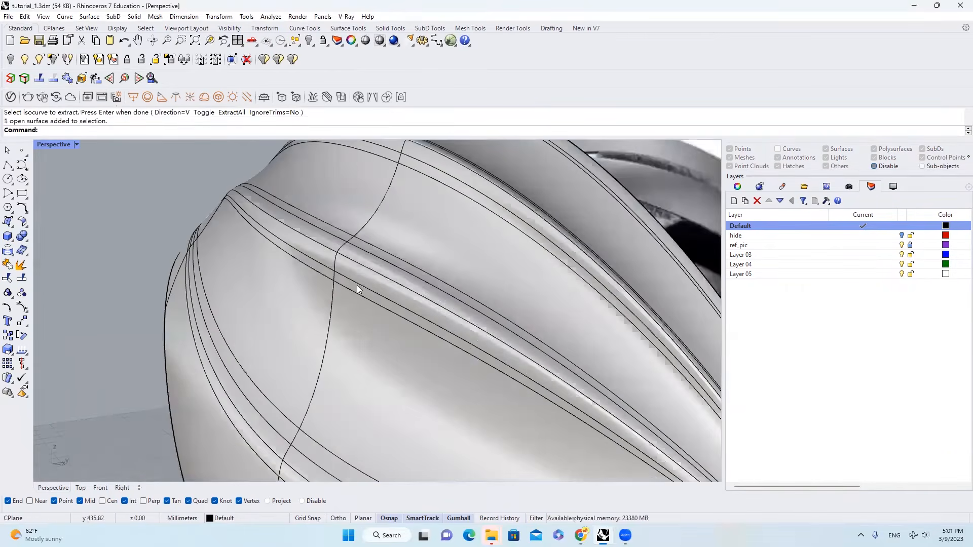
pyautogui.scroll(-5, 357, 285)
pyautogui.scroll(4, 264, 433)
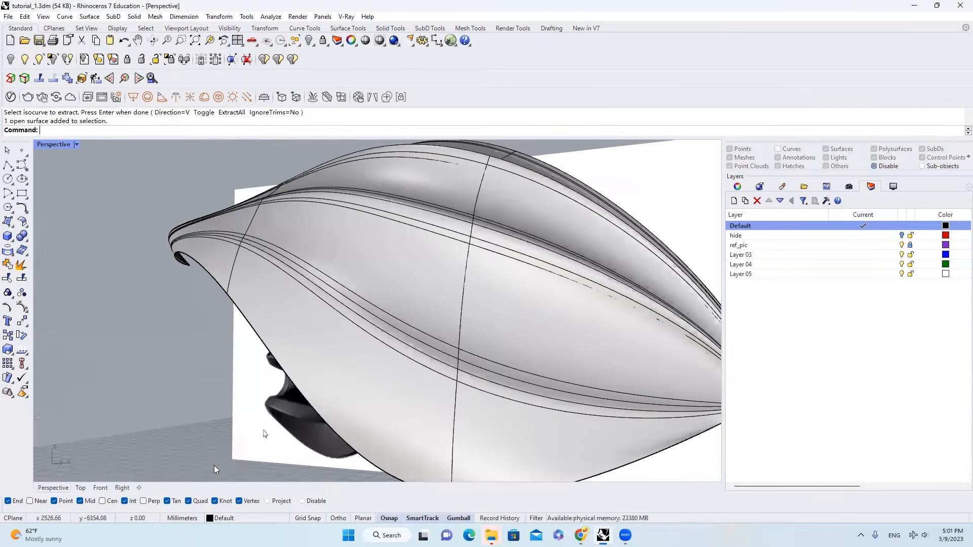
# In the Front view, hide the shell geometry so only the extracted isocurves remain over the helmet reference image
pyautogui.click(100, 487)
pyautogui.scroll(-7, 417, 290)
pyautogui.scroll(4, 344, 386)
pyautogui.click(345, 386)
pyautogui.middleClick(344, 387)
pyautogui.click(320, 381)
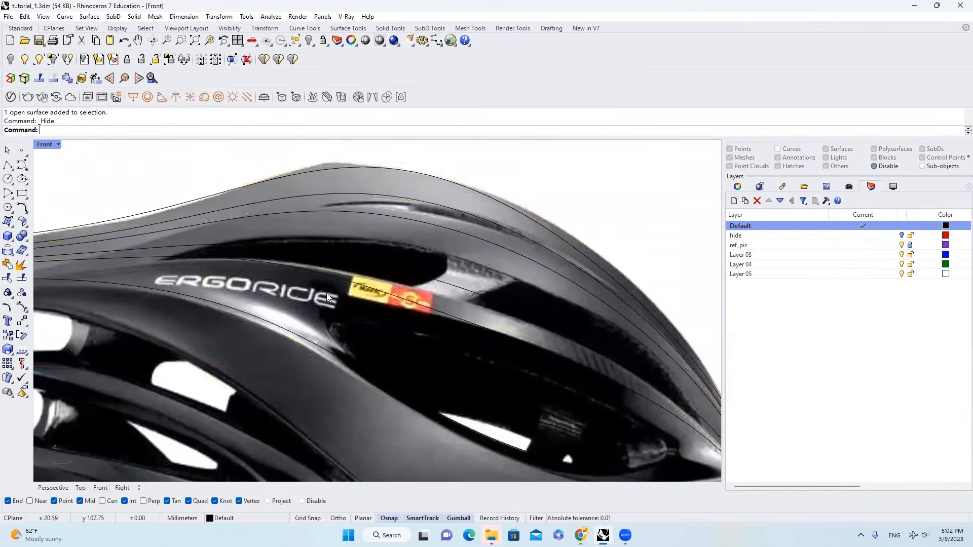
# Set the Default layer's color to red (255, 0, 0)
pyautogui.scroll(-5, 326, 293)
pyautogui.scroll(4, 365, 297)
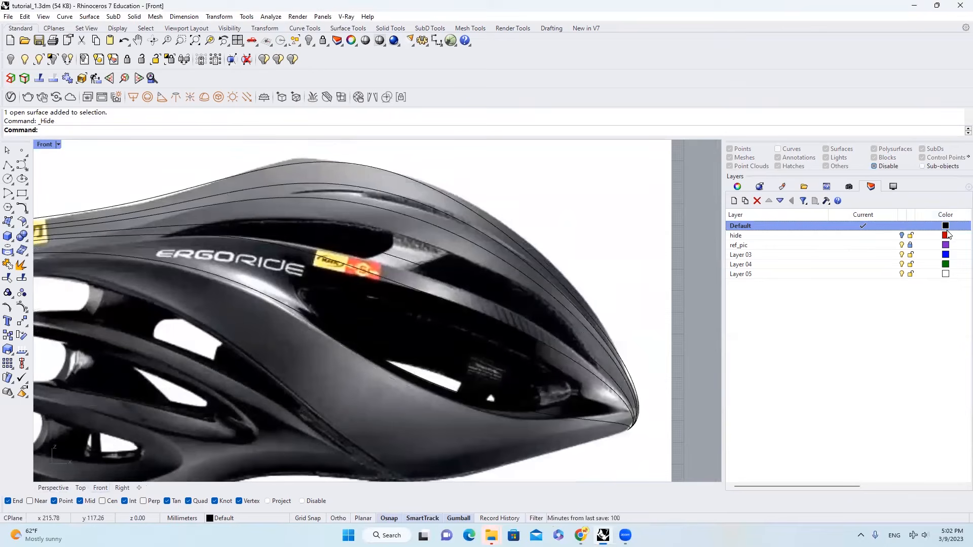
pyautogui.click(946, 226)
pyautogui.click(871, 379)
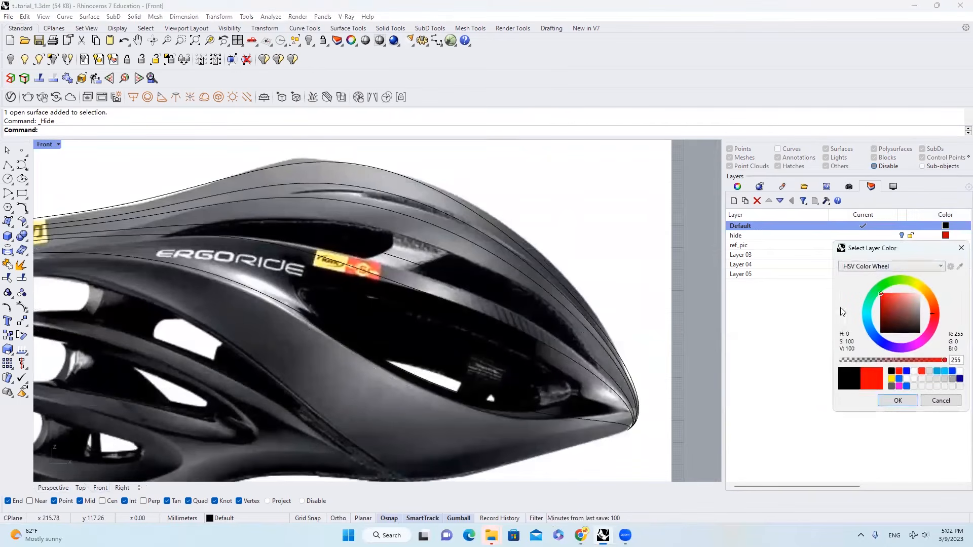
pyautogui.click(892, 401)
# Split the curve along the large side opening's lower edge at two points within the opening's length
pyautogui.click(21, 278)
pyautogui.click(84, 131)
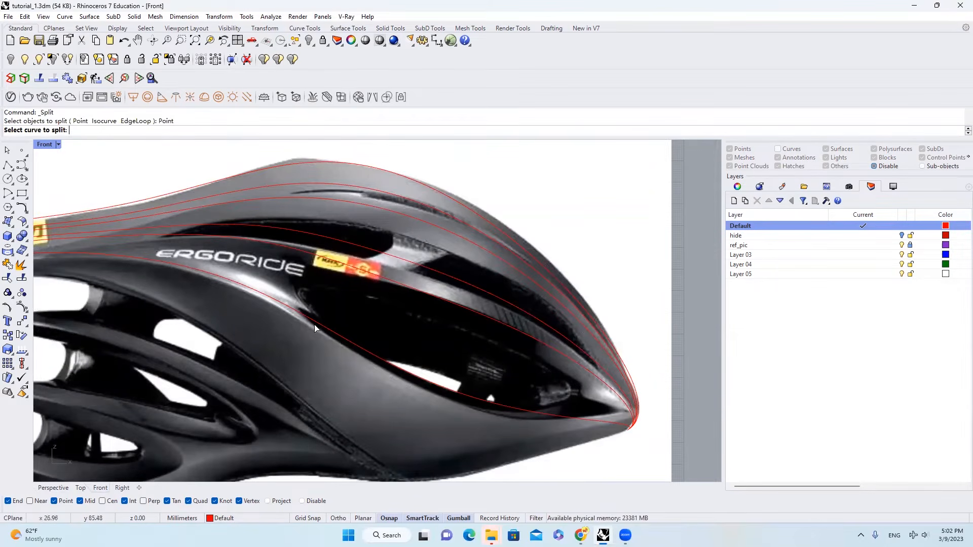
pyautogui.click(334, 335)
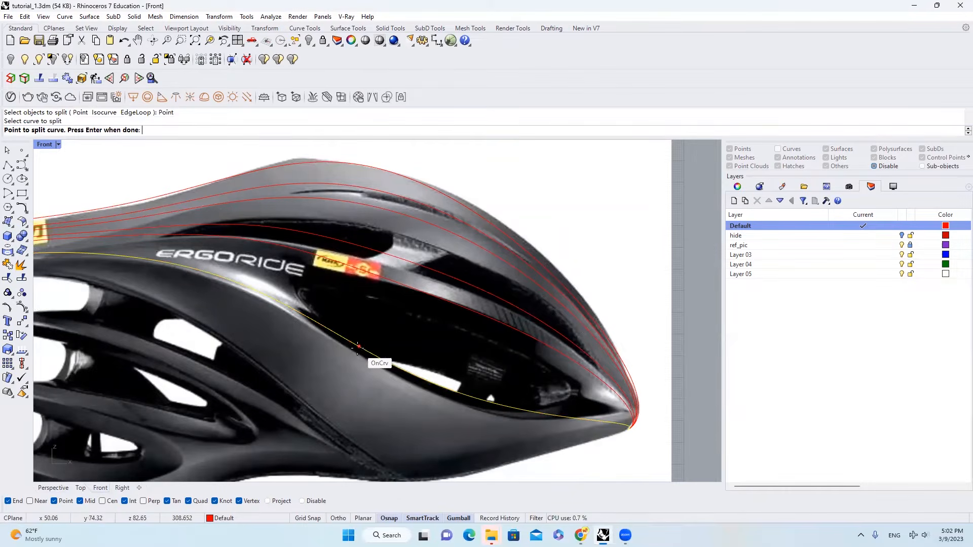
pyautogui.scroll(4, 351, 342)
pyautogui.click(342, 335)
pyautogui.scroll(-5, 343, 335)
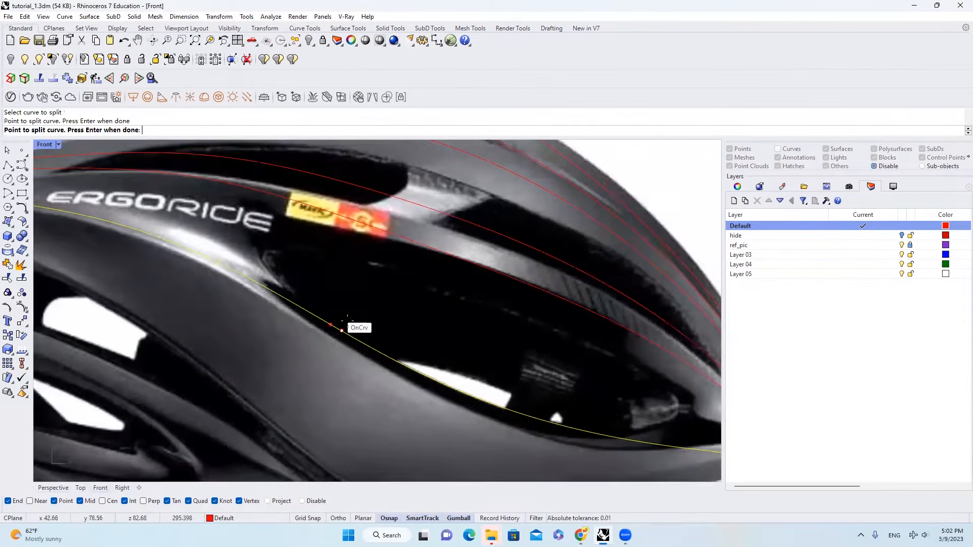
pyautogui.scroll(2, 457, 375)
pyautogui.click(457, 375)
pyautogui.press('Return')
# Split the curve along the large side opening's upper edge at two points within the opening's length
pyautogui.click(487, 311)
pyautogui.press('Return')
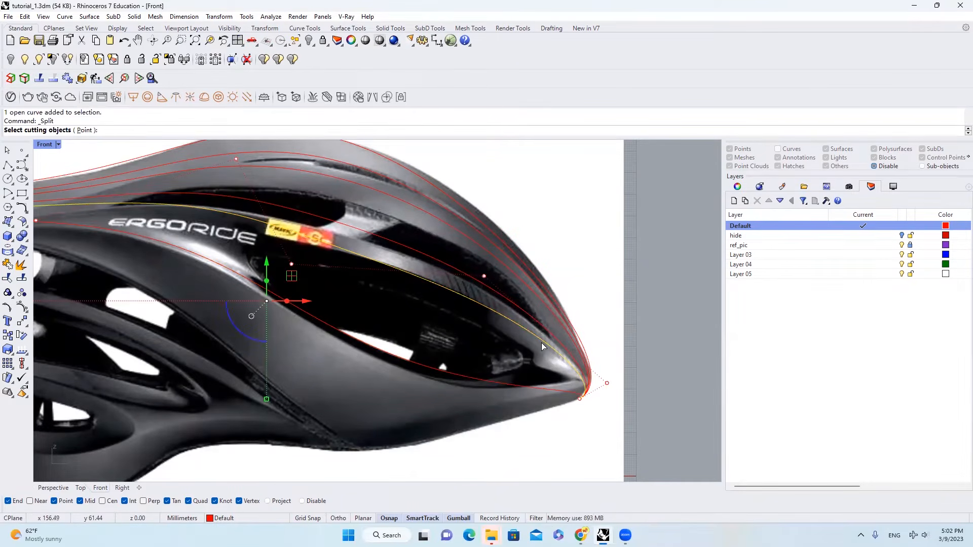
pyautogui.click(84, 131)
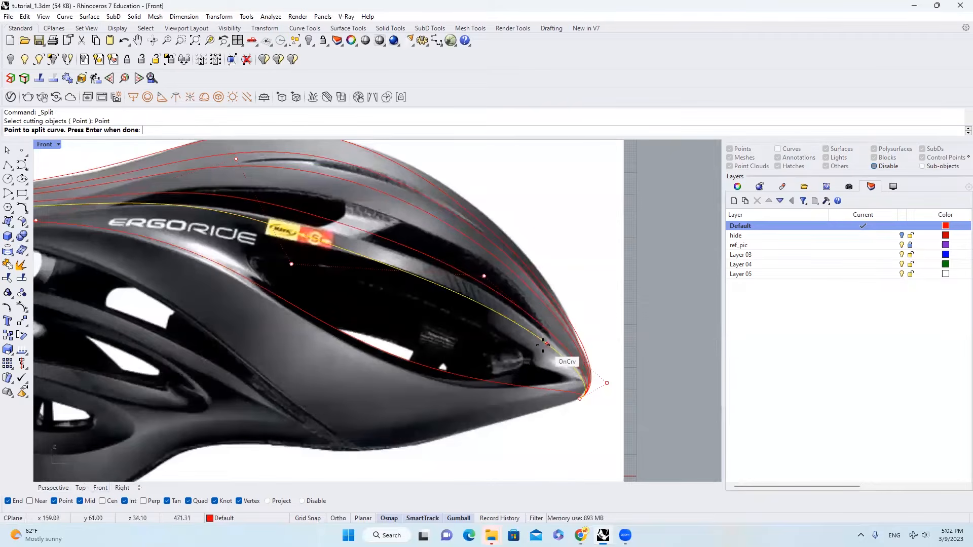
pyautogui.click(487, 307)
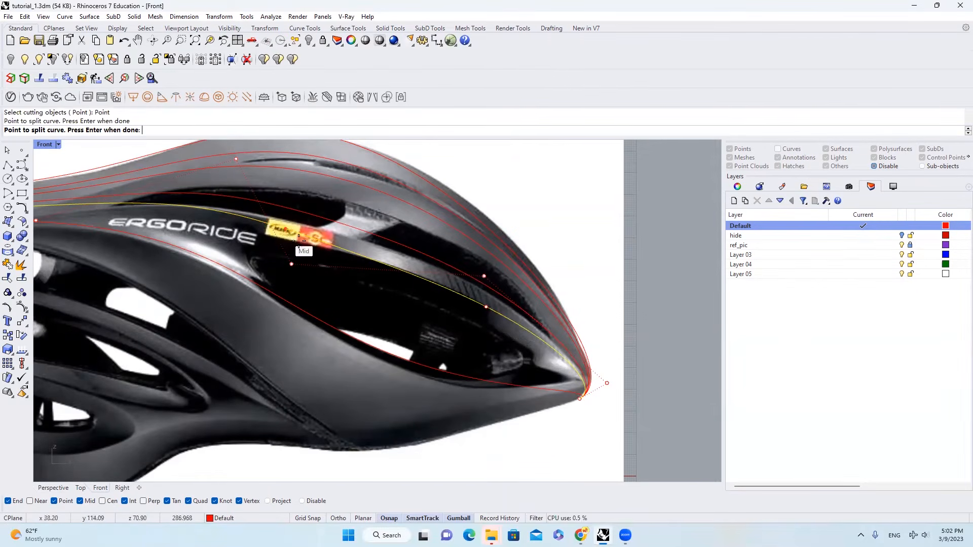
pyautogui.press('Return')
# Delete the end segments of both split curves, keeping only the middle pieces along the side opening
pyautogui.click(346, 250)
pyautogui.write('e')
pyautogui.press('space')
pyautogui.click(283, 299)
pyautogui.write('e')
pyautogui.press('space')
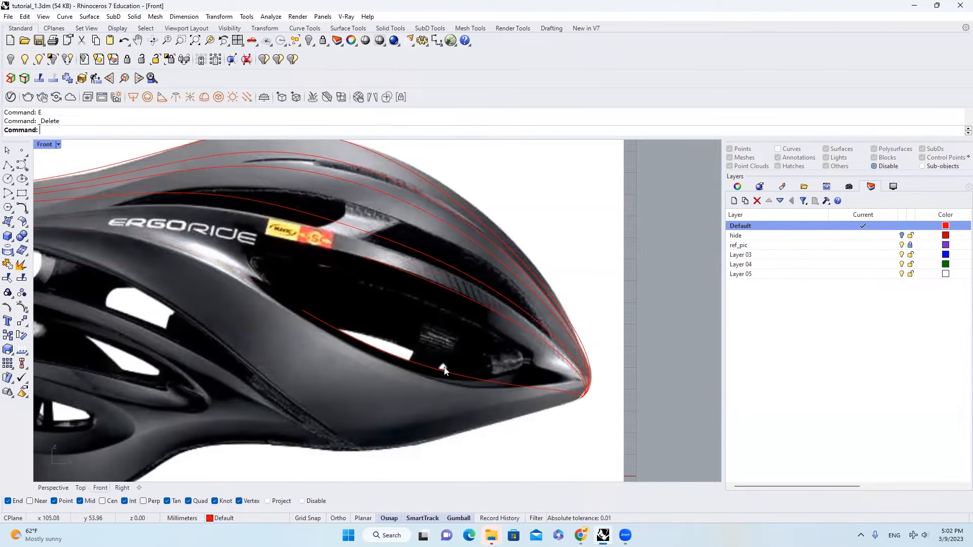
pyautogui.click(537, 388)
pyautogui.write('e')
pyautogui.press('space')
pyautogui.click(551, 347)
pyautogui.write('e')
pyautogui.press('space')
# Blend the two curves' ends nearest the ERGORIDE lettering with curvature continuity, adjusting the blend to follow the opening's rounded end
pyautogui.scroll(3, 363, 279)
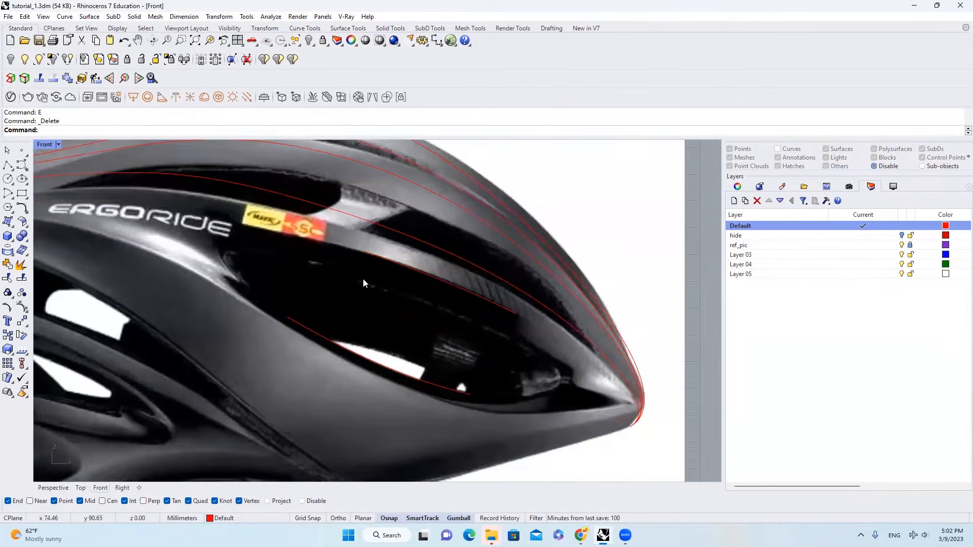
pyautogui.write('BlendS')
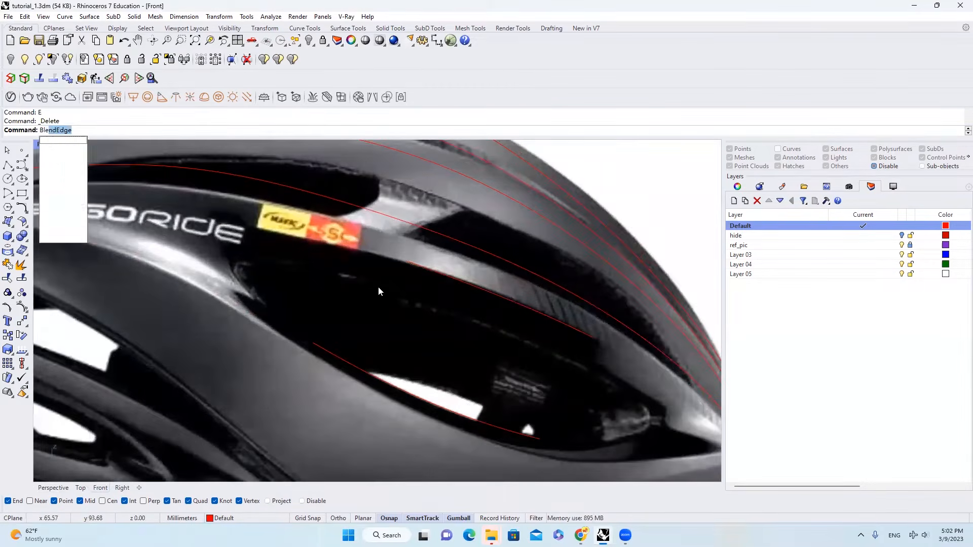
pyautogui.press('BackSpace')
pyautogui.press('BackSpace')
pyautogui.write('Crv')
pyautogui.press('Return')
pyautogui.click(324, 350)
pyautogui.click(410, 264)
pyautogui.moveTo(346, 229); pyautogui.dragTo(216, 193)
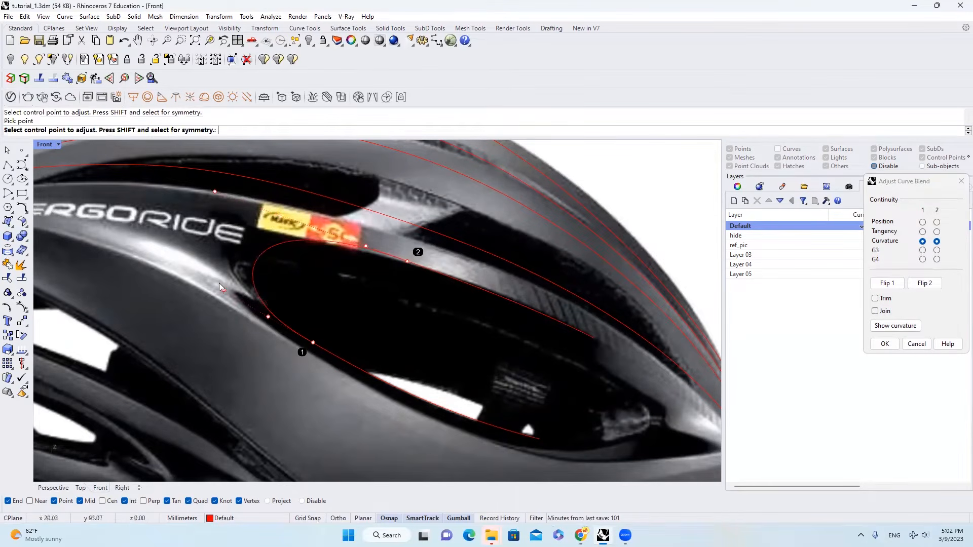
pyautogui.rightClick(218, 285)
# Blend the curves' other ends near the helmet's pointed tip with curvature continuity, stretching the blend handles toward the tip
pyautogui.scroll(-4, 218, 285)
pyautogui.click(442, 300)
pyautogui.scroll(2, 442, 301)
pyautogui.rightClick(440, 326)
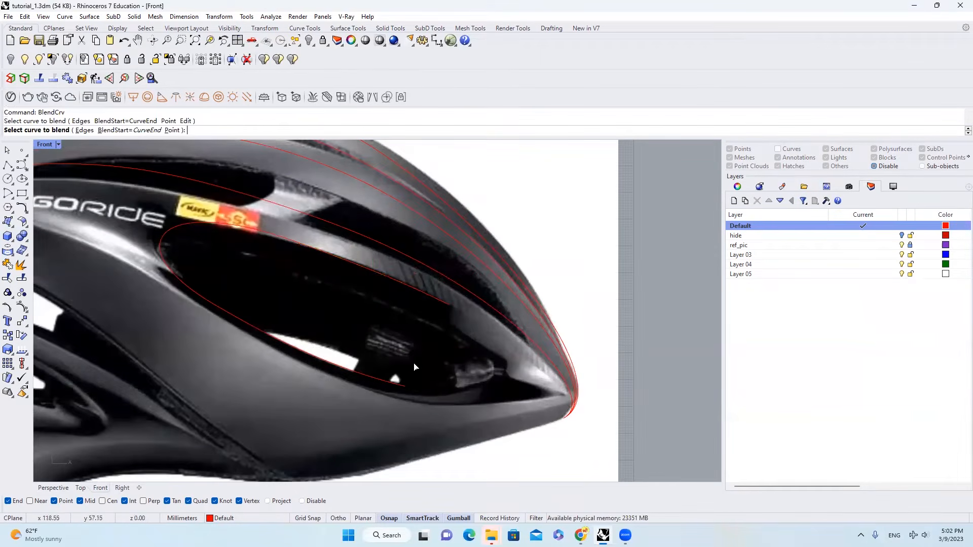
pyautogui.click(403, 388)
pyautogui.click(523, 347)
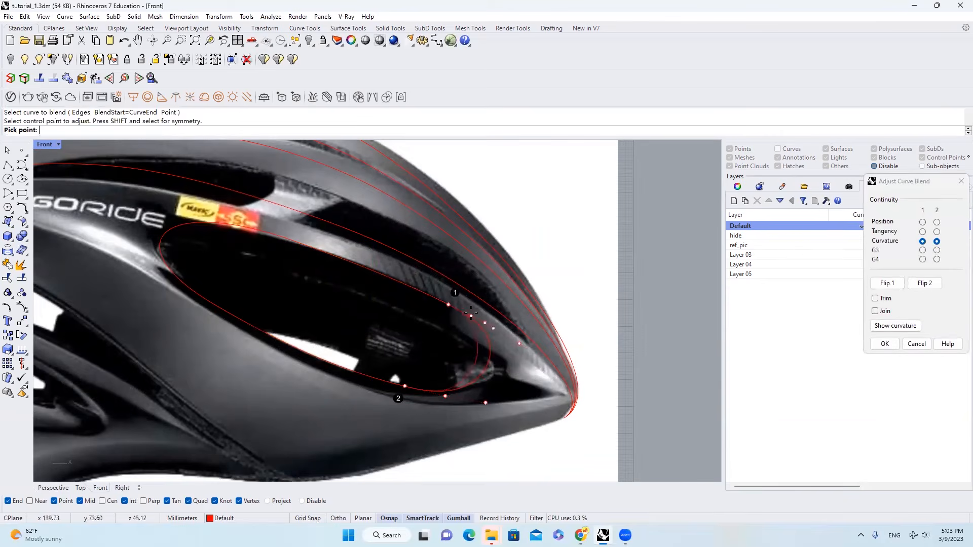
pyautogui.click(487, 325)
pyautogui.click(486, 403)
pyautogui.click(524, 410)
pyautogui.click(886, 345)
# Join the upper curve, lower curve and both end blends into one closed side-opening outline
pyautogui.scroll(-2, 381, 318)
pyautogui.click(415, 296)
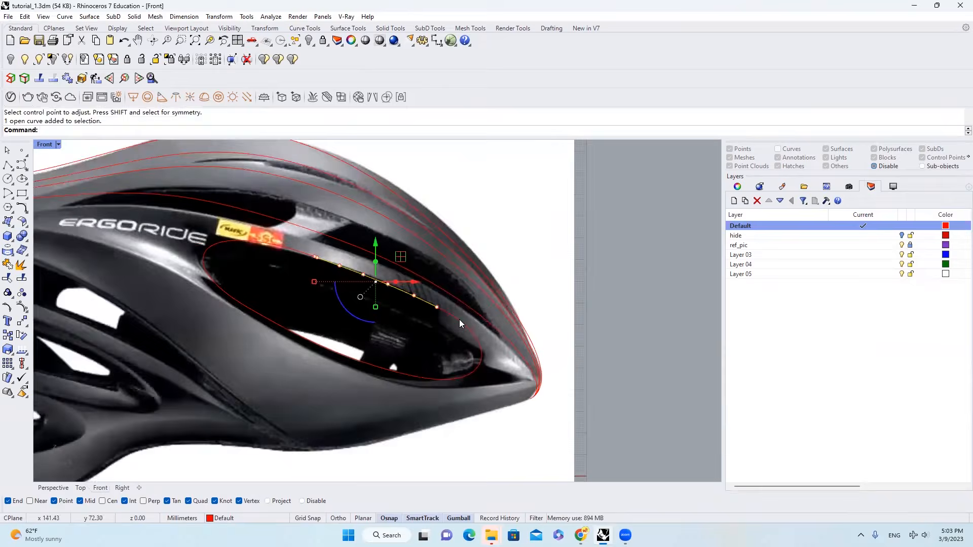
pyautogui.scroll(2, 455, 320)
pyautogui.keyDown('shift'); pyautogui.click(459, 321); pyautogui.keyUp('shift')
pyautogui.keyDown('shift'); pyautogui.click(350, 376); pyautogui.keyUp('shift')
pyautogui.keyDown('shift'); pyautogui.click(172, 285); pyautogui.keyUp('shift')
pyautogui.click(7, 264)
pyautogui.click(216, 318)
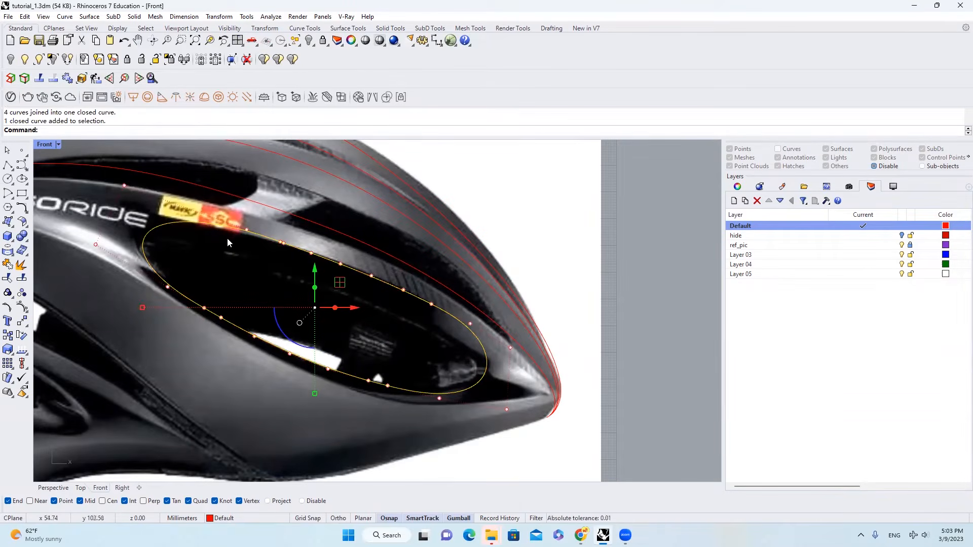
pyautogui.write('rebuild')
pyautogui.press('Return')
pyautogui.click(667, 349)
# Show the hidden objects and, in the Perspective view, move the closed opening outline slightly outward from the shell along Y
pyautogui.click(469, 328)
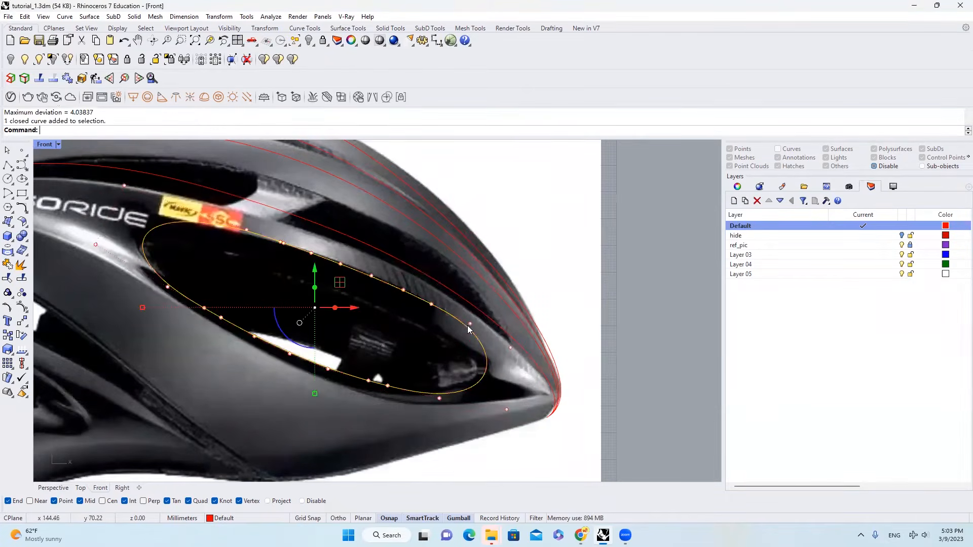
pyautogui.click(58, 487)
pyautogui.scroll(-6, 369, 324)
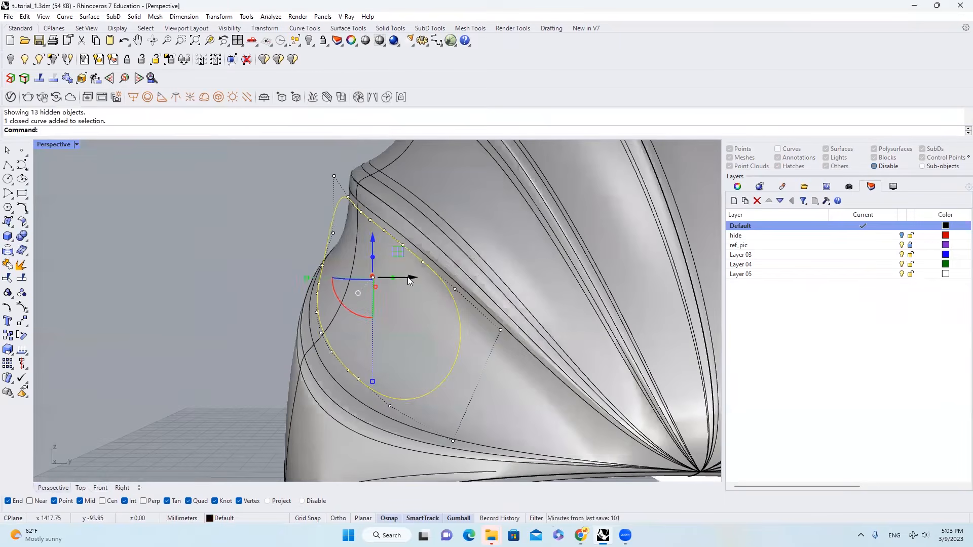
pyautogui.moveTo(409, 278); pyautogui.dragTo(398, 277)
pyautogui.scroll(-3, 394, 250)
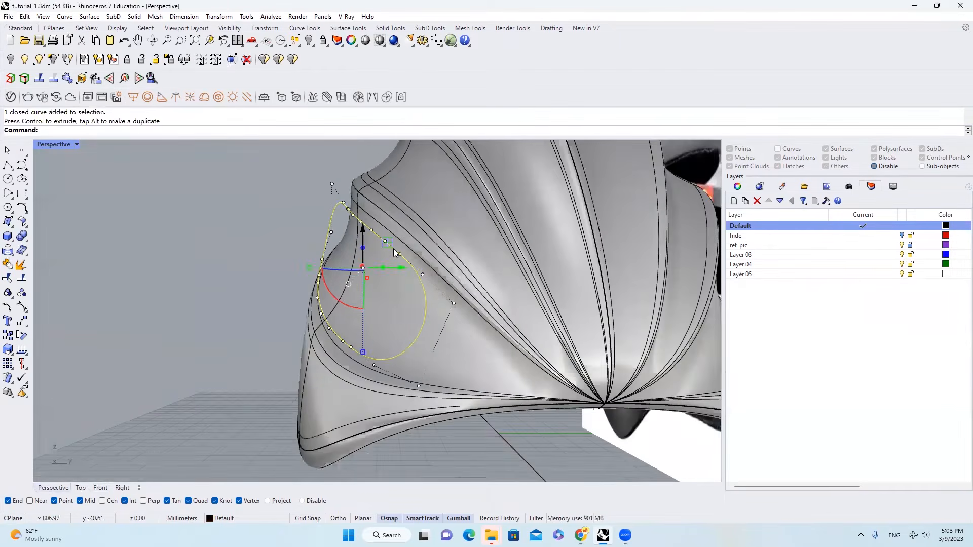
# Duplicate the closed opening outline and place the copy farther inward along the Y axis
pyautogui.press('Escape')
pyautogui.moveTo(394, 249); pyautogui.dragTo(424, 263, button='right')
pyautogui.click(335, 209)
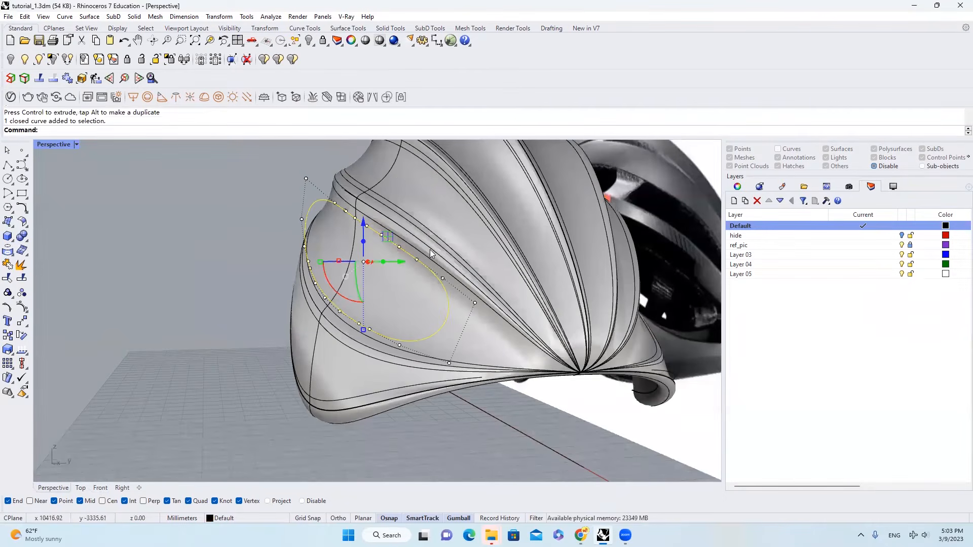
pyautogui.moveTo(406, 265); pyautogui.dragTo(465, 265)
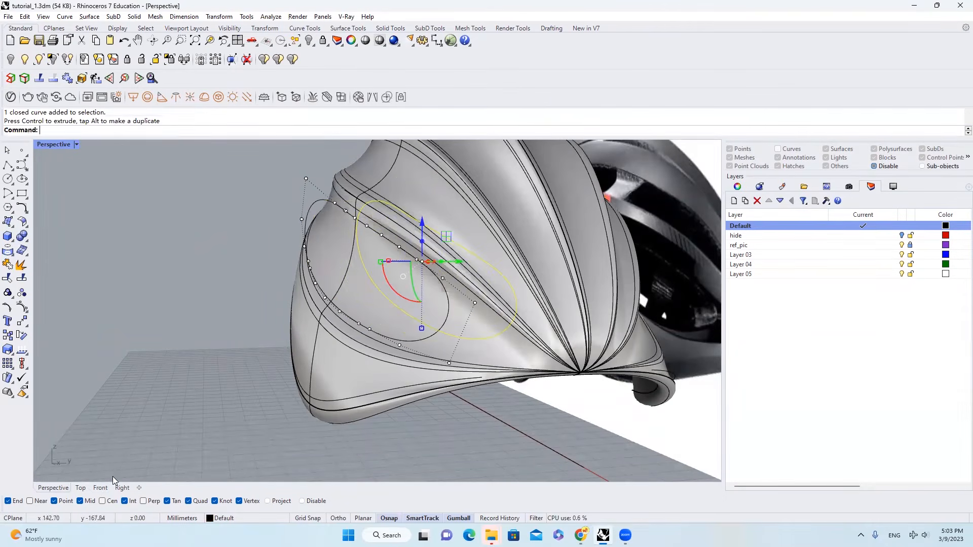
# In the Front view, scale the duplicated outline down slightly and shift it downward within the side opening
pyautogui.click(101, 488)
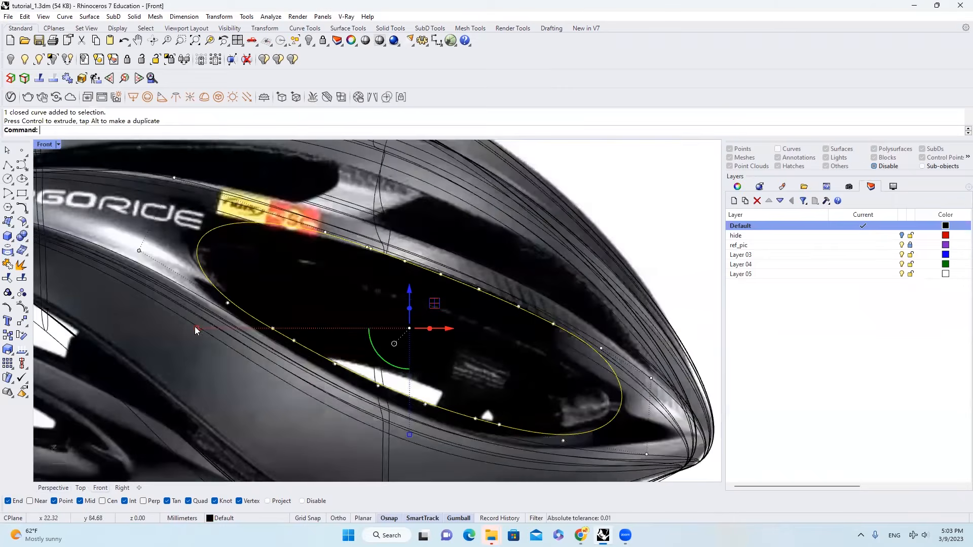
pyautogui.moveTo(200, 328); pyautogui.dragTo(222, 343)
pyautogui.moveTo(410, 288); pyautogui.dragTo(401, 311)
pyautogui.moveTo(223, 347); pyautogui.dragTo(229, 348)
# Try to loft a surface between the outer opening outline and its smaller inner copy in the Perspective view
pyautogui.click(54, 487)
pyautogui.scroll(3, 386, 247)
pyautogui.keyDown('shift'); pyautogui.click(392, 244); pyautogui.keyUp('shift')
pyautogui.scroll(3, 395, 242)
pyautogui.write('Loft')
pyautogui.press('Return')
pyautogui.press('Return')
pyautogui.press('Return')
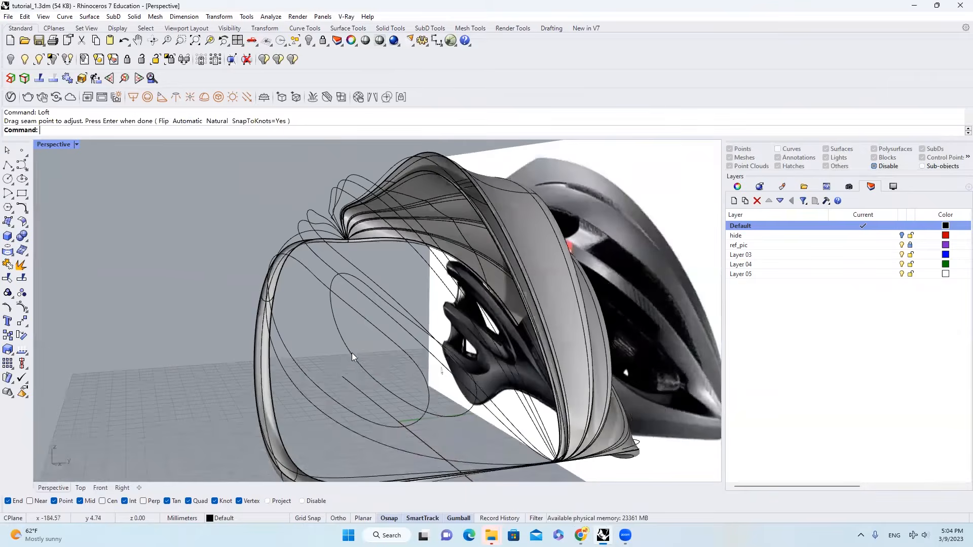
# Rebuild both closed opening outlines with 22 points and degree 5, deleting the input curves
pyautogui.click(331, 429)
pyautogui.keyDown('shift'); pyautogui.click(342, 428); pyautogui.keyUp('shift')
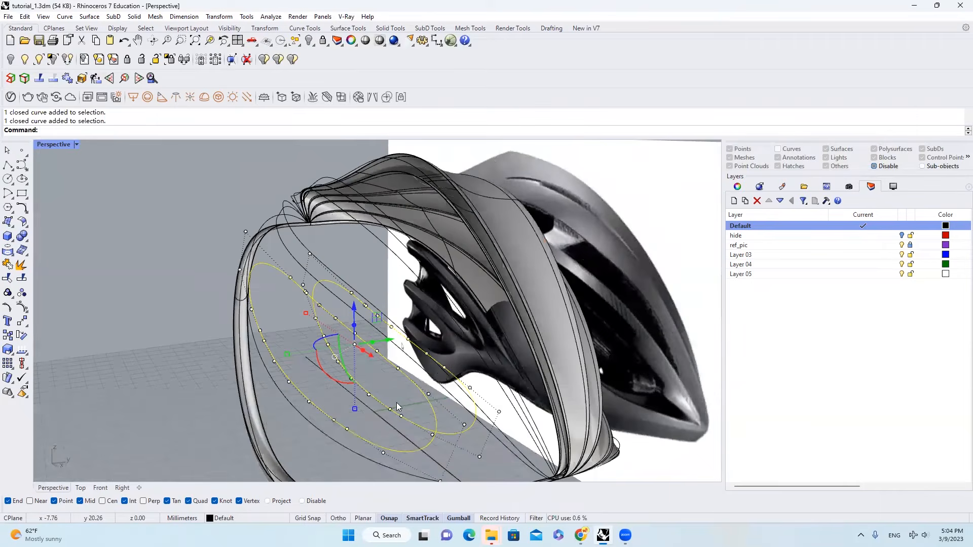
pyautogui.write('Rebuild')
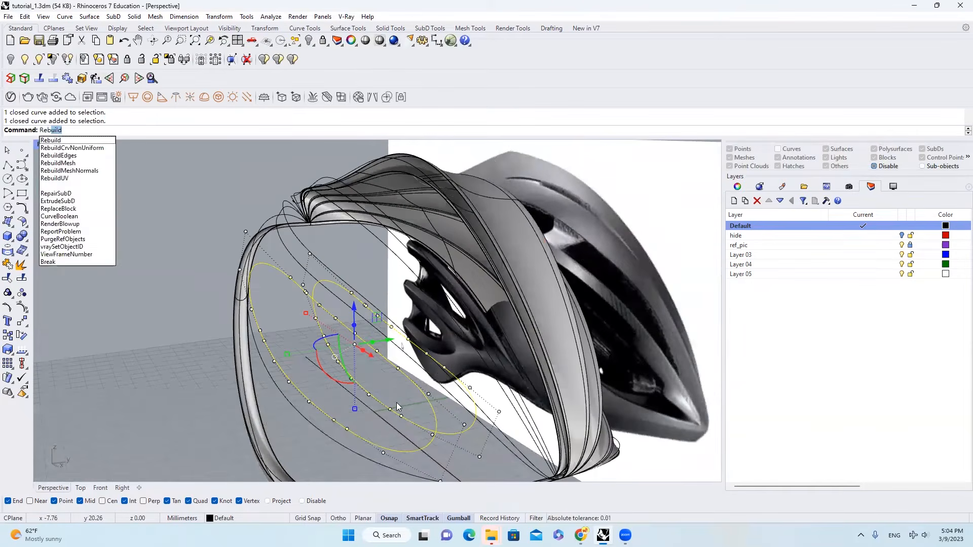
pyautogui.press('Return')
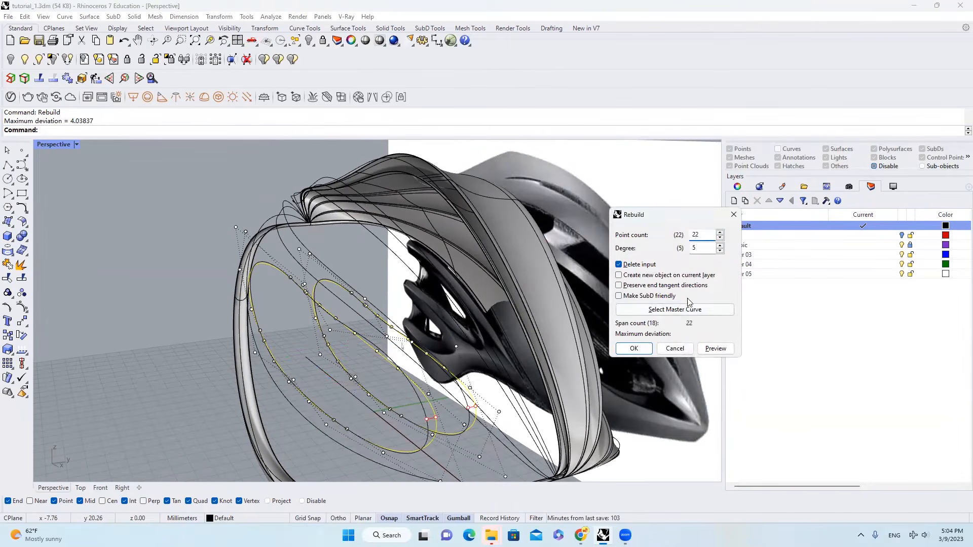
pyautogui.click(634, 348)
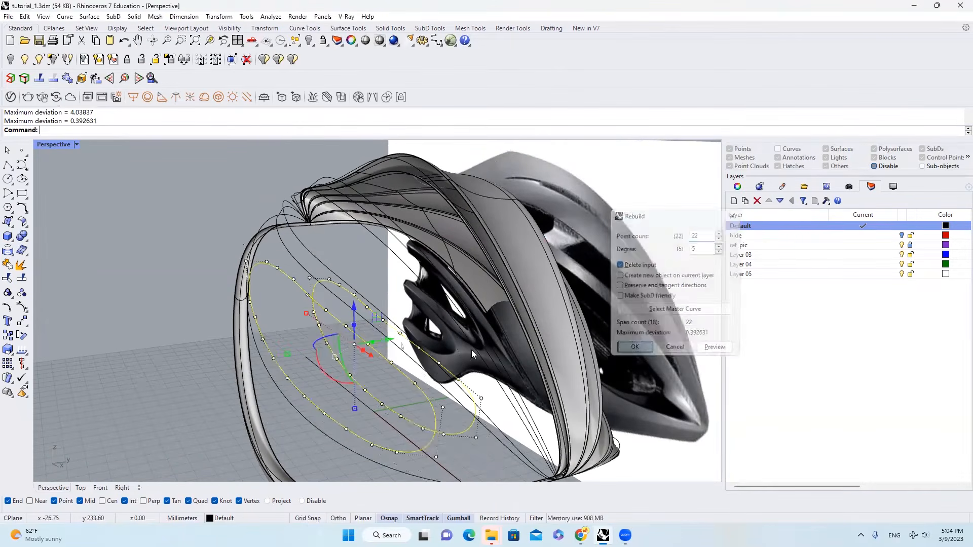
# Loft a Normal-style surface between the two rebuilt opening outlines, without simplifying the cross-section curves
pyautogui.click(374, 345)
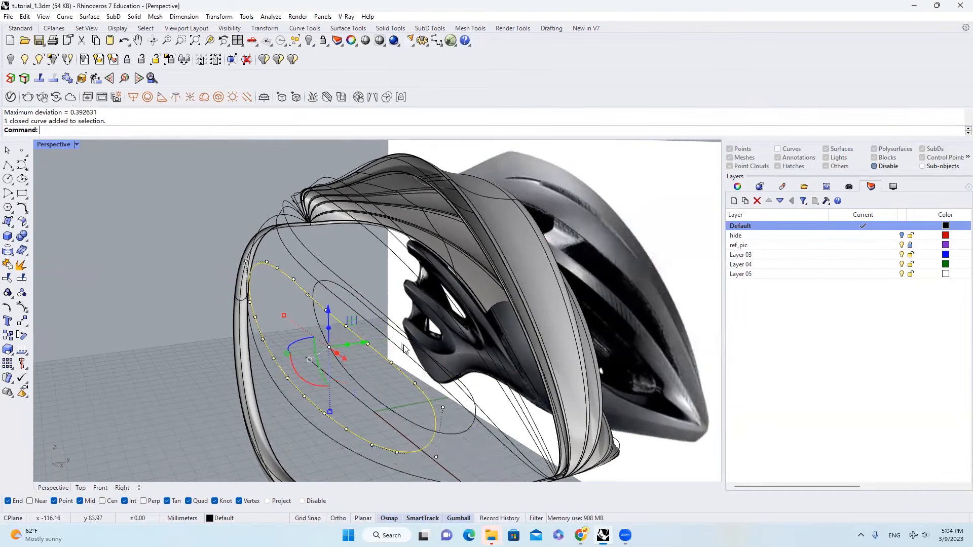
pyautogui.keyDown('shift'); pyautogui.click(339, 285); pyautogui.keyUp('shift')
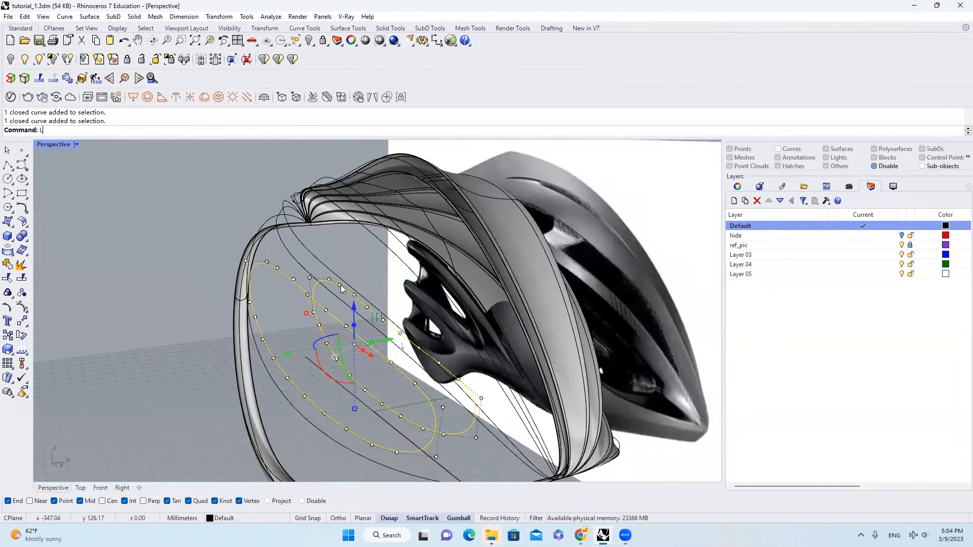
pyautogui.write('loft')
pyautogui.press('Return')
pyautogui.press('Return')
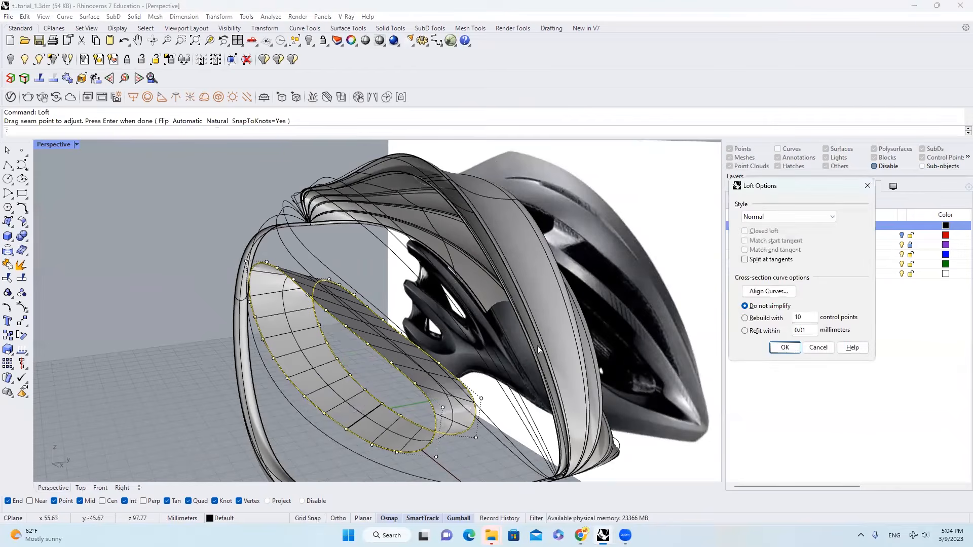
pyautogui.click(773, 351)
pyautogui.scroll(-5, 350, 362)
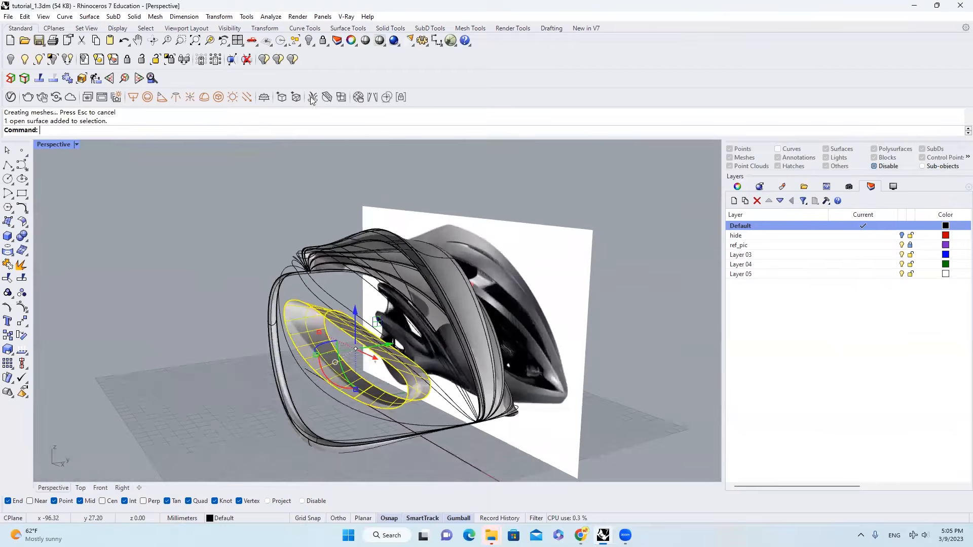
# Unhide the helmet shells and trim away the areas inside the lofted ring, using the loft as the cutting object
pyautogui.rightClick(312, 40)
pyautogui.press('Escape')
pyautogui.scroll(2, 375, 325)
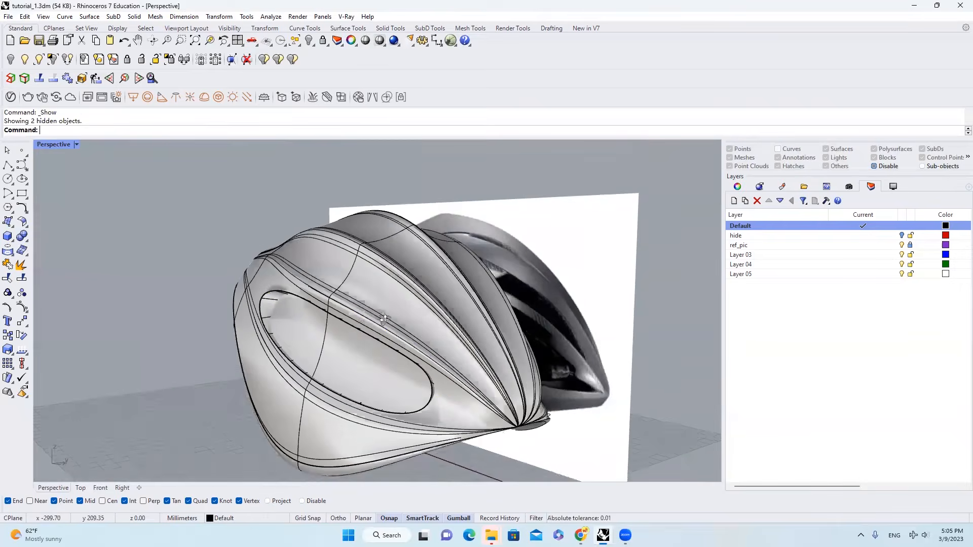
pyautogui.scroll(3, 367, 310)
pyautogui.write('TR')
pyautogui.press('Return')
pyautogui.click(235, 255)
pyautogui.press('Return')
pyautogui.click(396, 339)
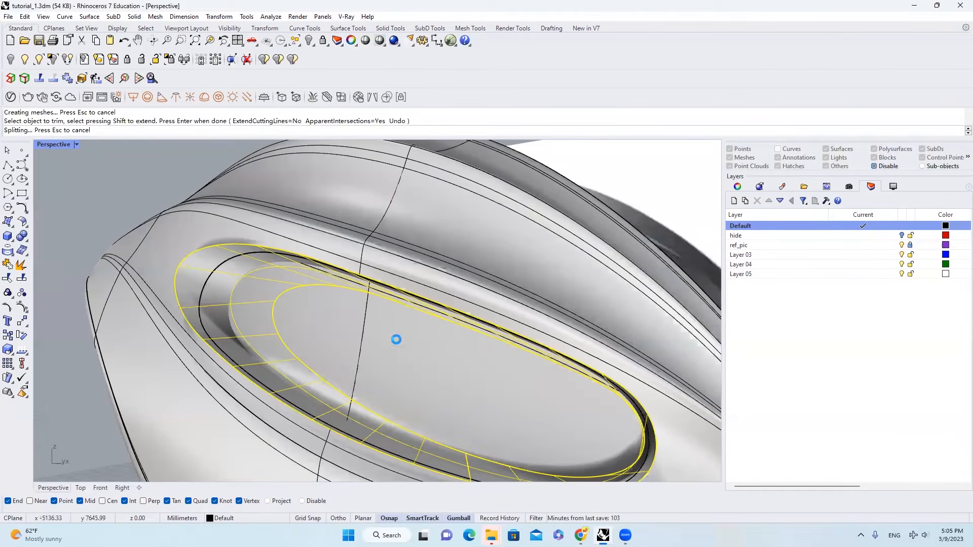
pyautogui.press('Return')
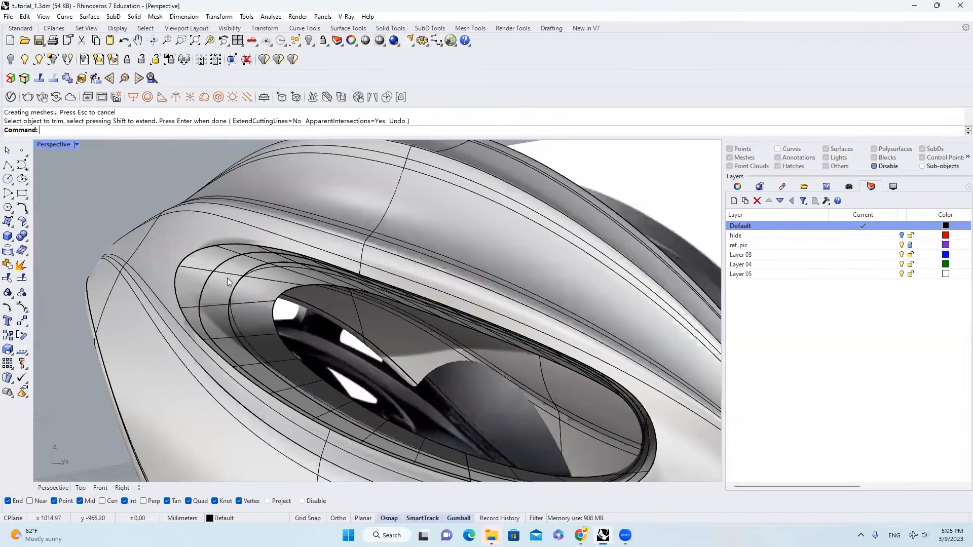
# Delete the lofted cutting surface from the side opening
pyautogui.click(250, 293)
pyautogui.write('e')
pyautogui.press('Return')
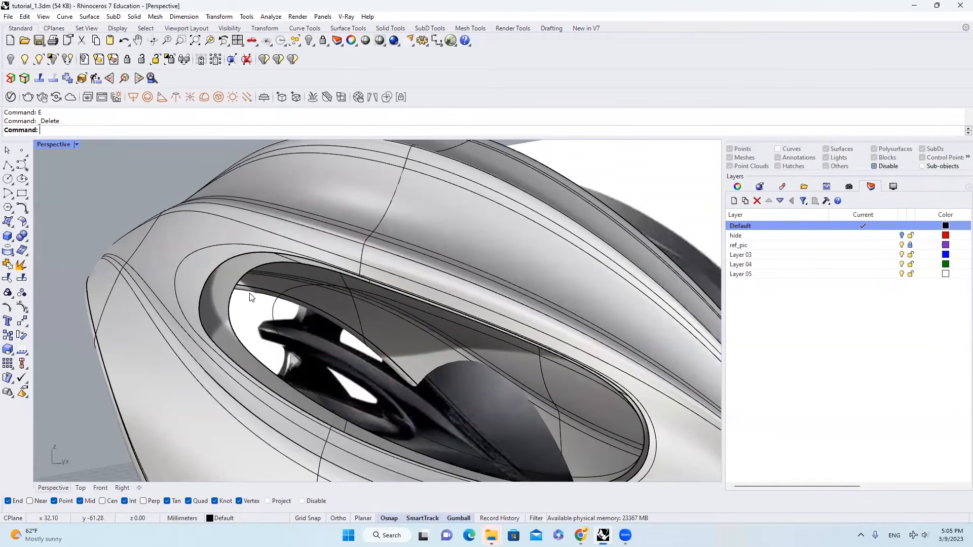
# Blend the outer and inner shell edges of the side opening with a surface using Curvature continuity and 1.0 bulge on both edges
pyautogui.scroll(-3, 254, 292)
pyautogui.write('Bl')
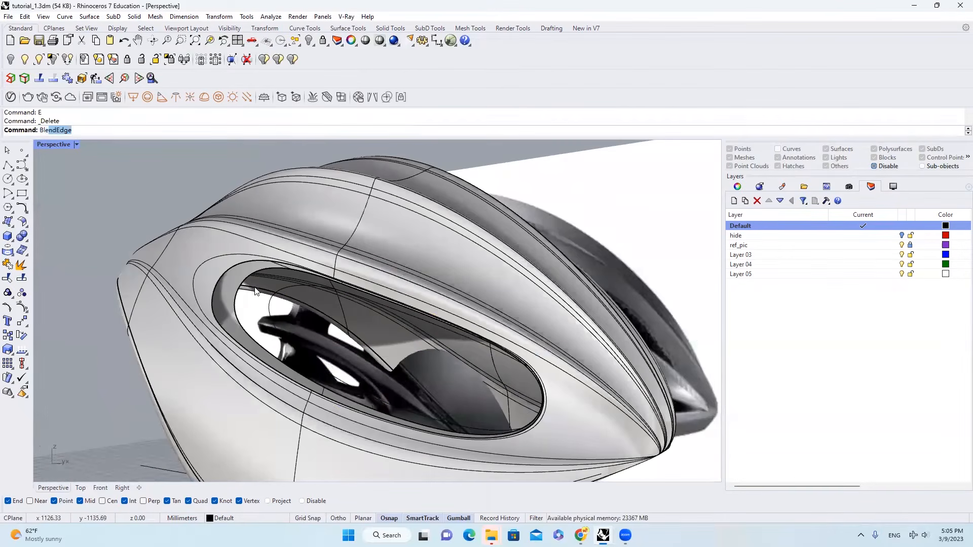
pyautogui.write('endS')
pyautogui.press('Return')
pyautogui.click(248, 268)
pyautogui.click(253, 271)
pyautogui.press('Return')
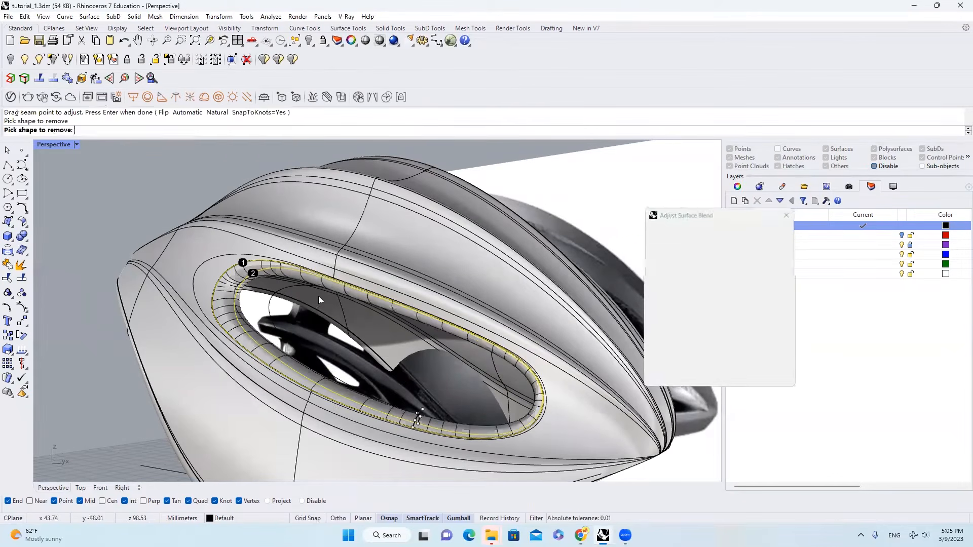
pyautogui.scroll(-2, 315, 291)
pyautogui.moveTo(315, 291); pyautogui.dragTo(341, 285, button='right')
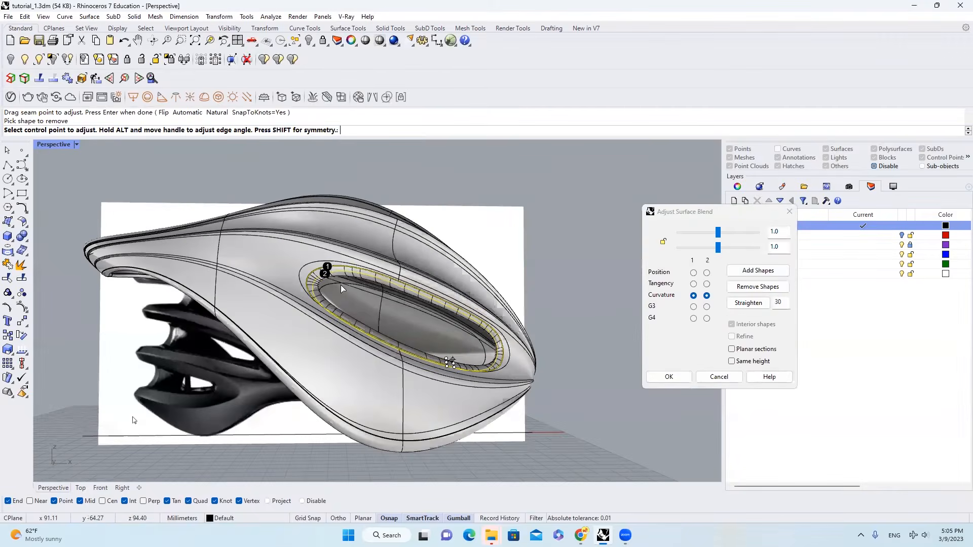
pyautogui.scroll(4, 343, 285)
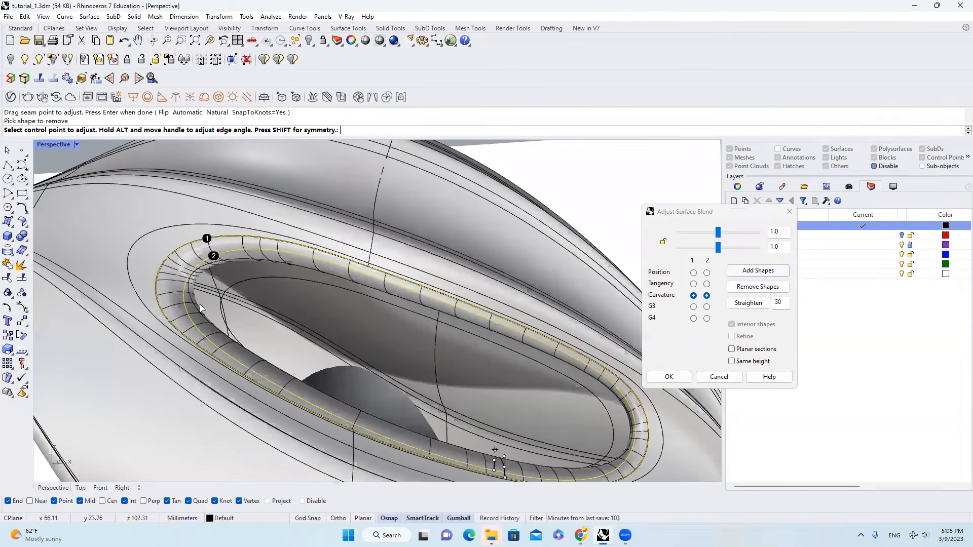
pyautogui.moveTo(201, 308); pyautogui.dragTo(310, 333, button='right')
pyautogui.scroll(-2, 298, 352)
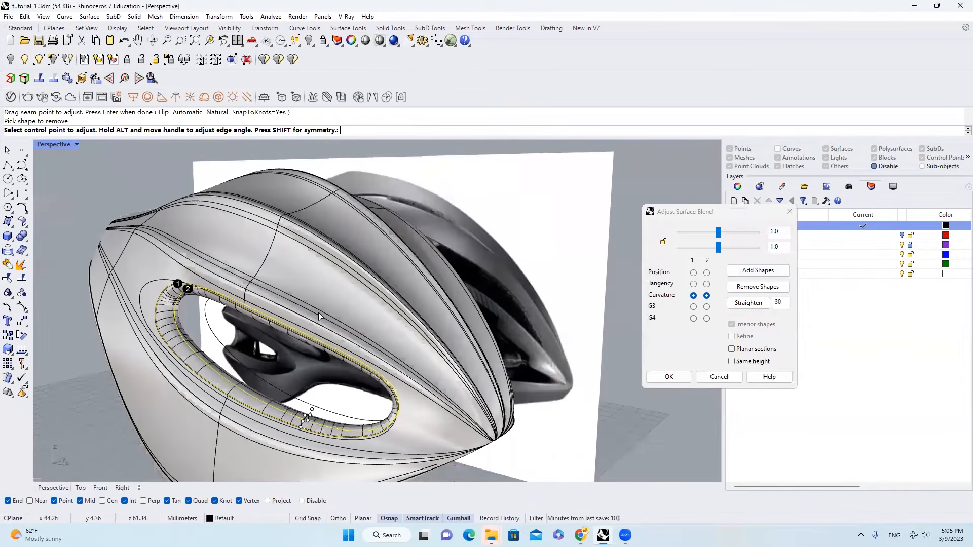
pyautogui.scroll(3, 312, 301)
pyautogui.scroll(3, 324, 287)
pyautogui.click(667, 379)
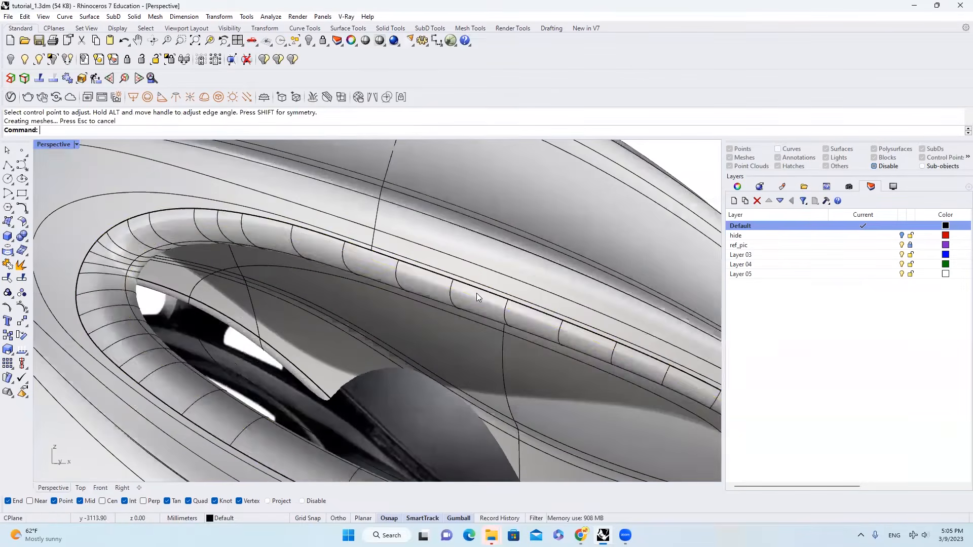
# Join all the helmet surfaces, including the blended rim of the side opening, into one polysurface
pyautogui.scroll(-5, 425, 349)
pyautogui.scroll(-4, 455, 386)
pyautogui.moveTo(454, 385); pyautogui.dragTo(476, 426, button='right')
pyautogui.hotkey('ctrl', 'a')
pyautogui.click(8, 265)
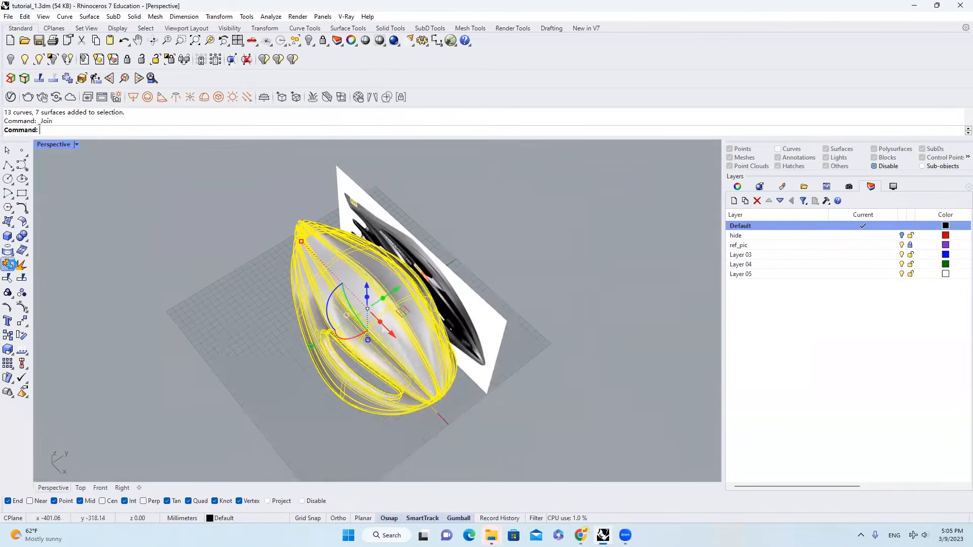
pyautogui.scroll(4, 385, 305)
pyautogui.click(385, 305)
pyautogui.moveTo(317, 291); pyautogui.dragTo(409, 308, button='right')
pyautogui.press('Escape')
pyautogui.scroll(2, 398, 250)
pyautogui.scroll(-2, 421, 335)
pyautogui.scroll(4, 420, 336)
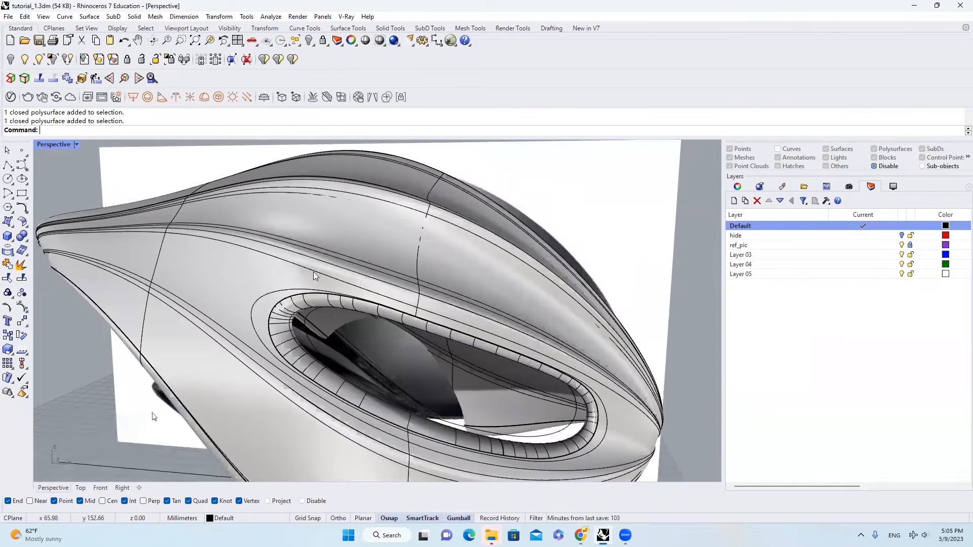
# Remove the leftover closed outline curves around the side opening
pyautogui.scroll(2, 277, 267)
pyautogui.click(323, 285)
pyautogui.click(322, 291)
pyautogui.moveTo(322, 291); pyautogui.dragTo(465, 404, button='right')
pyautogui.click(330, 287)
pyautogui.click(373, 305)
pyautogui.scroll(4, 394, 354)
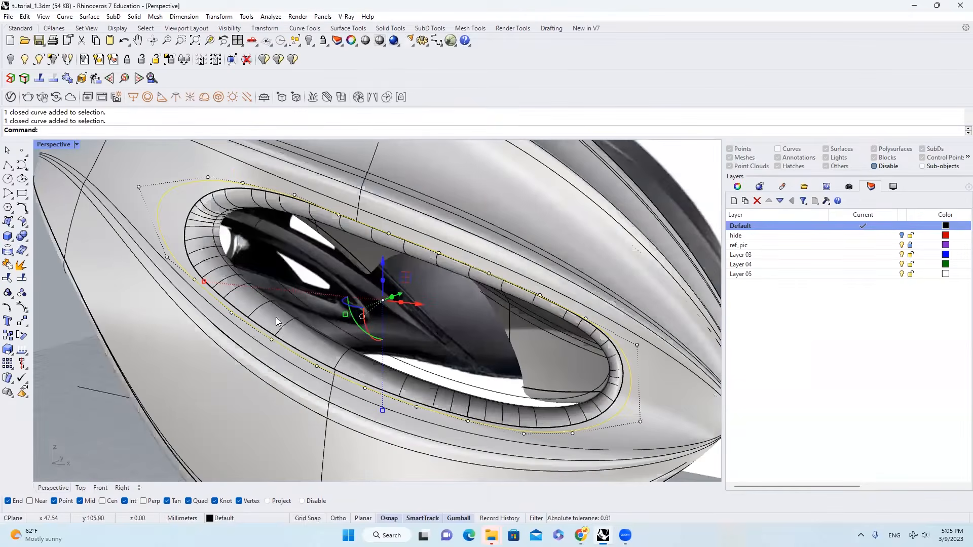
pyautogui.click(173, 218)
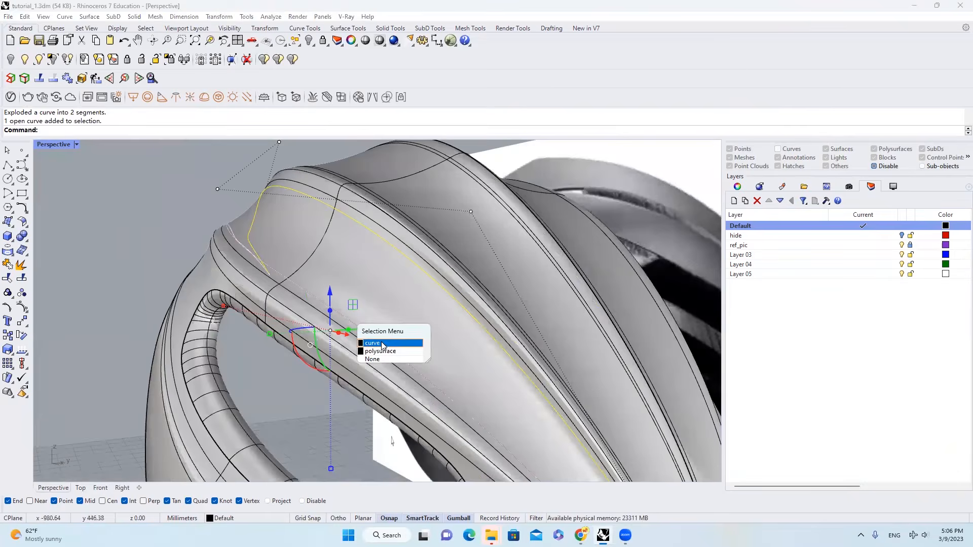
# Move the two long open curves bordering the upper vent strip to Layer 03
pyautogui.click(390, 342)
pyautogui.moveTo(442, 319); pyautogui.dragTo(483, 327, button='right')
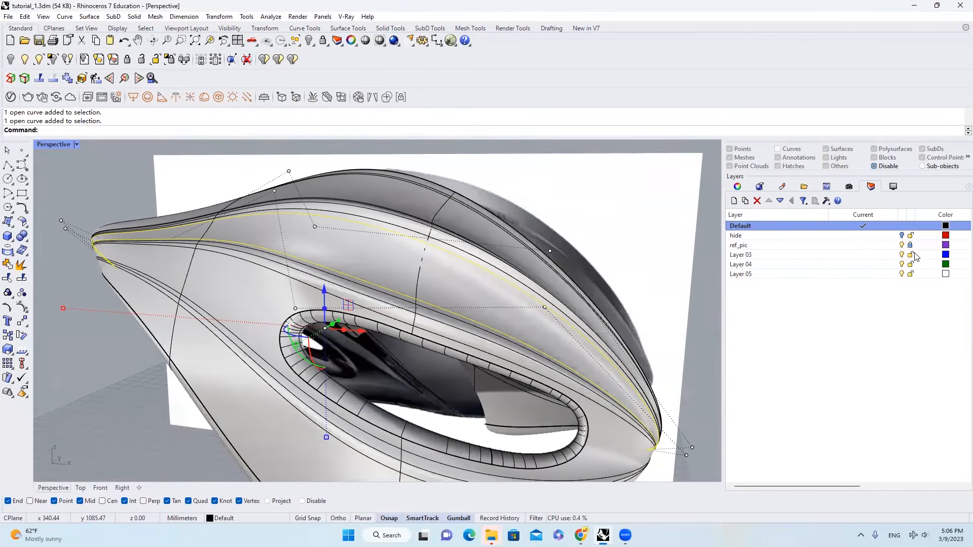
pyautogui.click(252, 518)
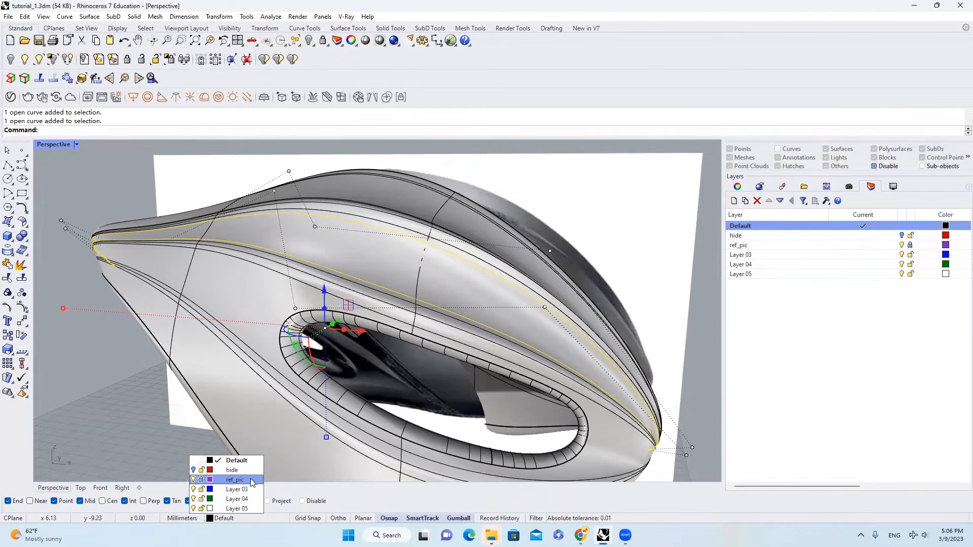
pyautogui.click(248, 489)
pyautogui.press('Escape')
pyautogui.moveTo(452, 240); pyautogui.dragTo(398, 253, button='right')
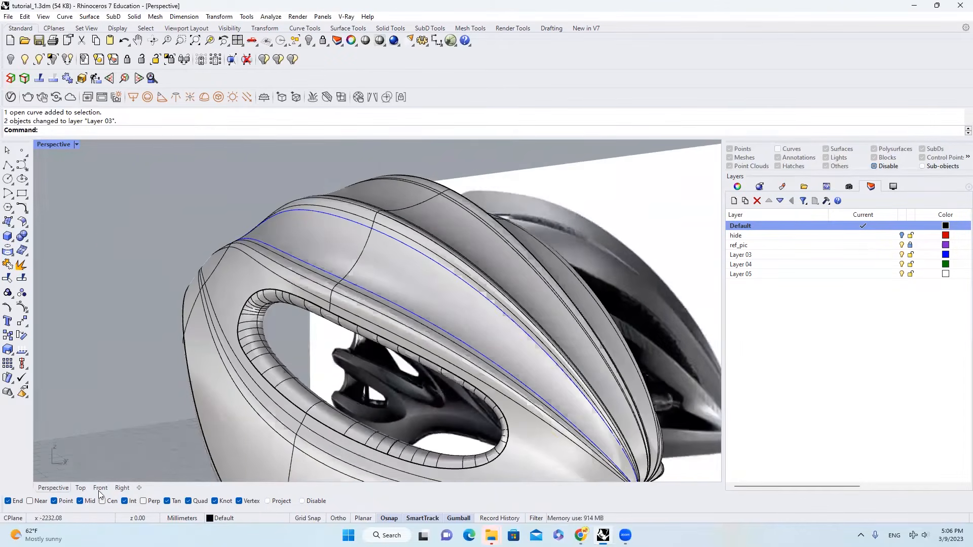
# In the Front view, split the upper blue curve at two points spanning the upper vent in the reference image
pyautogui.click(100, 488)
pyautogui.write('Spl')
pyautogui.press('Return')
pyautogui.click(85, 130)
pyautogui.click(451, 231)
pyautogui.click(456, 232)
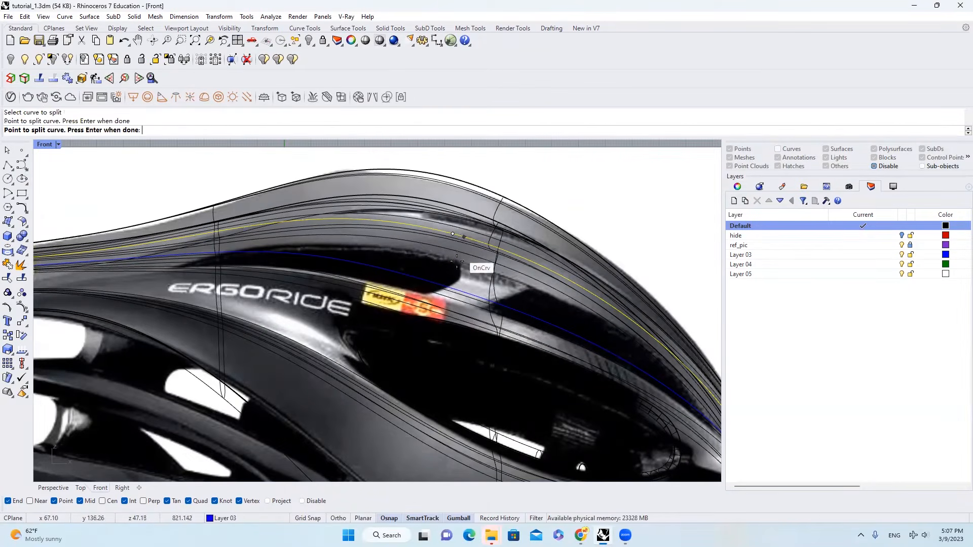
pyautogui.scroll(4, 136, 251)
pyautogui.click(315, 213)
pyautogui.press('Return')
# Split the lower blue curve at two points matching the start and end of the upper vent
pyautogui.click(334, 251)
pyautogui.press('Return')
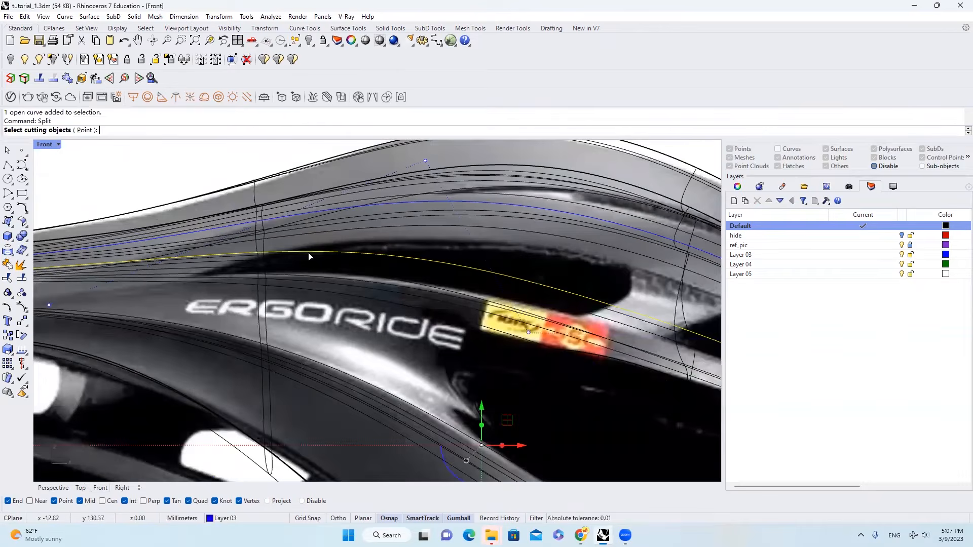
pyautogui.scroll(-2, 317, 253)
pyautogui.write('p')
pyautogui.press('Return')
pyautogui.click(284, 253)
pyautogui.scroll(-2, 287, 253)
pyautogui.scroll(4, 527, 307)
pyautogui.click(459, 267)
pyautogui.press('Return')
pyautogui.press('Escape')
# Isolate the middle segments of the two split curves, hiding all other model objects
pyautogui.click(448, 263)
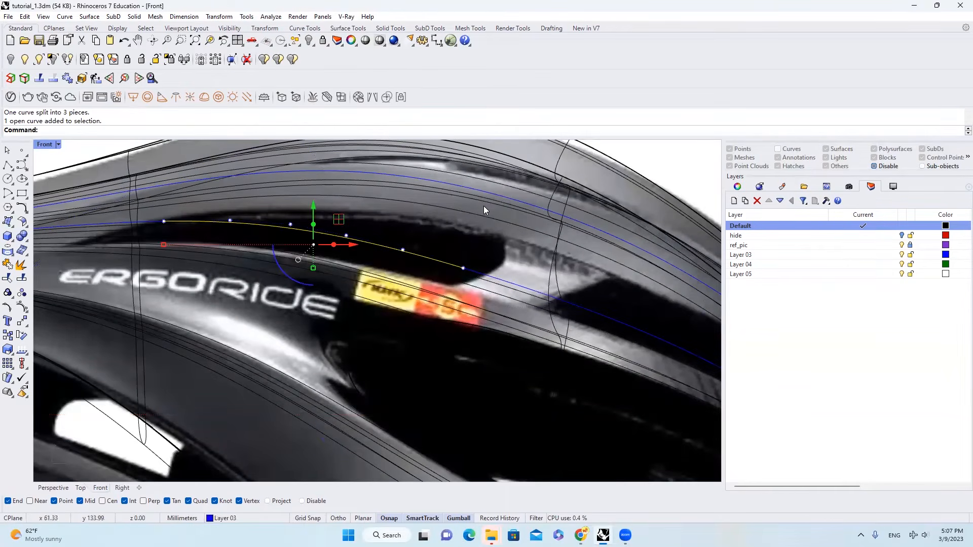
pyautogui.scroll(-2, 470, 207)
pyautogui.scroll(2, 413, 194)
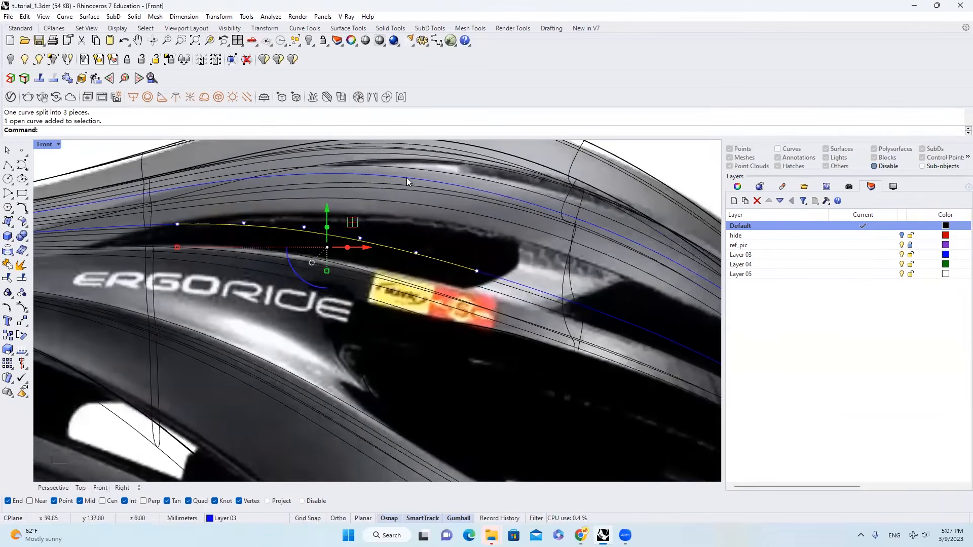
pyautogui.keyDown('shift'); pyautogui.click(407, 177); pyautogui.keyUp('shift')
pyautogui.scroll(-2, 413, 197)
pyautogui.moveTo(414, 198); pyautogui.dragTo(416, 210, button='right')
pyautogui.click(313, 46)
pyautogui.click(353, 63)
pyautogui.press('Escape')
# Blend the left ends of the two segments with curvature continuity, pulling both handles outward to lengthen the rounded end
pyautogui.write('blend')
pyautogui.click(84, 143)
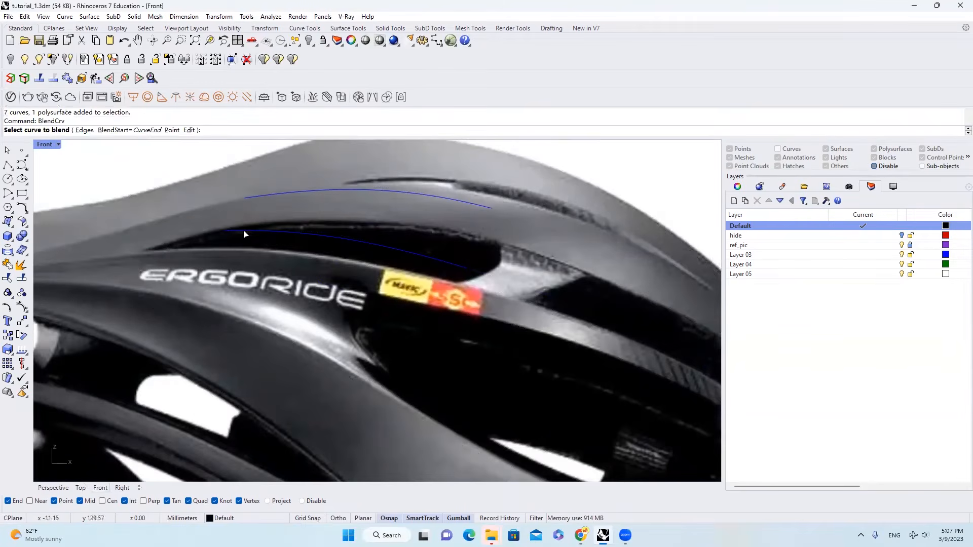
pyautogui.click(244, 232)
pyautogui.click(279, 193)
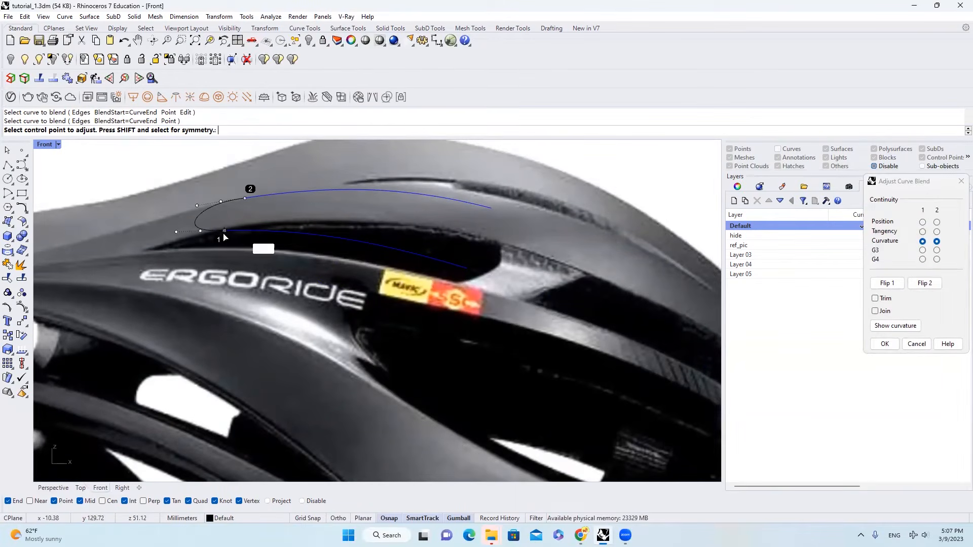
pyautogui.moveTo(197, 205); pyautogui.dragTo(168, 206)
pyautogui.moveTo(177, 232); pyautogui.dragTo(162, 233)
pyautogui.moveTo(469, 249); pyautogui.dragTo(459, 250, button='right')
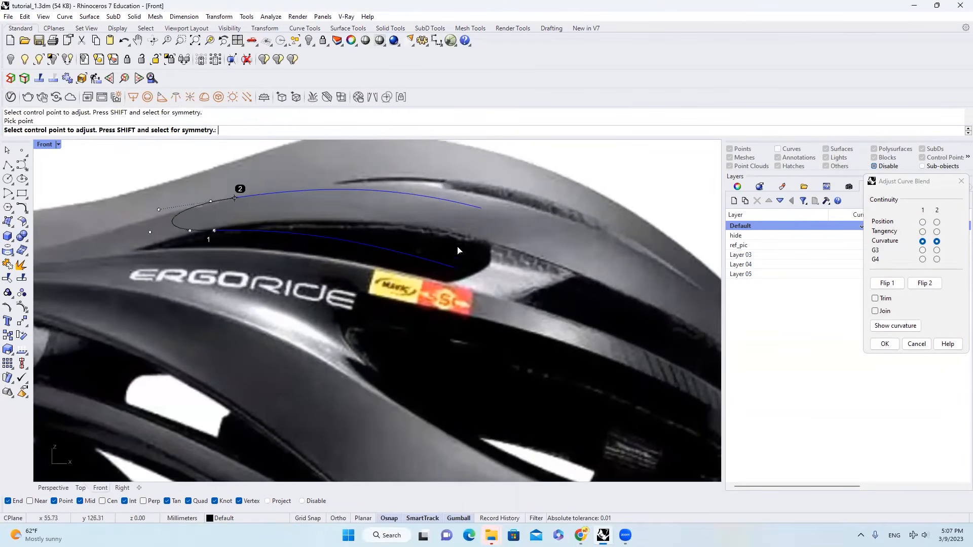
pyautogui.rightClick(453, 254)
# Blend the right ends of the two segments with curvature continuity, shaping the handles to follow the vent's end in the reference image
pyautogui.rightClick(443, 265)
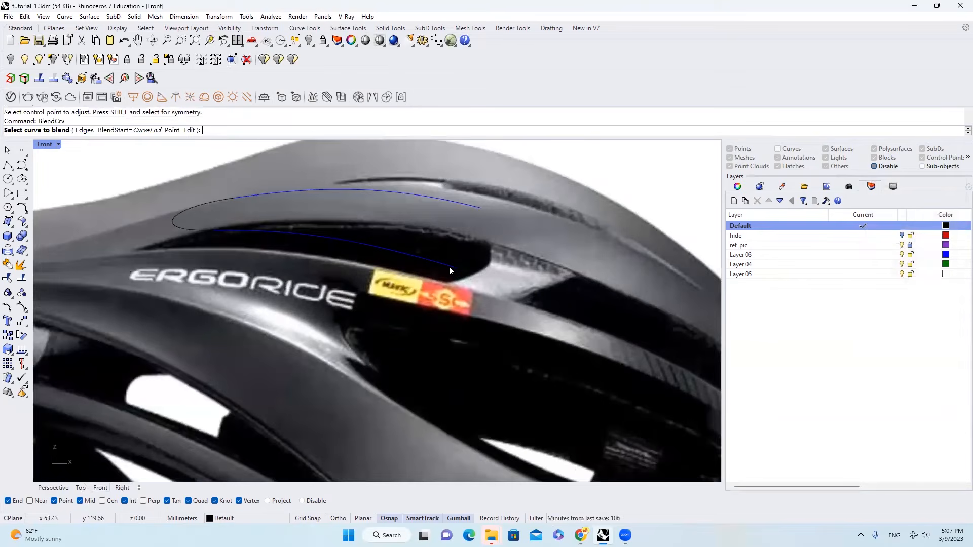
pyautogui.click(473, 209)
pyautogui.write('Blend')
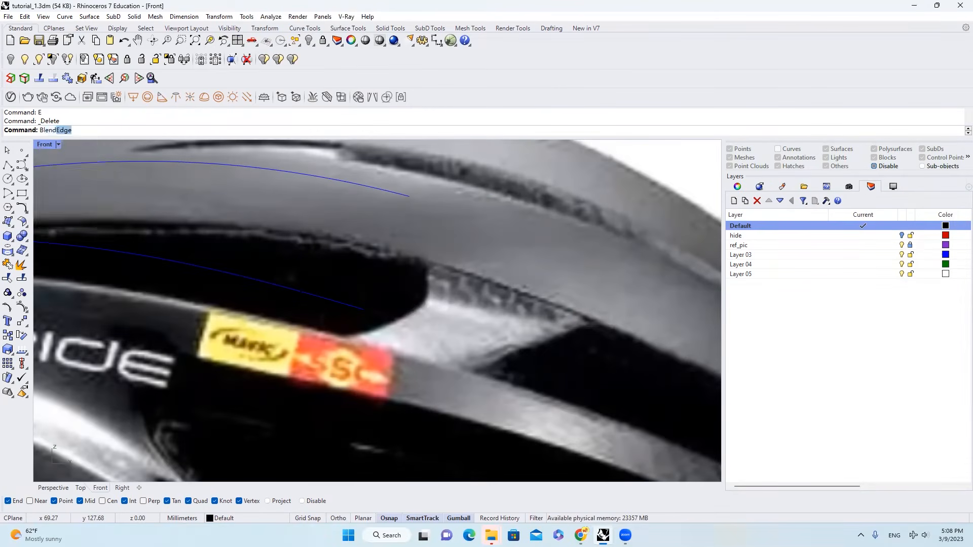
pyautogui.write('Crv')
pyautogui.press('Return')
pyautogui.click(407, 197)
pyautogui.click(358, 309)
pyautogui.moveTo(488, 216); pyautogui.dragTo(435, 205)
pyautogui.moveTo(441, 333); pyautogui.dragTo(385, 317)
pyautogui.moveTo(459, 209); pyautogui.dragTo(540, 251)
pyautogui.scroll(-6, 440, 267)
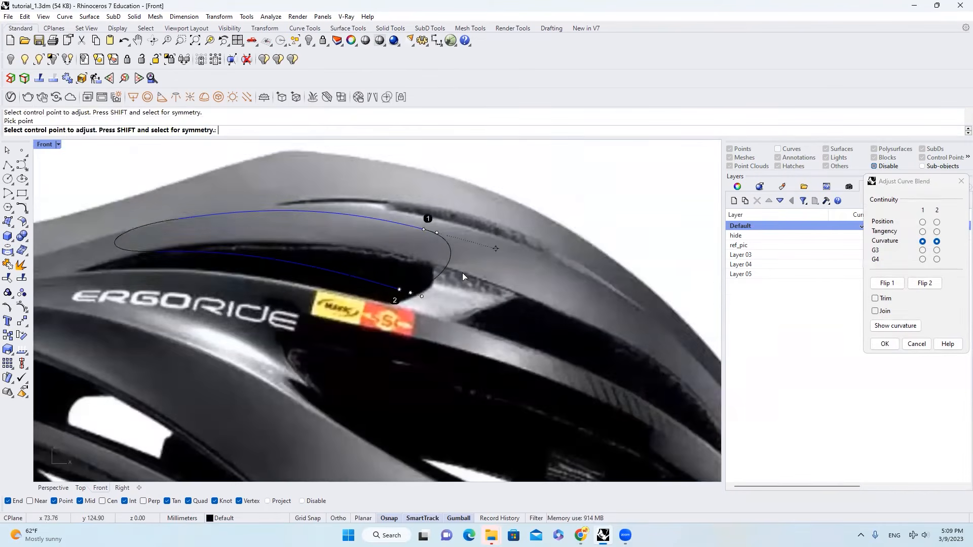
pyautogui.press('Return')
# Join the two segments and their end blends into one closed vent outline, and show the hidden objects in the Perspective view
pyautogui.moveTo(462, 273); pyautogui.dragTo(284, 217)
pyautogui.moveTo(242, 291); pyautogui.dragTo(110, 190)
pyautogui.keyDown('shift'); pyautogui.moveTo(455, 317); pyautogui.dragTo(342, 245); pyautogui.keyUp('shift')
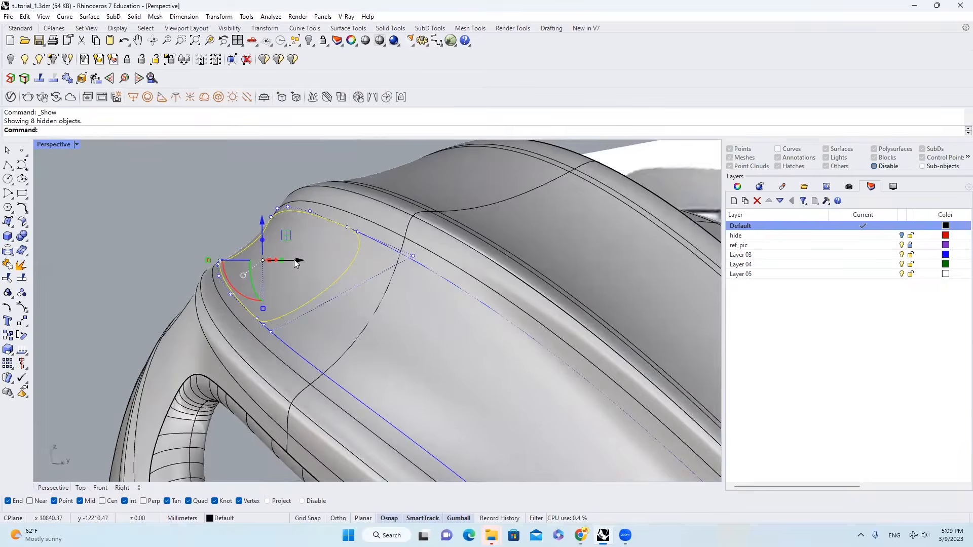
# Shift the closed vent outline slightly in the negative Y direction and up along Z, and duplicate it in place
pyautogui.moveTo(294, 260)
pyautogui.mouseDown(button='right')
pyautogui.moveTo(283, 257)
pyautogui.moveTo(297, 259)
pyautogui.mouseUp(button='right')
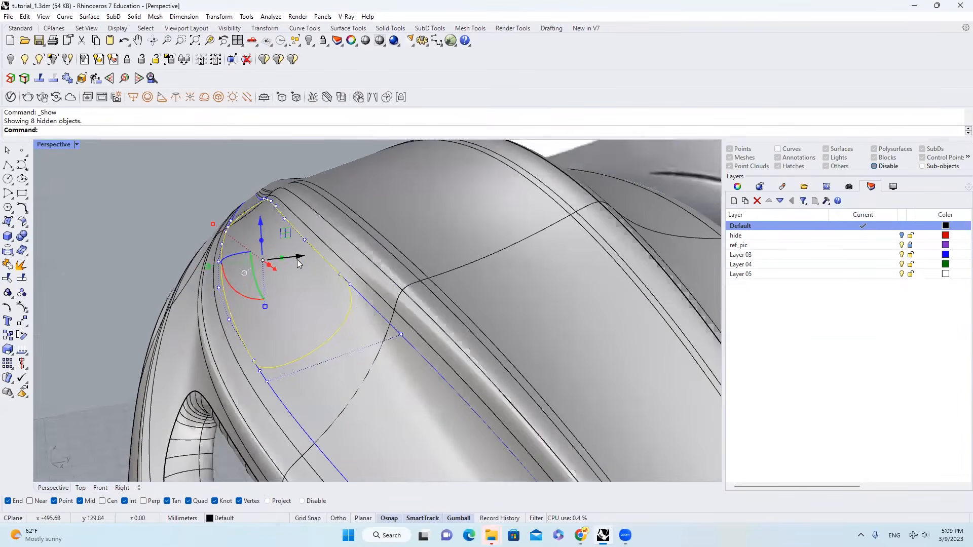
pyautogui.moveTo(295, 261); pyautogui.dragTo(289, 261)
pyautogui.moveTo(294, 253); pyautogui.dragTo(273, 219, button='right')
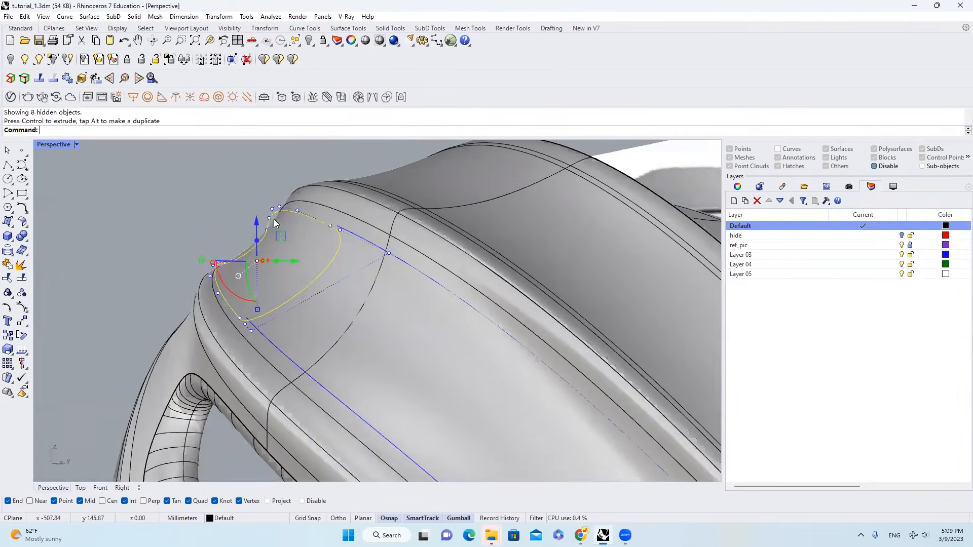
pyautogui.moveTo(257, 225); pyautogui.dragTo(257, 217)
pyautogui.moveTo(305, 241); pyautogui.dragTo(329, 272, button='right')
pyautogui.hotkey('ctrl', 'c')
pyautogui.hotkey('ctrl', 'v')
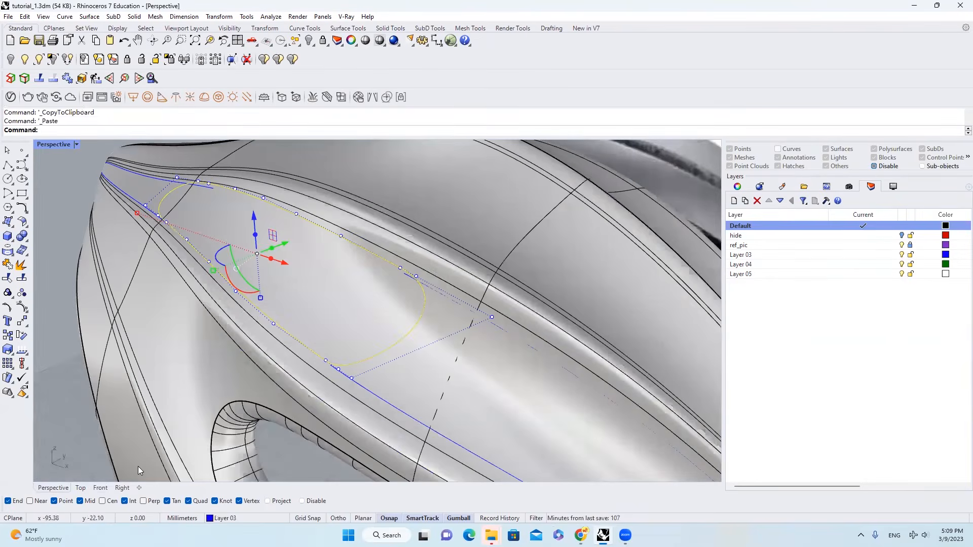
# Move the duplicated vent outline down along Z using the Front view
pyautogui.click(99, 488)
pyautogui.scroll(-3, 311, 304)
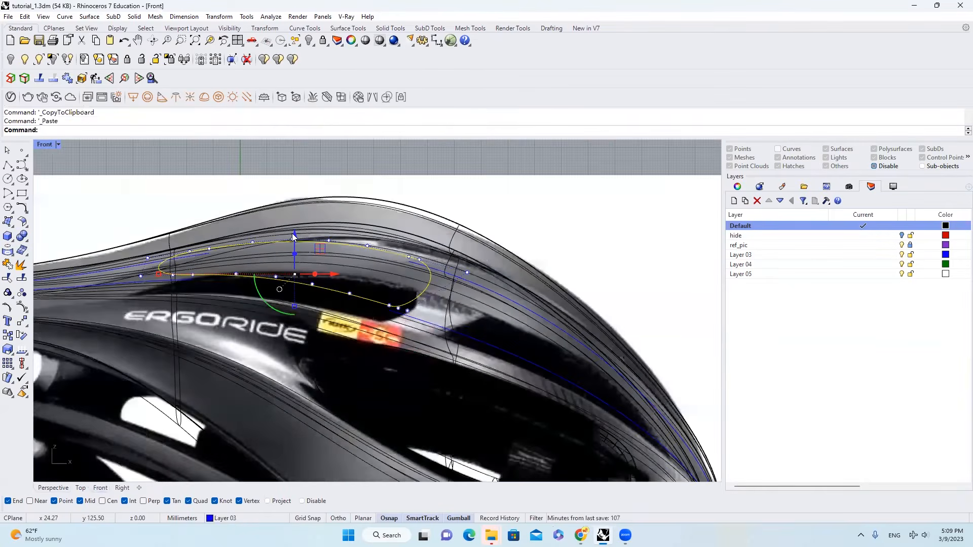
pyautogui.scroll(2, 294, 237)
pyautogui.moveTo(295, 269); pyautogui.dragTo(296, 328)
pyautogui.click(59, 488)
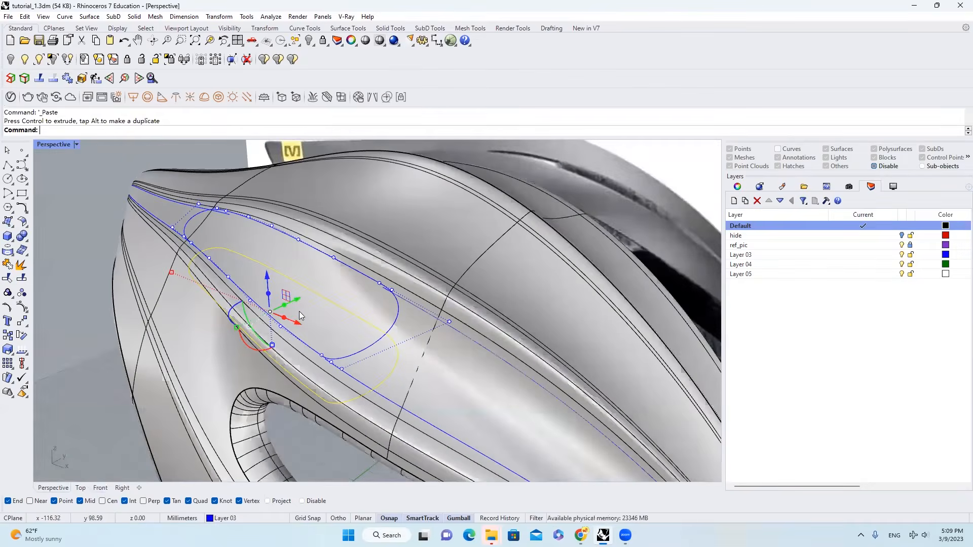
# Shift the duplicated outline inward along Y in the Perspective view so the pair spans both helmet shells
pyautogui.moveTo(301, 315); pyautogui.dragTo(203, 322, button='right')
pyautogui.moveTo(314, 311); pyautogui.dragTo(362, 312)
pyautogui.moveTo(359, 325); pyautogui.dragTo(313, 242, button='right')
pyautogui.moveTo(323, 275); pyautogui.dragTo(441, 361, button='right')
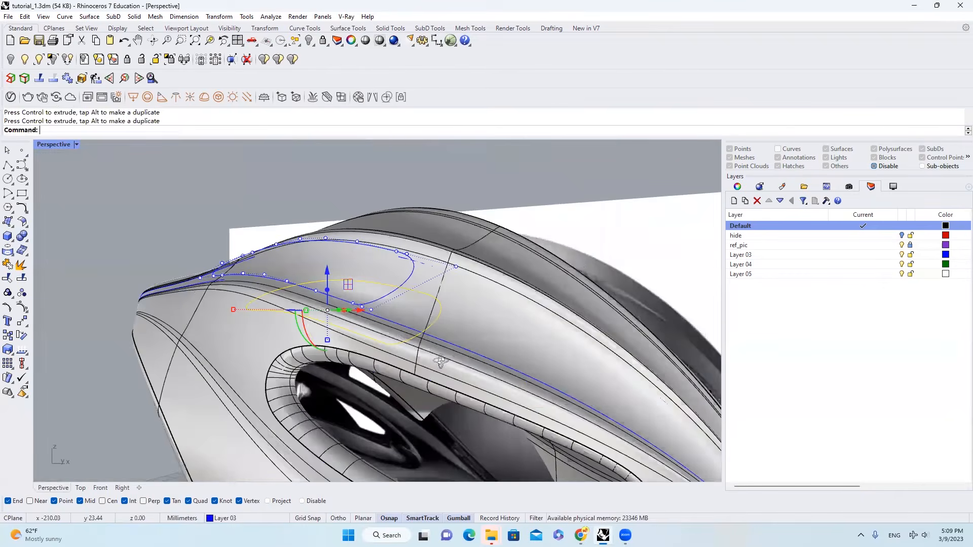
pyautogui.moveTo(281, 312); pyautogui.dragTo(203, 310, button='right')
pyautogui.moveTo(200, 314); pyautogui.dragTo(208, 315)
pyautogui.moveTo(209, 315); pyautogui.dragTo(451, 313, button='right')
# Rebuild both closed vent outlines with 22 points at degree 5, deleting the input curves
pyautogui.keyDown('shift'); pyautogui.click(456, 315); pyautogui.keyUp('shift')
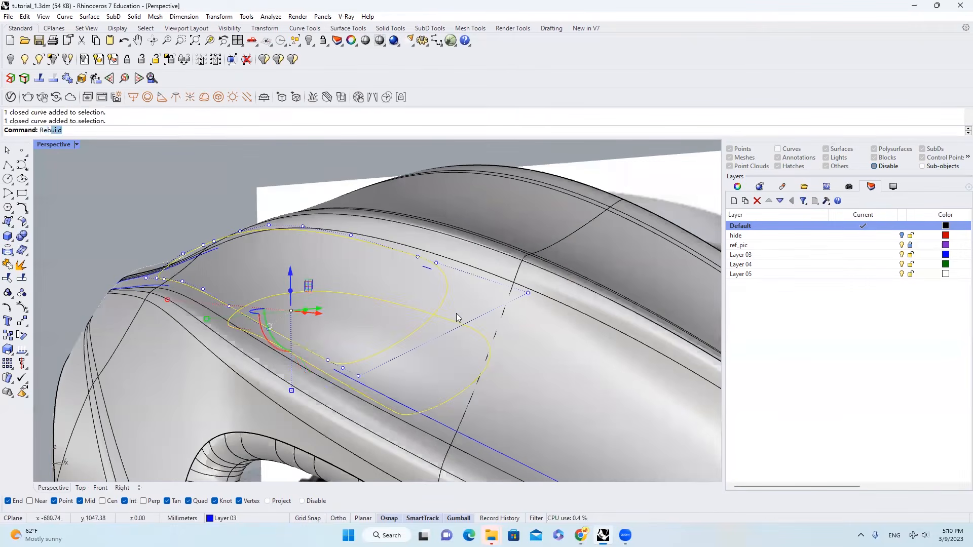
pyautogui.press('Return')
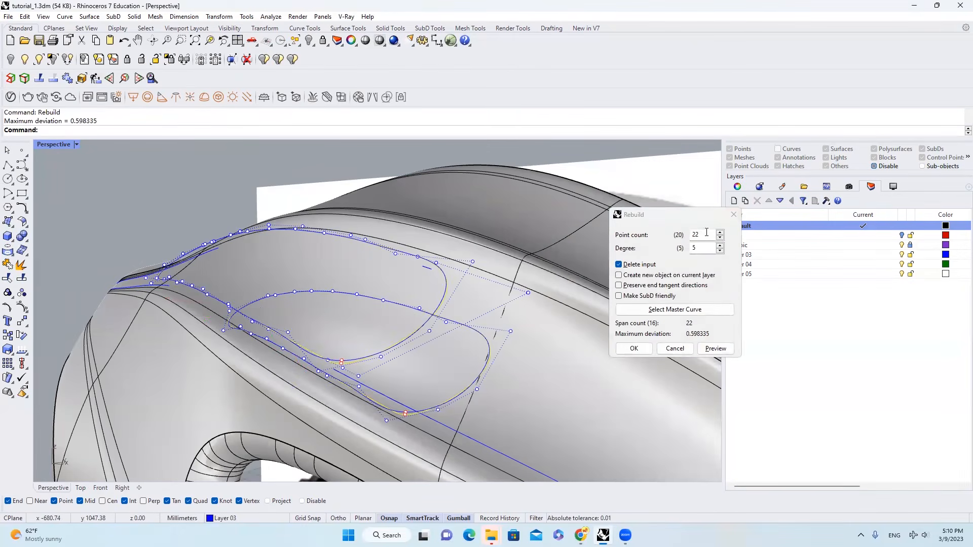
pyautogui.click(647, 349)
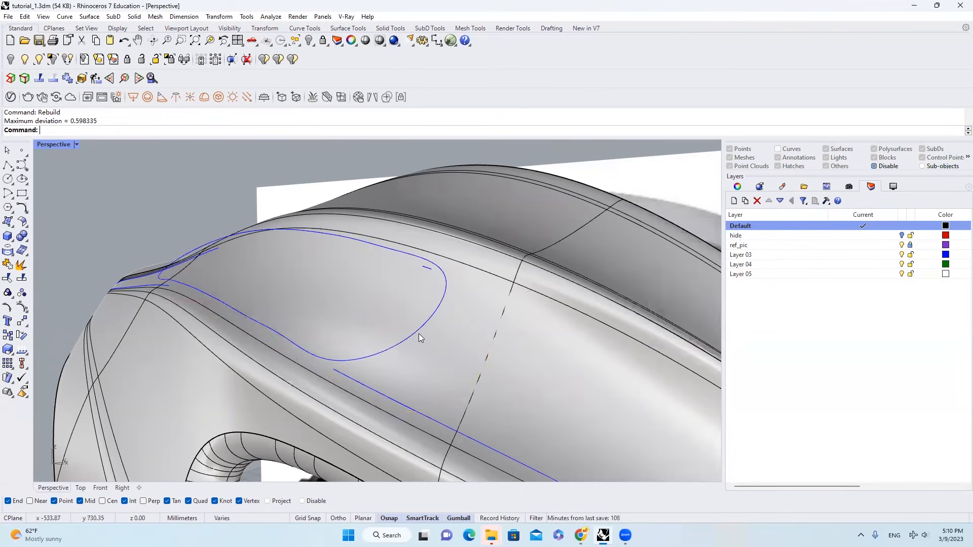
# Loft between the two rebuilt outlines with Normal style and no simplification of the cross-sections
pyautogui.click(435, 338)
pyautogui.click(463, 359)
pyautogui.moveTo(463, 359); pyautogui.dragTo(454, 318, button='right')
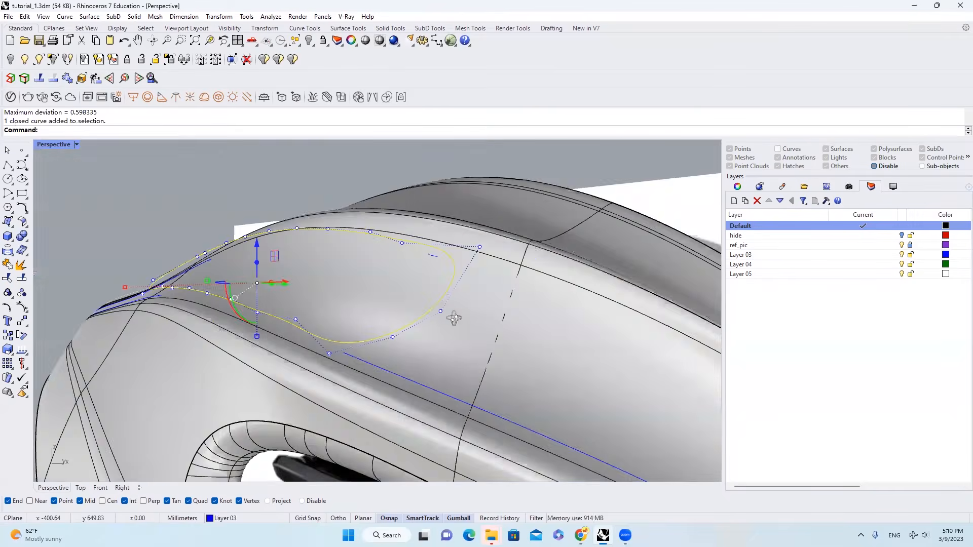
pyautogui.moveTo(415, 256); pyautogui.dragTo(571, 303, button='right')
pyautogui.keyDown('shift'); pyautogui.click(413, 192); pyautogui.keyUp('shift')
pyautogui.rightClick(552, 290)
pyautogui.rightClick(552, 290)
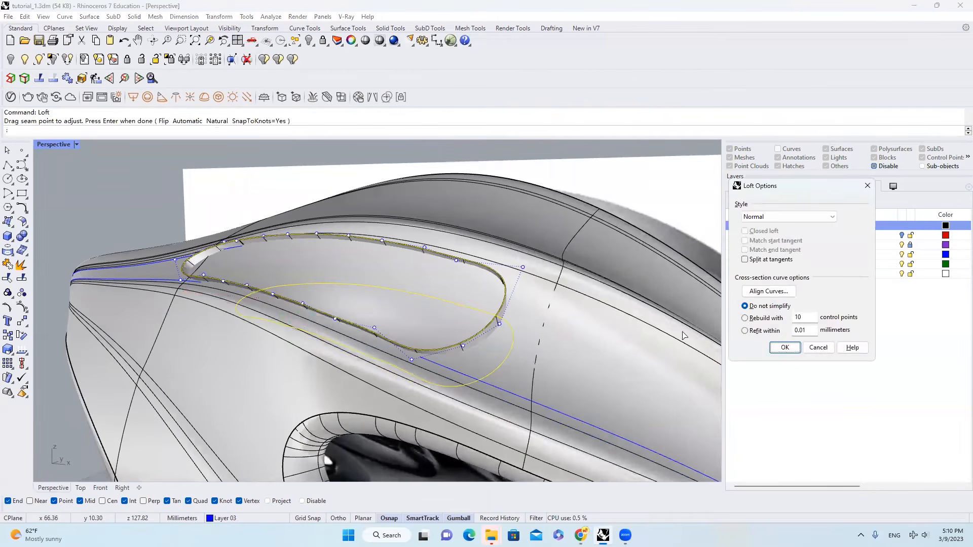
pyautogui.click(785, 348)
# Trim the outer and inner shells inside the lofted surface to open the vent, and delete the loft
pyautogui.scroll(5, 465, 260)
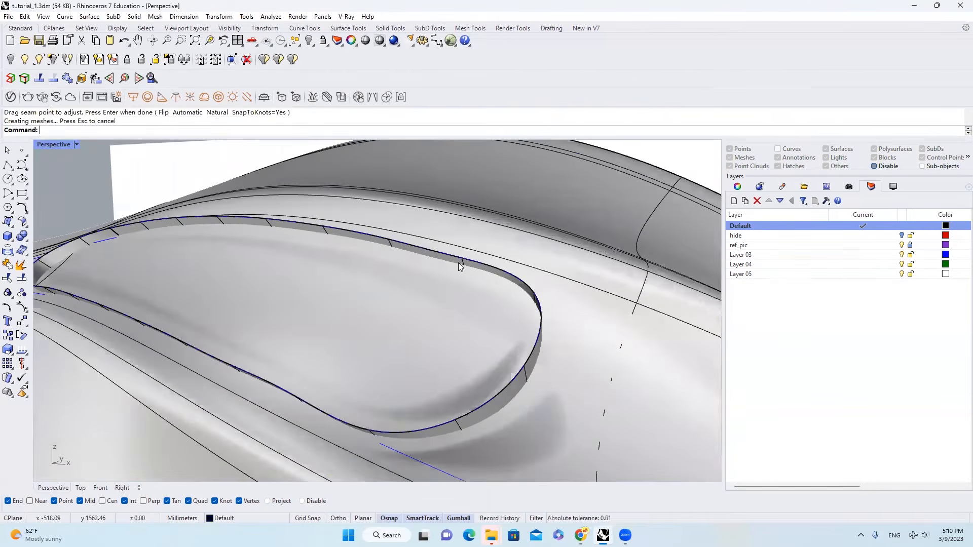
pyautogui.write('tr')
pyautogui.press('Return')
pyautogui.click(459, 262)
pyautogui.rightClick(446, 278)
pyautogui.click(436, 291)
pyautogui.click(425, 319)
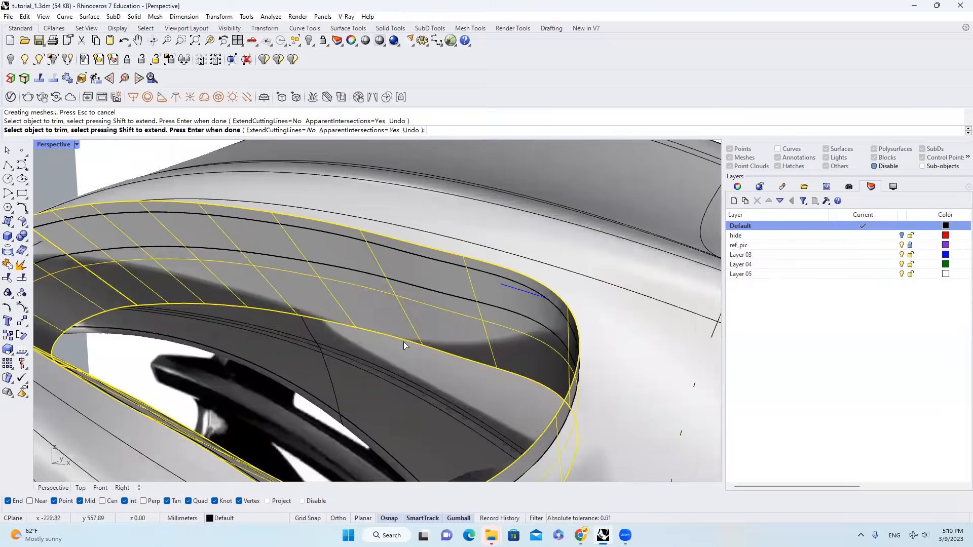
pyautogui.rightClick(404, 342)
pyautogui.write('e')
pyautogui.press('Return')
# Blend the vent's outer and inner opening edges with curvature continuity, using blend strengths of 0.25 and 0.349
pyautogui.moveTo(464, 213); pyautogui.dragTo(483, 216, button='right')
pyautogui.write('BlendSrf')
pyautogui.press('Return')
pyautogui.click(493, 266)
pyautogui.click(497, 294)
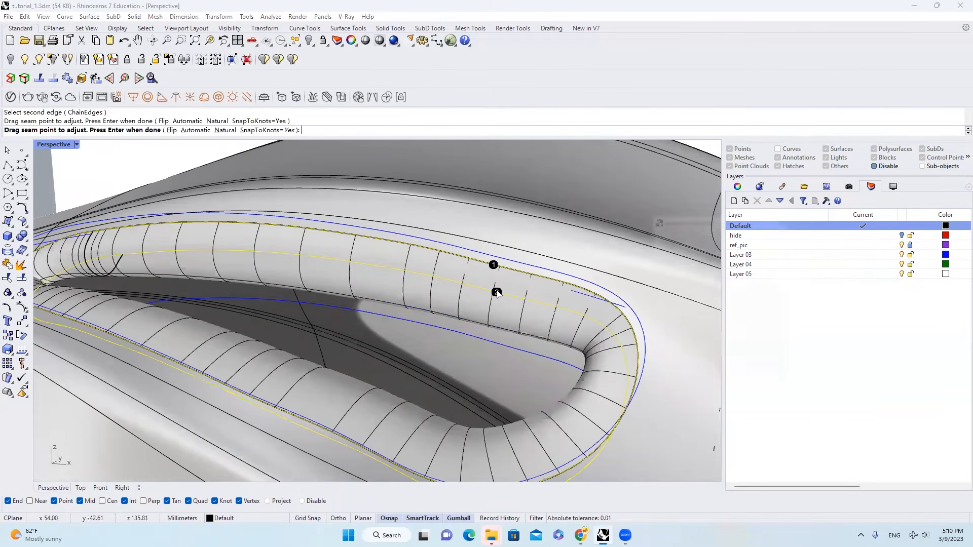
pyautogui.press('Return')
pyautogui.moveTo(496, 289); pyautogui.dragTo(474, 263, button='right')
pyautogui.scroll(2, 235, 278)
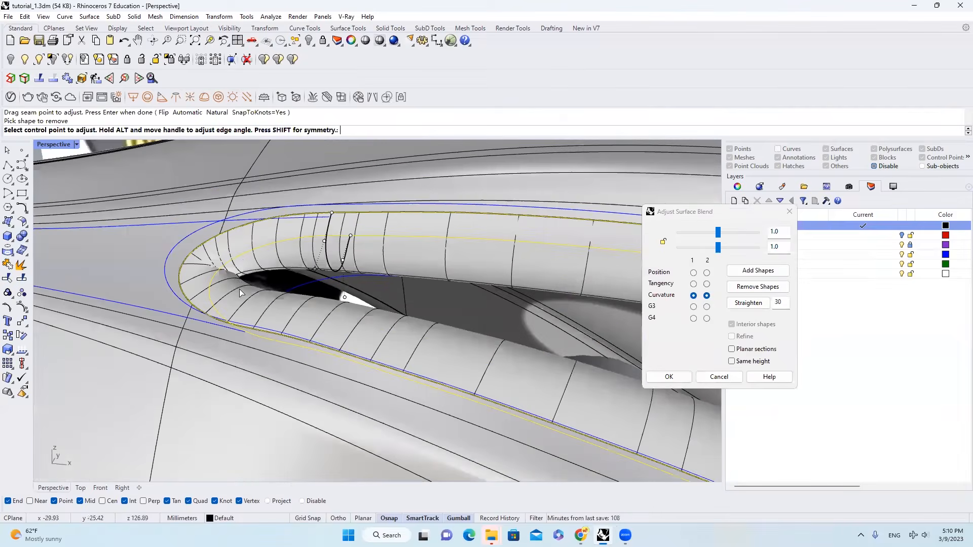
pyautogui.moveTo(242, 293); pyautogui.dragTo(245, 319, button='right')
pyautogui.moveTo(719, 233); pyautogui.dragTo(689, 252)
pyautogui.moveTo(360, 277); pyautogui.dragTo(401, 287, button='right')
pyautogui.scroll(-4, 320, 284)
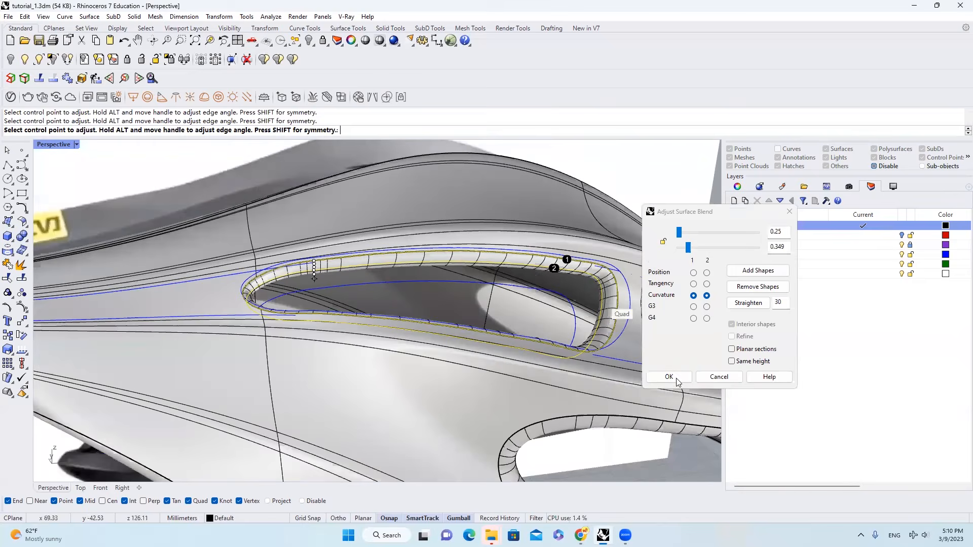
pyautogui.click(677, 379)
# Split the upper guide curve in the Front view at two points marking the ends of the rear vent in the reference image
pyautogui.scroll(-5, 467, 270)
pyautogui.scroll(2, 466, 270)
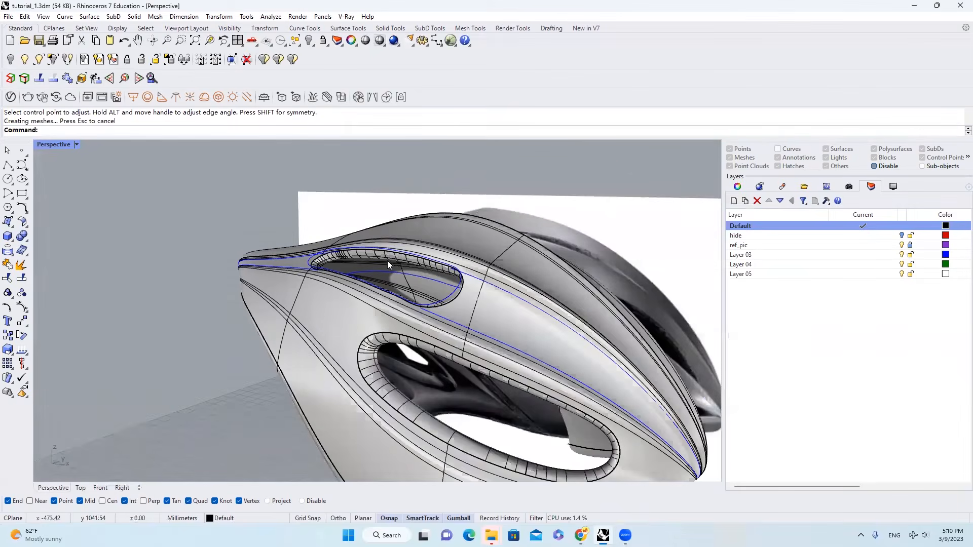
pyautogui.scroll(3, 388, 260)
pyautogui.scroll(-5, 391, 236)
pyautogui.moveTo(455, 263); pyautogui.dragTo(406, 273, button='right')
pyautogui.click(100, 488)
pyautogui.scroll(-6, 208, 218)
pyautogui.scroll(6, 392, 273)
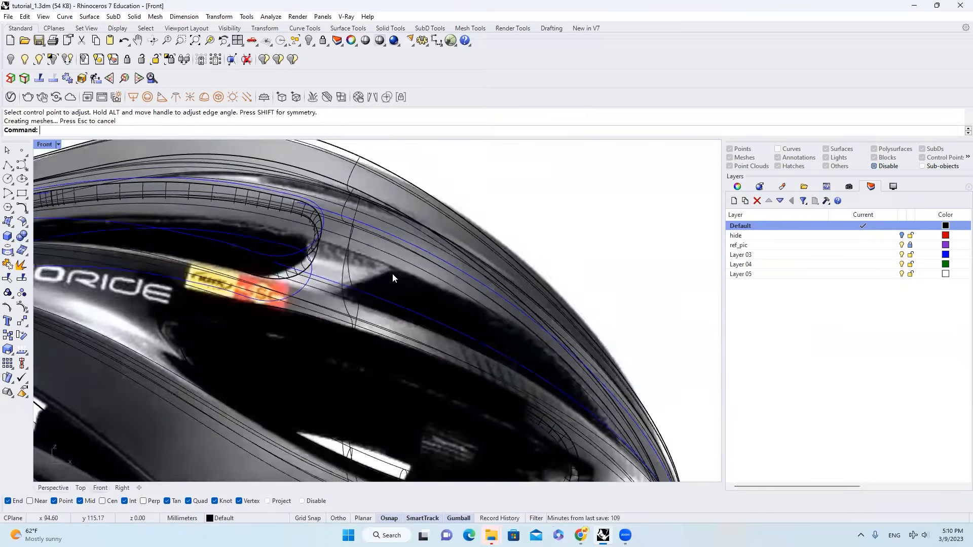
pyautogui.click(404, 322)
pyautogui.click(415, 290)
pyautogui.write('Split')
pyautogui.press('Return')
pyautogui.click(375, 306)
pyautogui.click(375, 306)
pyautogui.click(159, 131)
pyautogui.click(424, 240)
pyautogui.click(461, 260)
pyautogui.scroll(-2, 385, 305)
pyautogui.moveTo(385, 305); pyautogui.dragTo(326, 252, button='right')
pyautogui.scroll(5, 570, 374)
pyautogui.click(508, 291)
pyautogui.press('Return')
pyautogui.scroll(-5, 502, 324)
# Delete the two outer pieces of the split upper curve
pyautogui.click(538, 343)
pyautogui.press('Delete')
pyautogui.click(330, 179)
pyautogui.press('Delete')
# Split the lower guide curve at two points matching the ends of the rear vent
pyautogui.press('Return')
pyautogui.click(336, 257)
pyautogui.click(161, 131)
pyautogui.click(323, 244)
pyautogui.click(487, 333)
pyautogui.press('Return')
# Isolate the middle segments of the upper and lower curves
pyautogui.click(430, 297)
pyautogui.click(431, 297)
pyautogui.keyDown('shift'); pyautogui.click(464, 271); pyautogui.keyUp('shift')
pyautogui.click(501, 297)
pyautogui.click(311, 44)
pyautogui.click(355, 67)
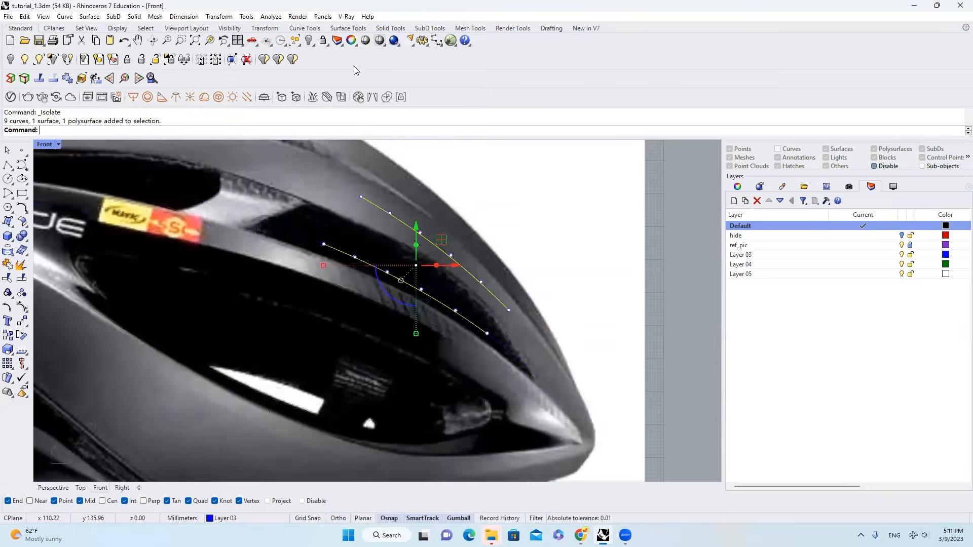
# Blend both ends of the two segments, adjusting the handles to shape the rounded ends of the rear vent
pyautogui.click(415, 223)
pyautogui.write('blendcrv')
pyautogui.press('Return')
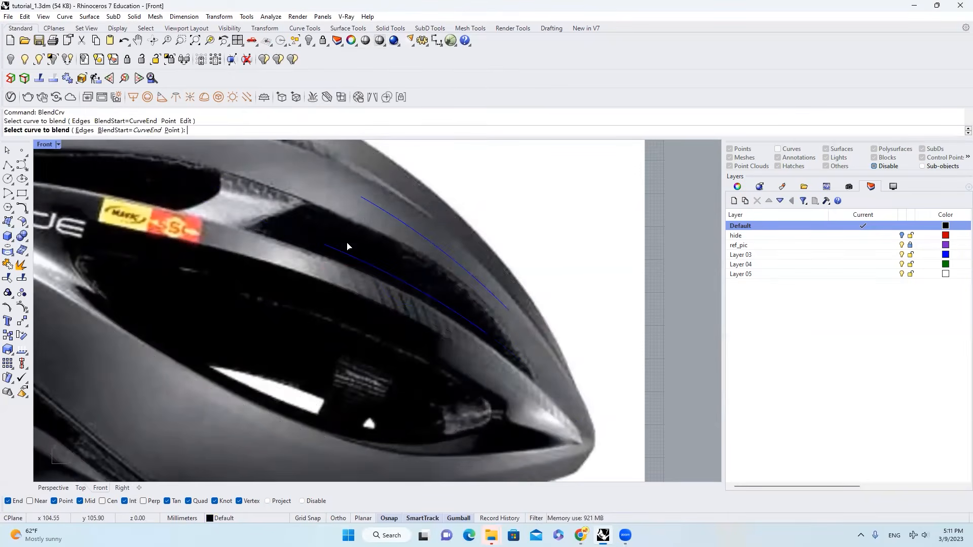
pyautogui.click(344, 253)
pyautogui.scroll(4, 354, 172)
pyautogui.moveTo(322, 186); pyautogui.dragTo(334, 192)
pyautogui.moveTo(261, 262); pyautogui.dragTo(251, 257)
pyautogui.scroll(-2, 340, 258)
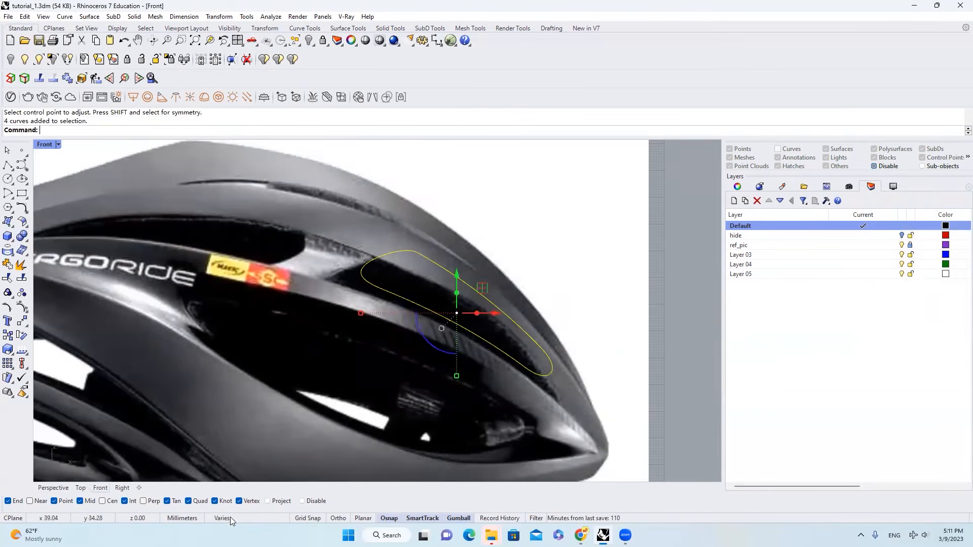
# Put the four vent curves on Layer 03 and join them into one closed outline
pyautogui.click(230, 519)
pyautogui.click(223, 489)
pyautogui.click(7, 265)
# Show the hidden objects in the Perspective view and shift the closed outline slightly outward along Y and up along Z
pyautogui.click(53, 488)
pyautogui.moveTo(355, 325); pyautogui.dragTo(380, 273, button='right')
pyautogui.click(25, 60)
pyautogui.scroll(5, 386, 304)
pyautogui.moveTo(422, 328); pyautogui.dragTo(411, 329)
pyautogui.moveTo(375, 287); pyautogui.dragTo(375, 280)
# Place a duplicate of the rear vent outline further inward along Y and lower along Z, inside the shells
pyautogui.moveTo(378, 304); pyautogui.dragTo(325, 284, button='right')
pyautogui.moveTo(415, 319); pyautogui.dragTo(500, 317)
pyautogui.moveTo(460, 285); pyautogui.dragTo(461, 306)
# Rebuild both rear vent outlines with 20 points at degree 5, deleting the input curves
pyautogui.moveTo(461, 334); pyautogui.dragTo(525, 388, button='right')
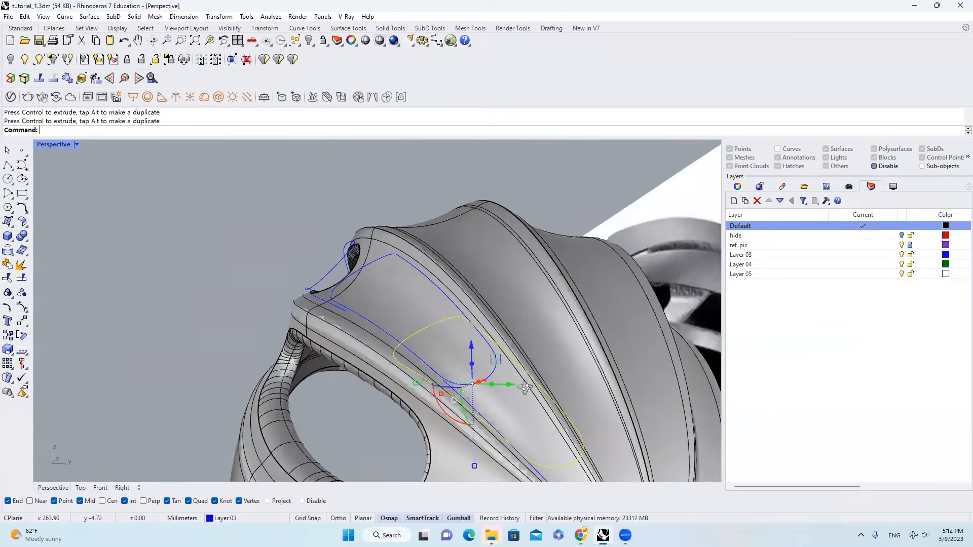
pyautogui.rightClick(525, 388)
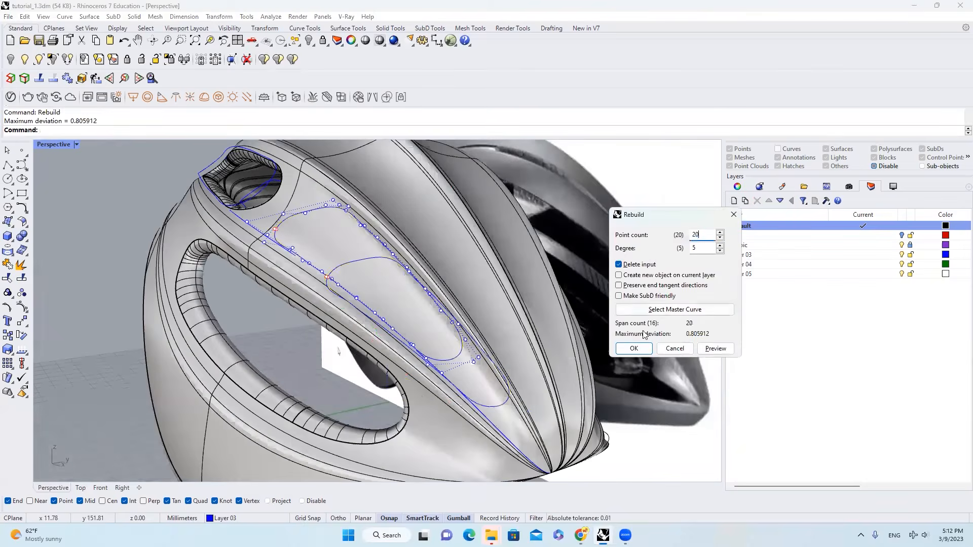
pyautogui.click(634, 349)
# Loft a surface between the two rebuilt rear vent outlines
pyautogui.moveTo(452, 287); pyautogui.dragTo(472, 286, button='right')
pyautogui.write('Loft')
pyautogui.press('Return')
pyautogui.press('Return')
pyautogui.press('Return')
pyautogui.press('Escape')
# Trim the shells inside the rear vent's lofted surface, and delete the loft
pyautogui.scroll(4, 354, 211)
pyautogui.moveTo(356, 236); pyautogui.dragTo(381, 221, button='right')
pyautogui.write('trim')
pyautogui.click(382, 222)
pyautogui.press('Return')
pyautogui.click(382, 223)
pyautogui.write('e')
pyautogui.press('Return')
# Blend the rear vent's outer and inner opening edges, reducing the blend strengths for a tighter rim
pyautogui.write('BlendSrf')
pyautogui.press('Return')
pyautogui.click(379, 208)
pyautogui.click(400, 230)
pyautogui.press('Return')
pyautogui.moveTo(718, 233); pyautogui.dragTo(701, 248)
pyautogui.moveTo(421, 238); pyautogui.dragTo(433, 231, button='right')
pyautogui.click(669, 376)
# Examine the vents from several angles and compare the helmet with the reference image
pyautogui.scroll(-8, 437, 258)
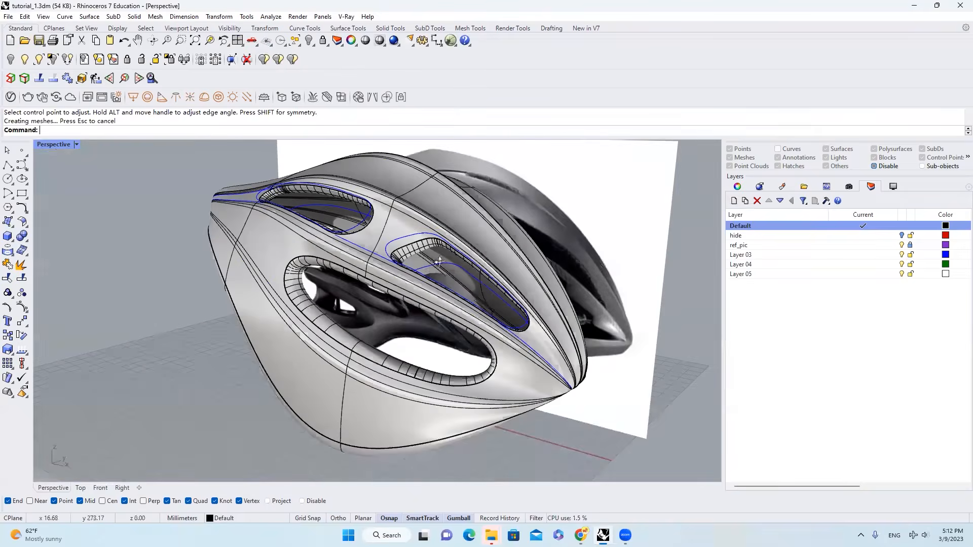
pyautogui.moveTo(444, 288); pyautogui.dragTo(489, 336, button='right')
pyautogui.moveTo(557, 337); pyautogui.dragTo(453, 222, button='right')
pyautogui.scroll(5, 446, 223)
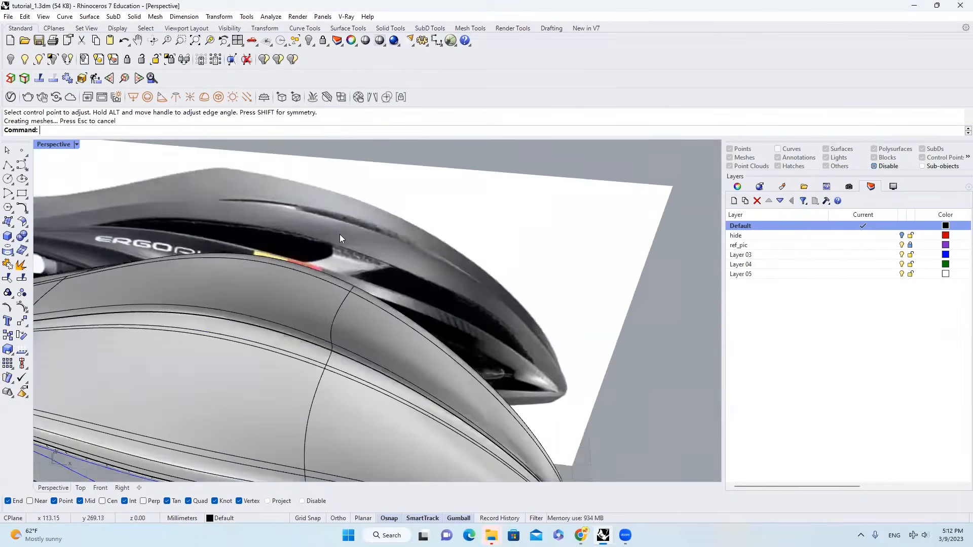
pyautogui.scroll(-5, 387, 227)
pyautogui.scroll(3, 388, 293)
pyautogui.scroll(-5, 385, 294)
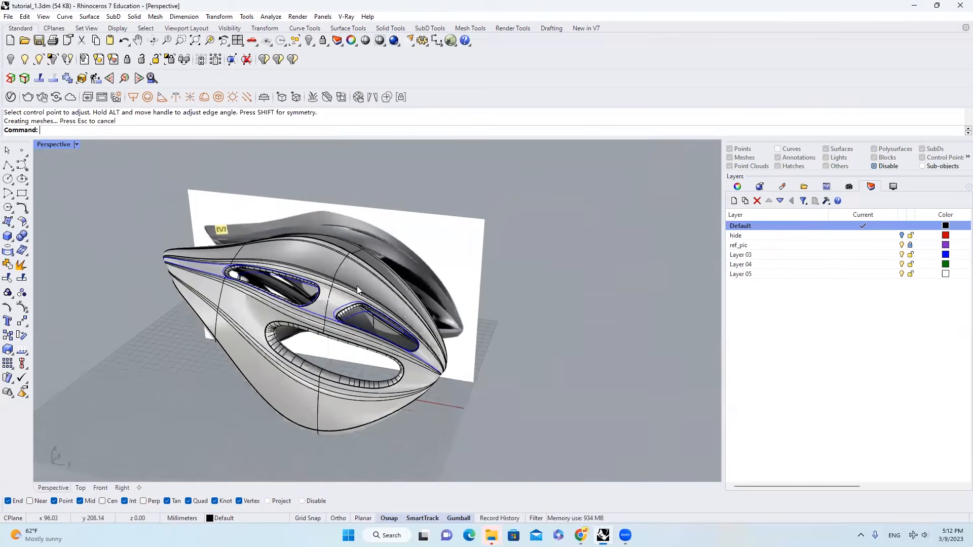
# Examine the helmet's upper shell panel and the curves above the finished vents from several angles
pyautogui.scroll(4, 378, 296)
pyautogui.moveTo(379, 296); pyautogui.dragTo(364, 295, button='right')
pyautogui.click(355, 292)
pyautogui.scroll(-5, 350, 289)
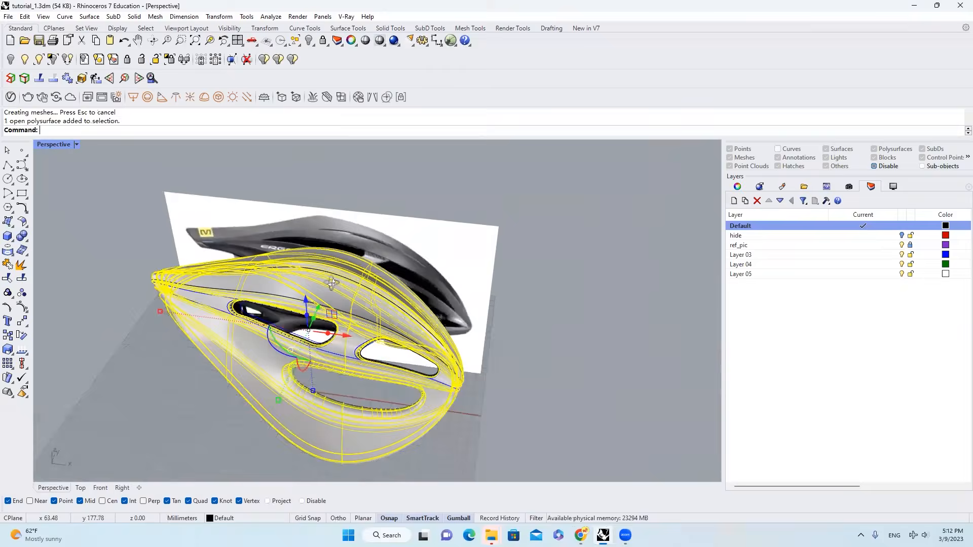
pyautogui.press('Escape')
pyautogui.scroll(6, 343, 287)
pyautogui.click(343, 285)
pyautogui.click(374, 314)
pyautogui.scroll(-3, 381, 302)
pyautogui.moveTo(321, 256); pyautogui.dragTo(241, 515, button='right')
pyautogui.scroll(5, 244, 290)
pyautogui.scroll(-8, 244, 290)
pyautogui.scroll(4, 475, 284)
pyautogui.scroll(3, 470, 274)
pyautogui.click(240, 517)
pyautogui.click(246, 489)
pyautogui.press('Escape')
pyautogui.scroll(-2, 389, 297)
pyautogui.moveTo(415, 296); pyautogui.dragTo(389, 296, button='right')
pyautogui.scroll(-2, 442, 299)
pyautogui.write('split')
pyautogui.press('Return')
pyautogui.click(388, 296)
pyautogui.press('Escape')
pyautogui.press('Return')
pyautogui.click(379, 320)
pyautogui.press('Return')
pyautogui.press('Escape')
pyautogui.click(398, 309)
pyautogui.scroll(2, 398, 309)
pyautogui.hotkey('ctrl', 'h')
pyautogui.moveTo(377, 302); pyautogui.dragTo(354, 335, button='right')
pyautogui.scroll(-3, 323, 299)
pyautogui.rightClick(379, 336)
pyautogui.click(379, 336)
pyautogui.press('Escape')
pyautogui.hotkey('ctrl', 'alt', 'h')
# Split the lower guide curve on the upper shell panel at points, and delete the unneeded part
pyautogui.write('Split')
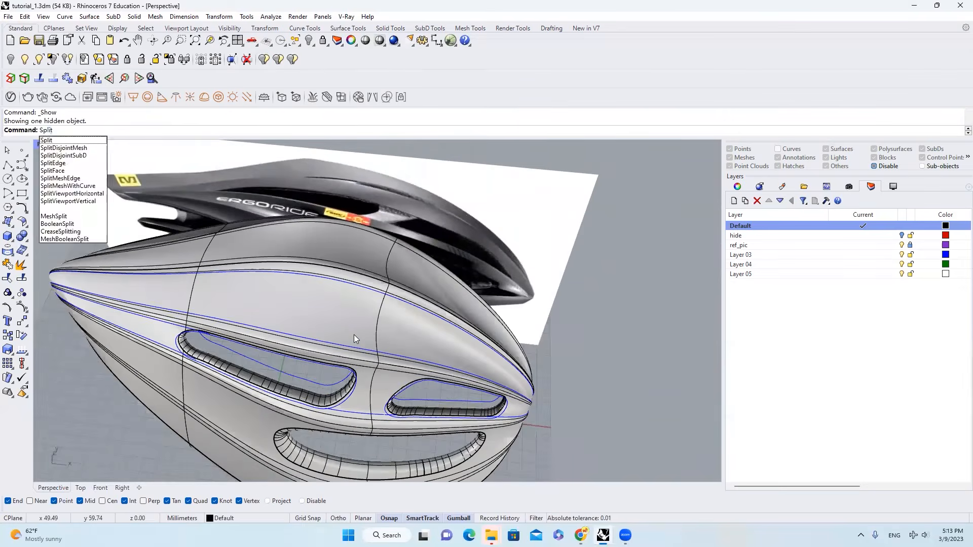
pyautogui.press('Return')
pyautogui.scroll(2, 354, 335)
pyautogui.click(362, 351)
pyautogui.press('Return')
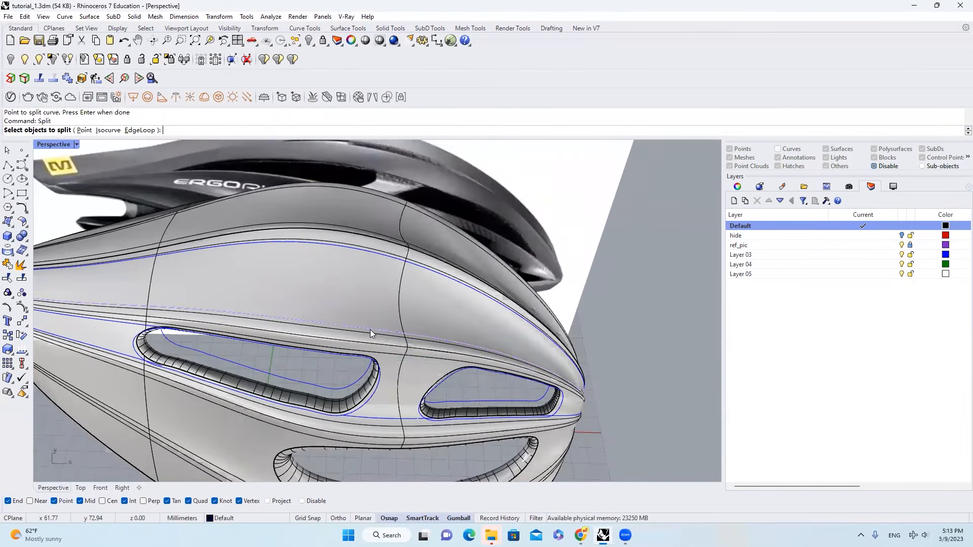
pyautogui.write('p')
pyautogui.press('Return')
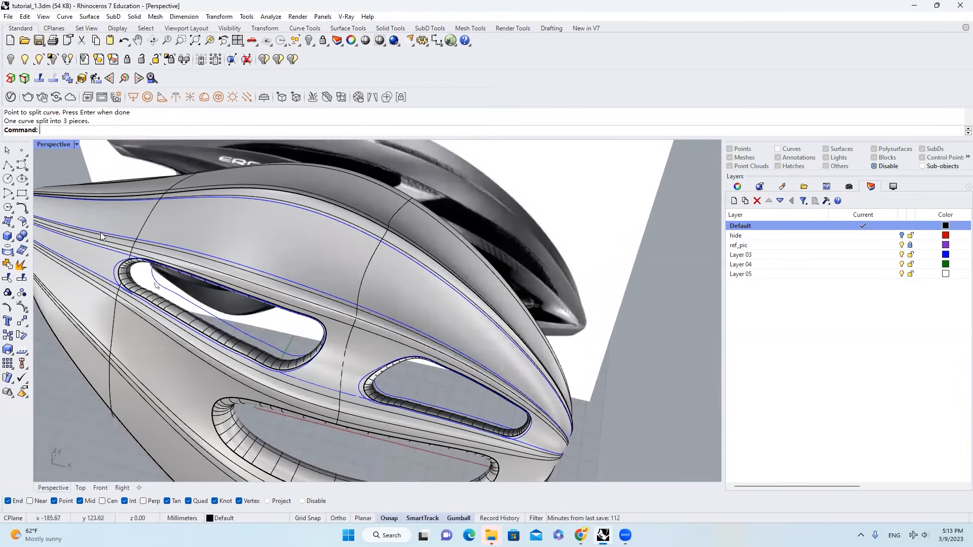
pyautogui.press('Delete')
# Split the upper guide curve at points matching the lower segments, and delete its excess pieces to leave two vent sections
pyautogui.click(381, 317)
pyautogui.click(430, 341)
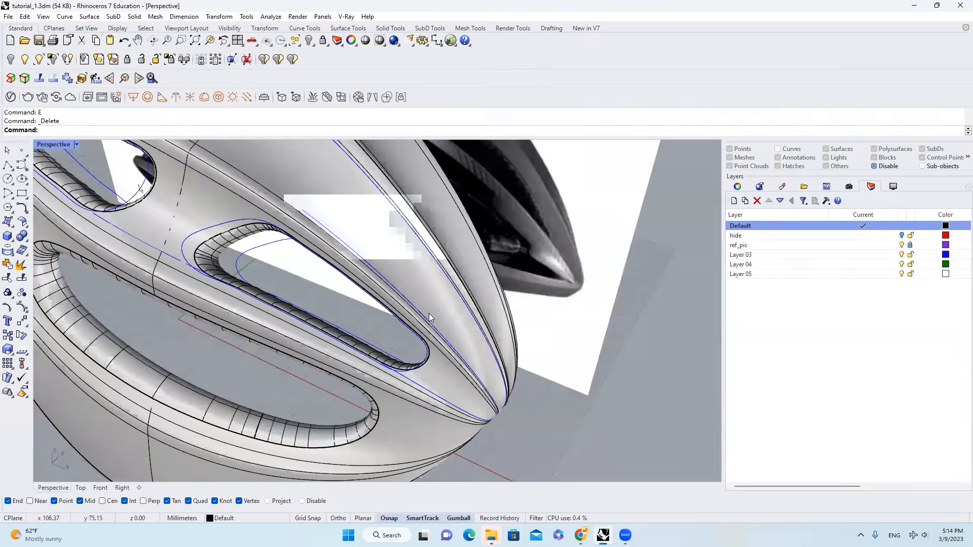
pyautogui.click(445, 333)
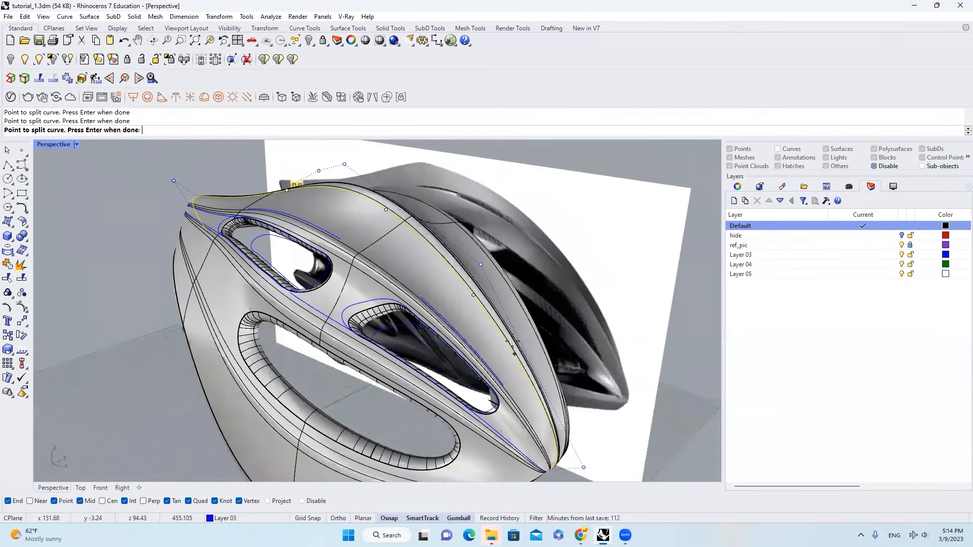
pyautogui.scroll(4, 513, 349)
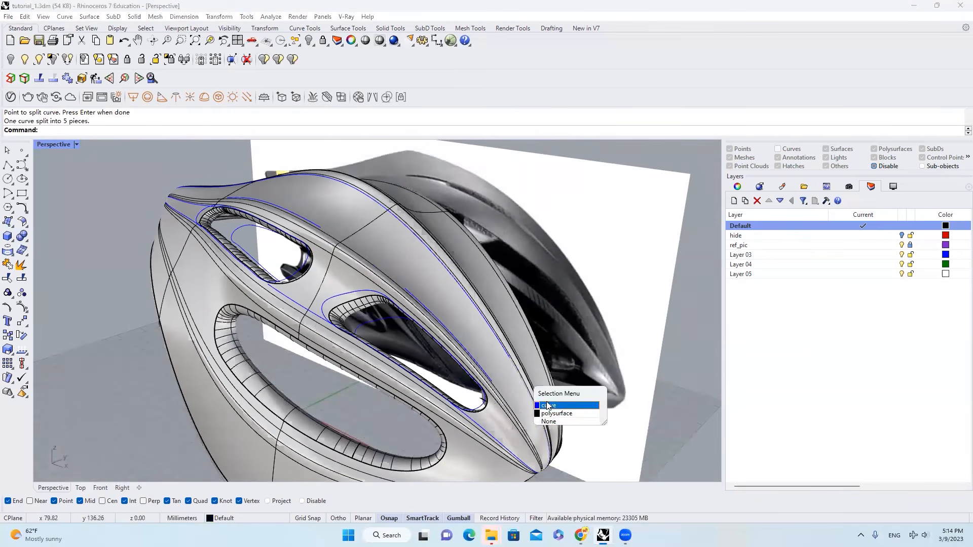
pyautogui.press('Delete')
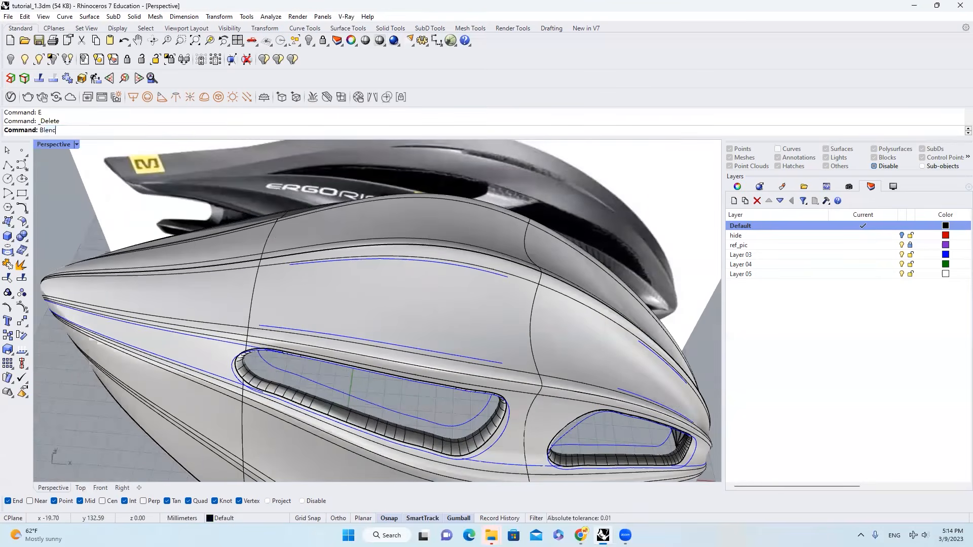
# Blend the outer ends of the longer vent's two segments with curvature continuity, shaping the rounded end in the Top view
pyautogui.press('Return')
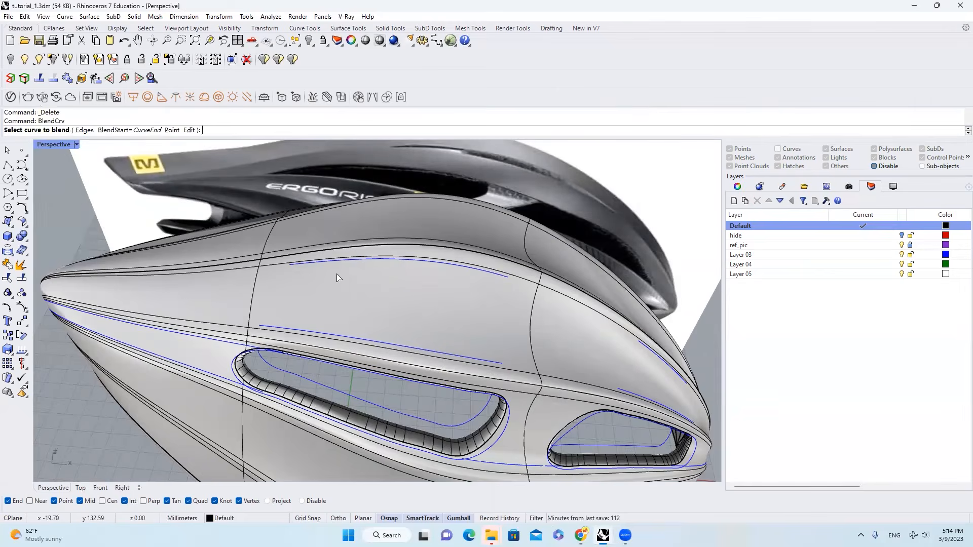
pyautogui.scroll(2, 314, 271)
pyautogui.click(274, 351)
pyautogui.click(288, 260)
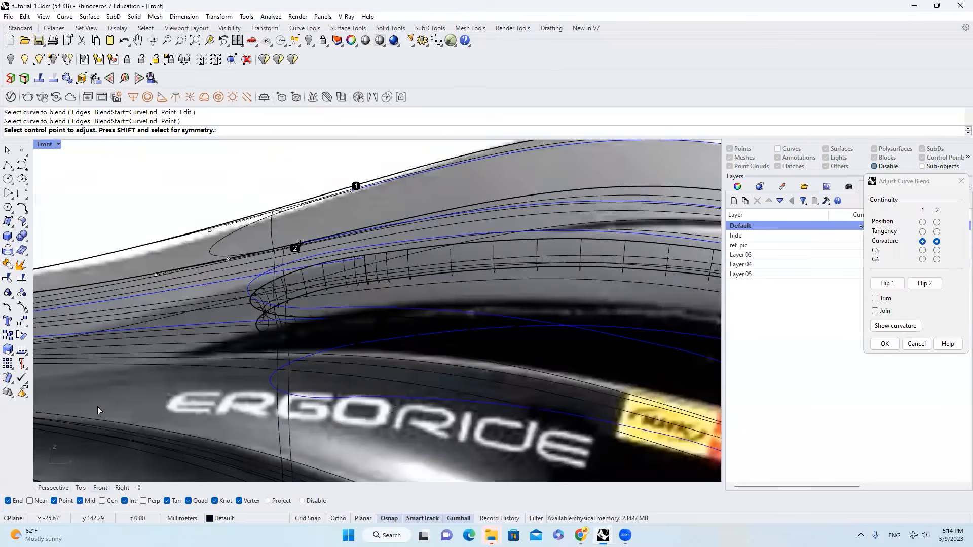
pyautogui.click(81, 488)
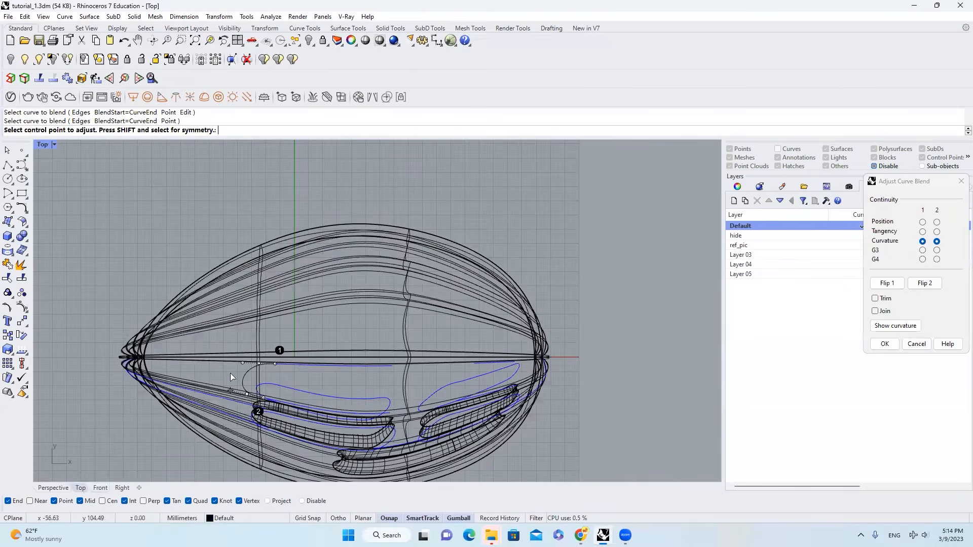
pyautogui.scroll(3, 277, 336)
pyautogui.click(206, 301)
pyautogui.click(124, 298)
pyautogui.click(217, 373)
pyautogui.click(250, 396)
pyautogui.scroll(-1, 349, 293)
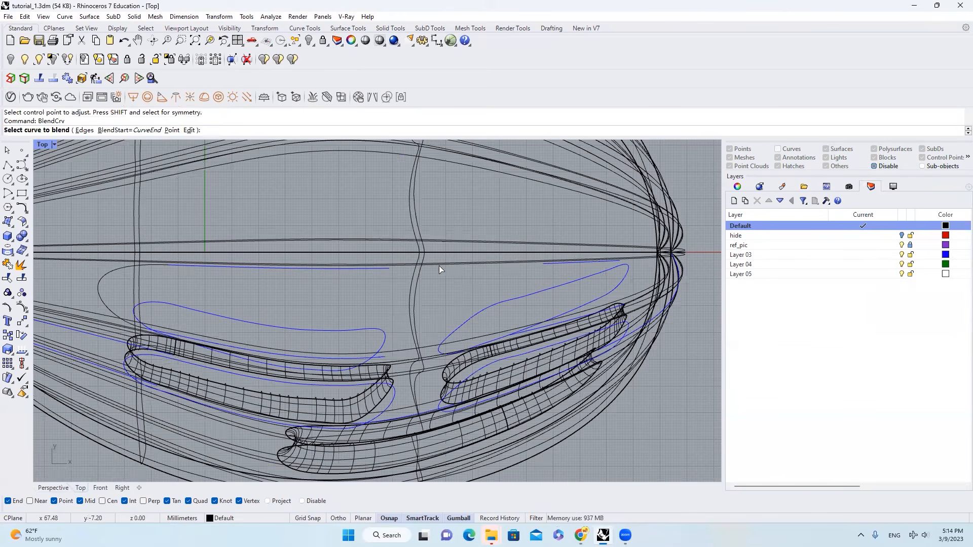
# Blend the opposite ends of the longer vent's segments, shaping the rounded end that faces the shorter vent
pyautogui.click(439, 266)
pyautogui.click(405, 273)
pyautogui.click(432, 352)
pyautogui.click(398, 355)
pyautogui.click(422, 268)
pyautogui.click(463, 292)
pyautogui.moveTo(479, 310); pyautogui.dragTo(463, 309, button='right')
pyautogui.rightClick(463, 309)
pyautogui.click(463, 310)
# Blend the shorter vent's segment ends facing the longer vent with curvature continuity, and adjust the blend handles in Perspective
pyautogui.rightClick(522, 278)
pyautogui.scroll(2, 531, 271)
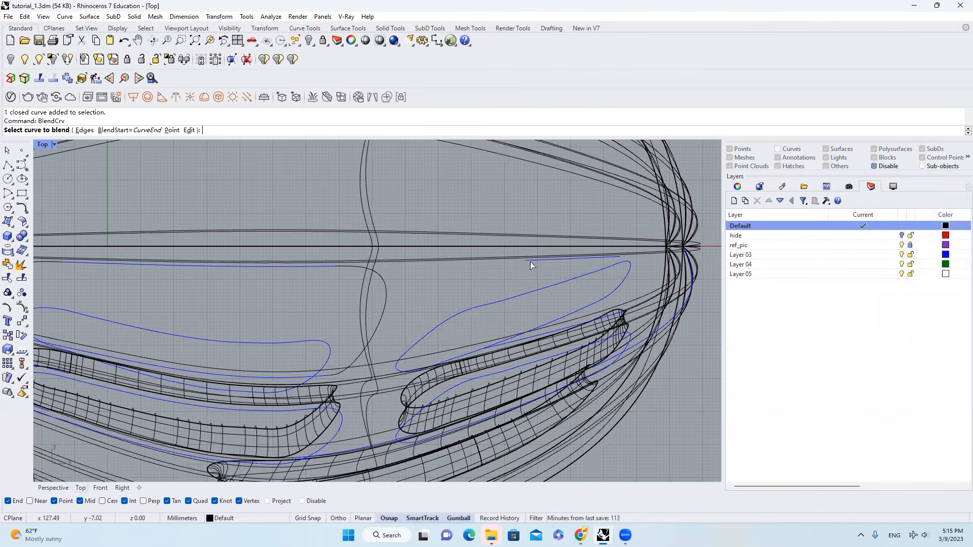
pyautogui.scroll(2, 531, 274)
pyautogui.click(530, 256)
pyautogui.click(477, 369)
pyautogui.scroll(-2, 447, 335)
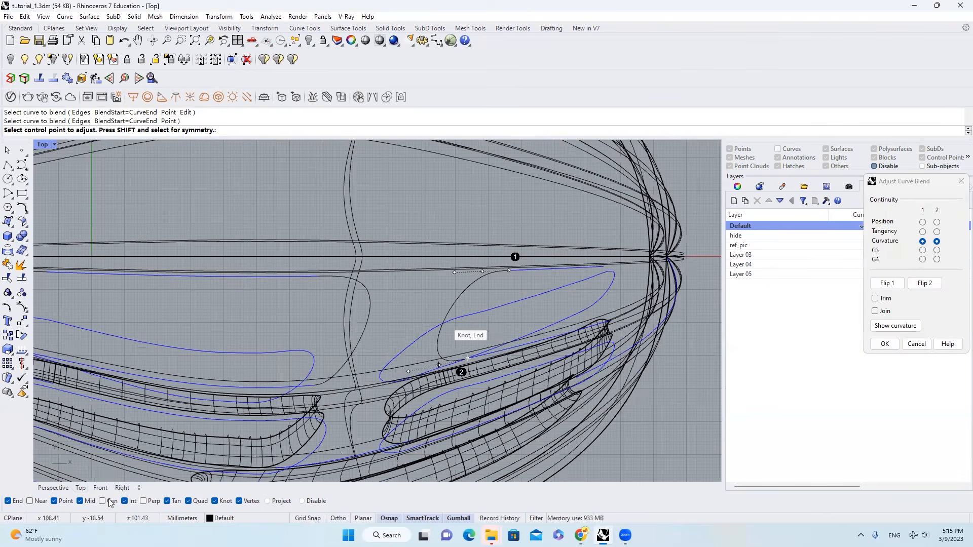
pyautogui.click(53, 488)
pyautogui.moveTo(627, 360); pyautogui.dragTo(581, 350, button='right')
pyautogui.scroll(4, 520, 324)
pyautogui.moveTo(401, 360); pyautogui.dragTo(422, 378)
pyautogui.scroll(-5, 435, 335)
pyautogui.moveTo(435, 334); pyautogui.dragTo(454, 327, button='right')
pyautogui.scroll(-4, 514, 369)
pyautogui.press('Return')
# Blend the remaining ends of the shorter vent's segments near the helmet's tip to complete its outline
pyautogui.scroll(6, 461, 345)
pyautogui.press('Return')
pyautogui.click(439, 358)
pyautogui.click(420, 405)
pyautogui.moveTo(420, 406); pyautogui.dragTo(644, 312, button='right')
pyautogui.scroll(-8, 486, 299)
# Hide the helmet shells to expose the vent curves
pyautogui.moveTo(386, 292); pyautogui.dragTo(378, 306, button='right')
pyautogui.click(369, 306)
pyautogui.hotkey('ctrl', 'h')
# Join each new vent's two segments and two end blends into a closed outline
pyautogui.moveTo(443, 348); pyautogui.dragTo(373, 321)
pyautogui.scroll(5, 355, 355)
pyautogui.keyDown('shift'); pyautogui.click(432, 393); pyautogui.keyUp('shift')
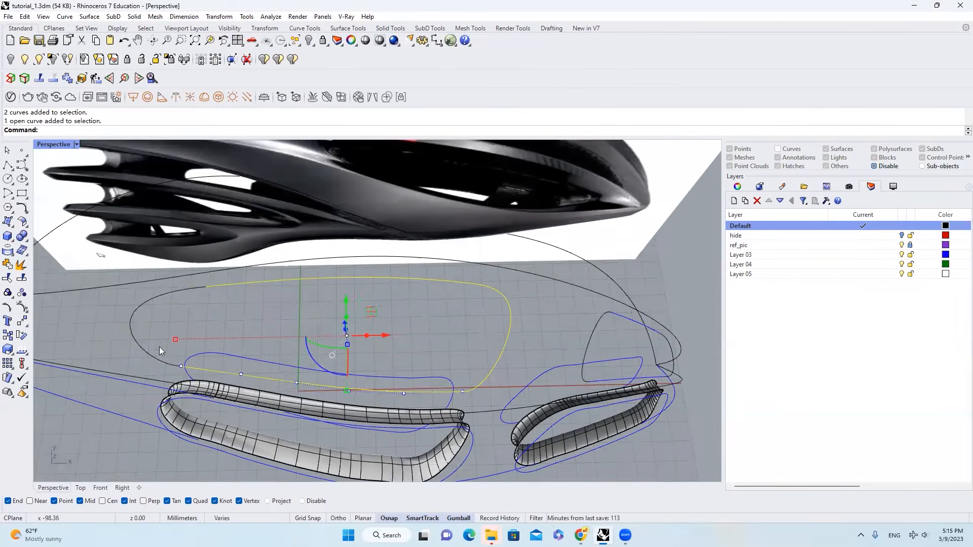
pyautogui.keyDown('shift'); pyautogui.click(158, 352); pyautogui.keyUp('shift')
pyautogui.moveTo(157, 345); pyautogui.dragTo(147, 357, button='right')
pyautogui.scroll(-5, 429, 286)
pyautogui.moveTo(429, 286); pyautogui.dragTo(384, 351, button='right')
pyautogui.scroll(5, 394, 355)
pyautogui.hotkey('ctrl', 'j')
pyautogui.scroll(-5, 244, 238)
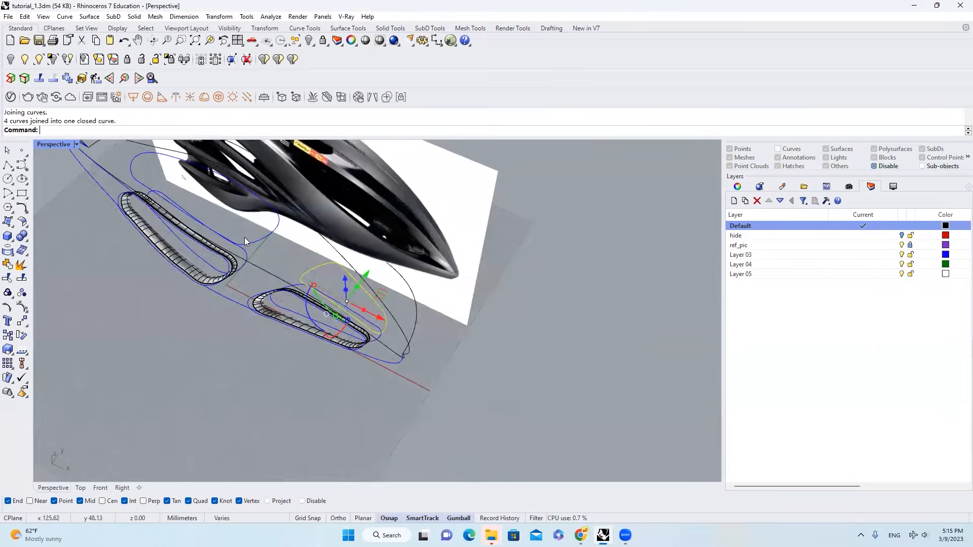
pyautogui.scroll(5, 292, 290)
# Isolate the two new closed vent outlines, hiding the other curves and vent rims
pyautogui.click(295, 283)
pyautogui.scroll(-5, 324, 304)
pyautogui.scroll(3, 325, 284)
pyautogui.moveTo(320, 263); pyautogui.dragTo(312, 187, button='right')
pyautogui.keyDown('shift'); pyautogui.click(370, 324); pyautogui.keyUp('shift')
pyautogui.moveTo(365, 310); pyautogui.dragTo(278, 236, button='right')
pyautogui.click(313, 44)
pyautogui.click(316, 71)
pyautogui.scroll(-5, 319, 233)
# Copy the longer vent outline downward, and scale the copy slightly smaller as the inner outline
pyautogui.click(244, 186)
pyautogui.scroll(-3, 280, 171)
pyautogui.scroll(5, 269, 213)
pyautogui.moveTo(278, 237); pyautogui.dragTo(283, 231)
pyautogui.scroll(-5, 283, 231)
pyautogui.moveTo(320, 314); pyautogui.dragTo(299, 254, button='right')
pyautogui.scroll(5, 289, 234)
pyautogui.keyDown('alt'); pyautogui.moveTo(274, 246); pyautogui.dragTo(279, 282); pyautogui.keyUp('alt')
pyautogui.moveTo(190, 432); pyautogui.dragTo(334, 423, button='right')
pyautogui.moveTo(159, 306); pyautogui.dragTo(175, 307)
pyautogui.moveTo(185, 282); pyautogui.dragTo(127, 304, button='right')
pyautogui.scroll(-4, 304, 335)
# Copy the shorter vent outline downward, and scale the copy slightly smaller as the inner outline
pyautogui.click(306, 337)
pyautogui.moveTo(306, 337); pyautogui.dragTo(287, 350, button='right')
pyautogui.moveTo(285, 333); pyautogui.dragTo(288, 328)
pyautogui.moveTo(289, 328); pyautogui.dragTo(405, 325, button='right')
pyautogui.keyDown('alt'); pyautogui.moveTo(285, 327); pyautogui.dragTo(286, 371); pyautogui.keyUp('alt')
pyautogui.scroll(-5, 285, 371)
pyautogui.moveTo(286, 371); pyautogui.dragTo(309, 393, button='right')
pyautogui.scroll(6, 310, 344)
pyautogui.moveTo(222, 376); pyautogui.dragTo(231, 378)
pyautogui.scroll(-6, 240, 355)
pyautogui.moveTo(239, 350); pyautogui.dragTo(231, 278, button='right')
pyautogui.press('Escape')
pyautogui.moveTo(231, 279); pyautogui.dragTo(196, 234)
pyautogui.scroll(5, 239, 269)
pyautogui.write('LOFT')
pyautogui.press('Return')
pyautogui.press('Return')
pyautogui.press('Escape')
pyautogui.moveTo(240, 273); pyautogui.dragTo(239, 375, button='right')
# Rebuild the outer and inner outlines of the rounded upper vent
pyautogui.moveTo(239, 375); pyautogui.dragTo(200, 315)
pyautogui.moveTo(228, 330); pyautogui.dragTo(237, 276, button='right')
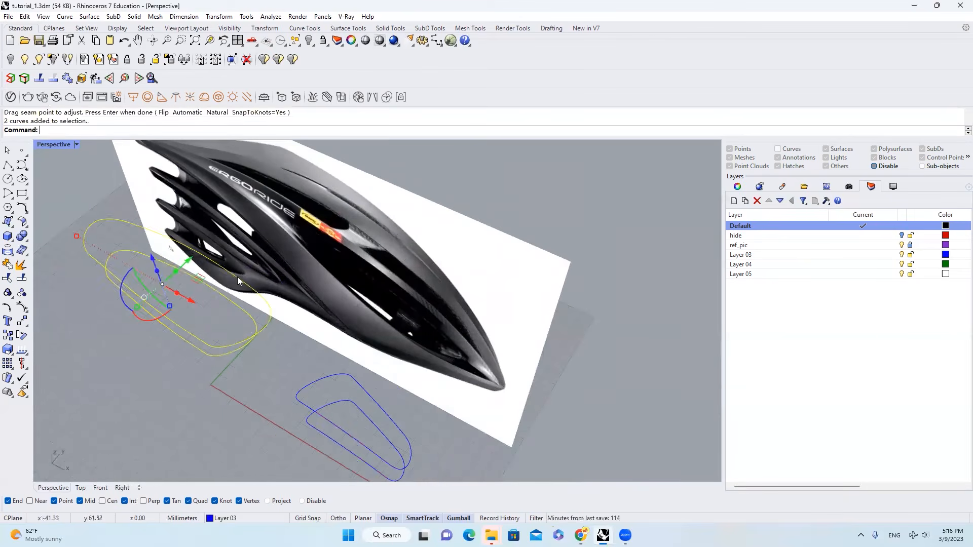
pyautogui.write('Rebuild')
pyautogui.press('Return')
pyautogui.click(636, 345)
# Rebuild the outer and inner outlines of the tapered vent
pyautogui.scroll(-4, 452, 330)
pyautogui.scroll(6, 439, 431)
pyautogui.click(439, 431)
pyautogui.moveTo(439, 431); pyautogui.dragTo(381, 390)
pyautogui.rightClick(382, 390)
# Reposition individual control points on the rebuilt vent outlines to smooth their uneven corners
pyautogui.scroll(3, 325, 390)
pyautogui.click(295, 366)
pyautogui.scroll(3, 304, 364)
pyautogui.moveTo(310, 364); pyautogui.dragTo(375, 332, button='right')
pyautogui.click(294, 386)
pyautogui.moveTo(294, 387); pyautogui.dragTo(239, 411, button='right')
pyautogui.moveTo(334, 377); pyautogui.dragTo(313, 380)
pyautogui.click(259, 272)
pyautogui.click(269, 257)
pyautogui.moveTo(299, 248); pyautogui.dragTo(283, 252)
pyautogui.scroll(-6, 337, 251)
pyautogui.scroll(5, 391, 275)
pyautogui.click(387, 273)
pyautogui.moveTo(414, 258); pyautogui.dragTo(427, 254)
pyautogui.scroll(-5, 431, 273)
pyautogui.click(441, 349)
pyautogui.scroll(-5, 436, 344)
# Delete a surplus control point from the long side of the rounded vent's inner outline
pyautogui.moveTo(366, 253); pyautogui.dragTo(341, 267, button='right')
pyautogui.scroll(5, 342, 266)
pyautogui.click(345, 271)
pyautogui.click(354, 305)
pyautogui.write('e')
pyautogui.press('space')
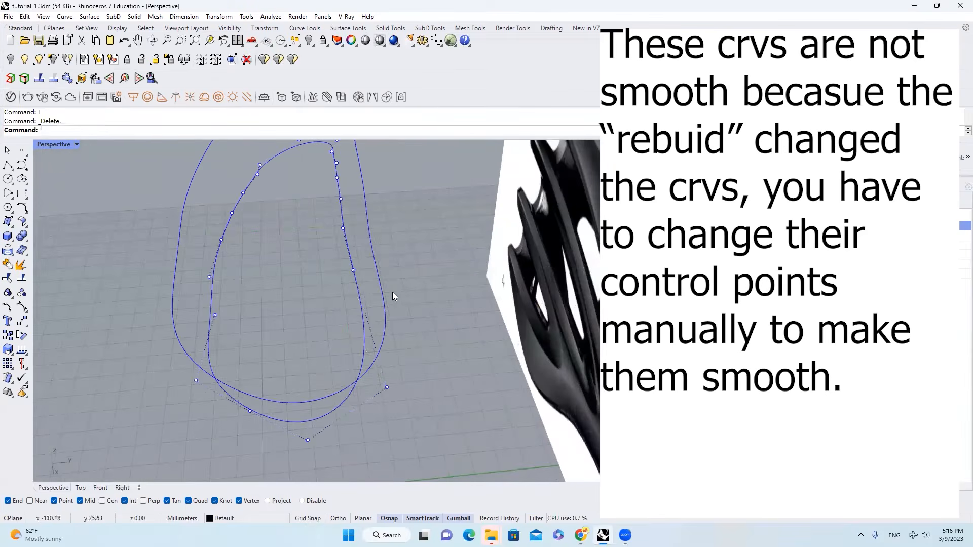
pyautogui.scroll(4, 386, 296)
pyautogui.scroll(-8, 377, 304)
pyautogui.scroll(5, 290, 306)
pyautogui.scroll(-7, 350, 324)
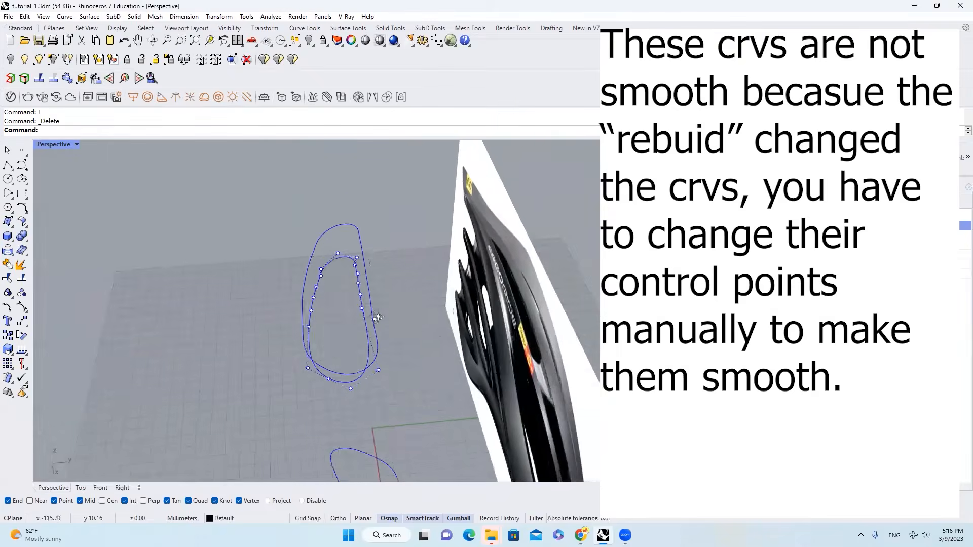
# Delete surplus control points from both long sides of the rounded vent's outer outline
pyautogui.click(375, 316)
pyautogui.scroll(5, 371, 314)
pyautogui.write('e')
pyautogui.press('space')
pyautogui.scroll(2, 247, 337)
pyautogui.moveTo(201, 325); pyautogui.dragTo(233, 356)
pyautogui.moveTo(234, 350); pyautogui.dragTo(246, 325, button='right')
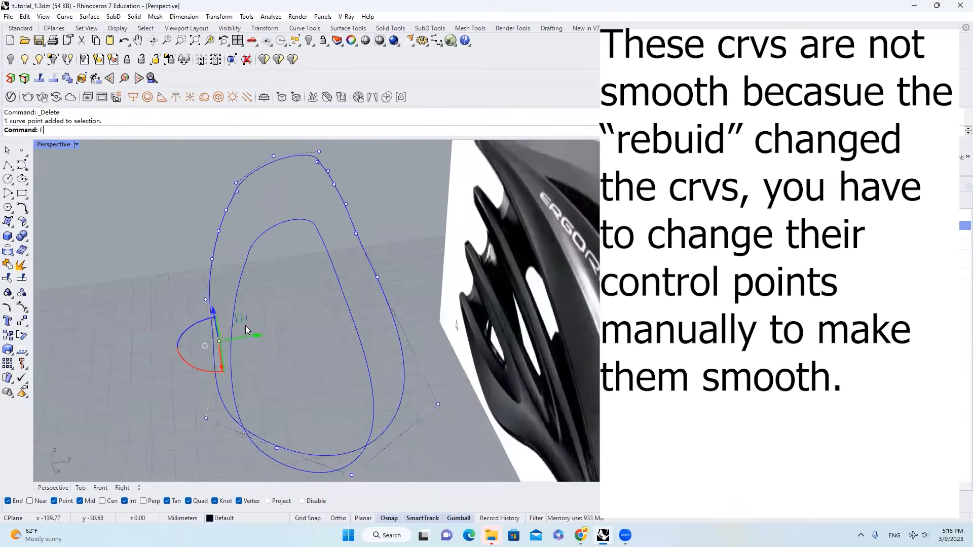
pyautogui.write('e')
pyautogui.press('space')
# Loft a surface between the outer and inner outlines of one new vent
pyautogui.scroll(-7, 284, 309)
pyautogui.moveTo(339, 291); pyautogui.dragTo(275, 324, button='right')
pyautogui.moveTo(275, 327); pyautogui.dragTo(242, 270)
pyautogui.write('loft')
pyautogui.press('space')
pyautogui.press('space')
pyautogui.press('Return')
# Loft a surface between the other new vent's outer and inner outlines
pyautogui.moveTo(312, 365); pyautogui.dragTo(413, 332, button='right')
pyautogui.click(284, 251)
pyautogui.moveTo(284, 253); pyautogui.dragTo(293, 372, button='right')
pyautogui.scroll(4, 293, 372)
pyautogui.moveTo(293, 374); pyautogui.dragTo(241, 325)
pyautogui.write('loft')
pyautogui.press('space')
pyautogui.press('space')
pyautogui.press('Return')
pyautogui.scroll(-3, 315, 278)
pyautogui.moveTo(314, 278); pyautogui.dragTo(474, 292, button='right')
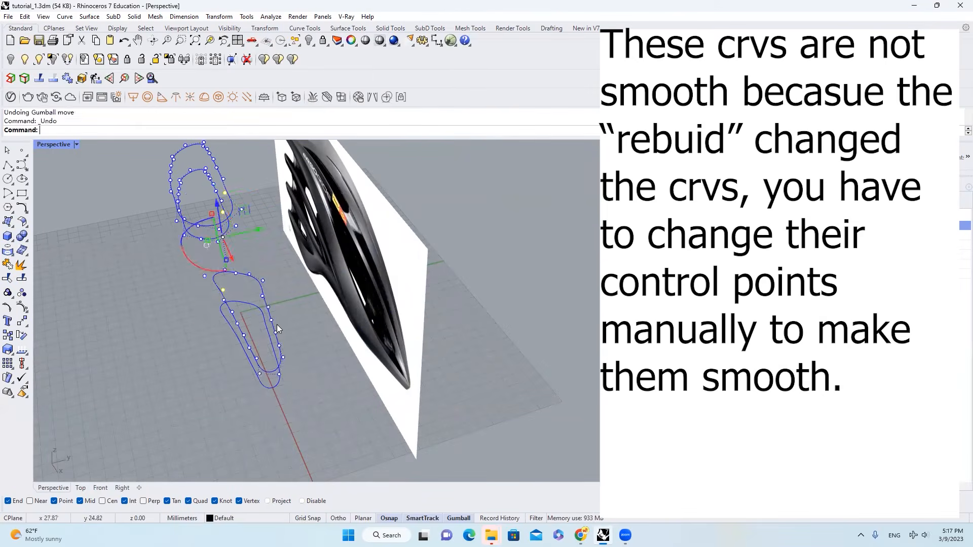
# Undo the two vent lofts and the control point edits on the outlines
pyautogui.hotkey('ctrl', 'z')
pyautogui.scroll(3, 272, 320)
pyautogui.scroll(-1, 283, 324)
pyautogui.hotkey('ctrl', 'y')
pyautogui.scroll(5, 273, 300)
pyautogui.press('Escape')
pyautogui.scroll(-5, 276, 313)
pyautogui.moveTo(260, 378); pyautogui.dragTo(183, 221)
pyautogui.hotkey('ctrl', 'y')
pyautogui.hotkey('ctrl', 'y')
pyautogui.hotkey('ctrl', 'z')
pyautogui.hotkey('ctrl', 'z')
# Rebuild the outer and inner outlines of both new vents
pyautogui.click(258, 390)
pyautogui.hotkey('ctrl', 'y')
pyautogui.click(258, 247)
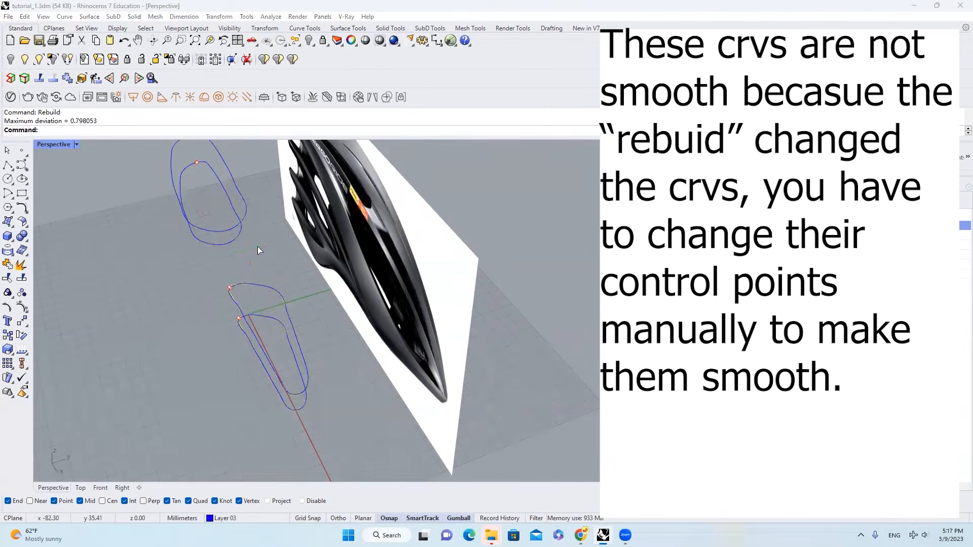
pyautogui.press('Return')
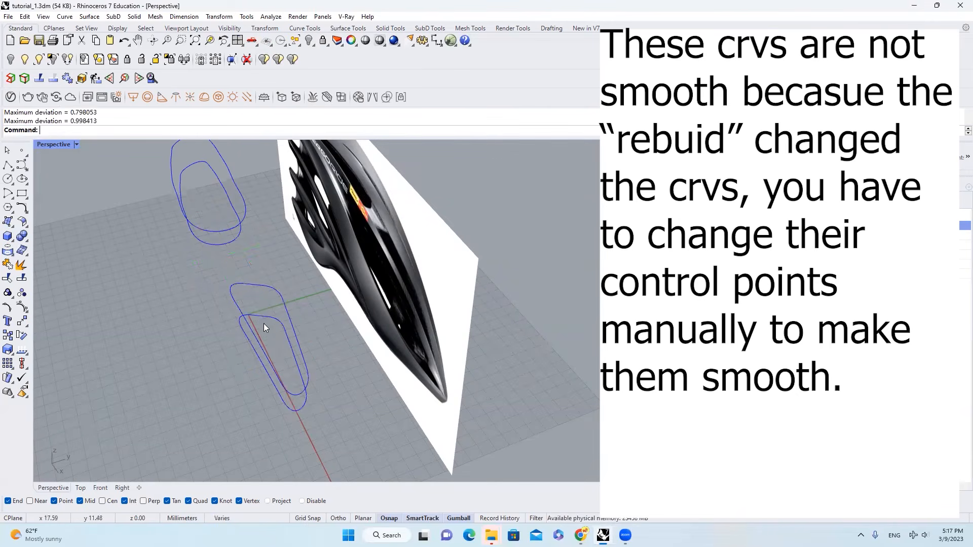
# Loft cutting surfaces between each new vent's outer and inner outlines, and show the hidden helmet objects
pyautogui.moveTo(253, 279); pyautogui.dragTo(253, 278)
pyautogui.write('Loft')
pyautogui.press('Return')
pyautogui.scroll(5, 259, 266)
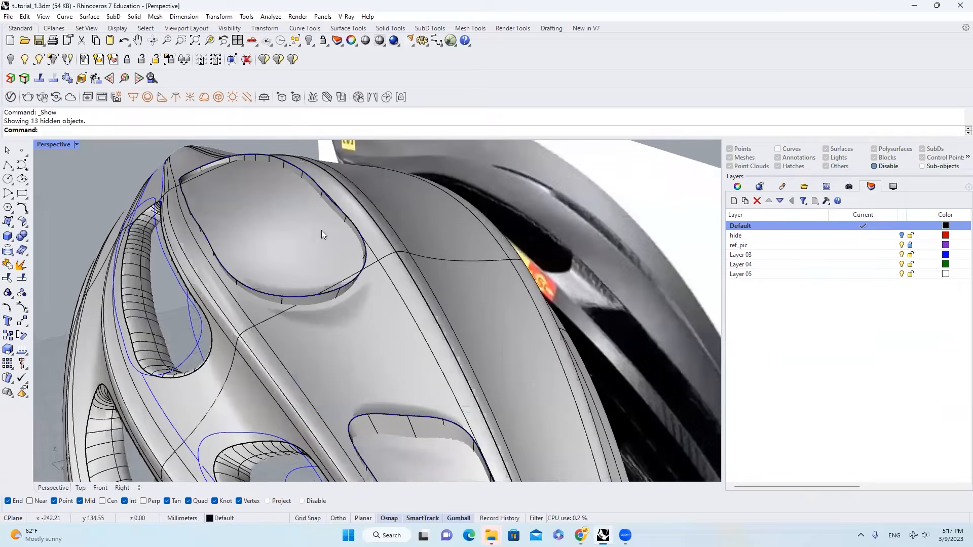
# Trim the outer and inner helmet shells inside the rounded upper vent, using its lofted surface as the cutter
pyautogui.write('TR')
pyautogui.press('Return')
pyautogui.click(323, 196)
pyautogui.press('Return')
pyautogui.click(282, 246)
pyautogui.click(279, 250)
pyautogui.press('Return')
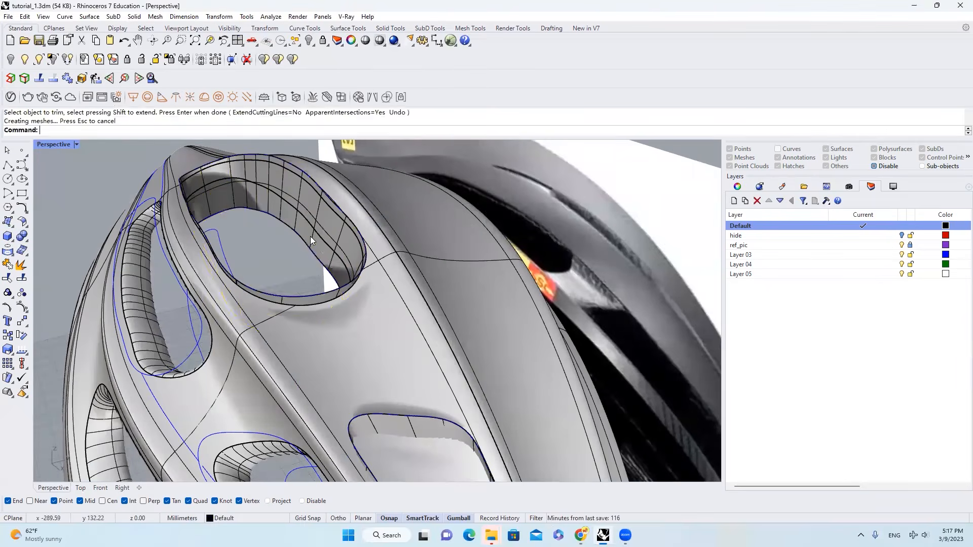
# Trim both helmet shells inside the tapered vent, using its lofted surface as the cutter
pyautogui.scroll(7, 317, 231)
pyautogui.scroll(-12, 295, 224)
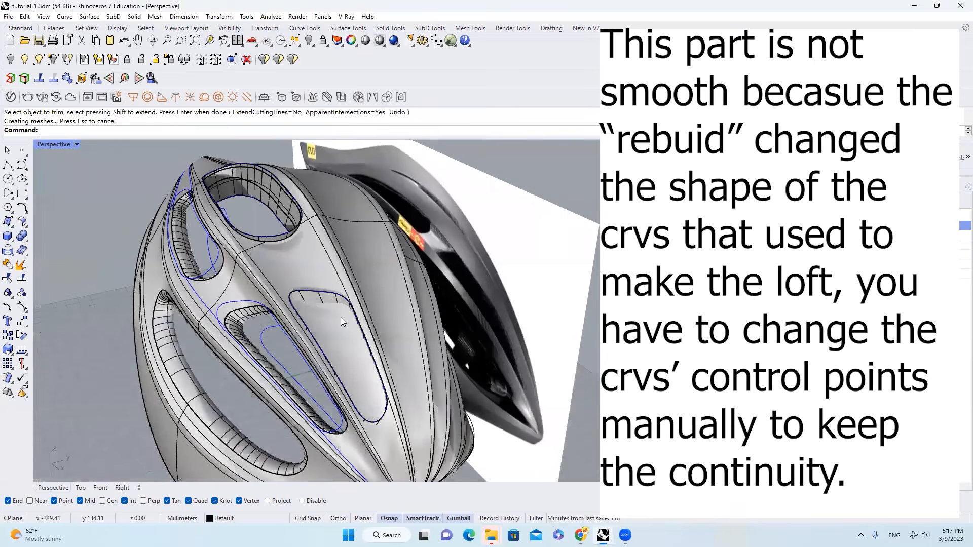
pyautogui.scroll(3, 341, 317)
pyautogui.press('Return')
pyautogui.click(305, 223)
pyautogui.press('Return')
pyautogui.click(301, 293)
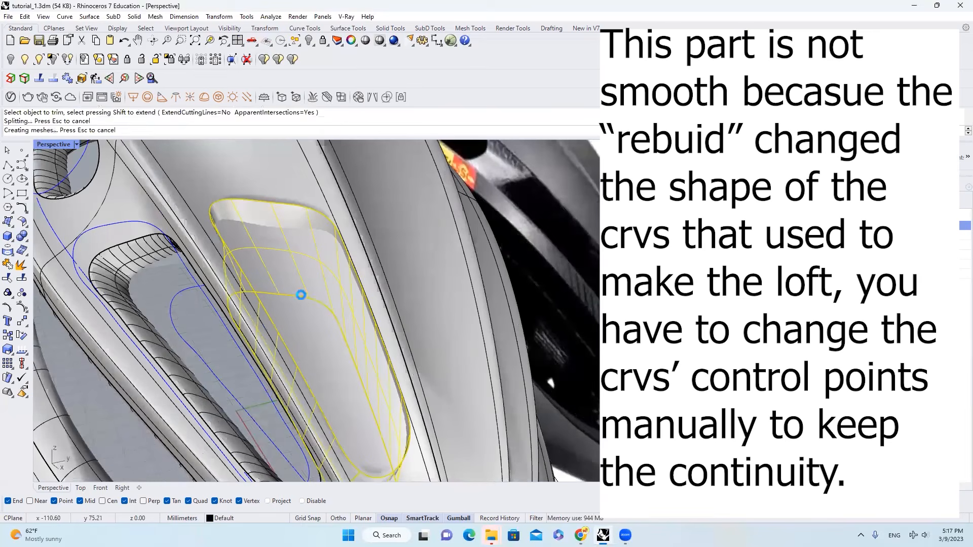
pyautogui.click(318, 330)
pyautogui.press('Return')
# Delete the lofted cutting surfaces from both new vent openings
pyautogui.click(304, 218)
pyautogui.scroll(-1, 316, 254)
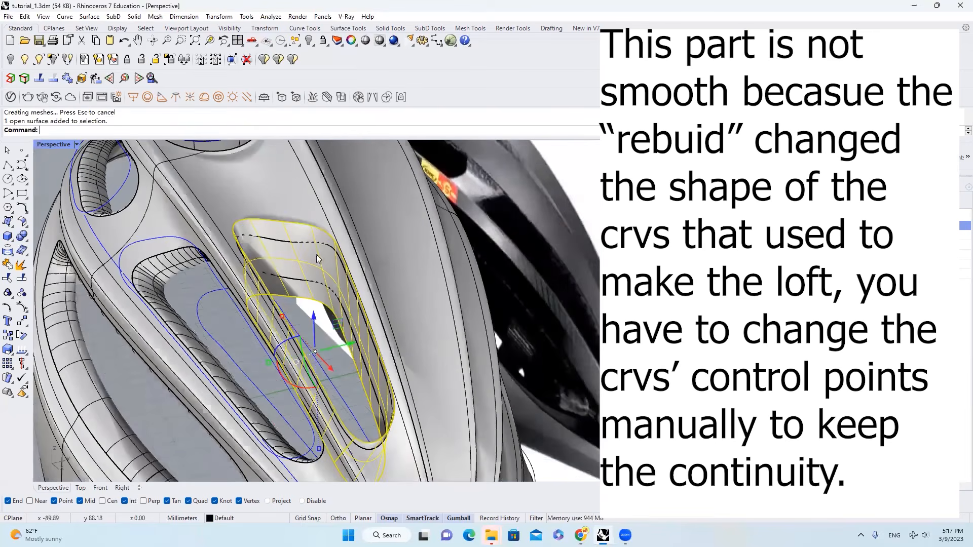
pyautogui.moveTo(285, 210); pyautogui.dragTo(286, 222, button='right')
pyautogui.scroll(3, 272, 198)
pyautogui.click(260, 180)
pyautogui.click(251, 182)
pyautogui.click(249, 231)
pyautogui.scroll(-1, 247, 205)
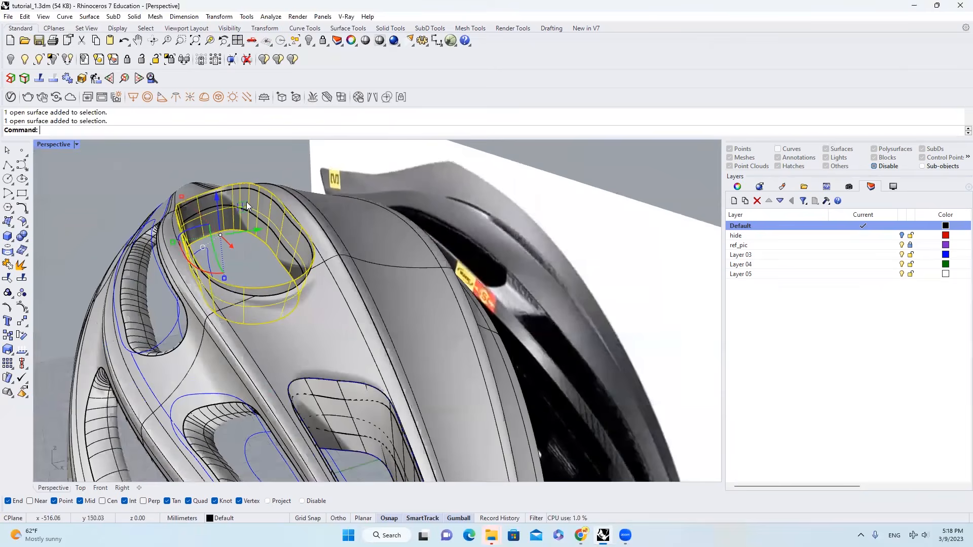
pyautogui.write('e')
pyautogui.press('Return')
pyautogui.scroll(6, 282, 318)
pyautogui.scroll(-12, 267, 252)
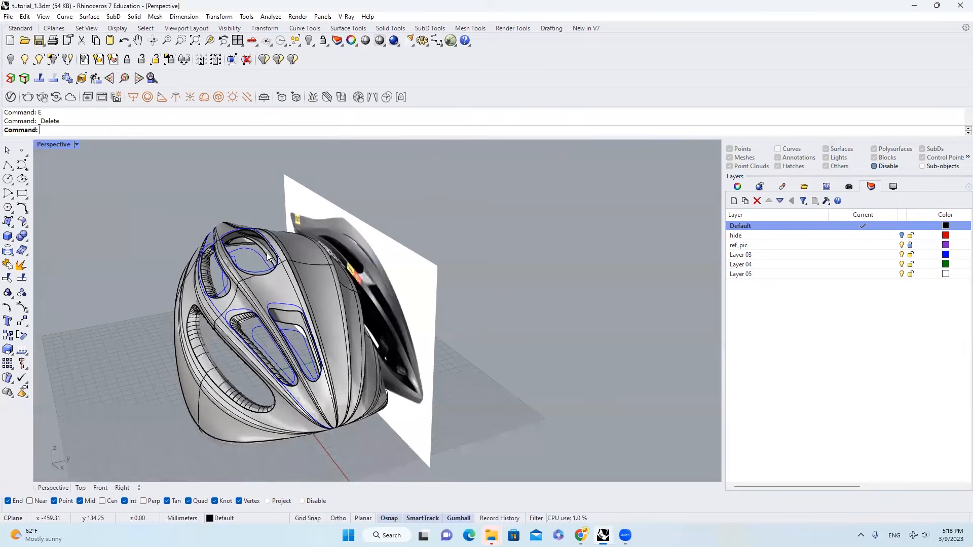
# Blend the outer and inner shell edges around the rounded upper vent, using curvature continuity and reduced bulge values
pyautogui.scroll(10, 266, 253)
pyautogui.write('BlendSrf')
pyautogui.press('Return')
pyautogui.click(223, 234)
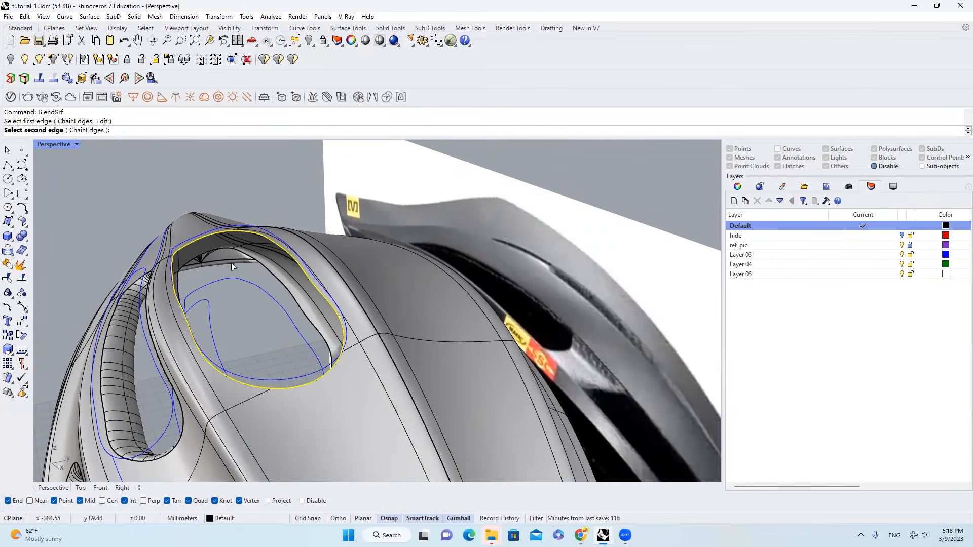
pyautogui.click(239, 254)
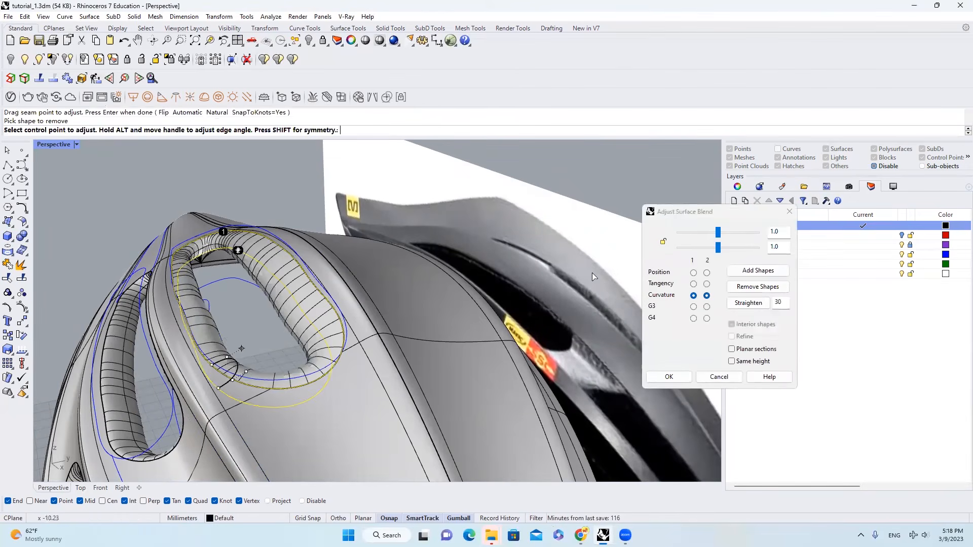
pyautogui.moveTo(712, 236); pyautogui.dragTo(690, 246)
pyautogui.scroll(-3, 387, 235)
pyautogui.click(680, 374)
# Blend the outer and inner shell edges around the tapered vent, reducing both bulge values
pyautogui.moveTo(387, 236); pyautogui.dragTo(397, 215, button='right')
pyautogui.scroll(-5, 362, 228)
pyautogui.scroll(6, 381, 246)
pyautogui.rightClick(388, 249)
pyautogui.click(387, 248)
pyautogui.click(393, 290)
pyautogui.moveTo(717, 233); pyautogui.dragTo(702, 250)
pyautogui.click(669, 376)
# Undo the join, both vent blends, the cutter deletions and the tapered vent's shell trims
pyautogui.scroll(-2, 332, 268)
pyautogui.moveTo(299, 250); pyautogui.dragTo(304, 247, button='right')
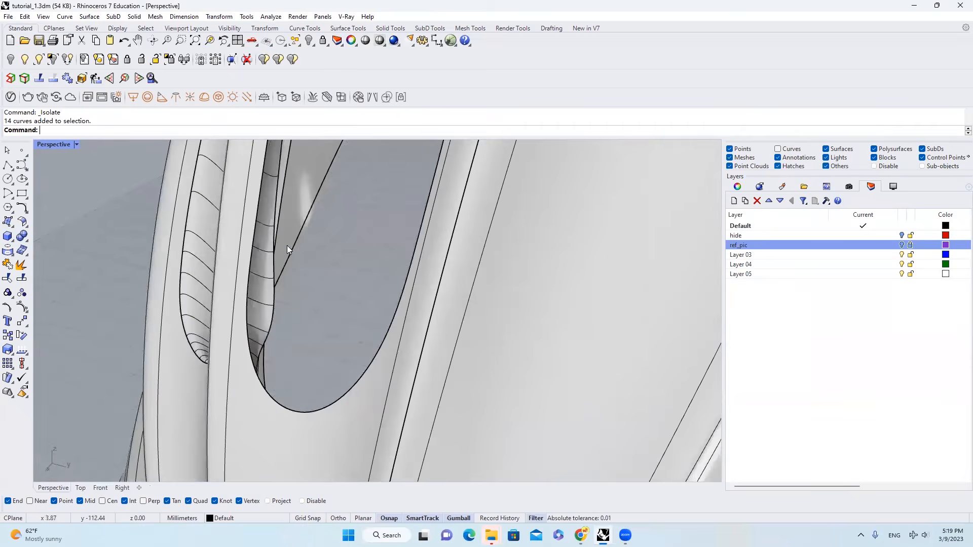
pyautogui.moveTo(287, 246); pyautogui.dragTo(275, 313, button='right')
pyautogui.scroll(9, 277, 315)
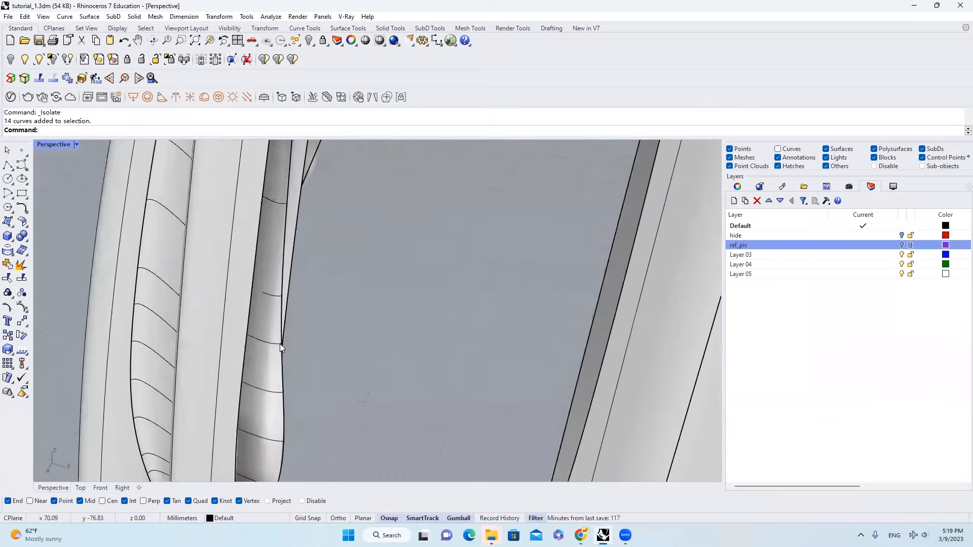
pyautogui.scroll(-9, 287, 320)
pyautogui.scroll(4, 287, 329)
pyautogui.hotkey('ctrl', 'z')
pyautogui.scroll(-3, 311, 327)
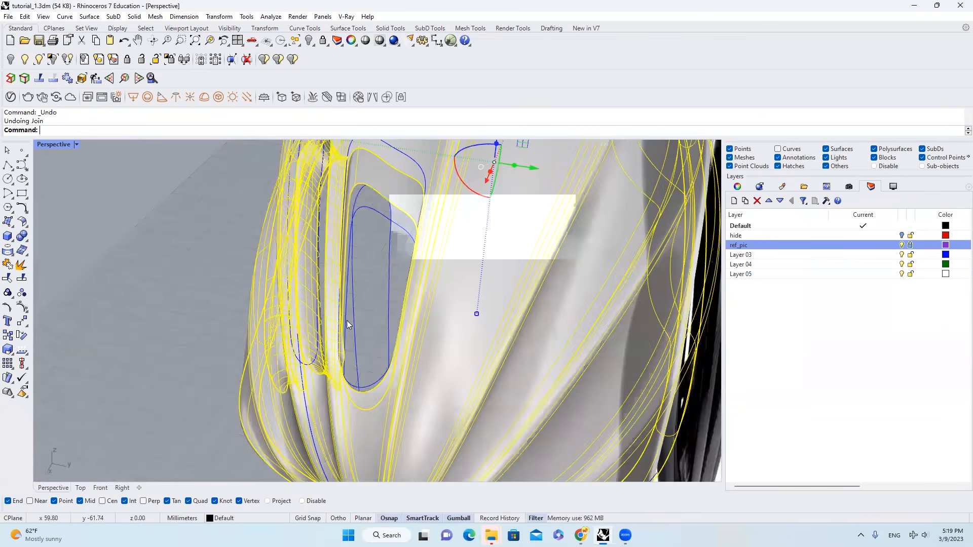
pyautogui.scroll(5, 399, 262)
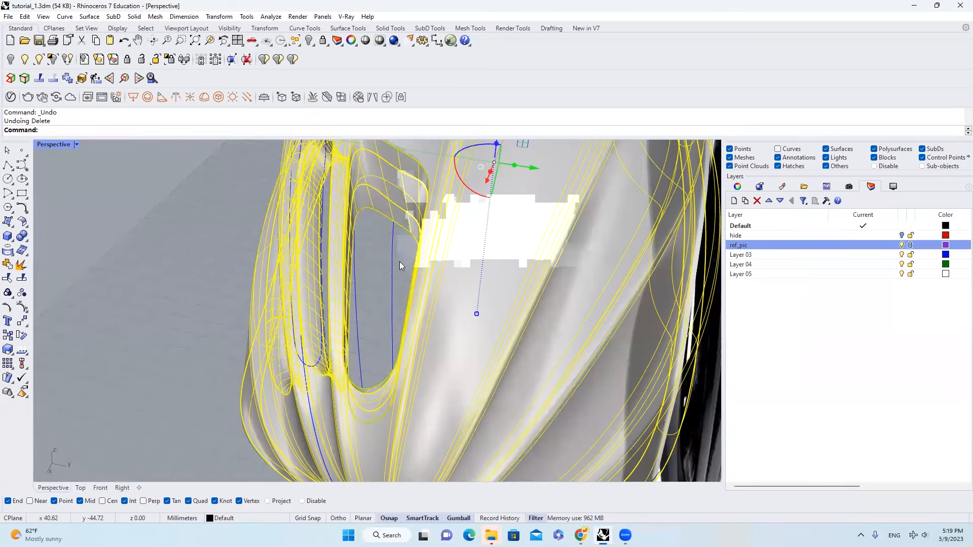
pyautogui.hotkey('ctrl', 'z')
# Delete the restored lofted cutting surface from the tapered vent
pyautogui.click(436, 212)
pyautogui.scroll(-2, 439, 215)
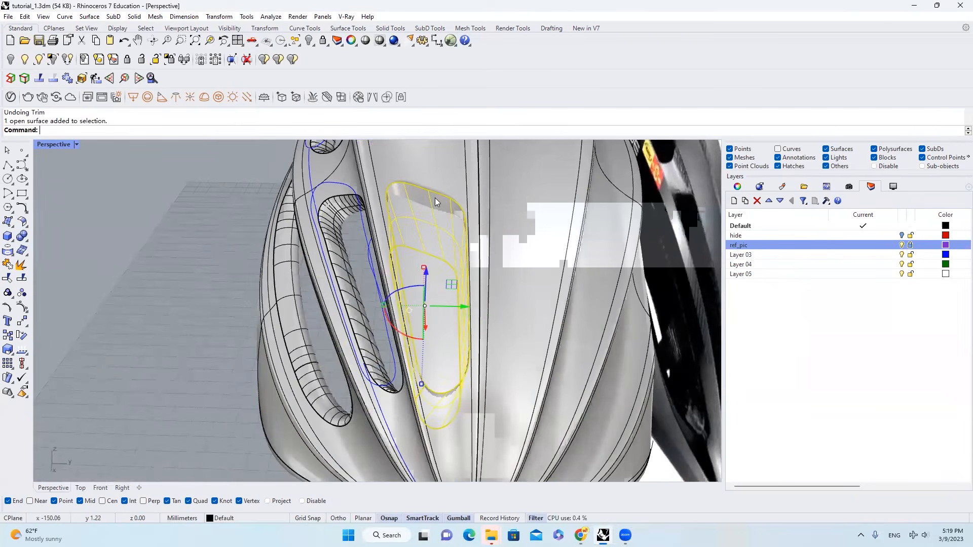
pyautogui.scroll(2, 435, 201)
pyautogui.press('Delete')
# Hide the helmet shell polysurface so the vent outlines are exposed for editing
pyautogui.click(442, 203)
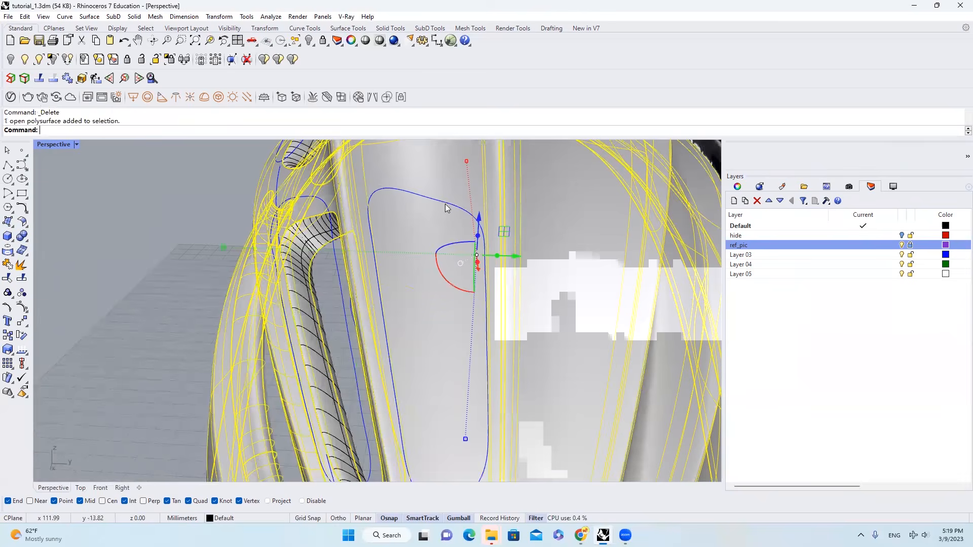
pyautogui.press('Escape')
pyautogui.click(443, 224)
pyautogui.middleClick(445, 227)
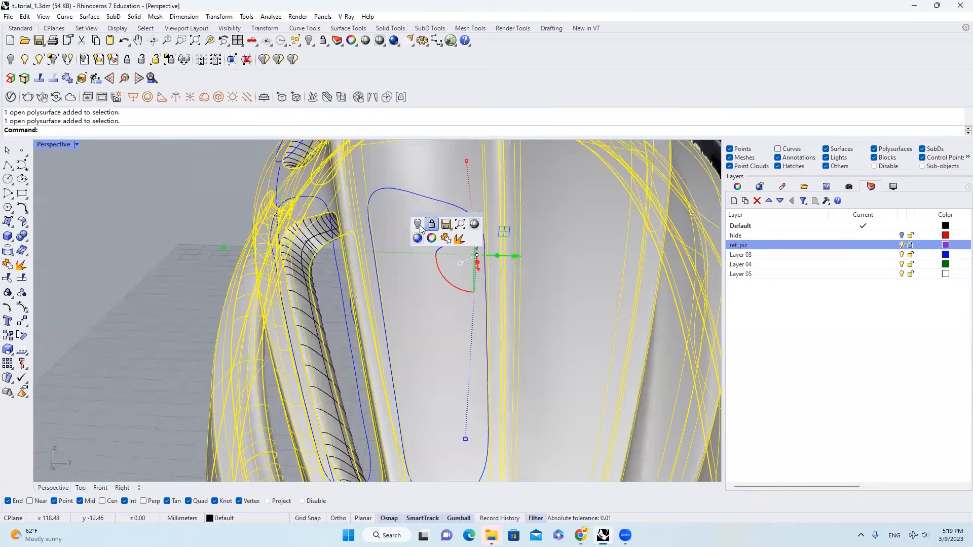
pyautogui.click(418, 225)
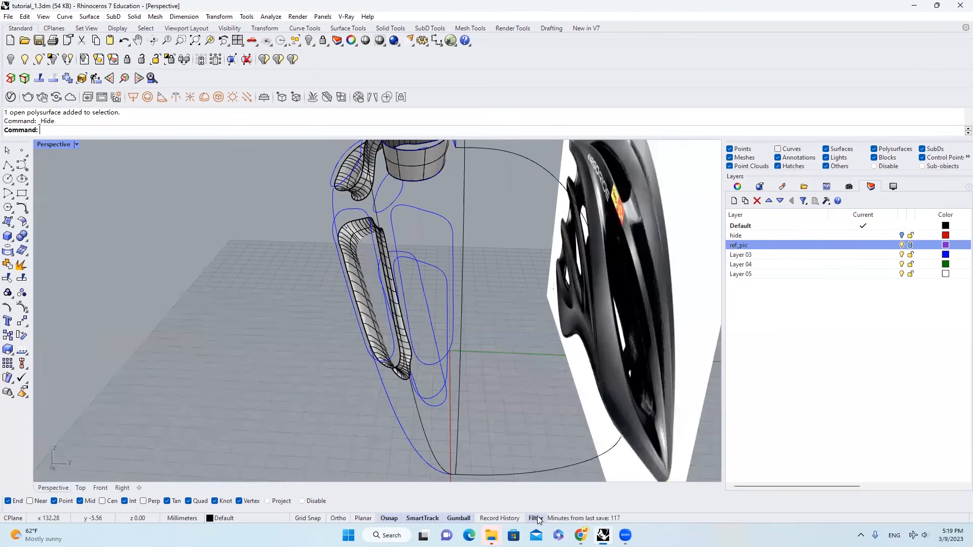
# Move the tapered vent's inner outline slightly toward the helmet's centre line and narrow its width with the gumball
pyautogui.click(439, 274)
pyautogui.scroll(3, 440, 284)
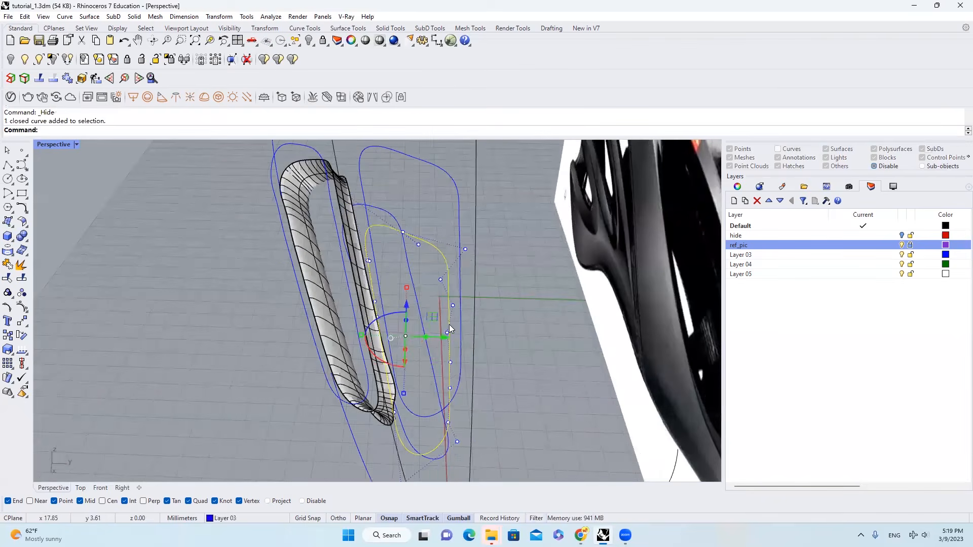
pyautogui.moveTo(447, 337); pyautogui.dragTo(457, 331)
pyautogui.moveTo(457, 332); pyautogui.dragTo(425, 328, button='right')
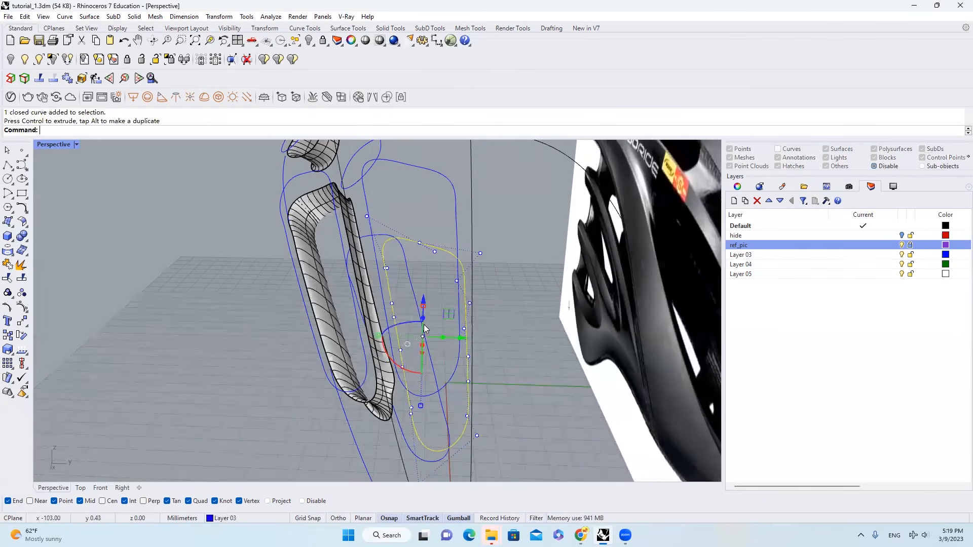
pyautogui.moveTo(379, 335); pyautogui.dragTo(383, 337)
# Loft a new cutting surface between the tapered vent's outer outline and its adjusted inner outline
pyautogui.moveTo(483, 277); pyautogui.dragTo(456, 249, button='right')
pyautogui.keyDown('shift'); pyautogui.click(457, 250); pyautogui.keyUp('shift')
pyautogui.write('loft')
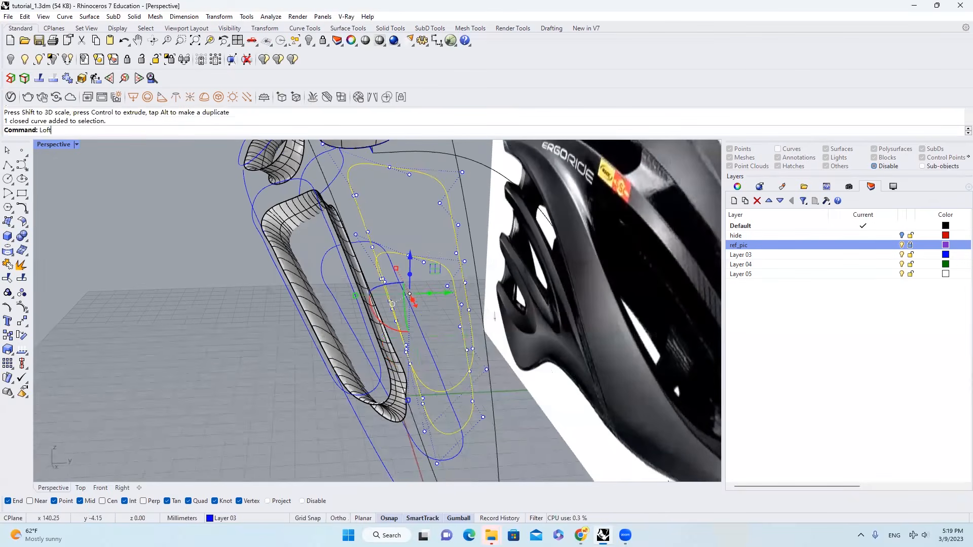
pyautogui.press('Return')
pyautogui.press('Return')
pyautogui.press('Return')
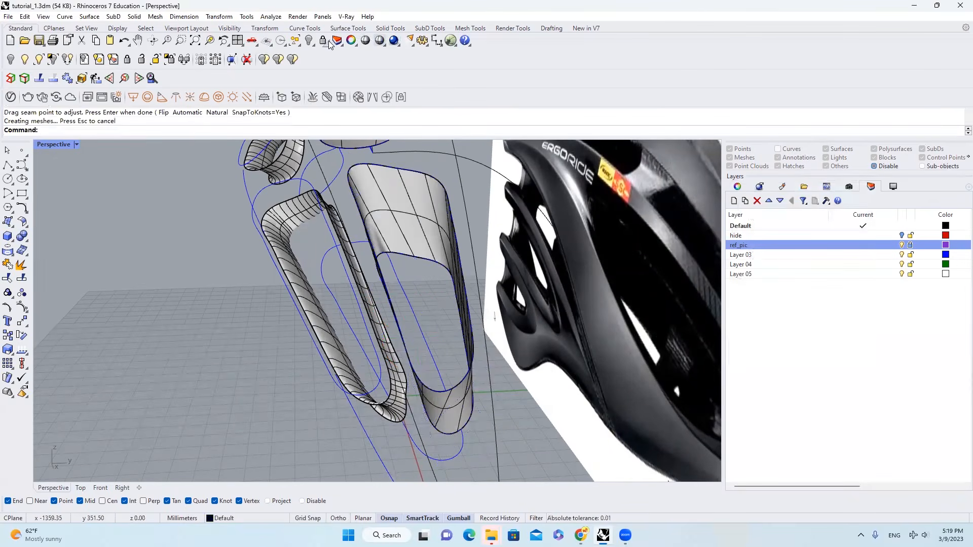
# Show the hidden helmet shells and trim both inside the tapered vent, using its new lofted surface as the cutter
pyautogui.click(310, 41)
pyautogui.scroll(3, 411, 179)
pyautogui.write('tr')
pyautogui.press('Return')
pyautogui.click(412, 179)
pyautogui.press('Return')
pyautogui.click(435, 309)
pyautogui.moveTo(436, 294); pyautogui.dragTo(494, 215, button='right')
pyautogui.scroll(2, 299, 292)
pyautogui.click(299, 293)
# Delete the lofted cutting surface from the tapered vent opening
pyautogui.click(310, 324)
pyautogui.press('Delete')
pyautogui.click(275, 302)
pyautogui.press('Delete')
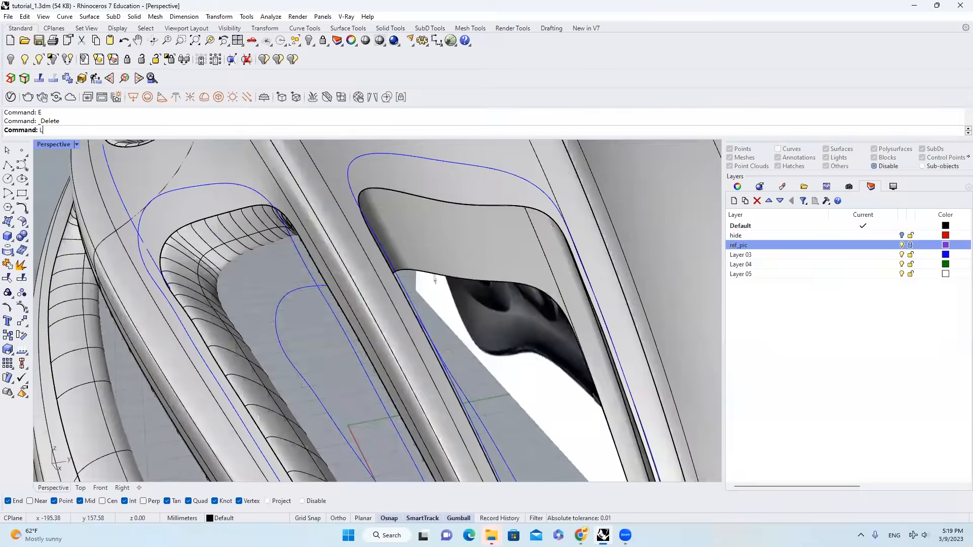
# Blend the tapered vent's outer and inner shell edges with curvature continuity and bulge values of 0.272 and 0.304
pyautogui.write('BlendSrf')
pyautogui.press('Return')
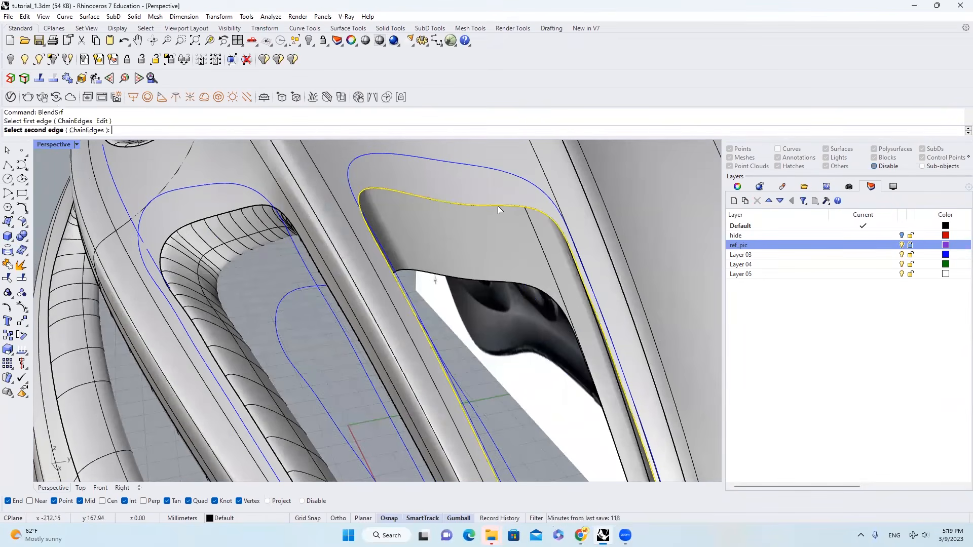
pyautogui.press('Return')
pyautogui.moveTo(481, 283); pyautogui.dragTo(572, 263, button='right')
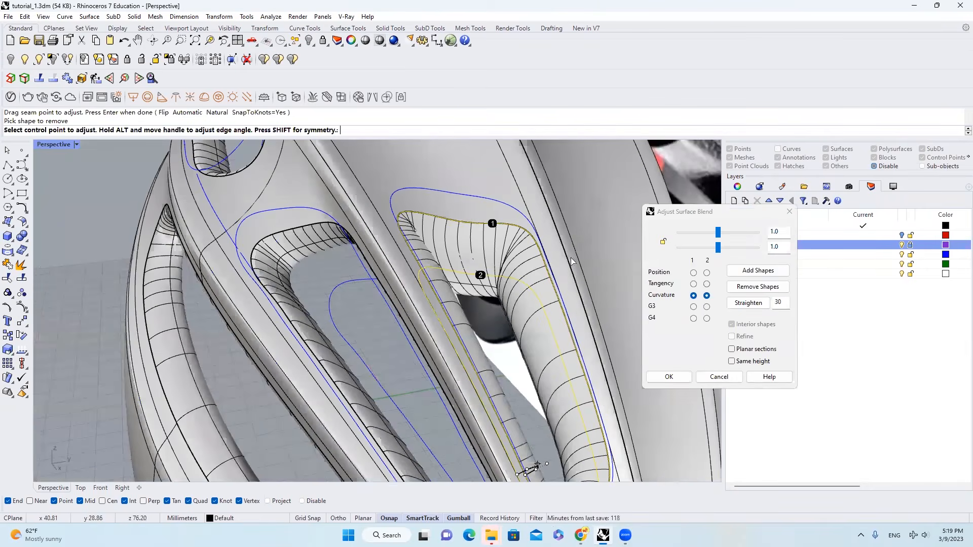
pyautogui.scroll(-3, 462, 271)
pyautogui.moveTo(696, 235)
pyautogui.mouseDown()
pyautogui.moveTo(702, 248)
pyautogui.moveTo(688, 248)
pyautogui.mouseUp()
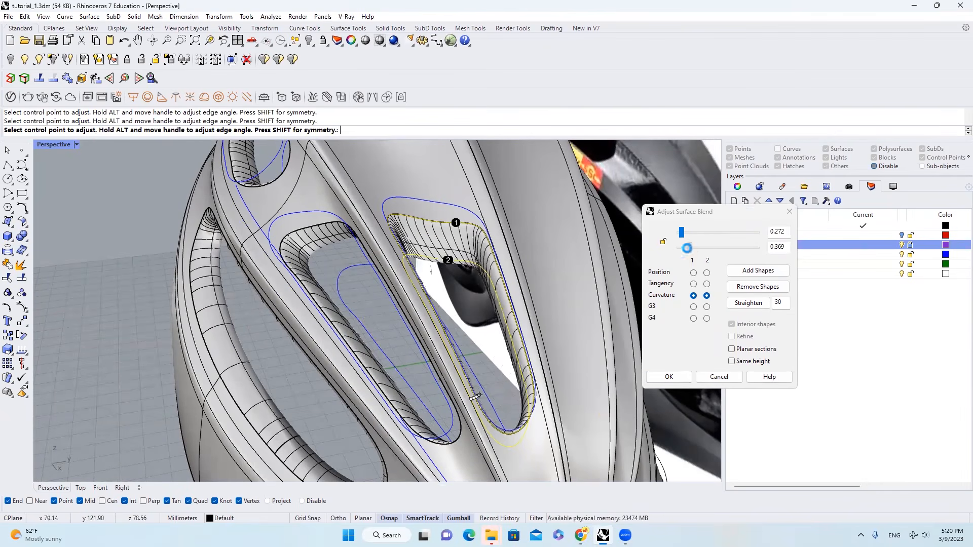
pyautogui.scroll(-6, 375, 259)
pyautogui.click(676, 374)
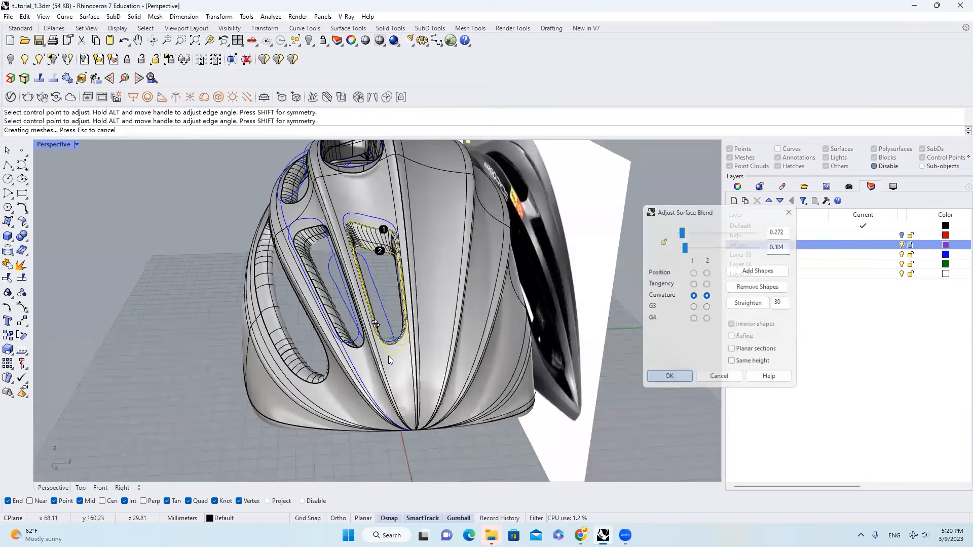
# Delete the lofted cutting surface from the rounded upper vent
pyautogui.scroll(6, 347, 223)
pyautogui.scroll(2, 348, 225)
pyautogui.click(347, 233)
pyautogui.write('E')
pyautogui.press('Return')
# Blend the outer and inner shell edges around the rounded upper vent, reducing both bulge values
pyautogui.scroll(3, 347, 183)
pyautogui.write('BlendSrf')
pyautogui.press('Return')
pyautogui.click(345, 187)
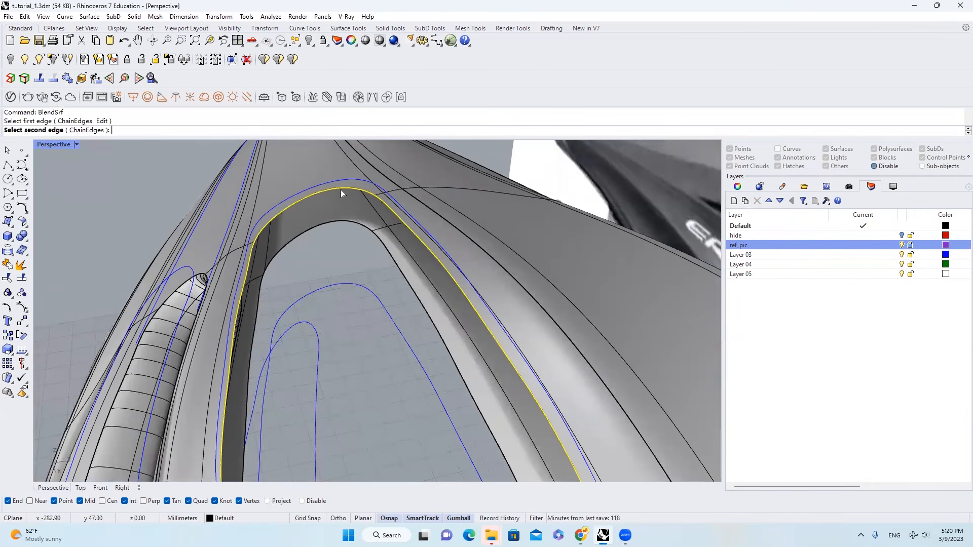
pyautogui.click(345, 221)
pyautogui.press('Return')
pyautogui.scroll(-4, 353, 220)
pyautogui.moveTo(717, 232); pyautogui.dragTo(688, 250)
pyautogui.click(669, 377)
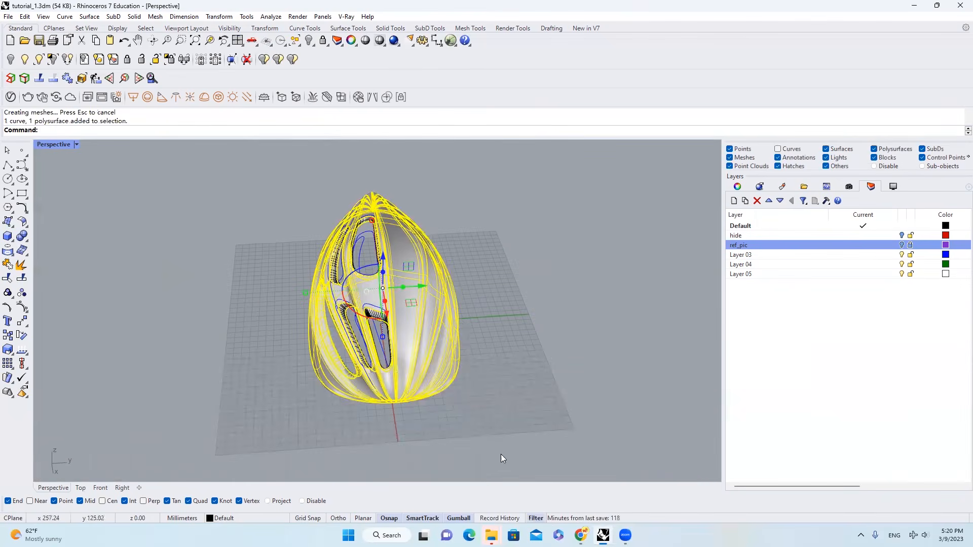
# Explode the helmet into separate surfaces and delete the half without vents
pyautogui.moveTo(501, 454); pyautogui.dragTo(159, 278)
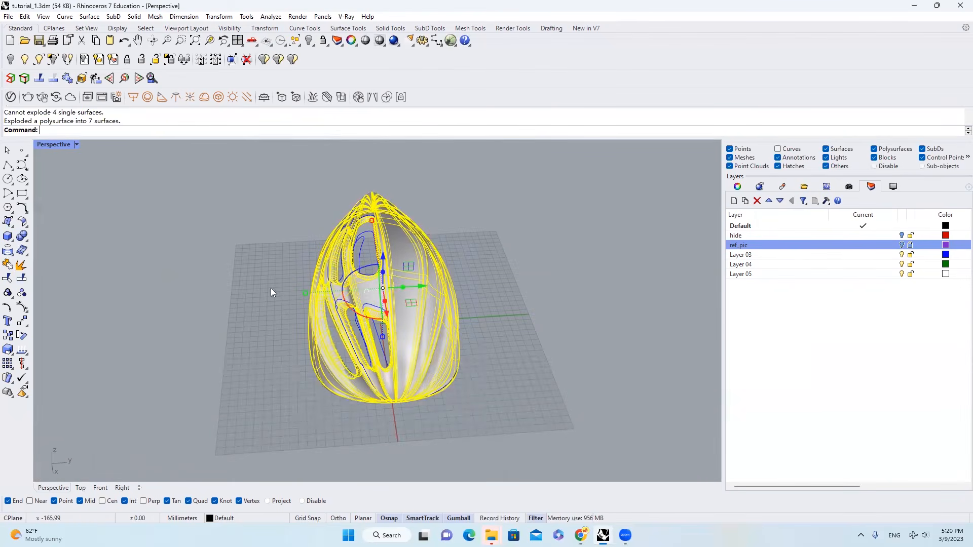
pyautogui.click(488, 429)
pyautogui.moveTo(405, 262); pyautogui.dragTo(407, 264)
pyautogui.press('Delete')
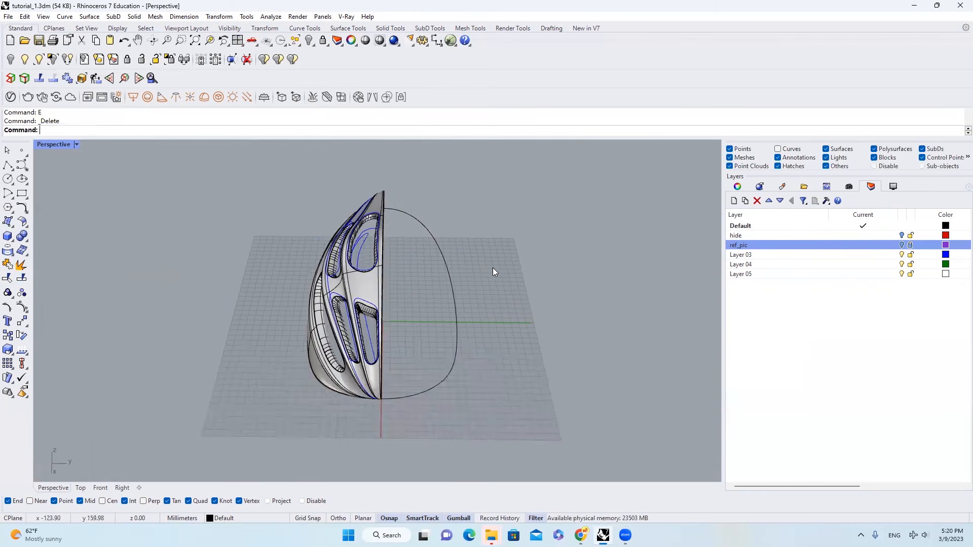
# Mirror a copy of the vented helmet half's surfaces across the X axis in the Top view, starting the mirror plane at 0
pyautogui.moveTo(492, 268); pyautogui.dragTo(232, 181, button='right')
pyautogui.moveTo(219, 166); pyautogui.dragTo(417, 405)
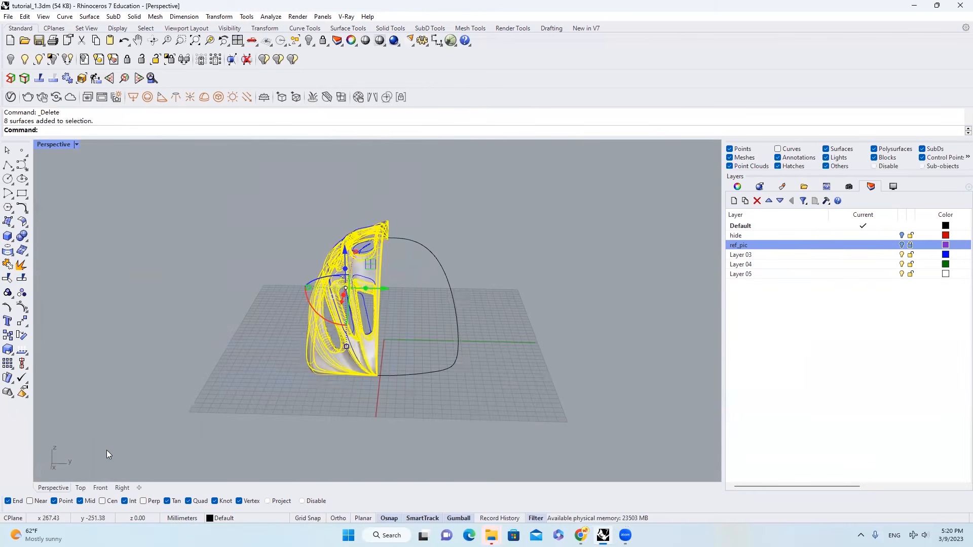
pyautogui.click(80, 489)
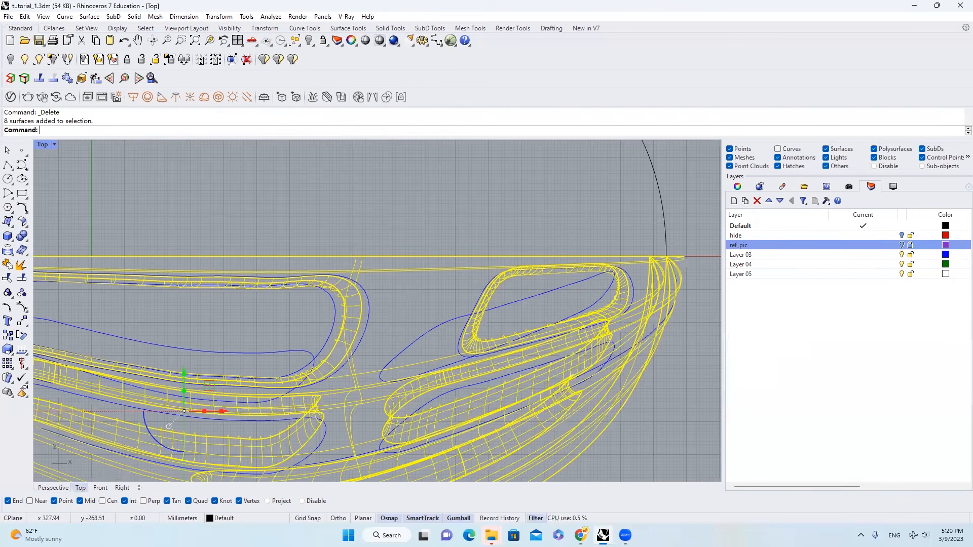
pyautogui.scroll(-10, 410, 287)
pyautogui.write('0')
pyautogui.press('Return')
pyautogui.click(527, 272)
pyautogui.moveTo(512, 391); pyautogui.dragTo(342, 269)
pyautogui.write('mirror')
pyautogui.press('Return')
pyautogui.write('0')
pyautogui.press('Return')
pyautogui.click(604, 274)
# Join the surfaces of both helmet halves into one polysurface and hide the construction curves
pyautogui.moveTo(484, 392); pyautogui.dragTo(186, 191)
pyautogui.click(53, 488)
pyautogui.scroll(6, 418, 305)
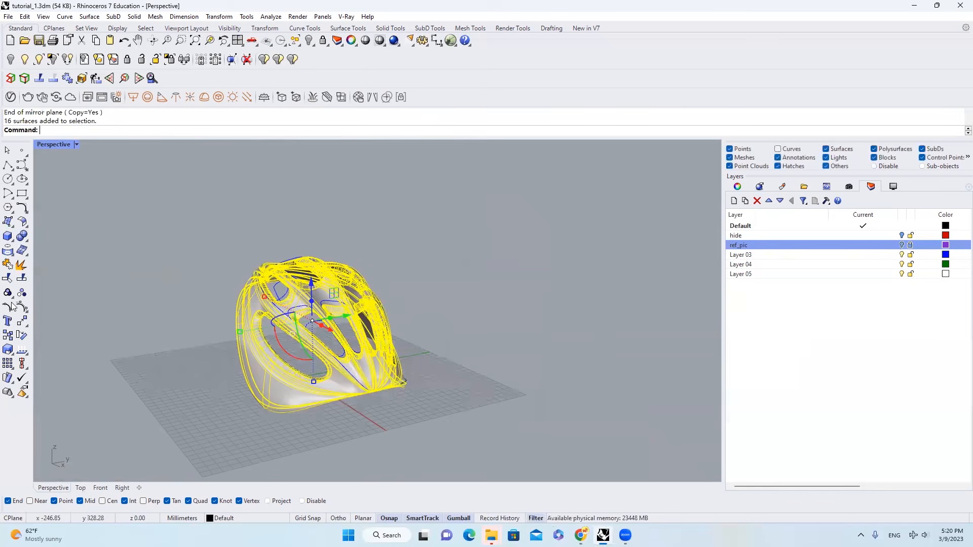
pyautogui.moveTo(341, 315); pyautogui.dragTo(385, 312, button='right')
pyautogui.click(312, 44)
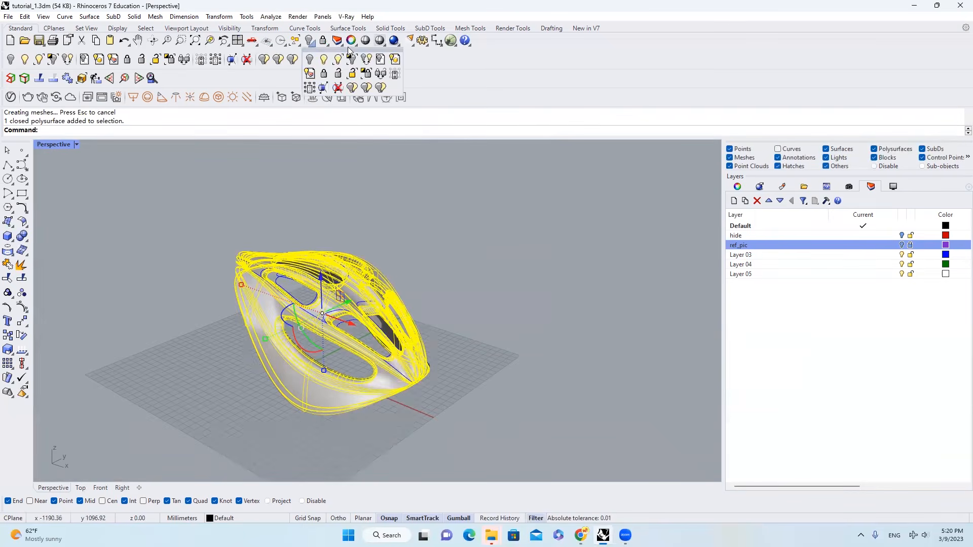
# Set the Perspective view to Rendered display and examine the blended vent edges and ribs across the mirrored helmet
pyautogui.moveTo(328, 285); pyautogui.dragTo(373, 277, button='right')
pyautogui.scroll(4, 354, 294)
pyautogui.click(76, 144)
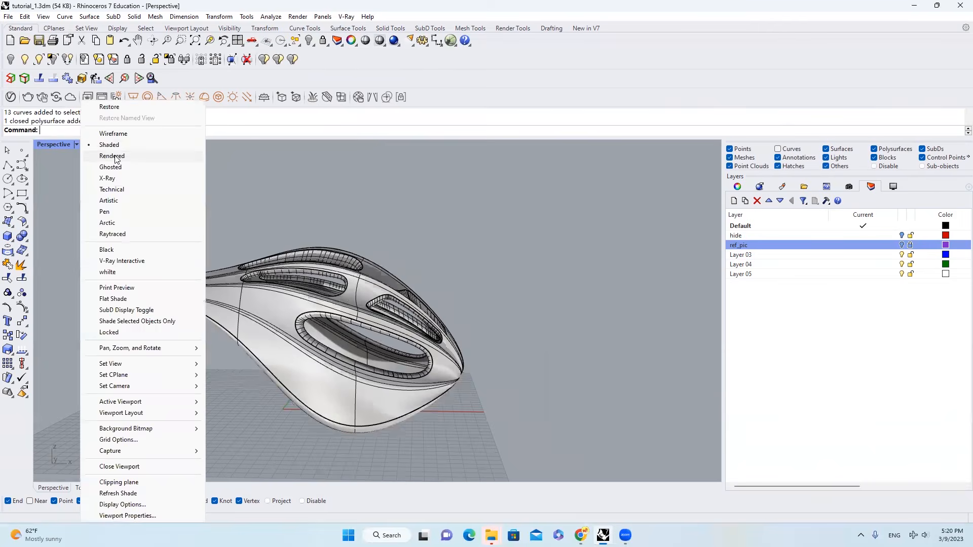
pyautogui.click(116, 156)
pyautogui.moveTo(254, 218); pyautogui.dragTo(491, 220, button='right')
pyautogui.scroll(5, 405, 267)
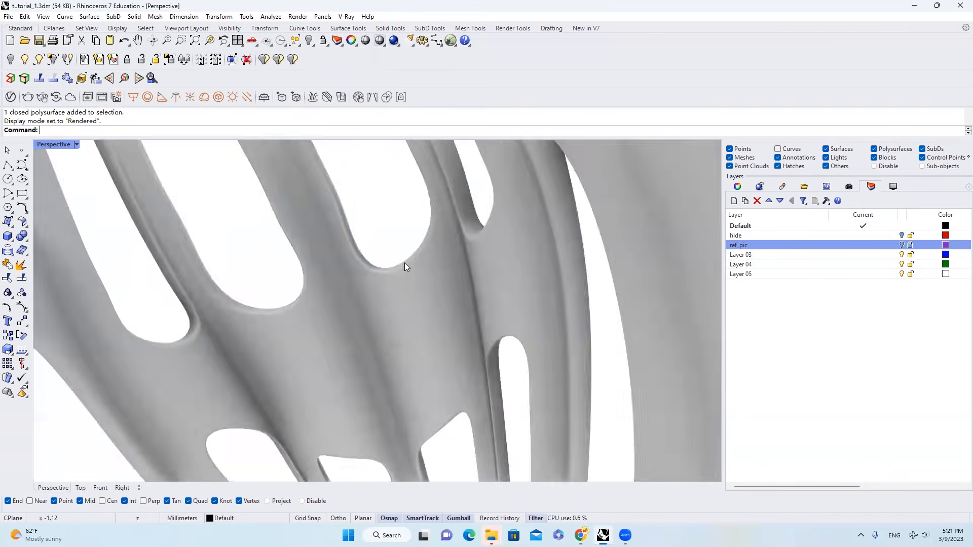
pyautogui.scroll(-5, 405, 268)
pyautogui.scroll(6, 435, 348)
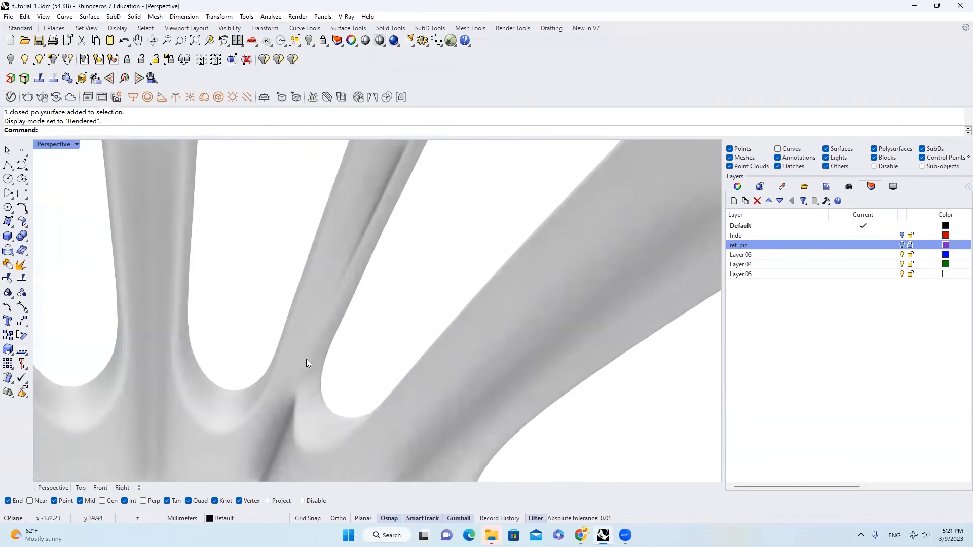
pyautogui.scroll(-5, 309, 361)
pyautogui.scroll(4, 327, 370)
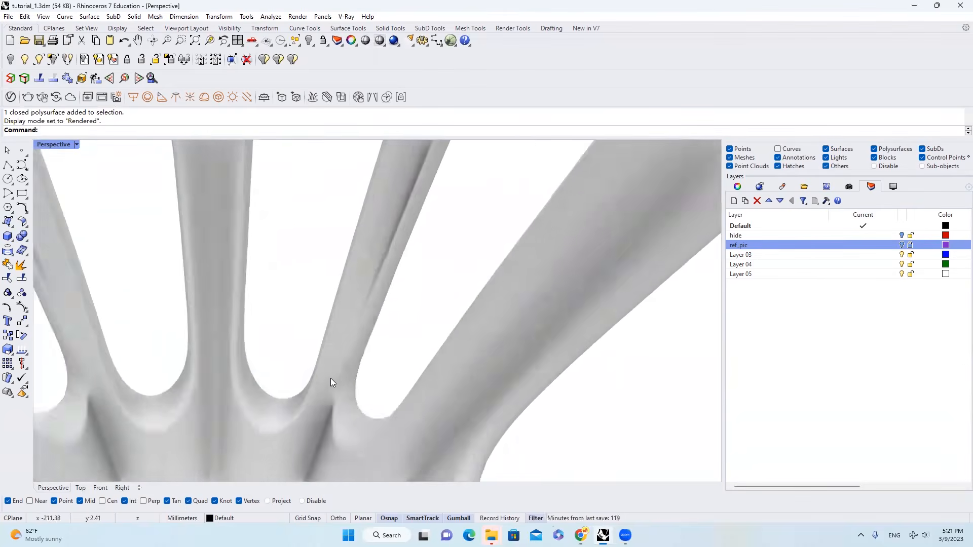
pyautogui.scroll(-4, 332, 383)
pyautogui.scroll(4, 348, 344)
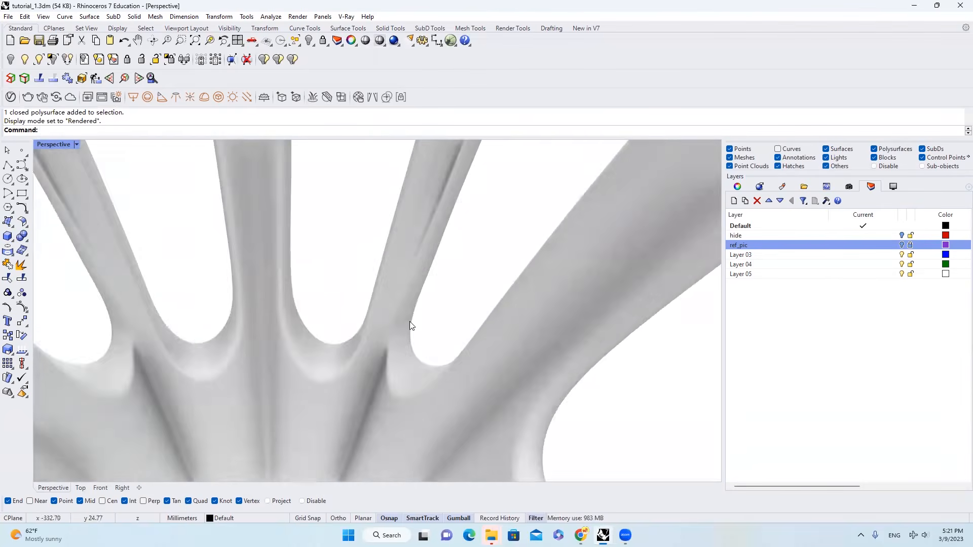
pyautogui.scroll(-5, 410, 324)
pyautogui.moveTo(413, 330); pyautogui.dragTo(409, 343, button='right')
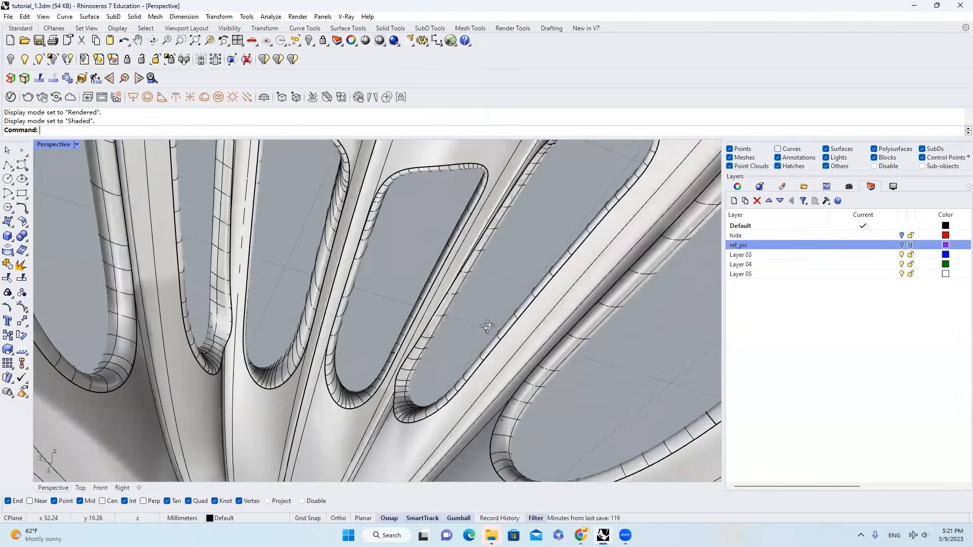
# Examine the blended vent edges and the converging ribs of the joined helmet up close and from the front in Shaded display
pyautogui.moveTo(487, 326); pyautogui.dragTo(482, 358, button='right')
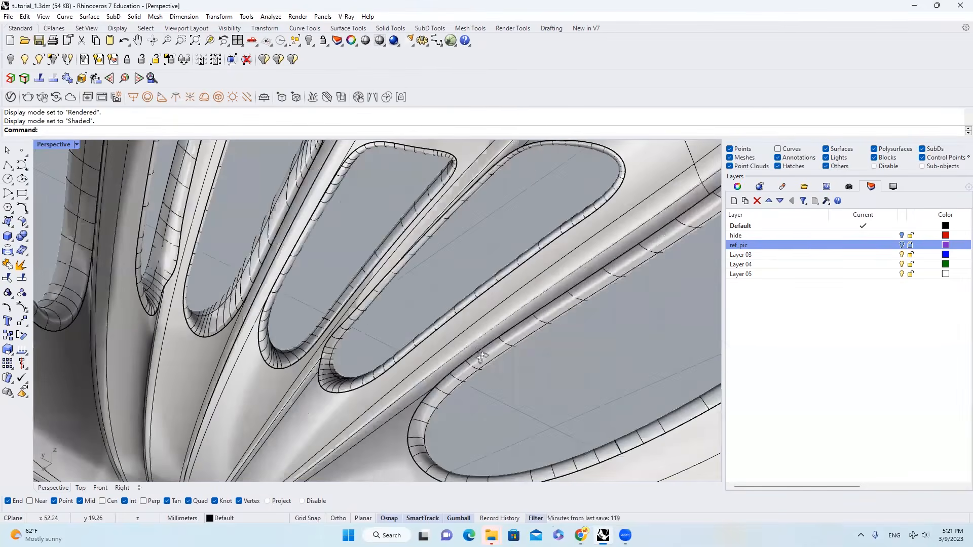
pyautogui.scroll(3, 326, 324)
pyautogui.click(326, 325)
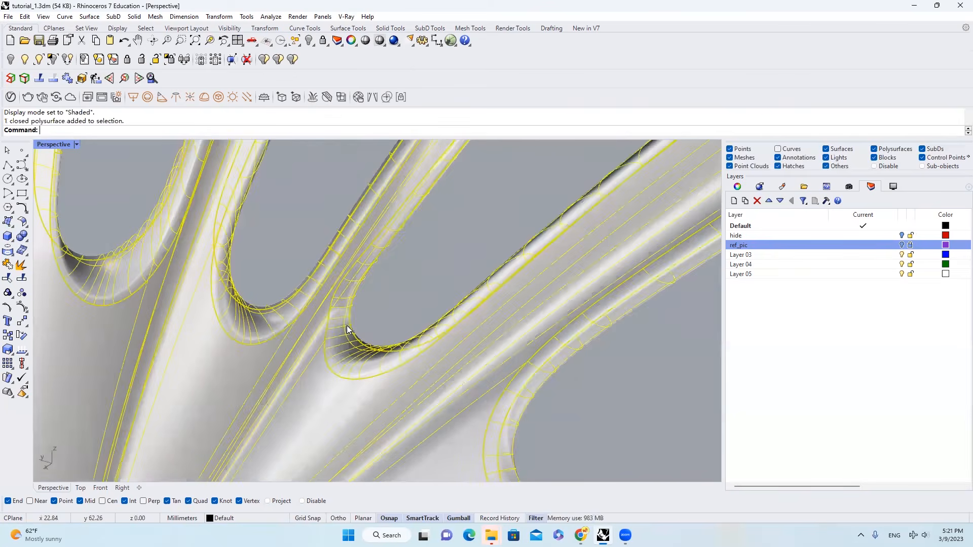
pyautogui.click(370, 326)
pyautogui.scroll(-5, 371, 329)
pyautogui.moveTo(358, 307); pyautogui.dragTo(363, 235, button='right')
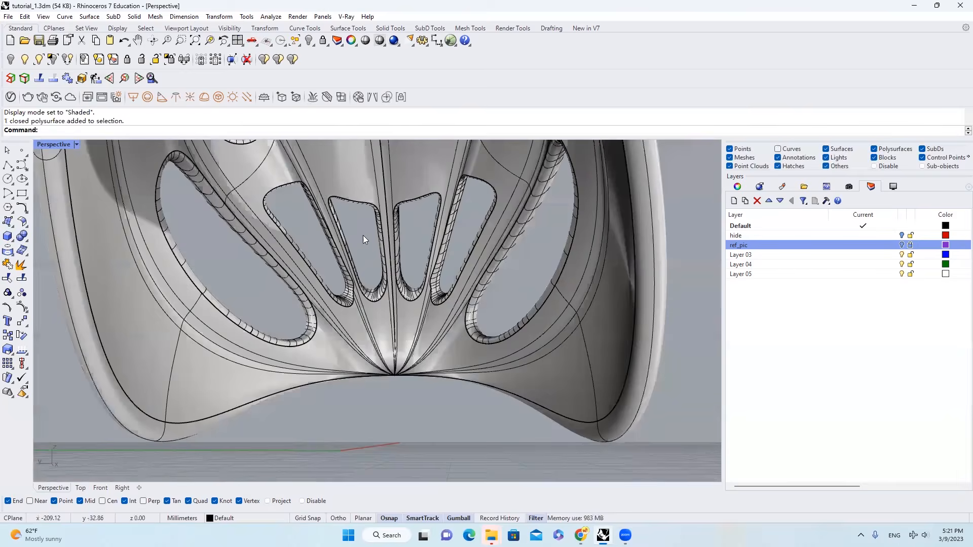
pyautogui.scroll(3, 431, 296)
pyautogui.moveTo(425, 290); pyautogui.dragTo(432, 278, button='right')
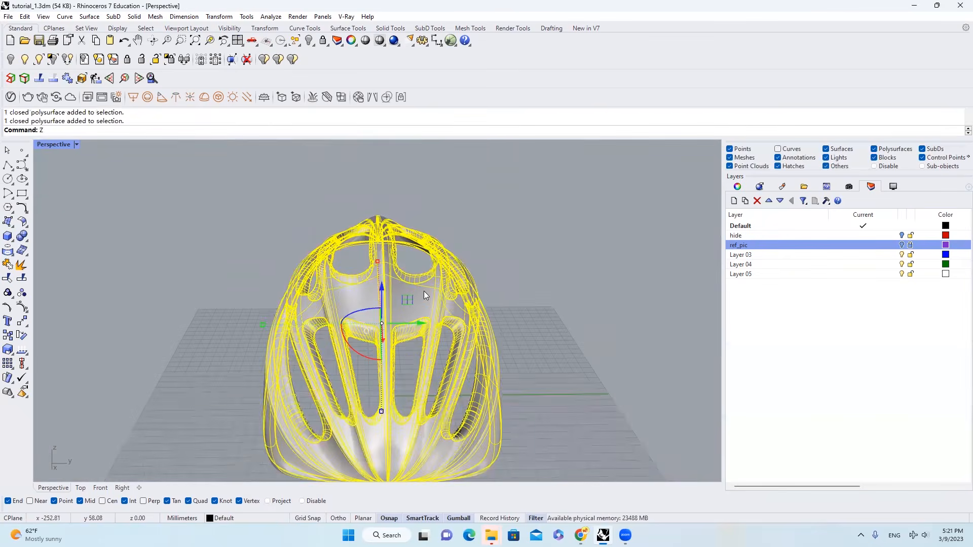
# Check the surface continuity of the helmet's vent edges and ribs with a Zebra analysis, and end the analysis
pyautogui.write('Zebra')
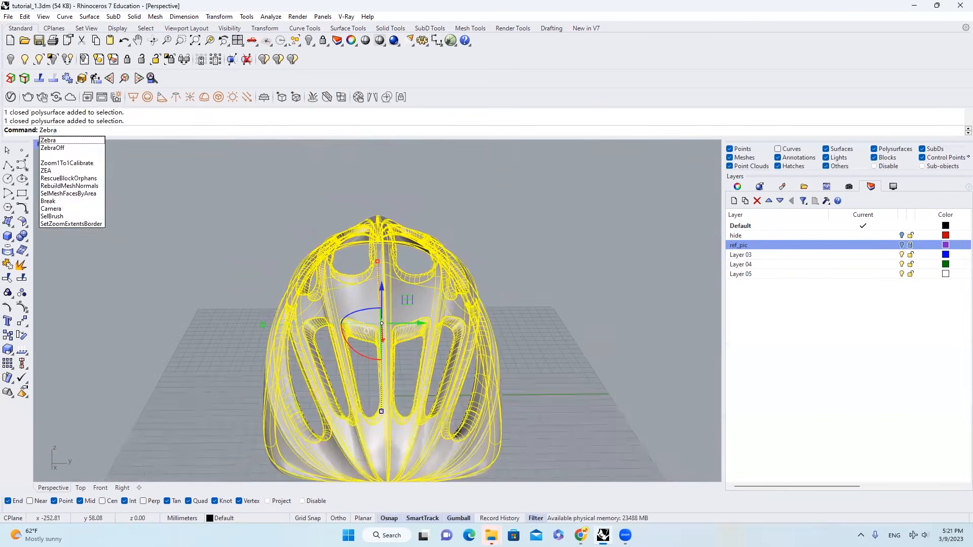
pyautogui.press('Return')
pyautogui.scroll(5, 332, 327)
pyautogui.scroll(6, 329, 327)
pyautogui.scroll(5, 372, 260)
pyautogui.scroll(-5, 376, 259)
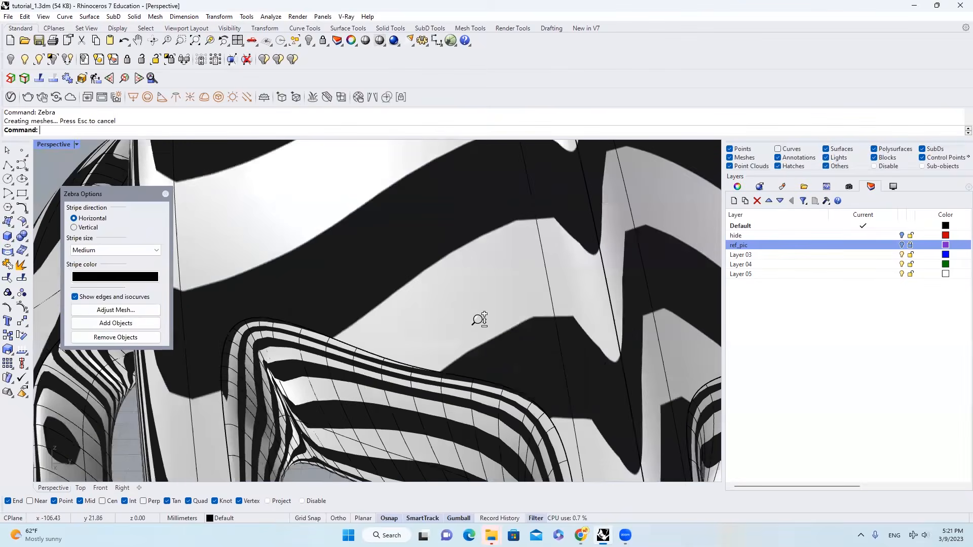
pyautogui.scroll(8, 420, 362)
pyautogui.scroll(-8, 448, 314)
pyautogui.moveTo(448, 303); pyautogui.dragTo(581, 223, button='right')
pyautogui.click(166, 194)
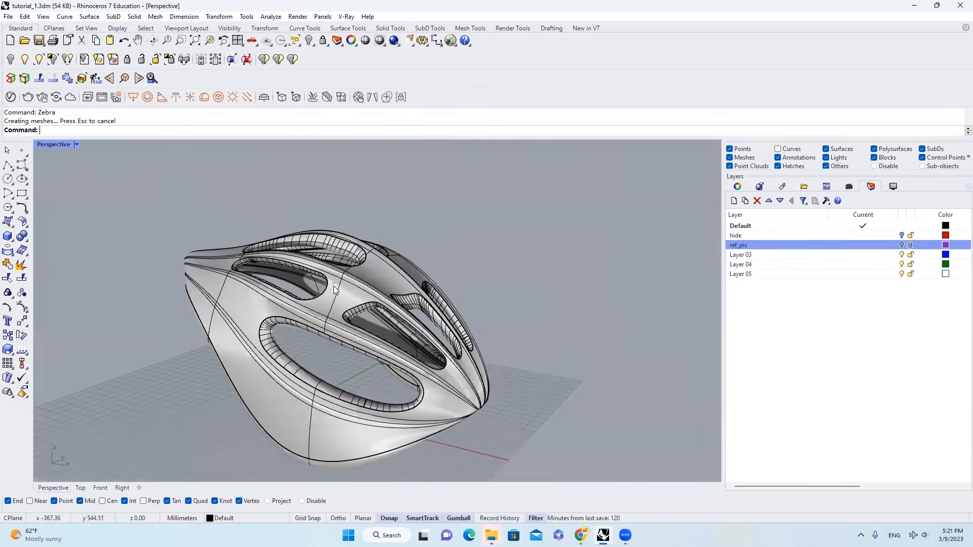
# Inspect the reflections on the helmet with the EMap analysis and the Black display mode, from the side and the front
pyautogui.click(333, 287)
pyautogui.write('EMap')
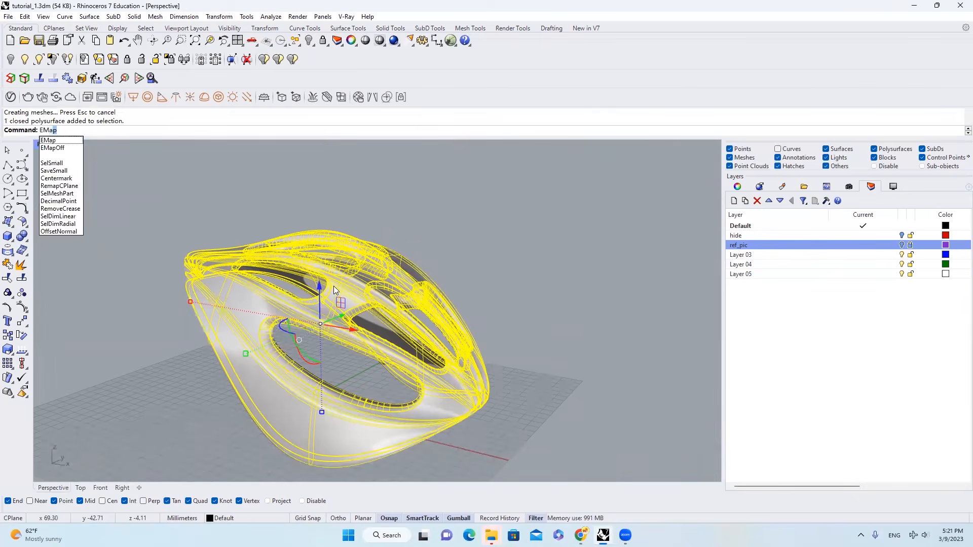
pyautogui.press('Return')
pyautogui.press('Escape')
pyautogui.moveTo(334, 287); pyautogui.dragTo(375, 304, button='right')
pyautogui.moveTo(375, 304); pyautogui.dragTo(381, 278, button='right')
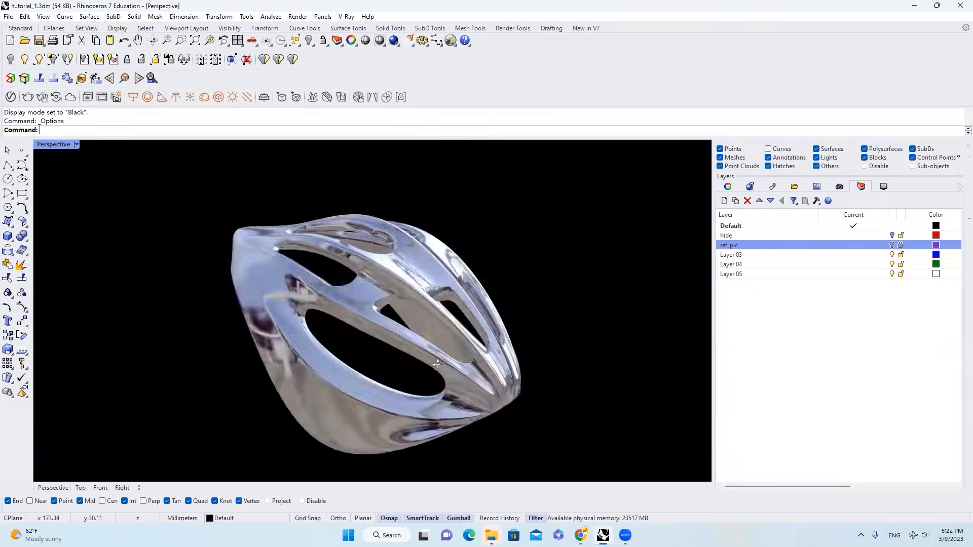
pyautogui.scroll(3, 522, 375)
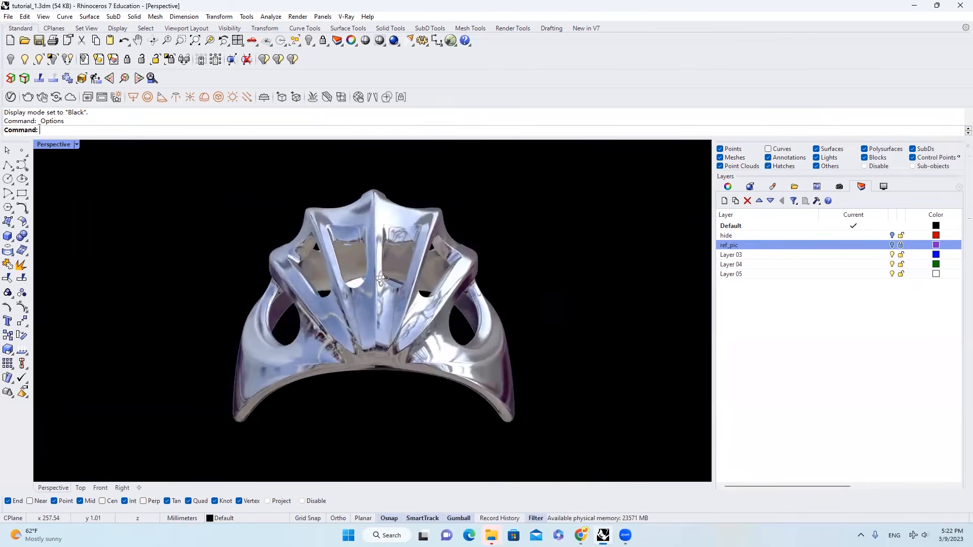